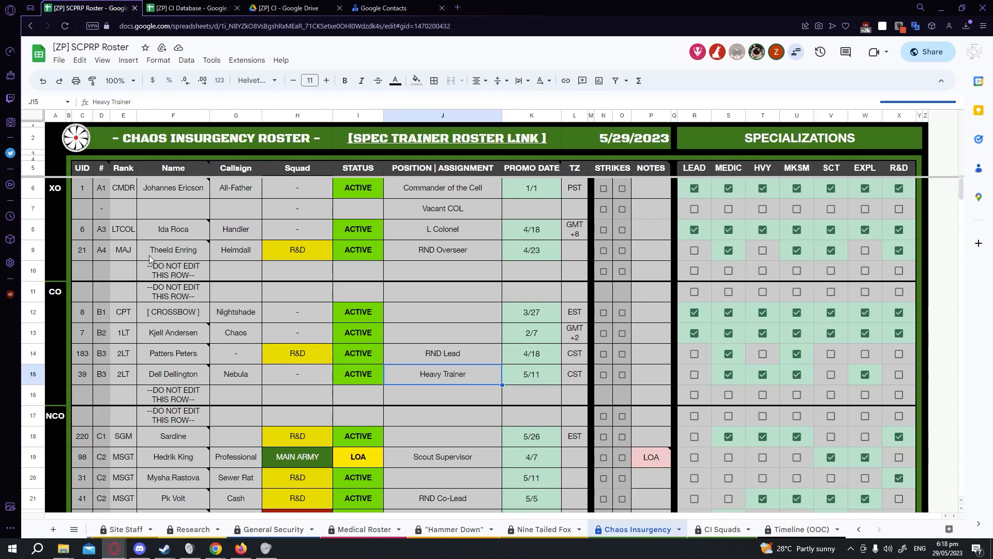
# Select column C, row 2, column F and the Name header cell to examine the roster layout.
pyautogui.click(88, 117)
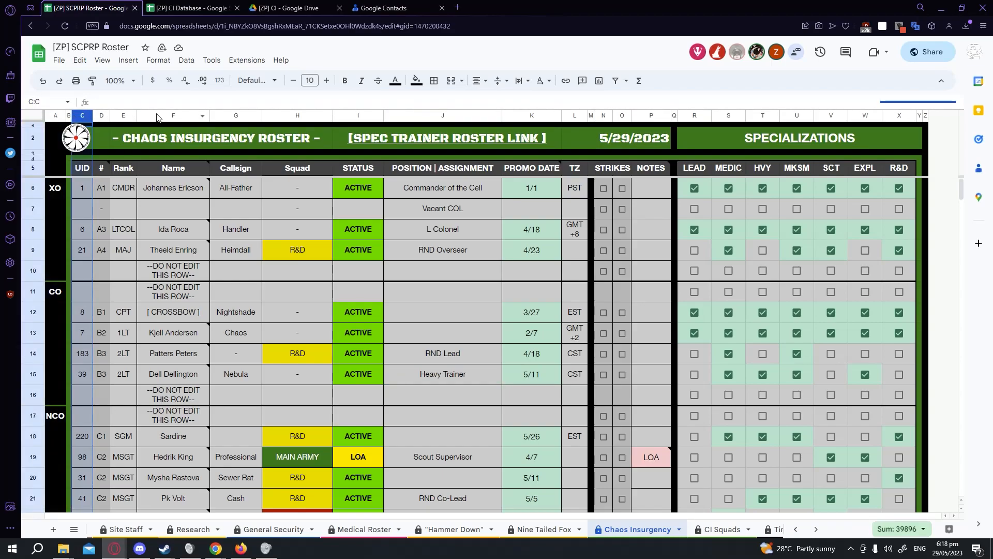
pyautogui.click(32, 138)
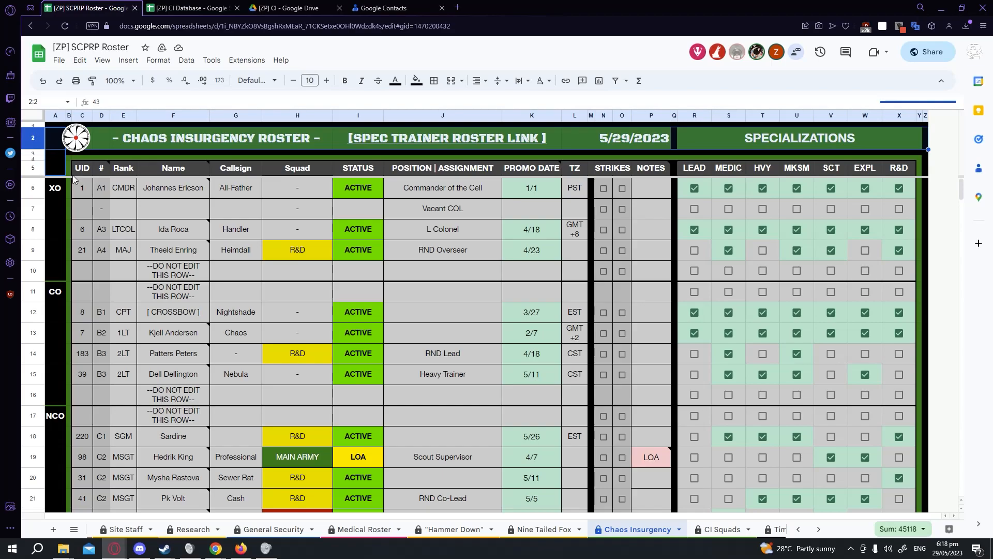
pyautogui.click(173, 116)
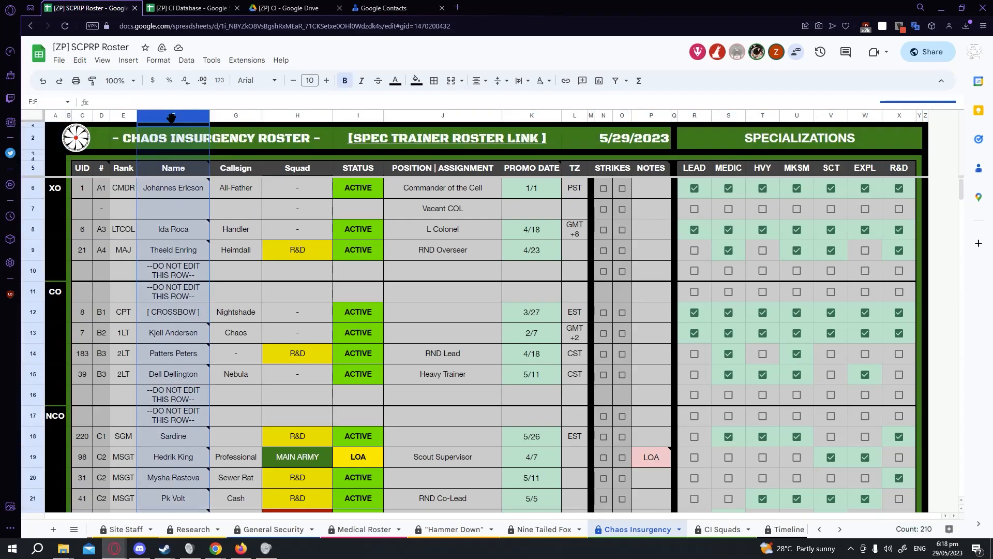
pyautogui.click(170, 169)
pyautogui.scroll(-2, 178, 237)
pyautogui.scroll(-6, 182, 335)
pyautogui.scroll(10, 182, 334)
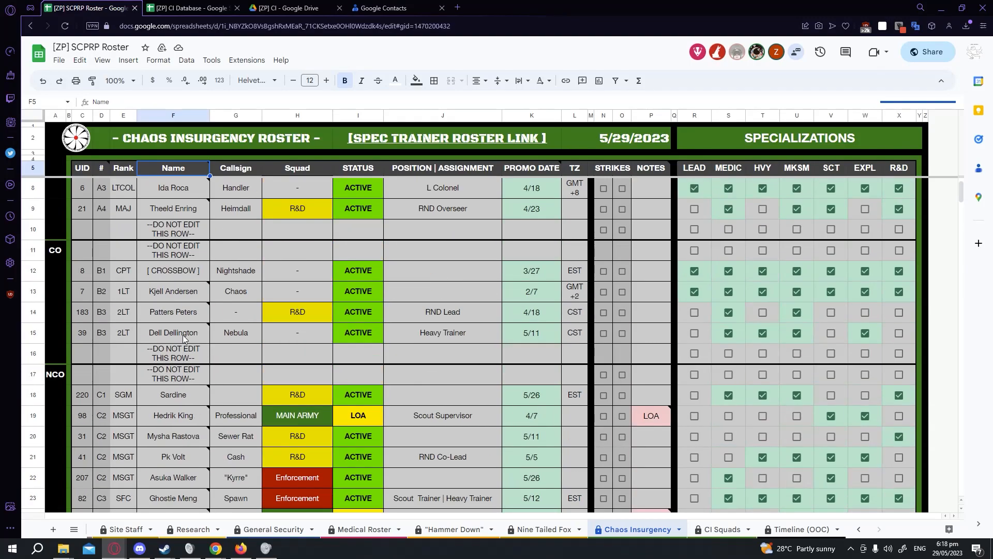
# Inspect the ID note on a member's name cell, then select row 6 and its name cell.
pyautogui.moveTo(188, 231)
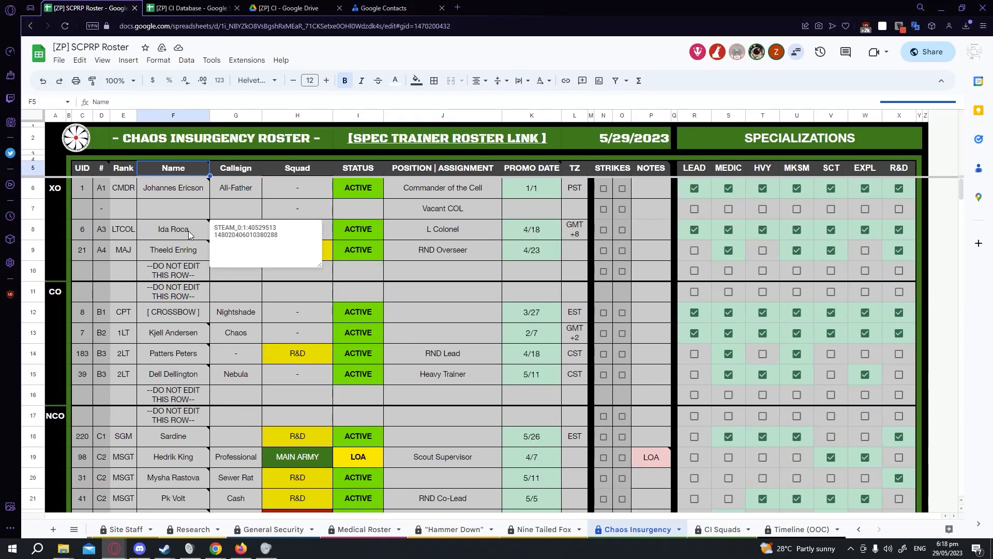
pyautogui.click(33, 188)
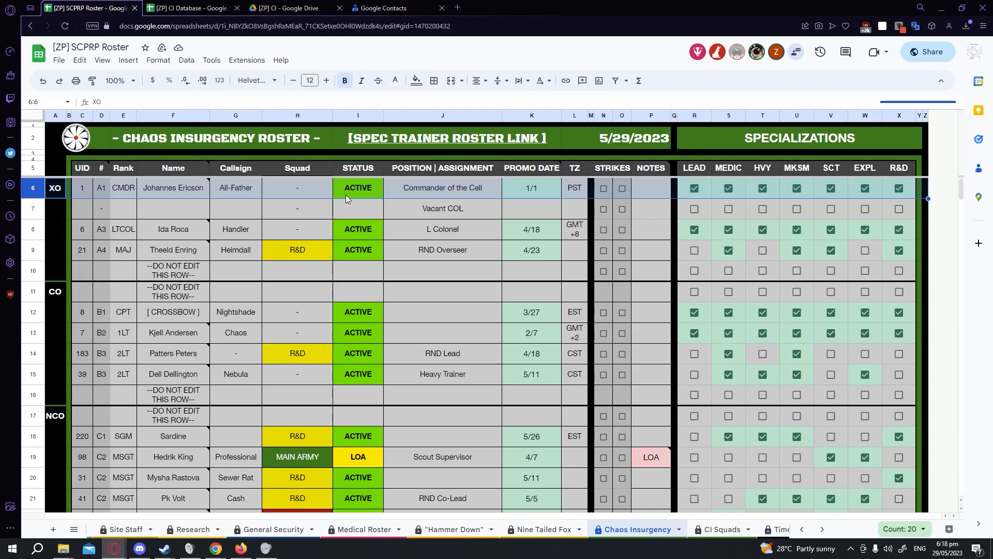
pyautogui.click(194, 192)
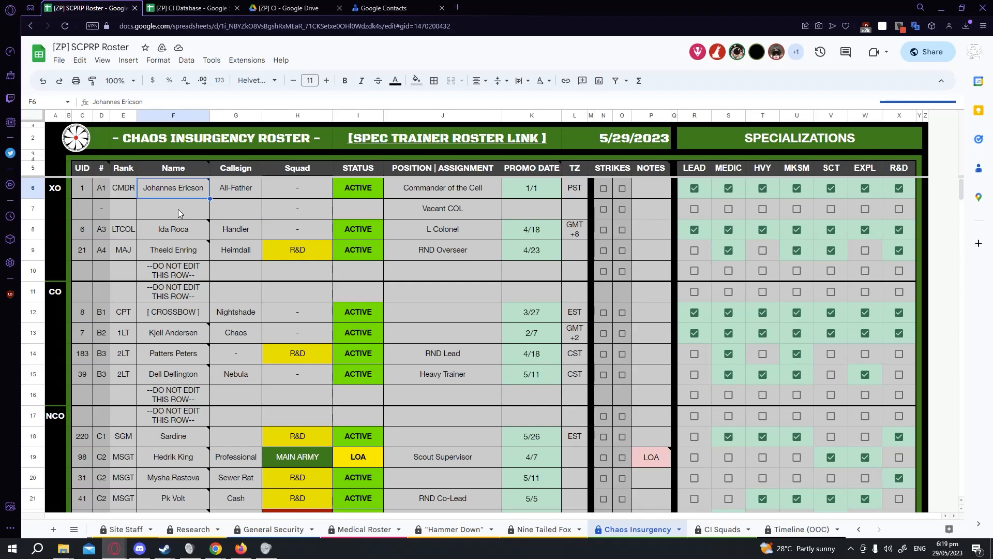
# Select the range F6:H8, then jump to cell I59 through the name box.
pyautogui.moveTo(171, 188); pyautogui.dragTo(318, 229)
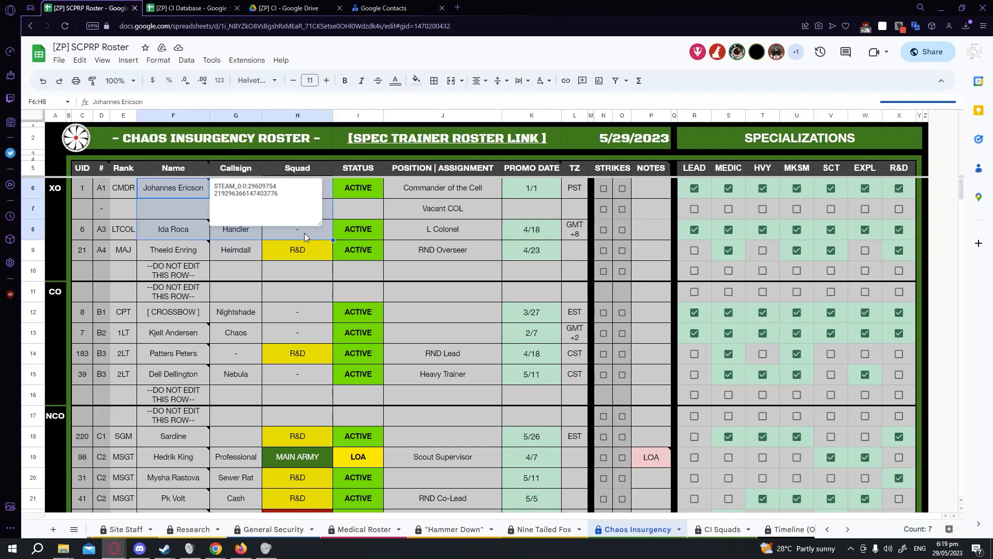
pyautogui.click(47, 103)
pyautogui.press('BackSpace')
pyautogui.write('I59')
pyautogui.press('Return')
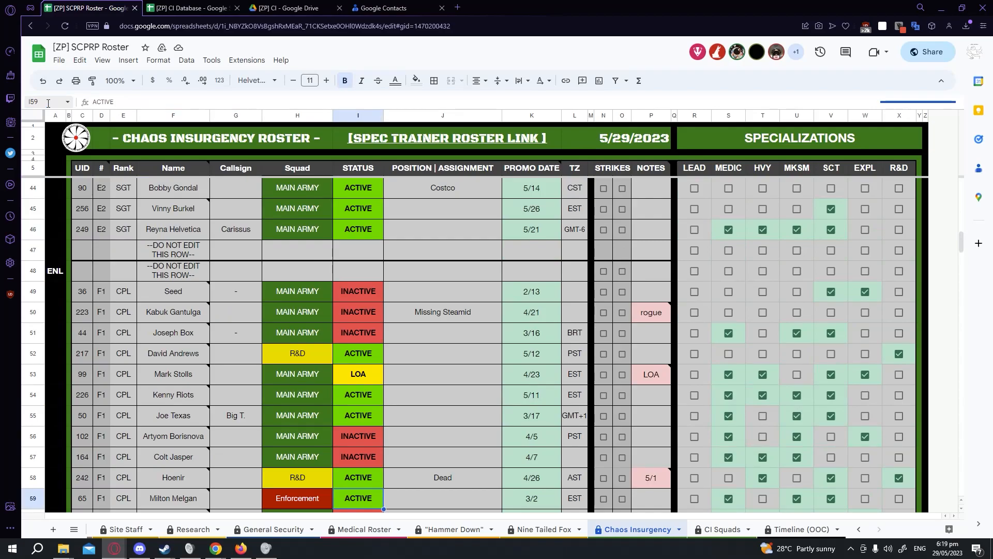
# Select the range C5:H10 through the name box.
pyautogui.scroll(-3, 460, 441)
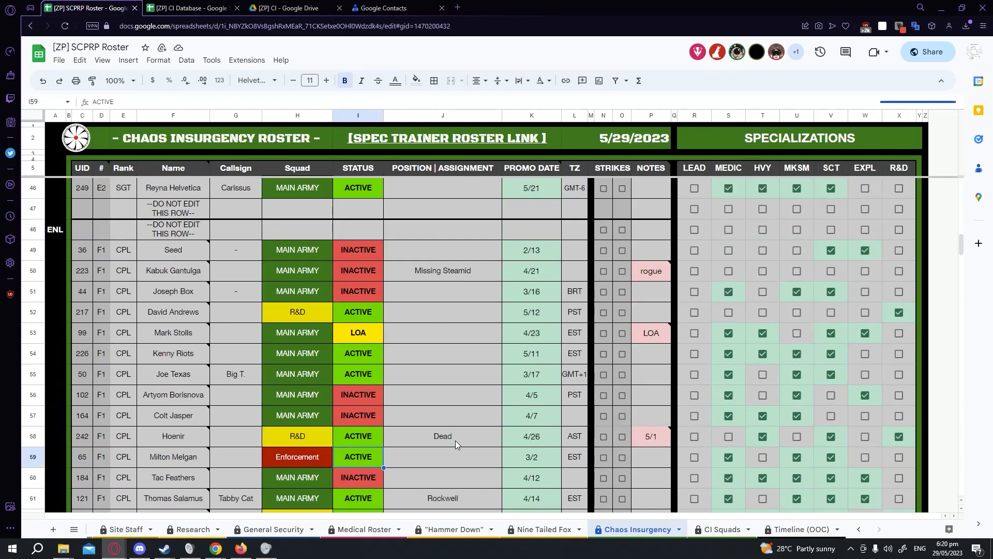
pyautogui.moveTo(360, 379); pyautogui.dragTo(362, 375)
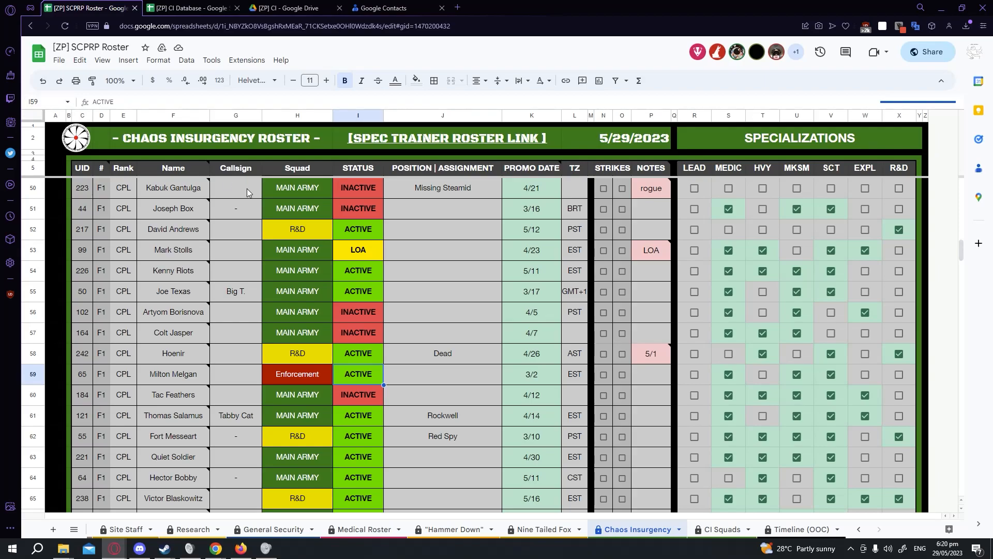
pyautogui.scroll(10, 337, 371)
pyautogui.scroll(6, 333, 370)
pyautogui.click(52, 102)
pyautogui.write('C5:H10')
pyautogui.press('Return')
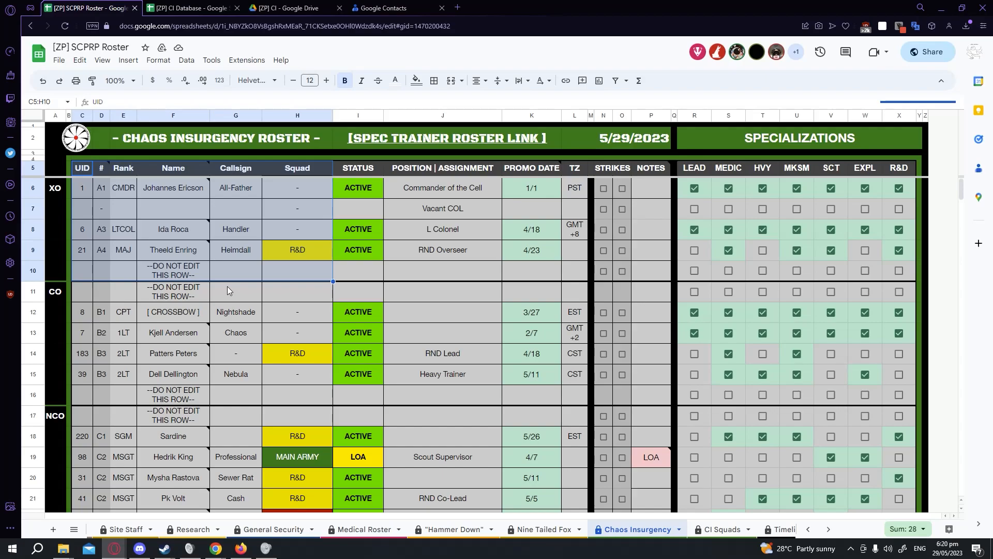
# Select F6:H6 and inspect the first officer's name cell contents and note.
pyautogui.moveTo(200, 194); pyautogui.dragTo(297, 192)
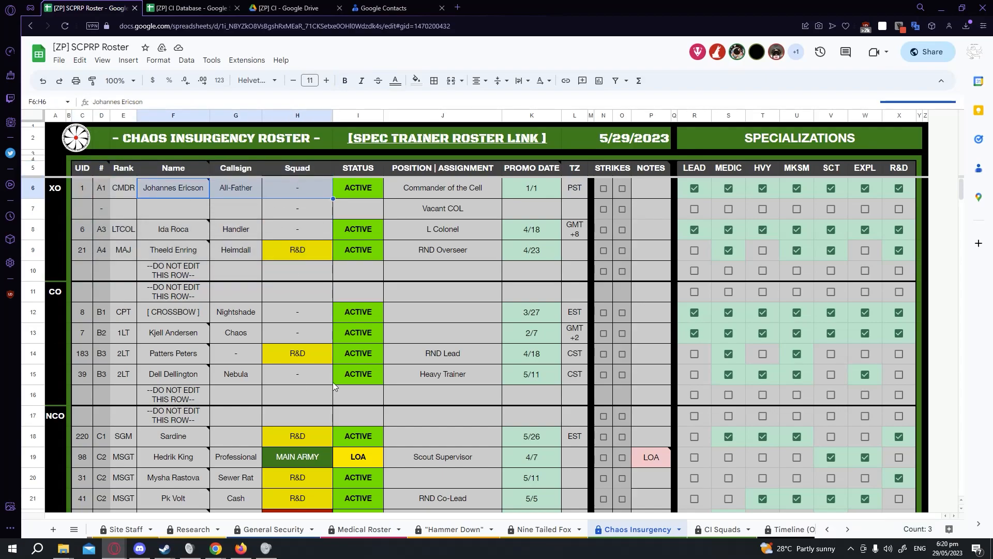
pyautogui.doubleClick(140, 101)
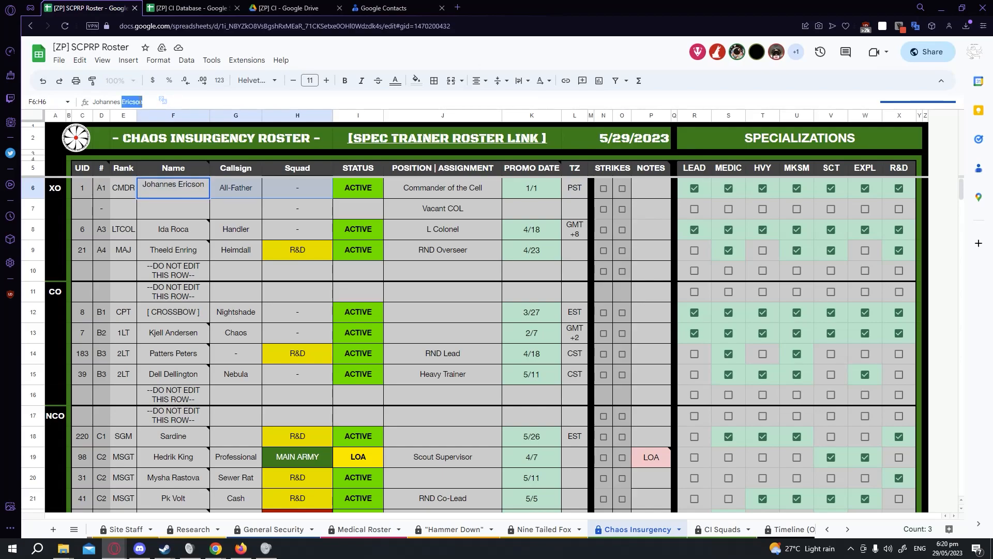
pyautogui.doubleClick(173, 194)
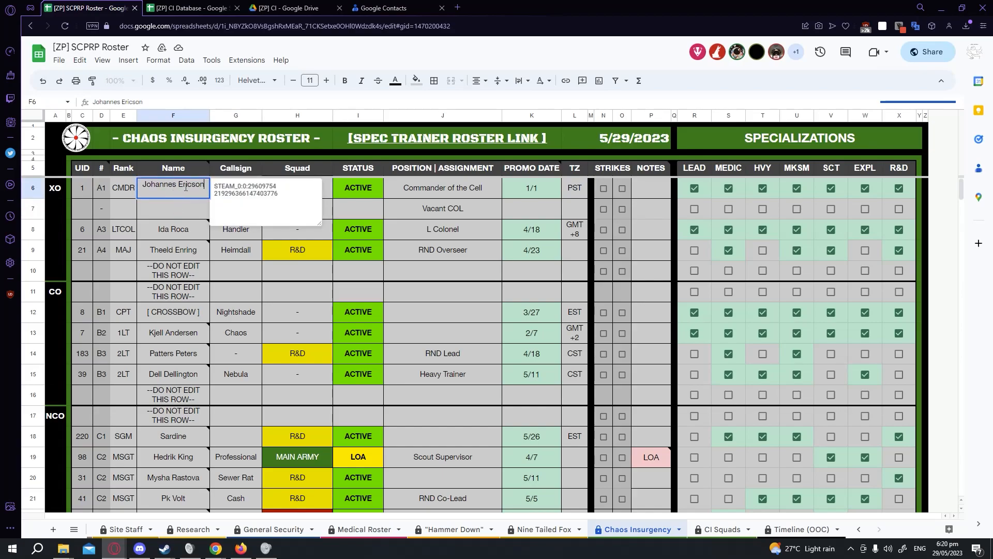
pyautogui.tripleClick(141, 103)
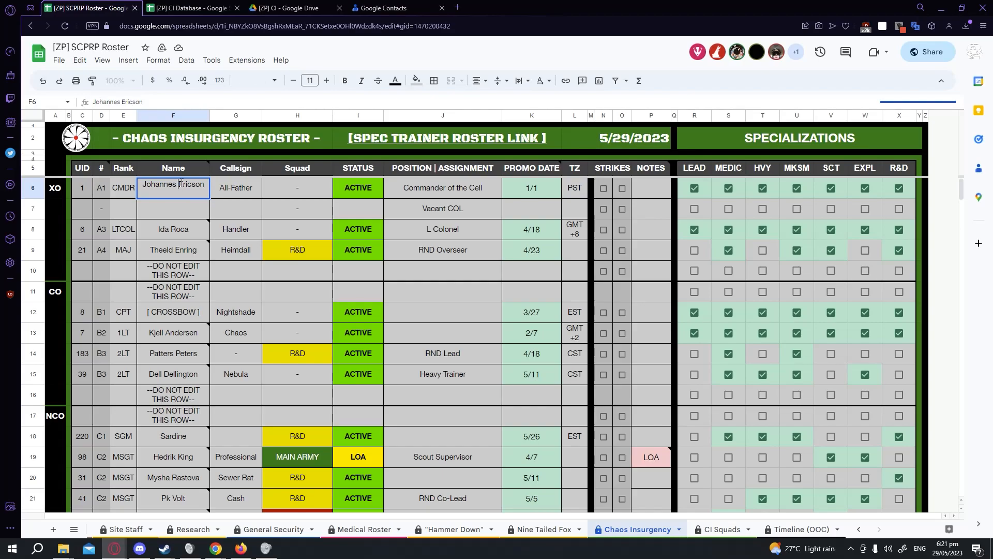
pyautogui.click(177, 227)
pyautogui.moveTo(179, 191)
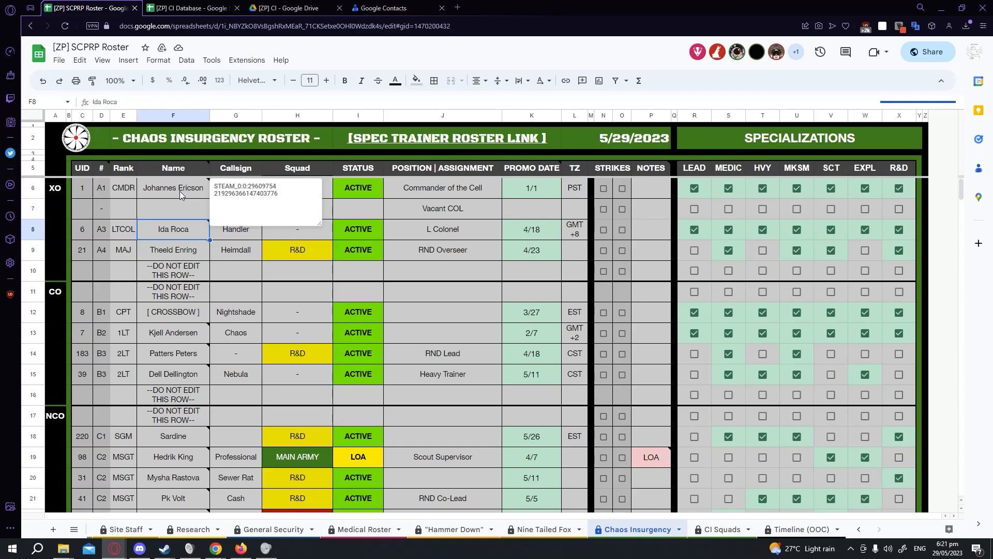
# Add a test note to the All-Father callsign cell and undo it.
pyautogui.click(256, 181)
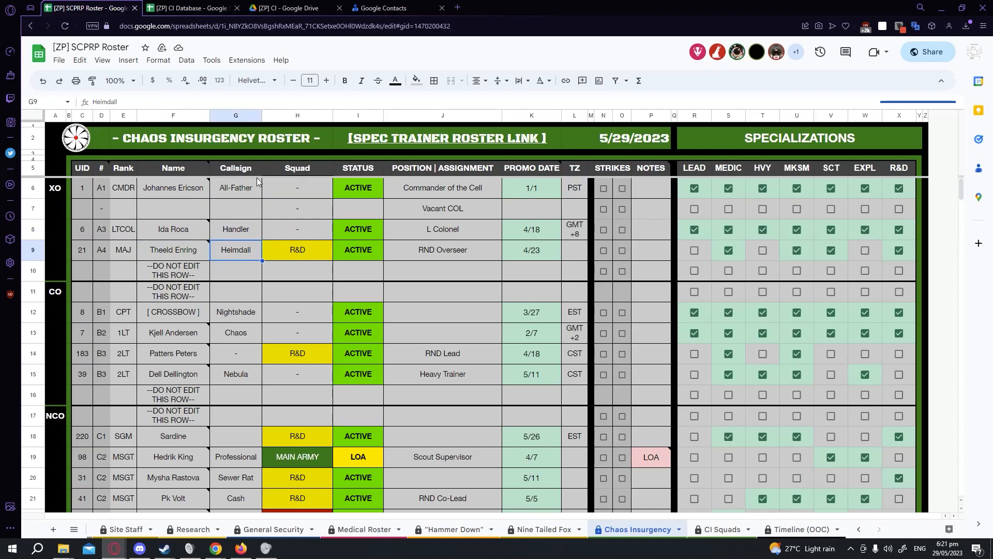
pyautogui.rightClick(256, 189)
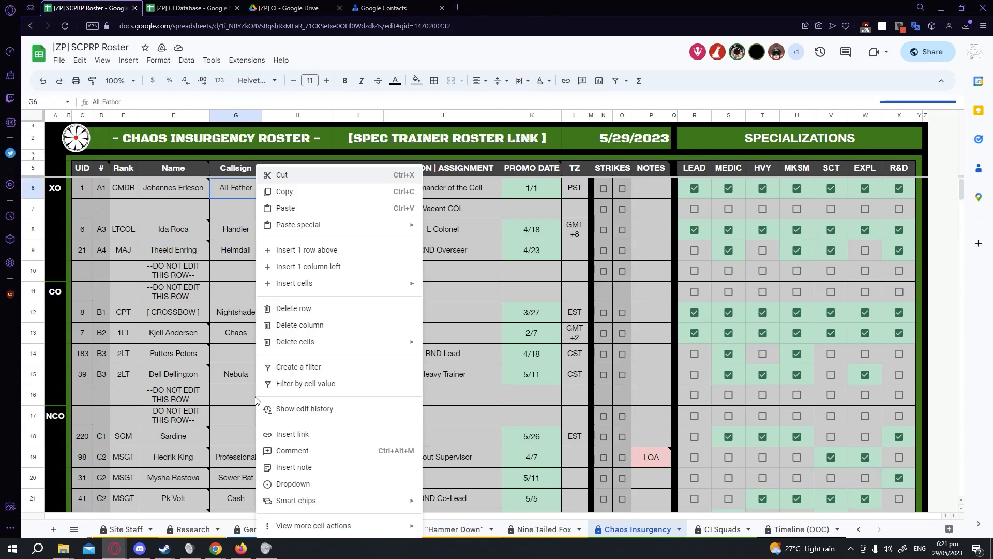
pyautogui.click(337, 469)
pyautogui.write('asdasdasdas')
pyautogui.click(309, 273)
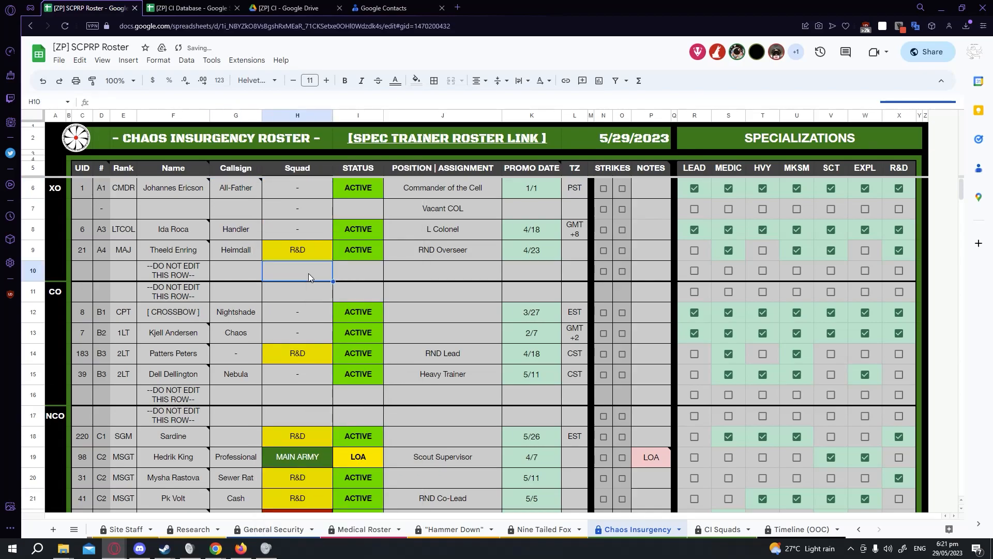
pyautogui.moveTo(247, 191)
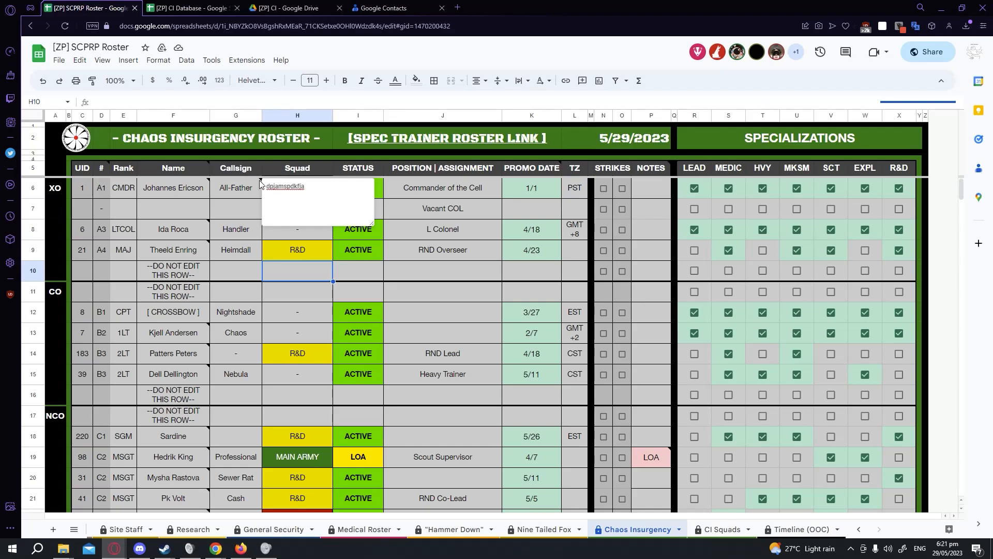
pyautogui.hotkey('ctrl', 'z')
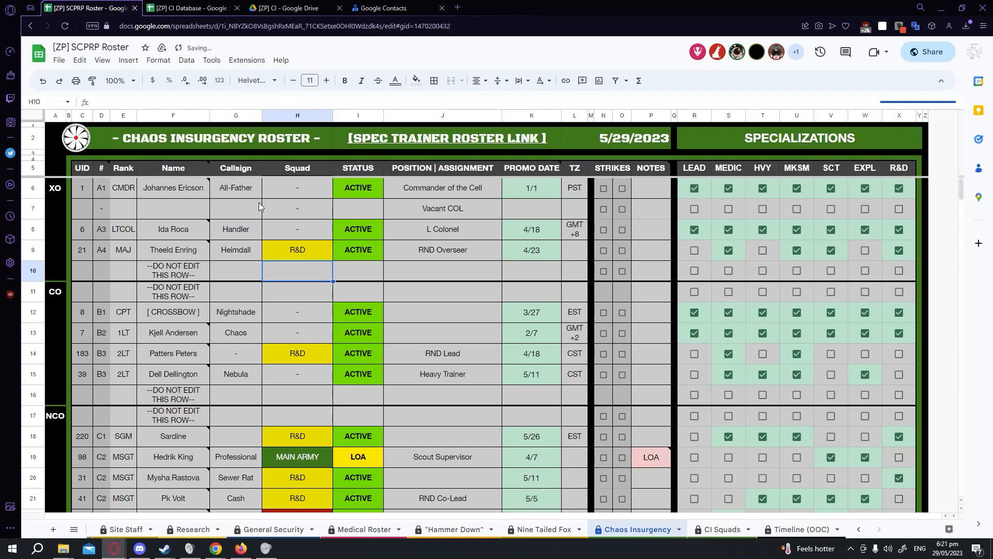
# Undo and then redo the last edit on the callsign cell.
pyautogui.click(257, 194)
pyautogui.rightClick(253, 191)
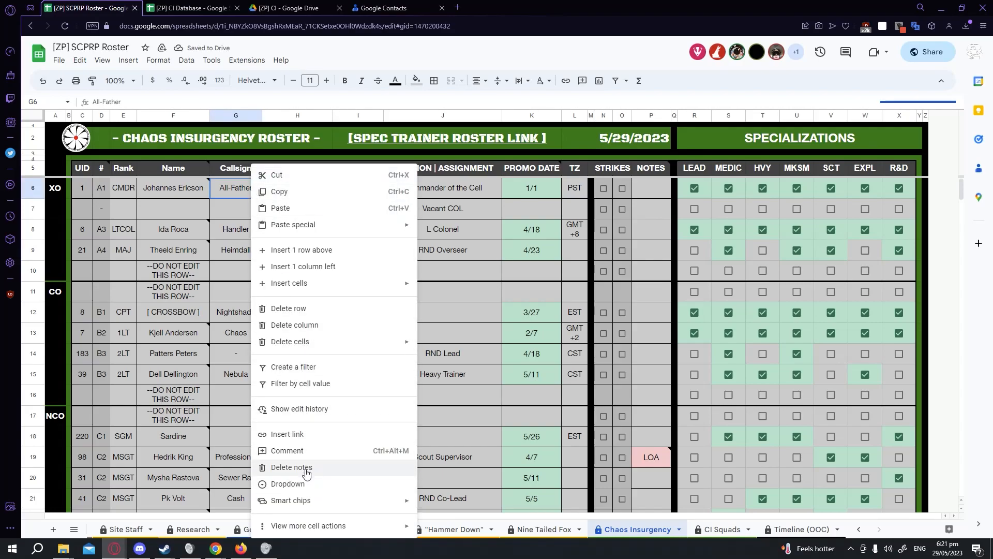
pyautogui.click(215, 214)
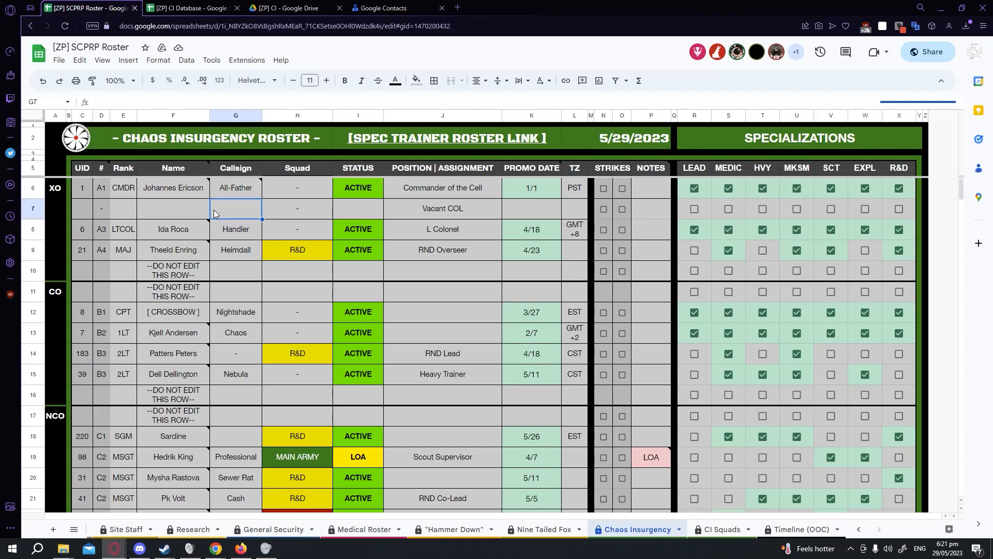
pyautogui.hotkey('ctrl', 'z')
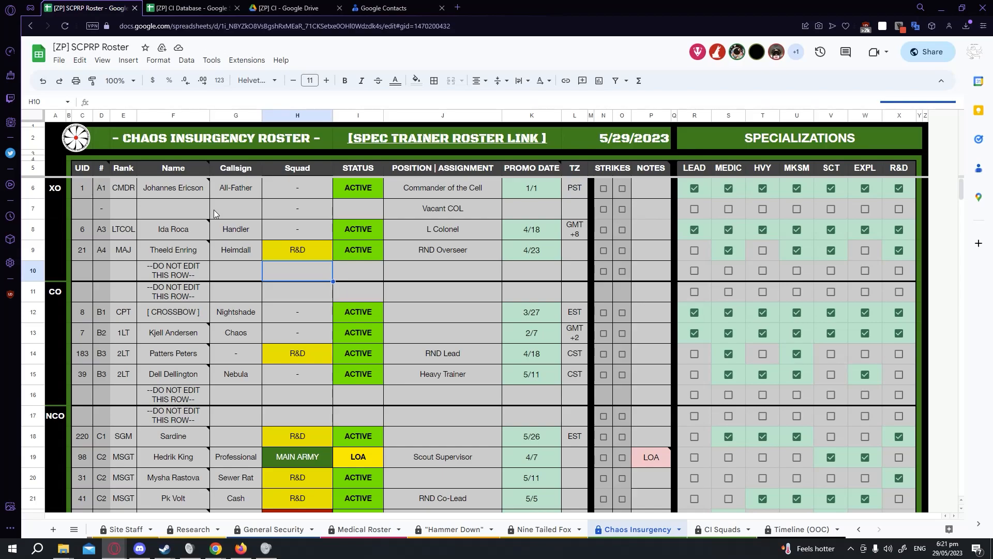
pyautogui.hotkey('ctrl', 'y')
pyautogui.click(84, 196)
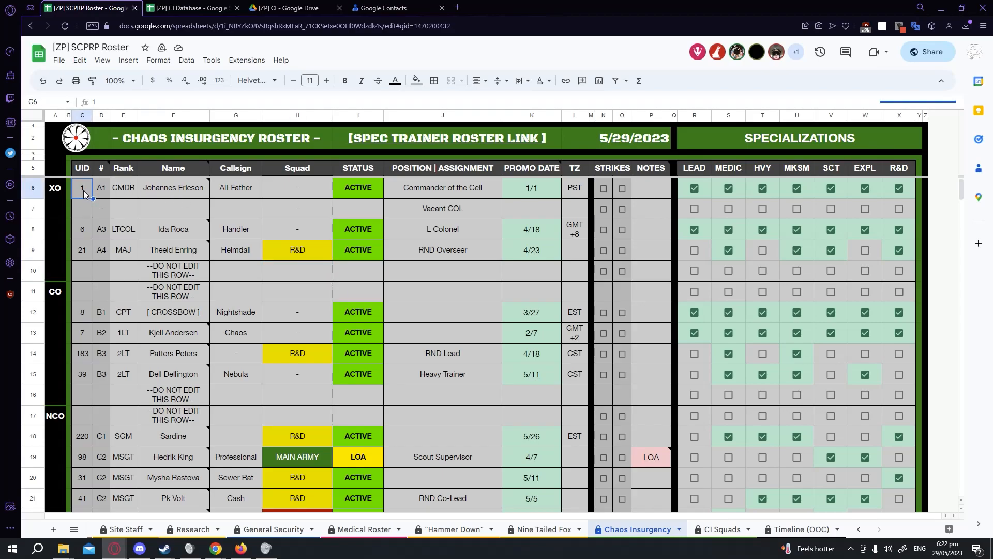
# Browse the whole roster down to the unassigned UIDs and back, then inspect the rank code formula in D6.
pyautogui.scroll(-4, 88, 324)
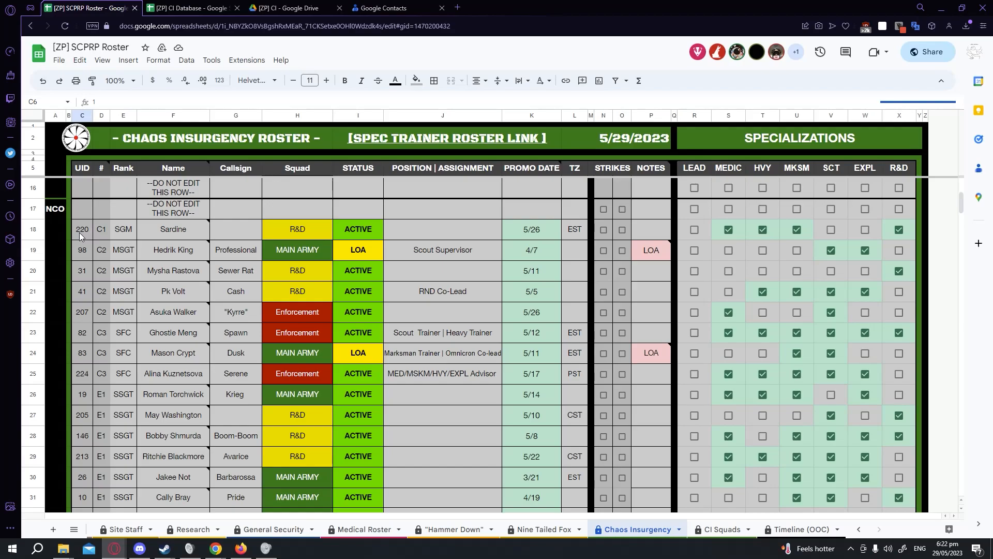
pyautogui.scroll(-15, 92, 364)
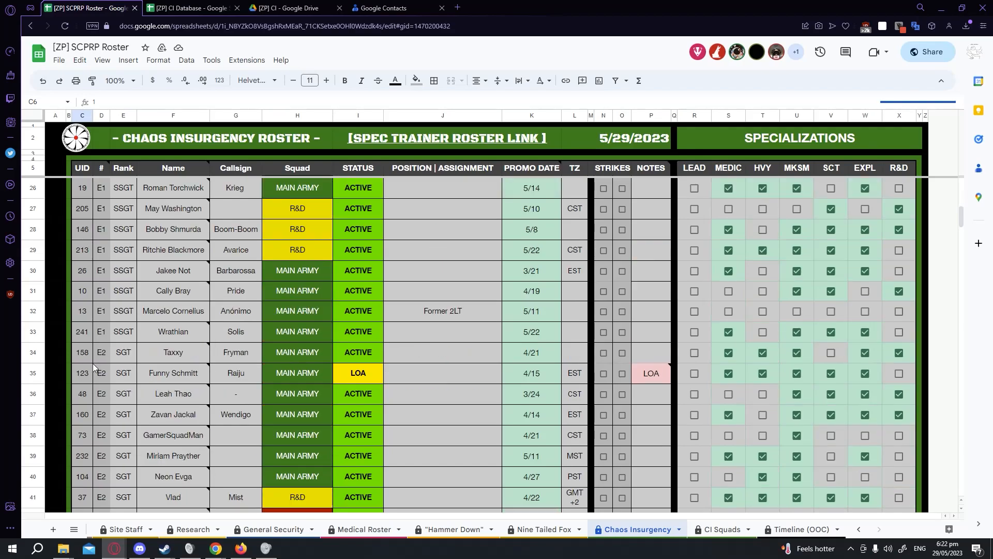
pyautogui.scroll(-20, 94, 363)
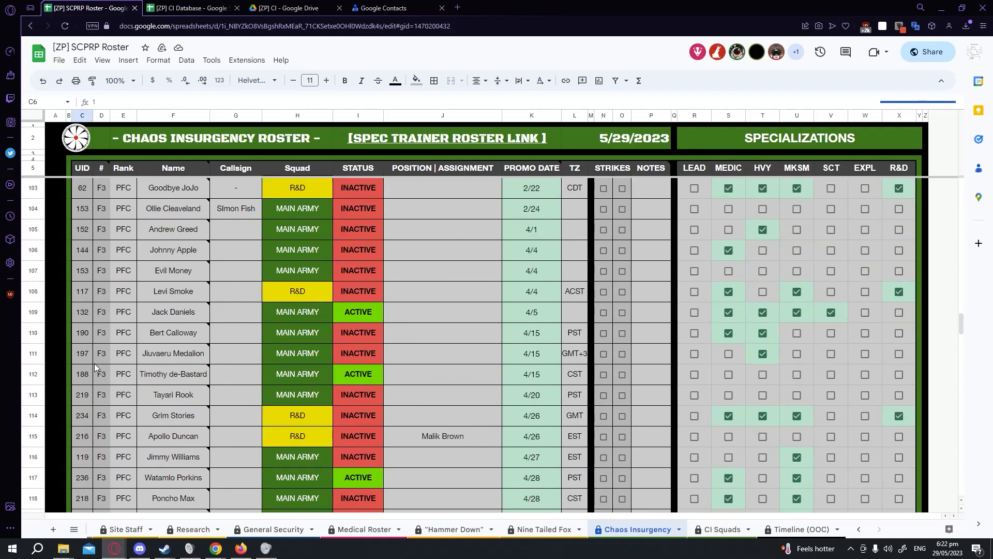
pyautogui.scroll(-20, 94, 363)
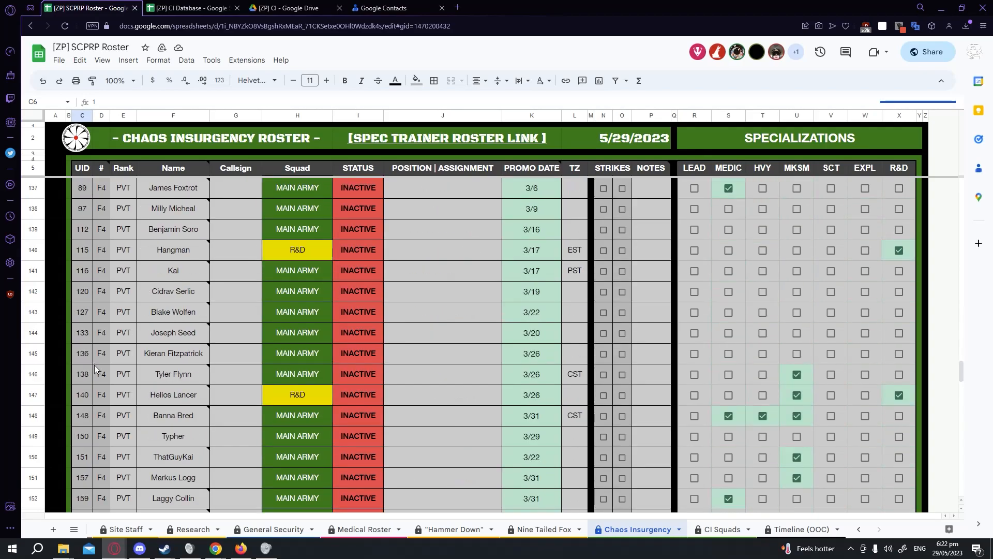
pyautogui.scroll(-12, 95, 365)
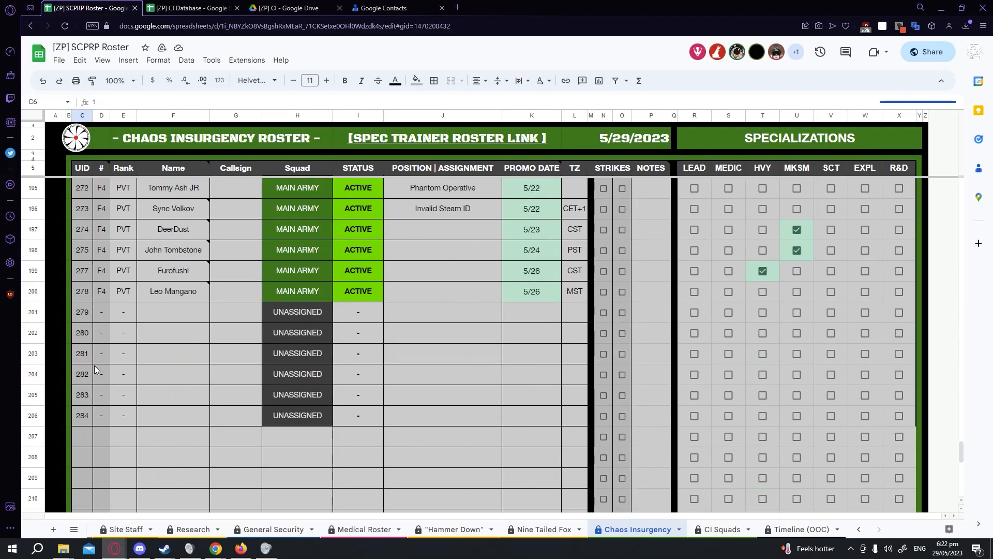
pyautogui.scroll(2, 95, 357)
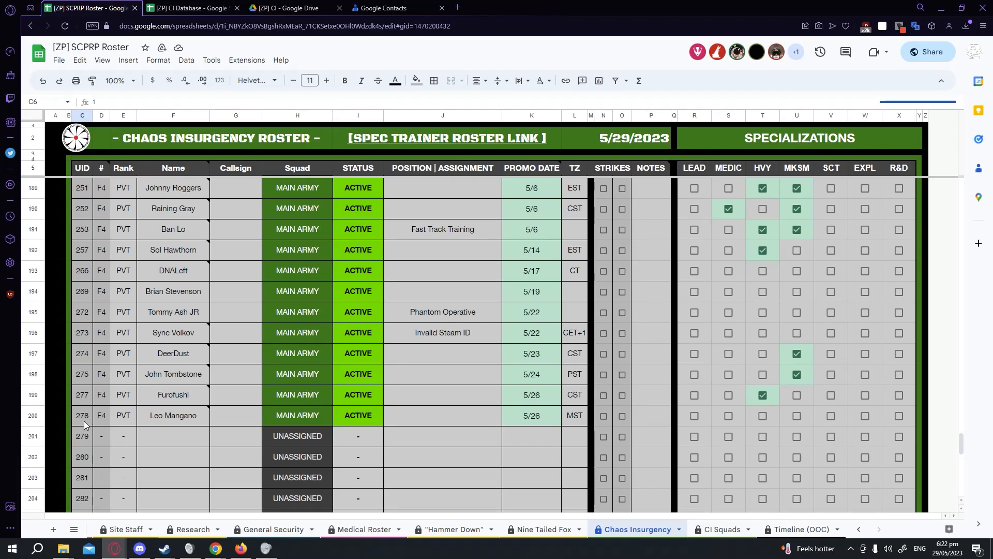
pyautogui.scroll(14, 169, 425)
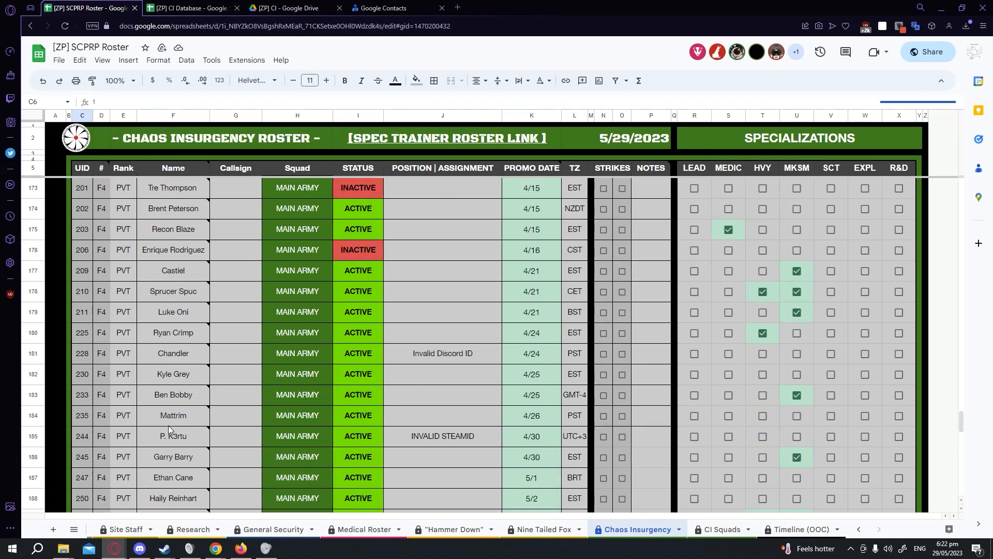
pyautogui.scroll(20, 168, 425)
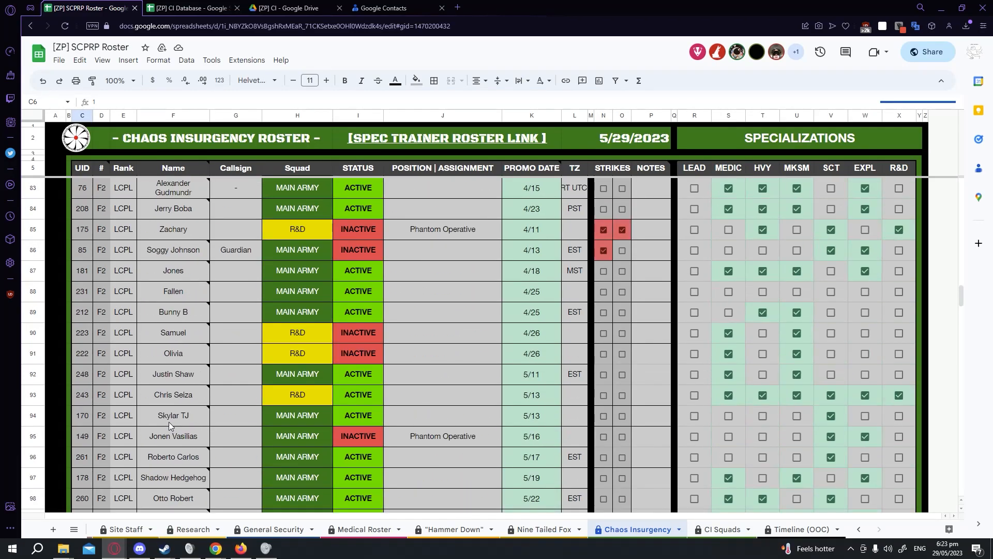
pyautogui.scroll(20, 178, 423)
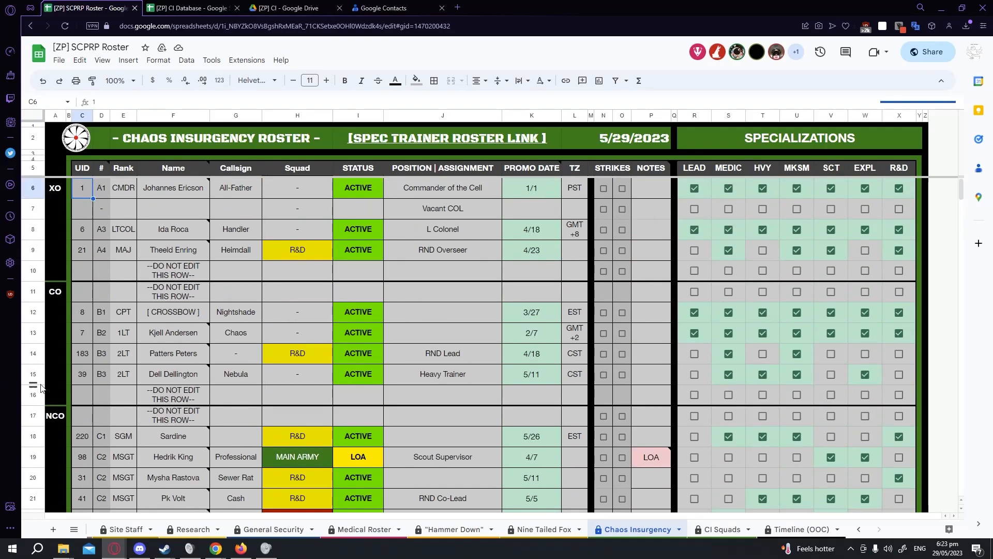
pyautogui.click(103, 188)
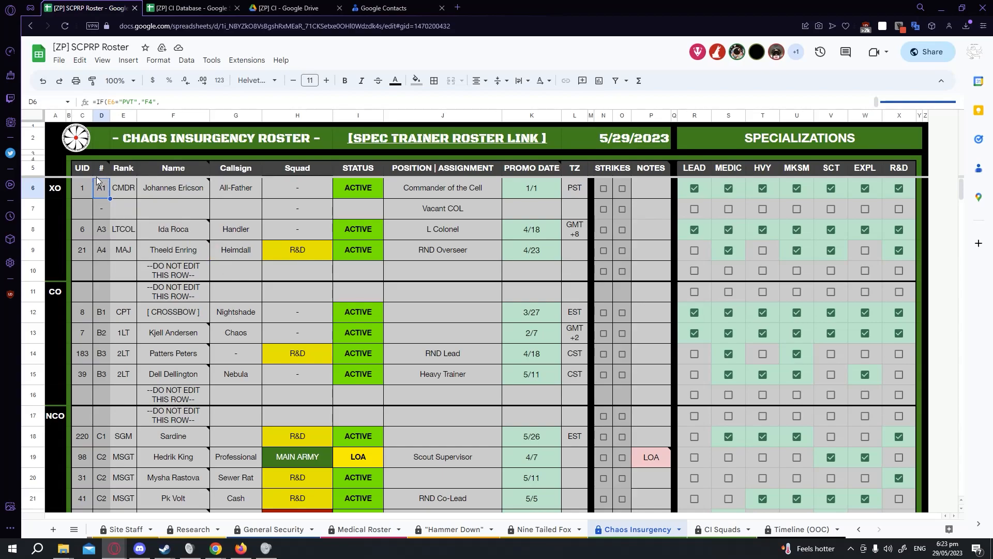
# View the note on the # column header and open the nested IF rank-code formula in D6.
pyautogui.moveTo(101, 172)
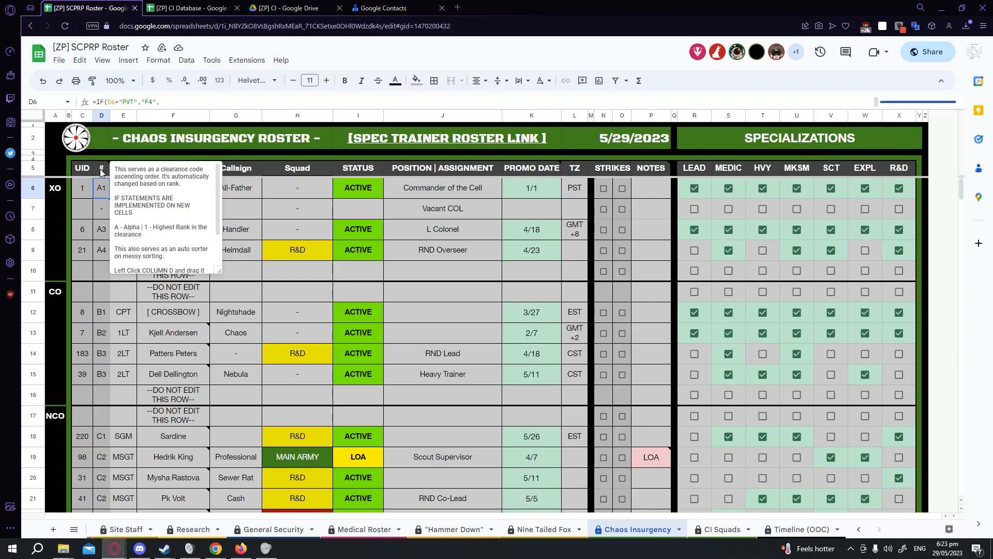
pyautogui.doubleClick(104, 192)
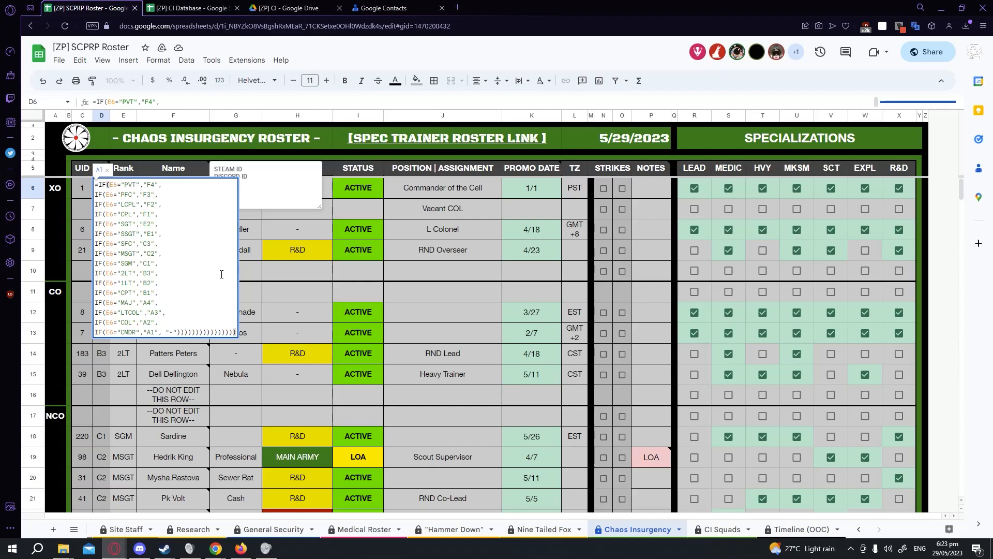
pyautogui.press('Return')
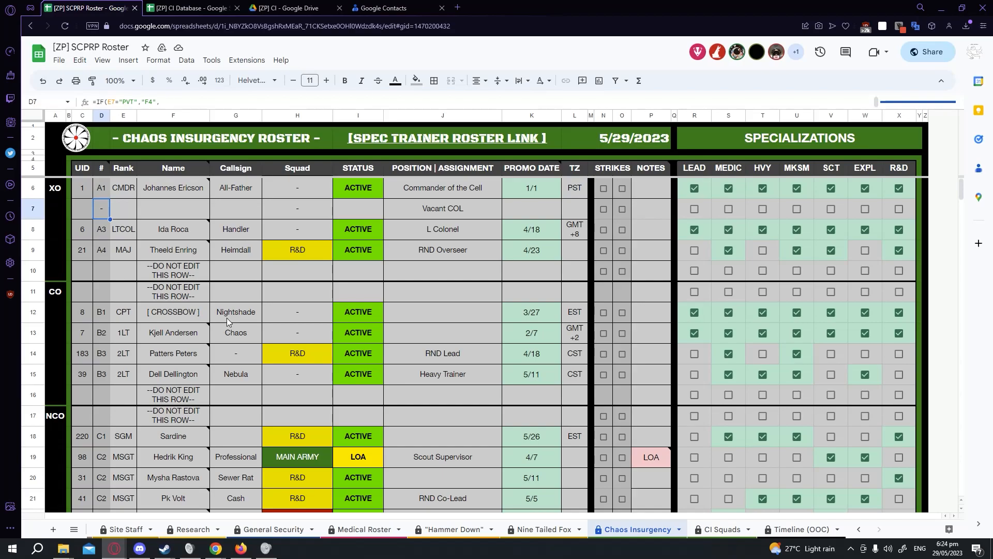
pyautogui.scroll(-5, 227, 318)
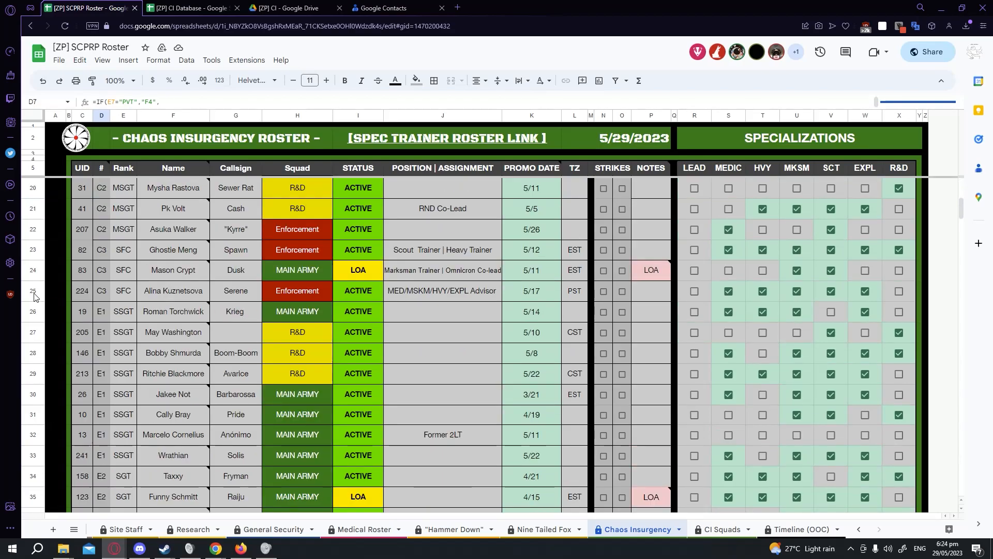
pyautogui.click(37, 291)
pyautogui.moveTo(37, 291); pyautogui.dragTo(32, 248)
pyautogui.moveTo(32, 208); pyautogui.dragTo(43, 299)
pyautogui.click(33, 476)
pyautogui.scroll(-2, 56, 377)
pyautogui.click(33, 434)
pyautogui.moveTo(32, 434); pyautogui.dragTo(33, 352)
pyautogui.scroll(5, 146, 445)
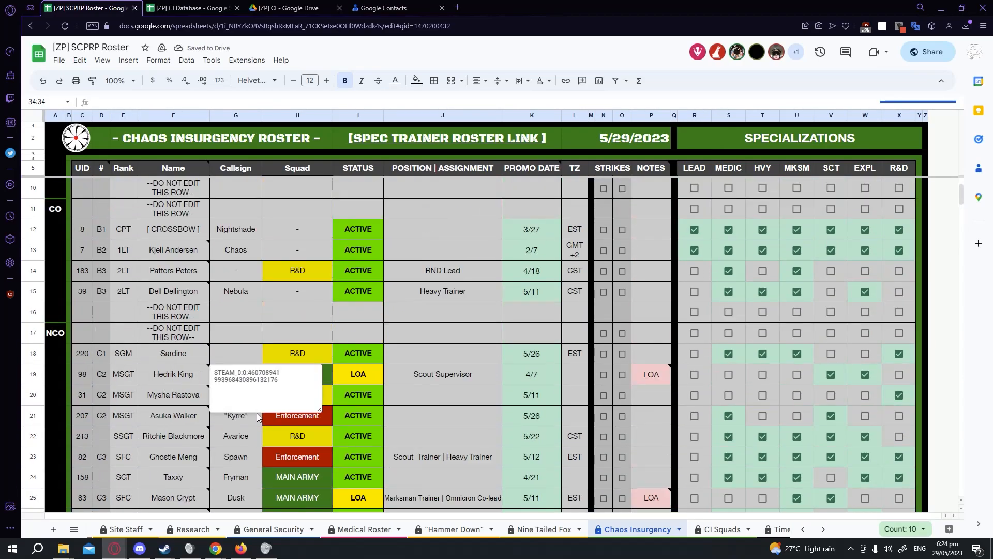
# Hover over member names to view their notes and inspect the first cells of the NCO section.
pyautogui.scroll(-3, 222, 388)
pyautogui.scroll(1, 192, 440)
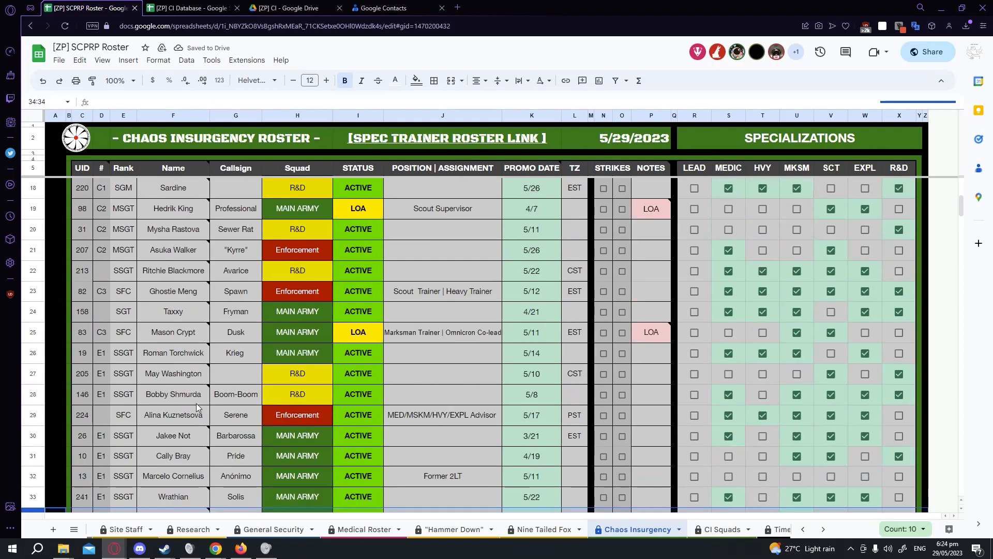
pyautogui.moveTo(211, 373)
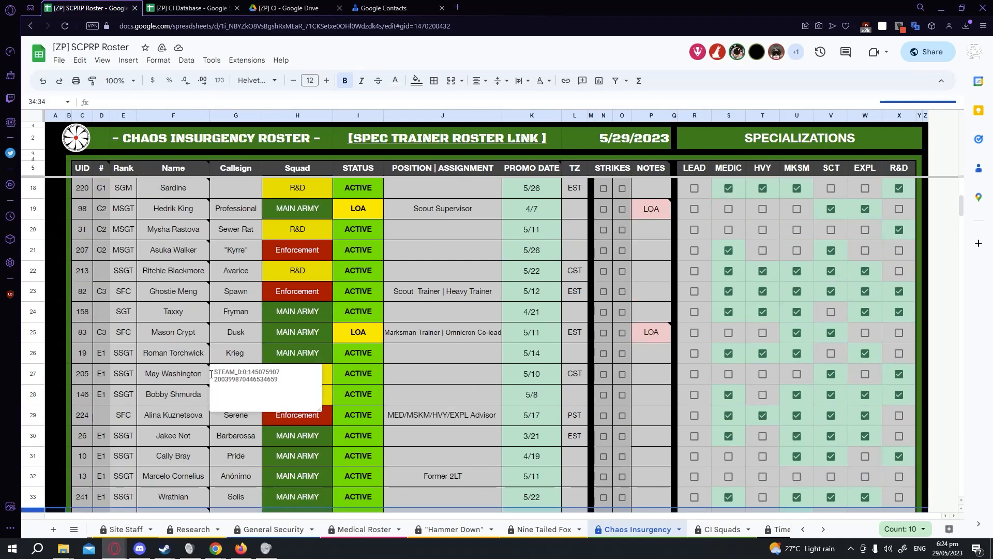
pyautogui.scroll(1, 211, 372)
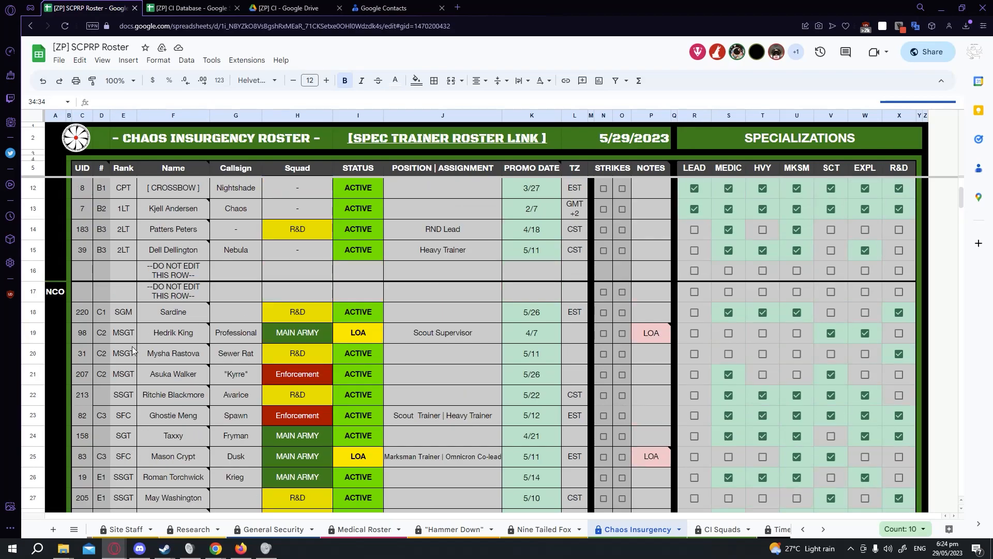
pyautogui.click(80, 315)
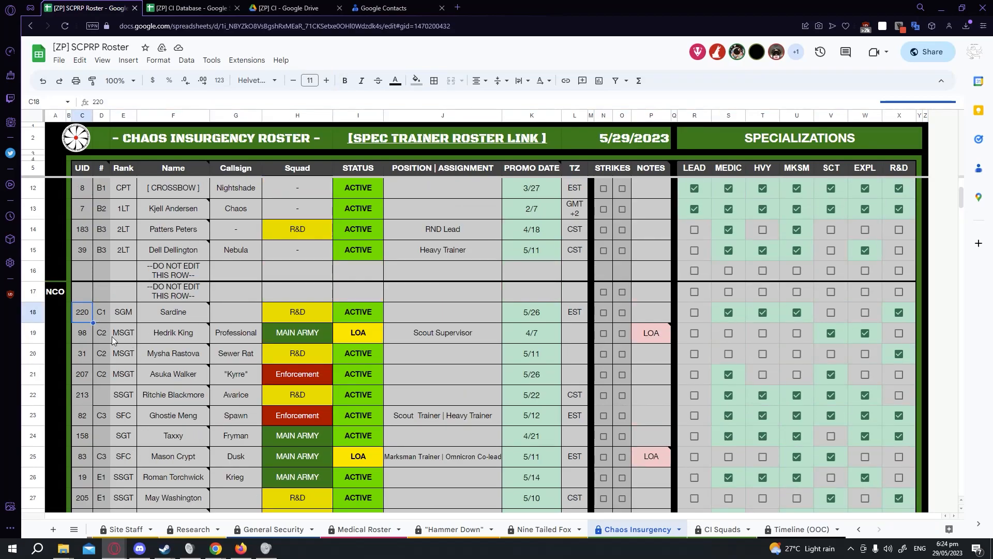
pyautogui.click(85, 295)
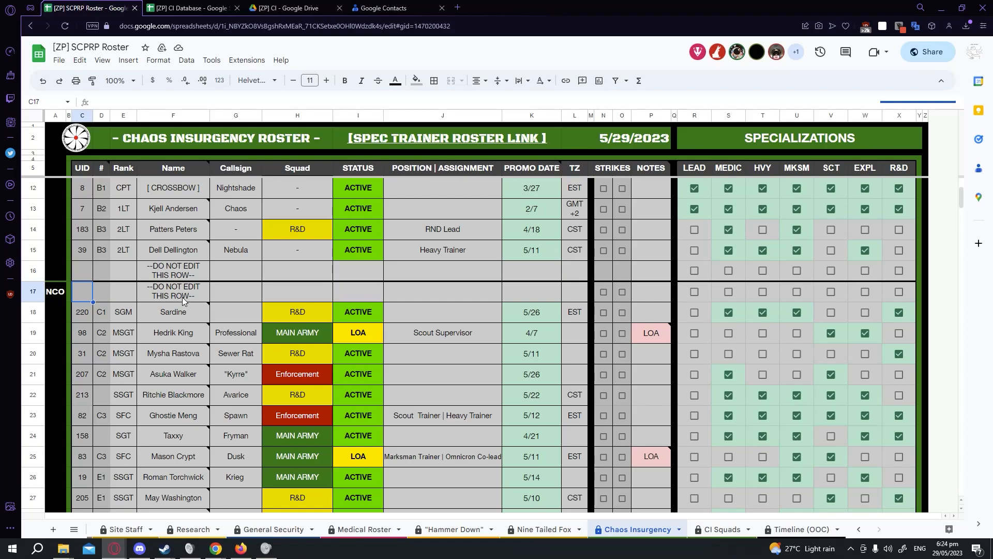
pyautogui.scroll(-10, 182, 297)
pyautogui.scroll(8, 156, 347)
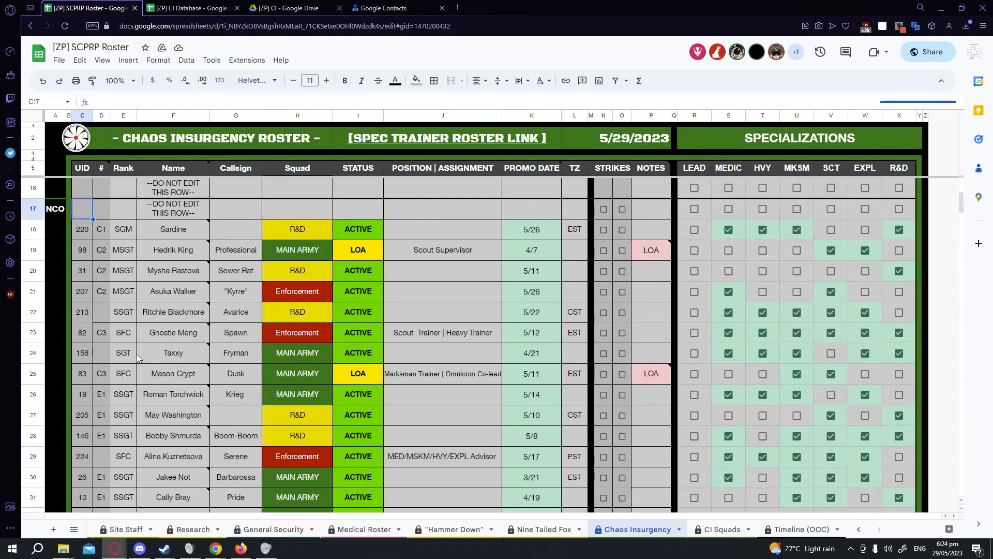
pyautogui.click(82, 234)
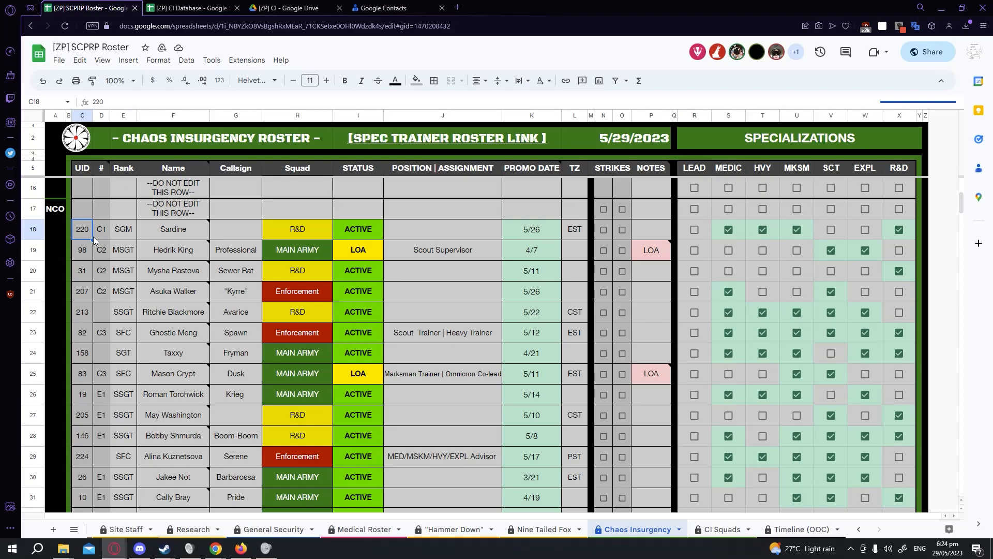
pyautogui.moveTo(92, 241); pyautogui.dragTo(906, 363)
pyautogui.scroll(-4, 832, 458)
pyautogui.scroll(-4, 884, 459)
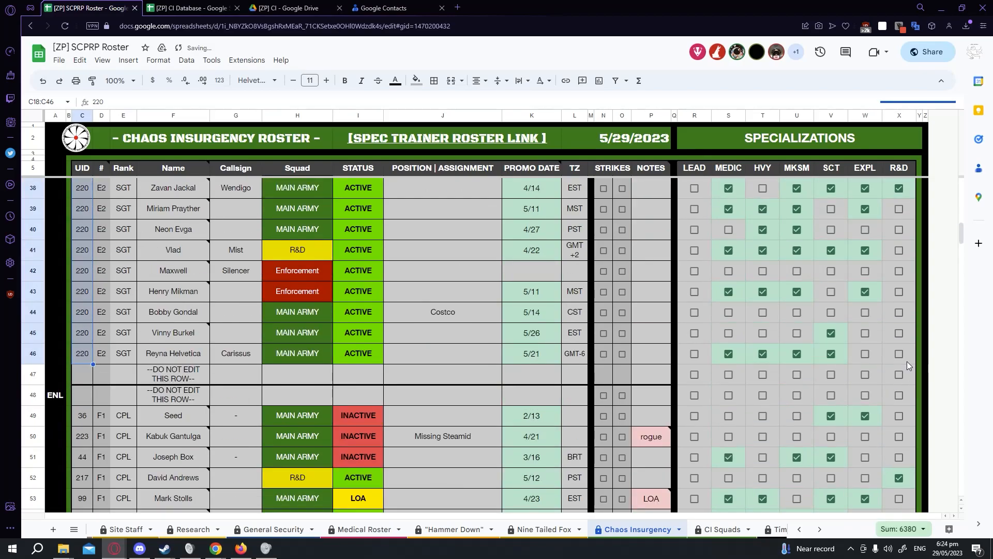
pyautogui.hotkey('ctrl', 'z')
# Sort the NCO range C18:X46 by column D in ascending order.
pyautogui.scroll(8, 266, 249)
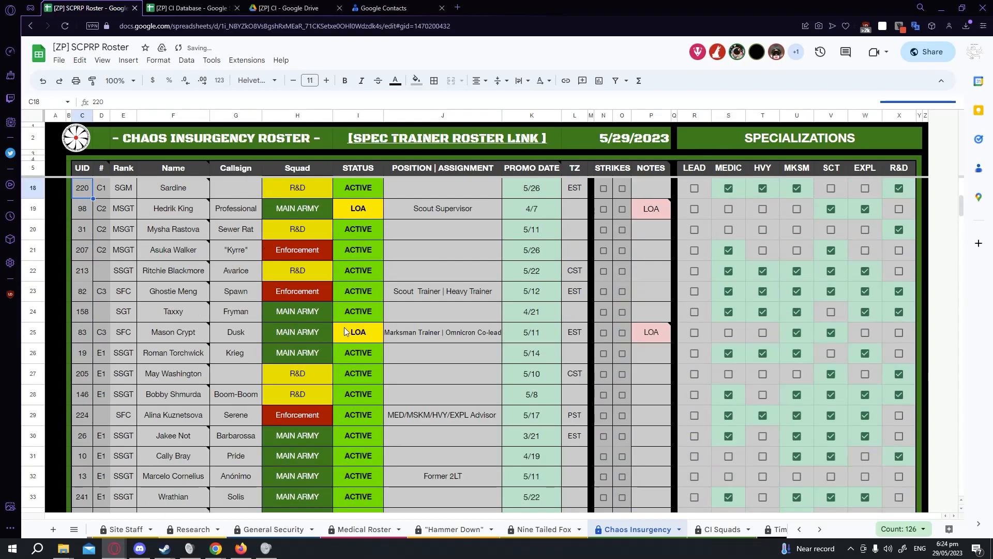
pyautogui.moveTo(85, 193); pyautogui.dragTo(900, 436)
pyautogui.scroll(-3, 900, 470)
pyautogui.scroll(3, 899, 469)
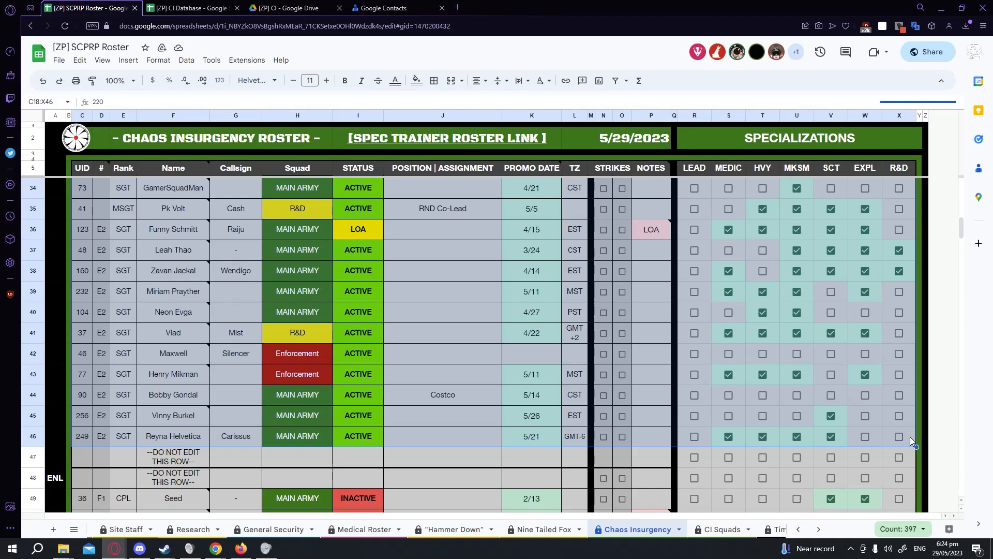
pyautogui.rightClick(597, 339)
pyautogui.moveTo(509, 526)
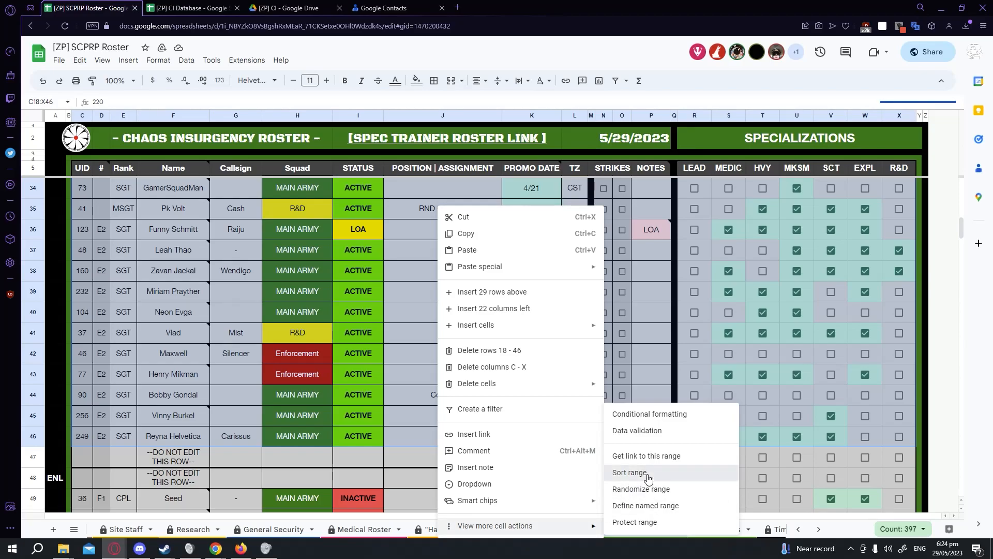
pyautogui.click(631, 472)
pyautogui.click(438, 279)
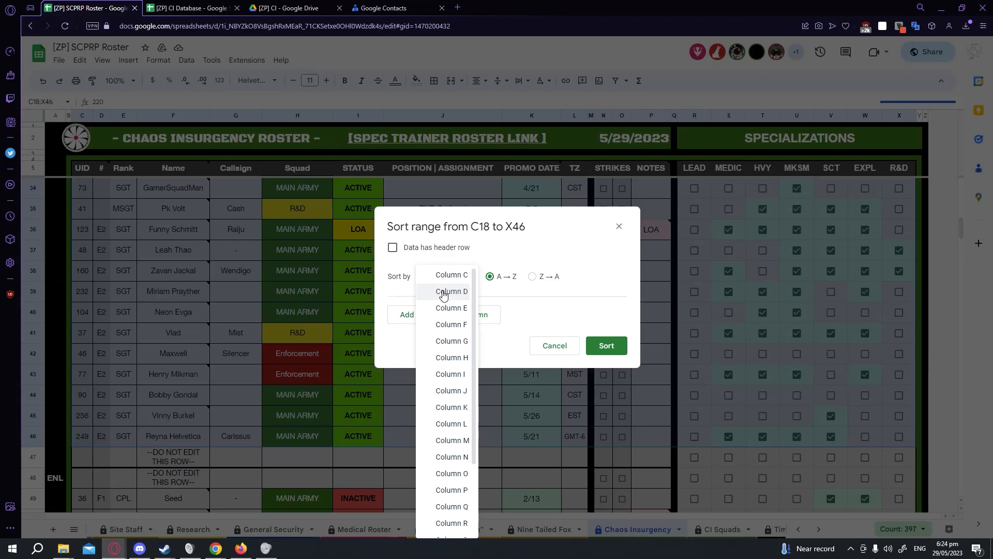
pyautogui.click(443, 293)
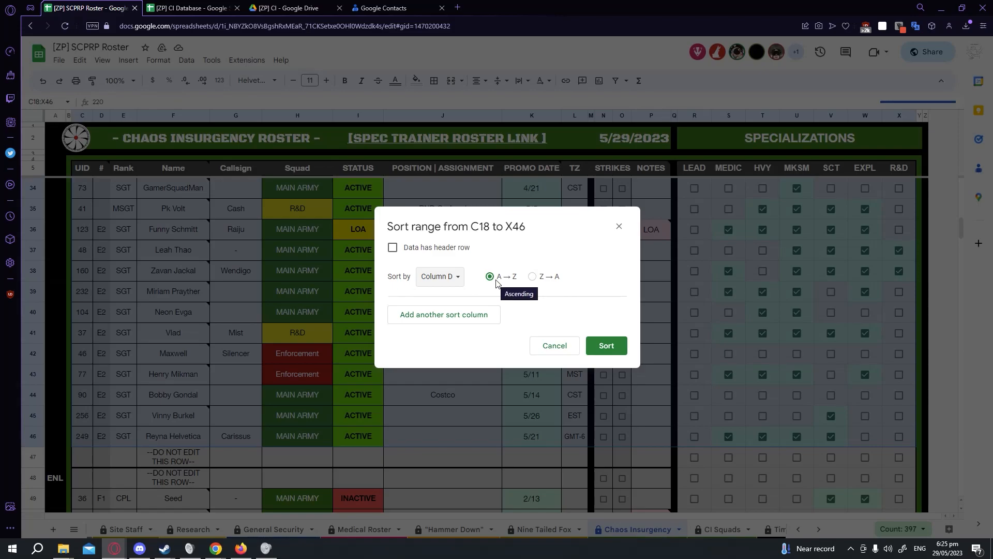
pyautogui.click(607, 346)
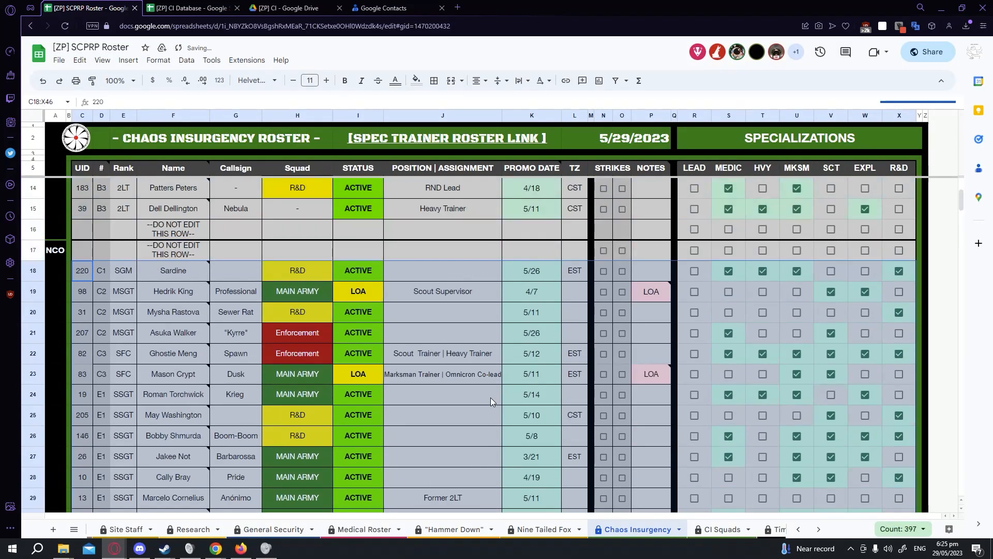
# Inspect the rank-code cells in rows 39 to 46 to find those missing the formula.
pyautogui.scroll(-6, 491, 398)
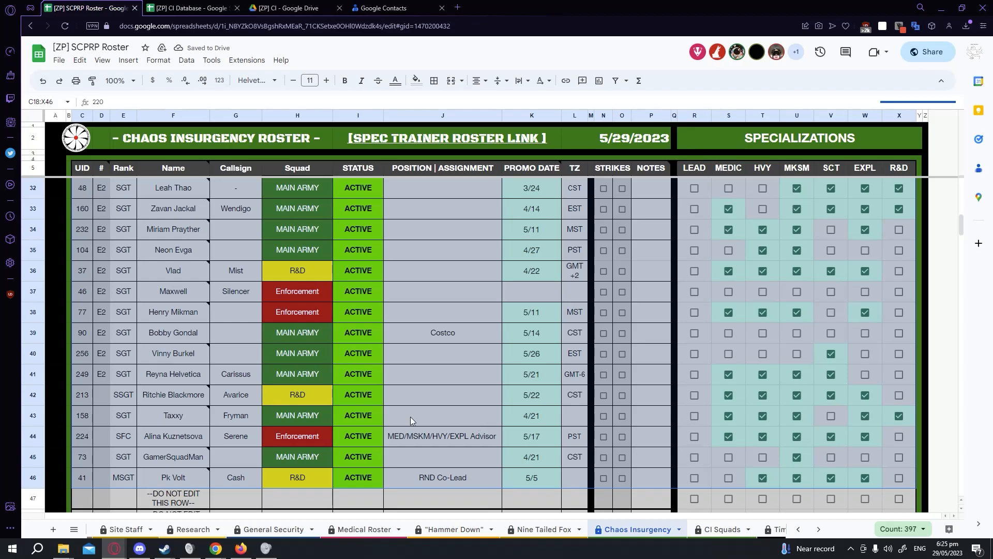
pyautogui.click(102, 418)
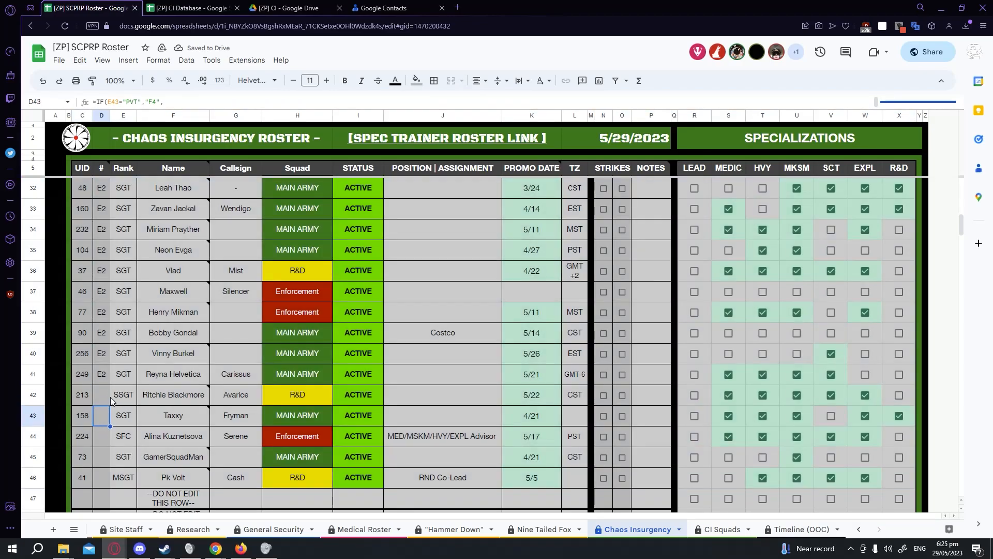
pyautogui.click(102, 436)
pyautogui.click(102, 457)
pyautogui.click(102, 477)
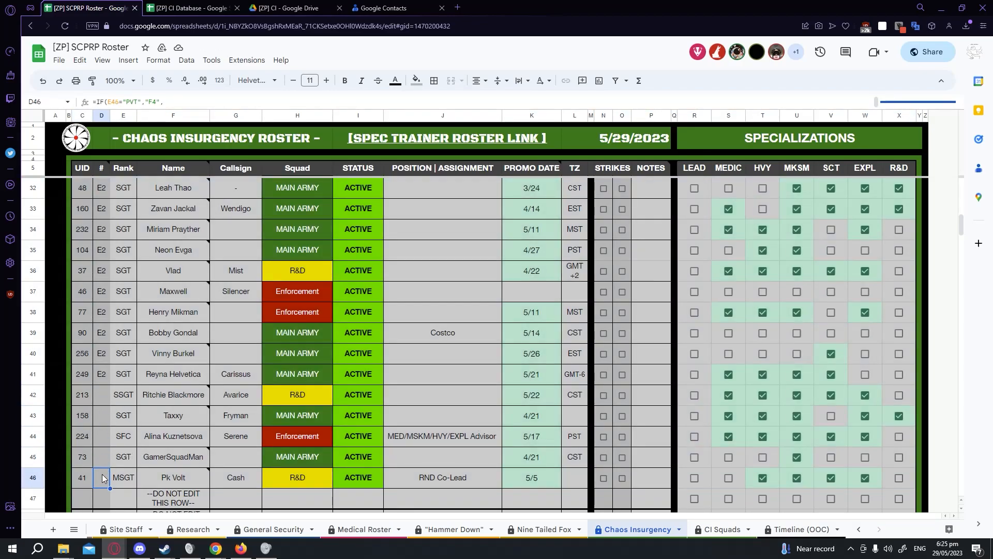
pyautogui.click(100, 377)
pyautogui.click(101, 392)
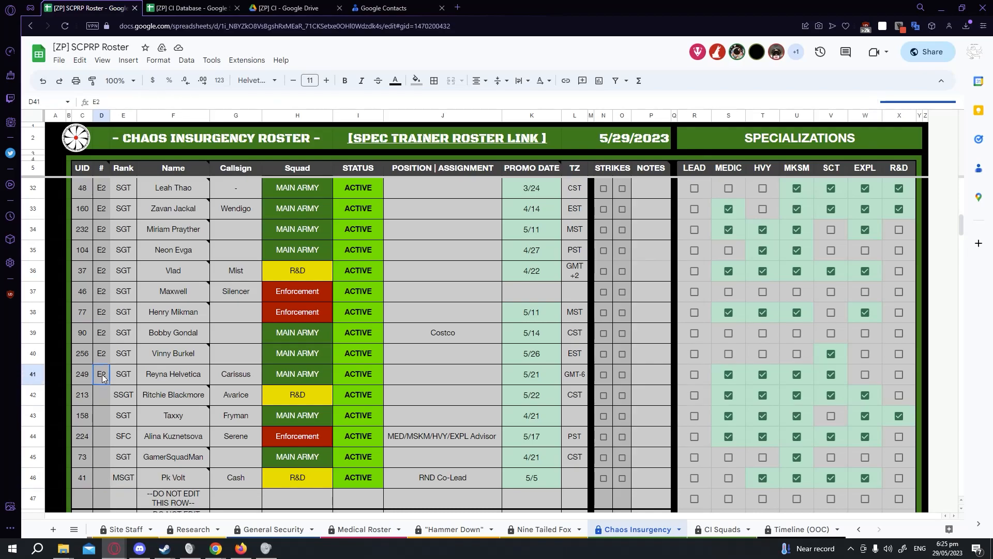
pyautogui.click(102, 356)
pyautogui.click(104, 376)
pyautogui.click(104, 362)
pyautogui.click(102, 342)
pyautogui.click(102, 361)
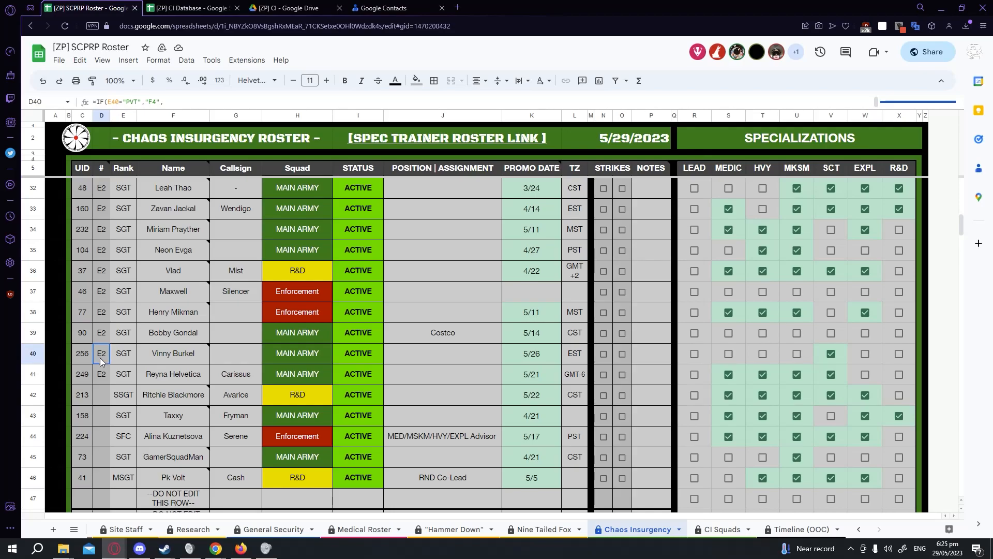
pyautogui.click(104, 393)
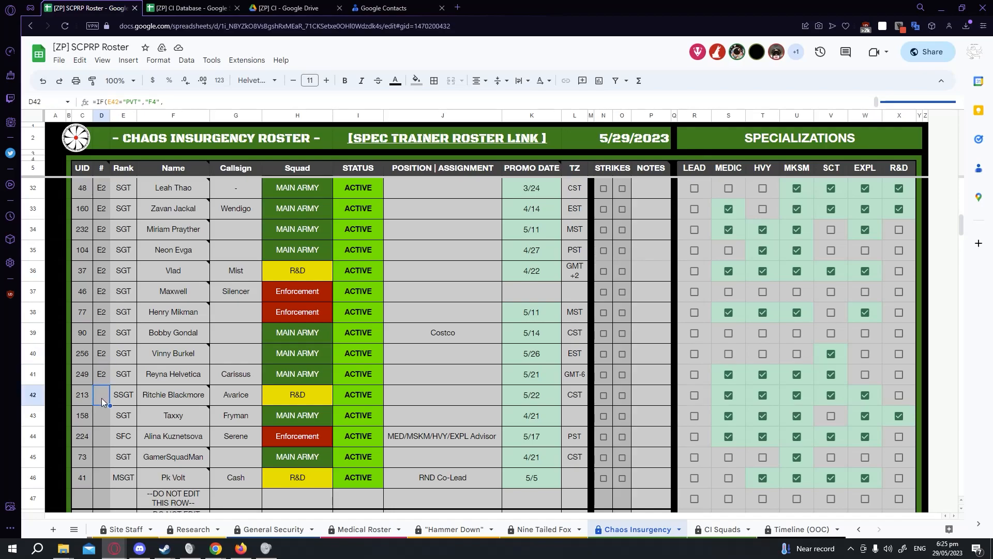
pyautogui.click(105, 354)
pyautogui.click(105, 335)
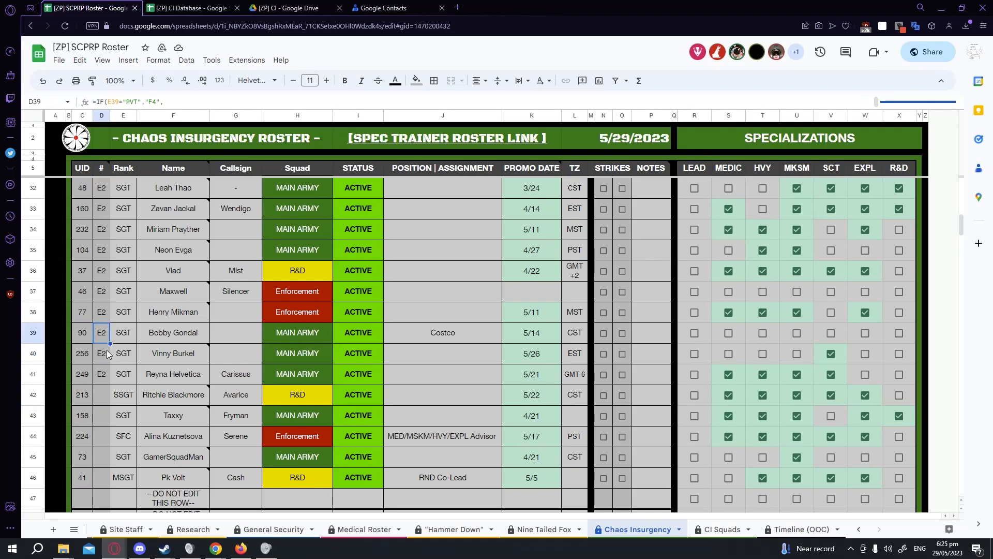
# Fill the rank-code formula from D40 down into the empty column D cells through D46.
pyautogui.keyDown('shift'); pyautogui.click(107, 357); pyautogui.keyUp('shift')
pyautogui.moveTo(109, 363); pyautogui.dragTo(107, 482)
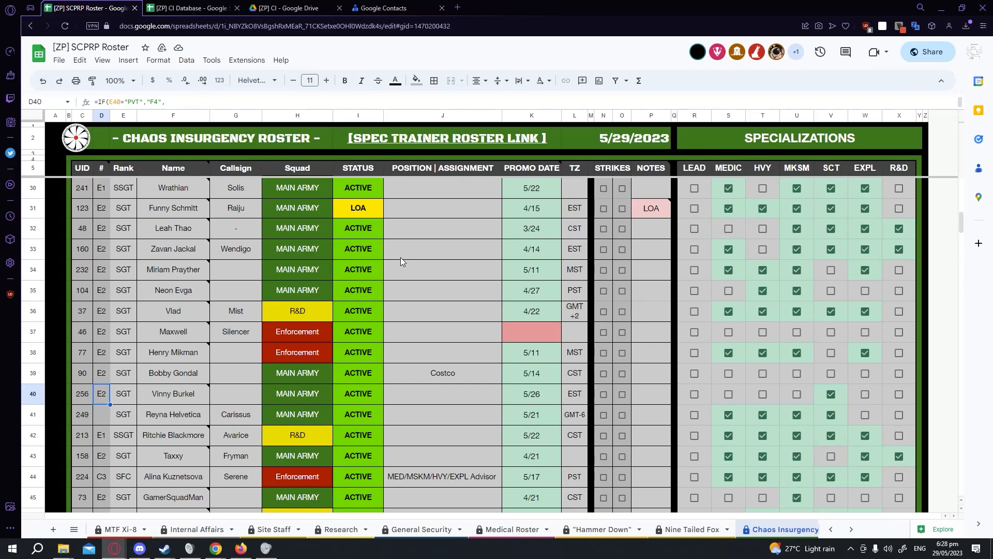
pyautogui.scroll(-1, 400, 257)
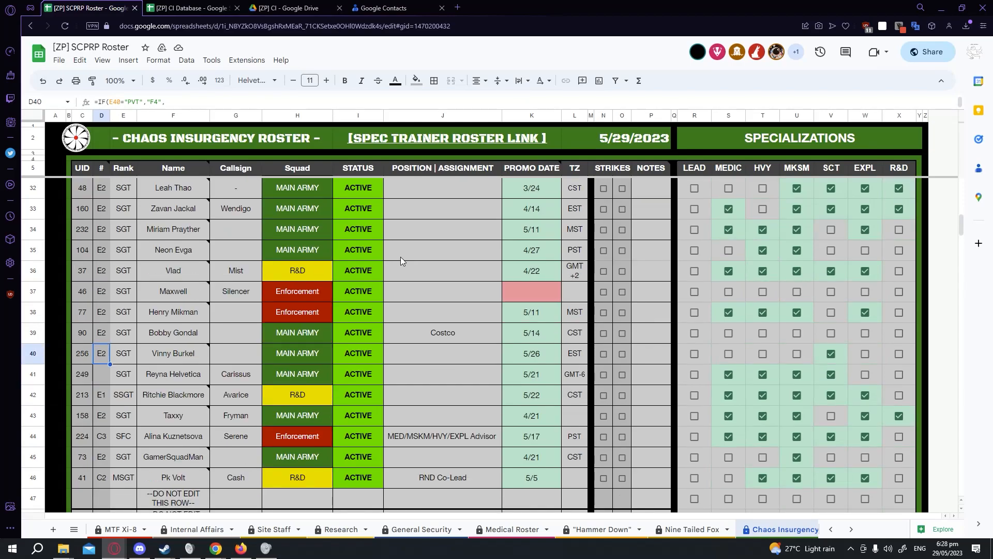
pyautogui.click(104, 379)
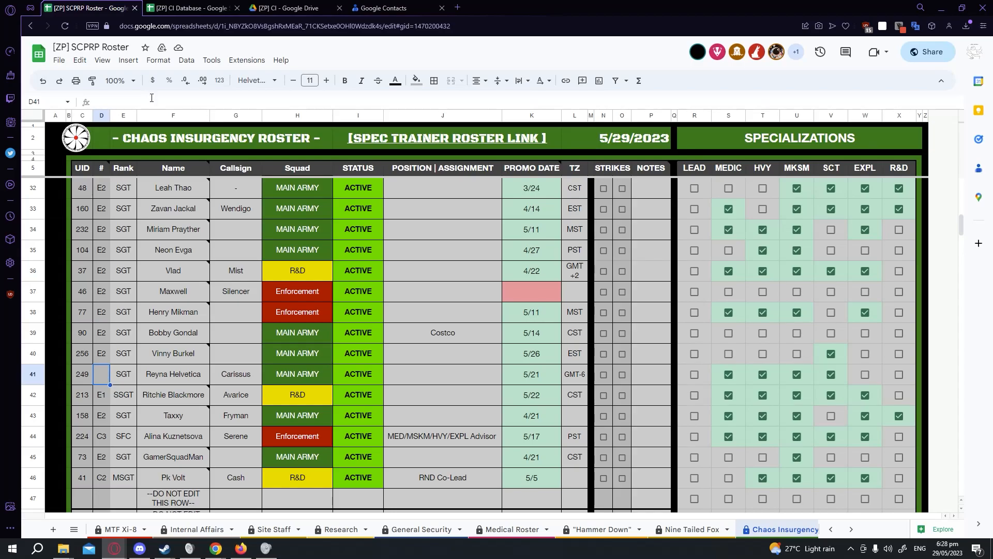
pyautogui.click(103, 358)
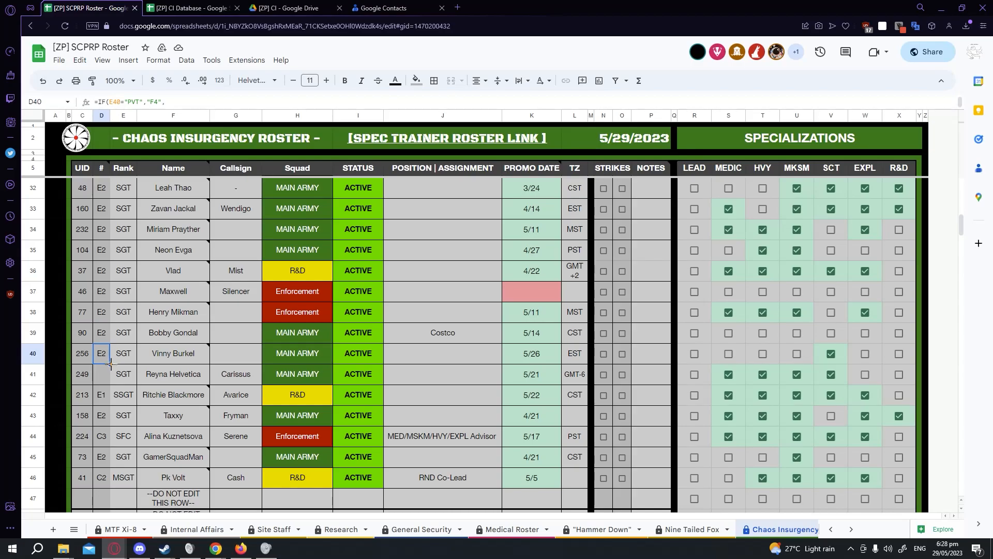
pyautogui.moveTo(111, 364); pyautogui.dragTo(107, 384)
pyautogui.click(106, 380)
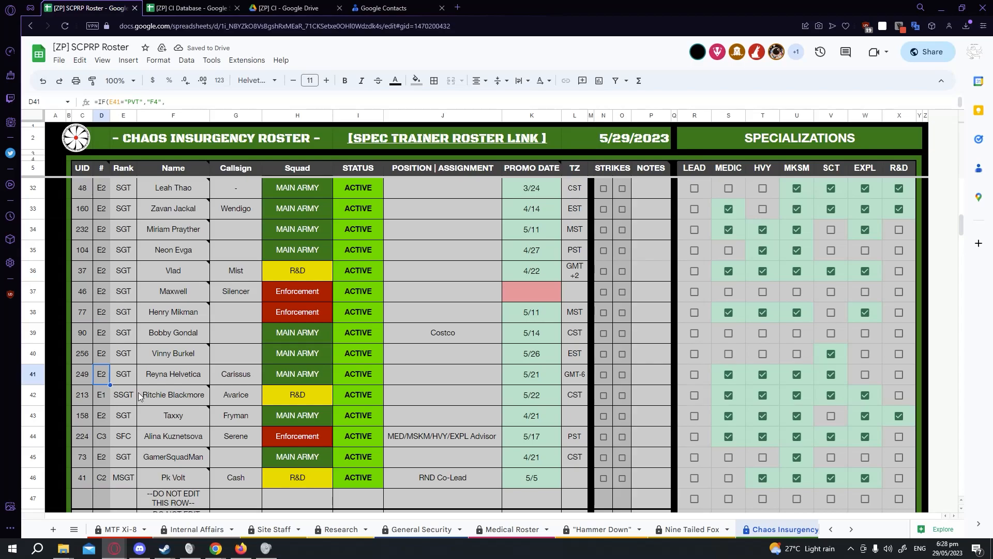
# Re-sort range C18:X46 by the refilled column D, A to Z.
pyautogui.moveTo(169, 395)
pyautogui.scroll(-1, 168, 392)
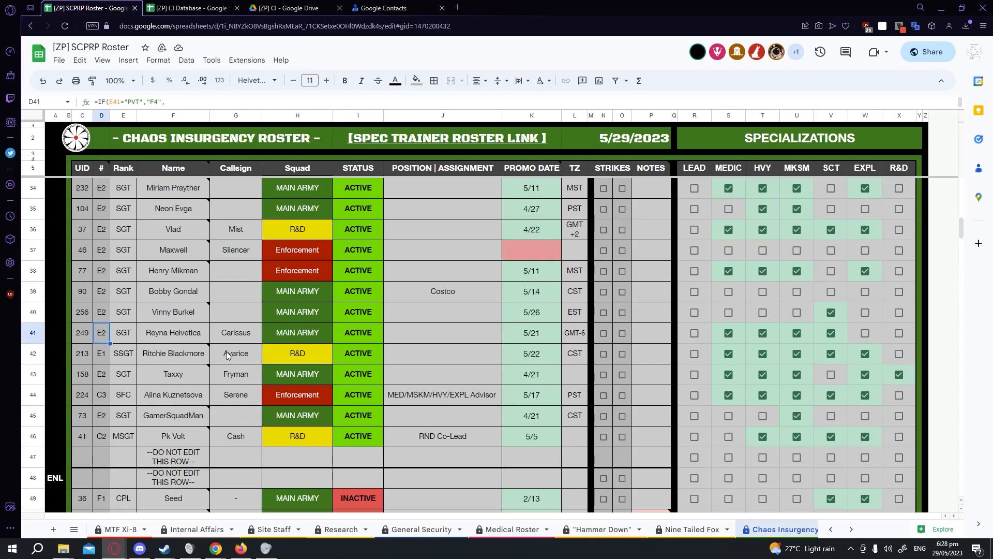
pyautogui.moveTo(910, 444); pyautogui.dragTo(82, 234)
pyautogui.rightClick(83, 234)
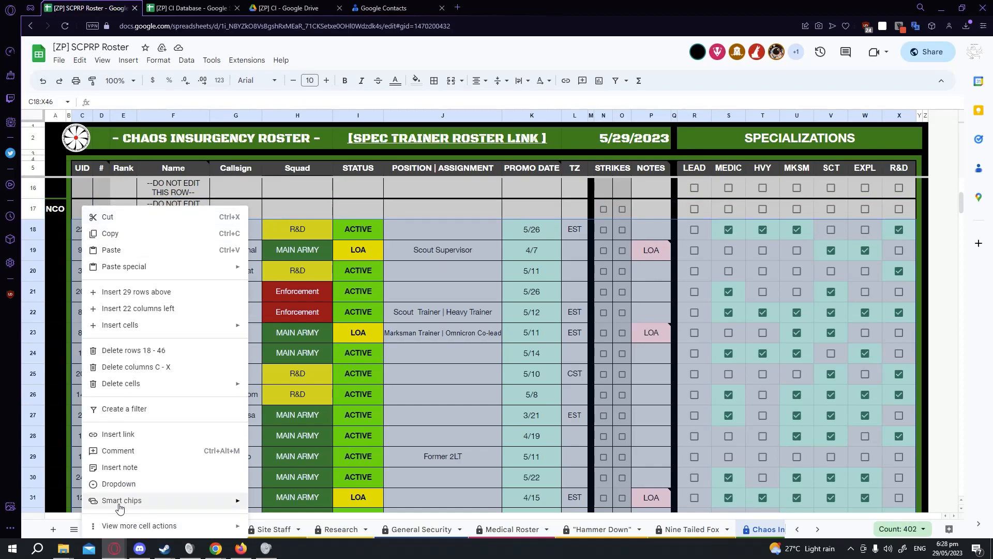
pyautogui.moveTo(119, 526)
pyautogui.click(282, 472)
pyautogui.click(439, 276)
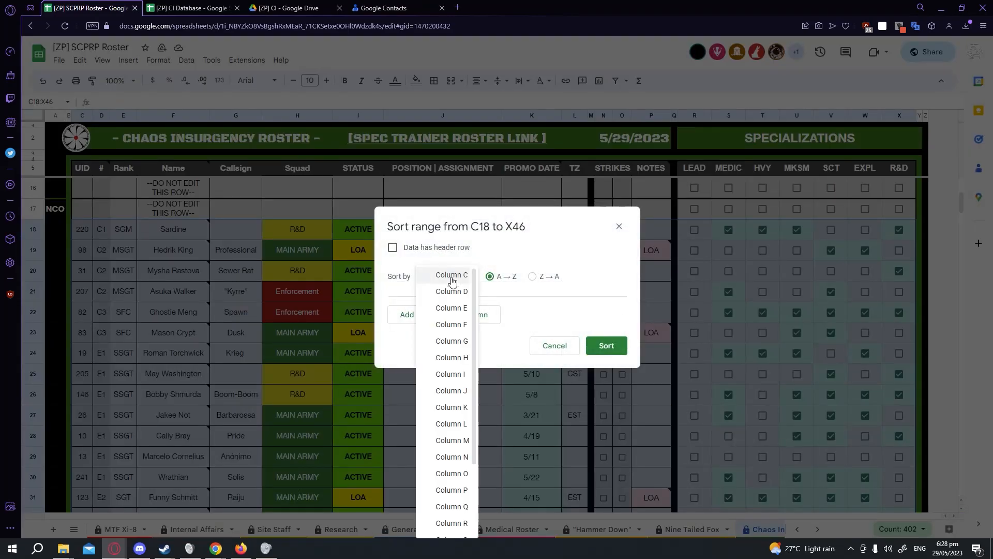
pyautogui.click(450, 288)
pyautogui.click(604, 346)
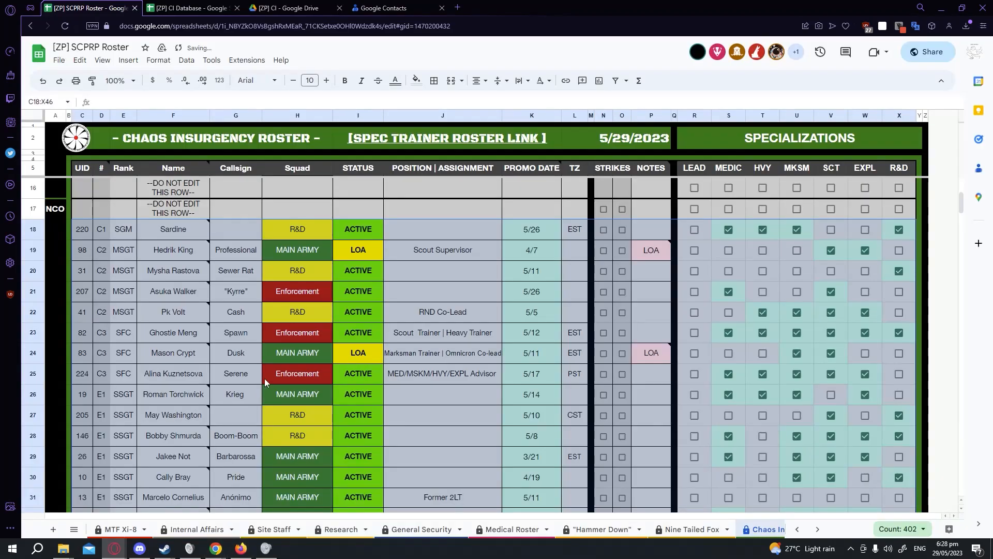
# Browse the roster rows and view the ID note attached to the commander's name cell.
pyautogui.scroll(-1, 260, 391)
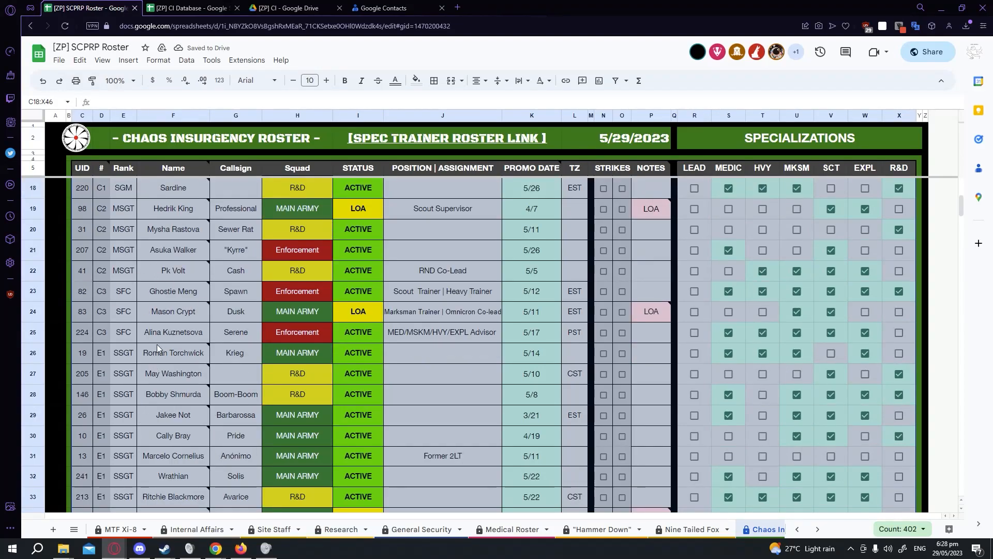
pyautogui.click(159, 339)
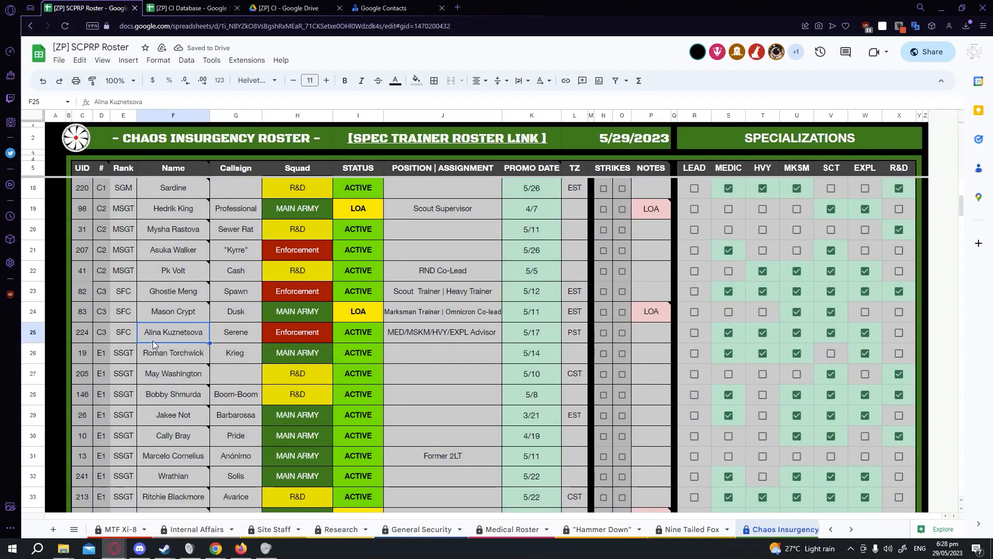
pyautogui.scroll(-1, 152, 340)
pyautogui.scroll(1, 152, 340)
pyautogui.scroll(6, 153, 339)
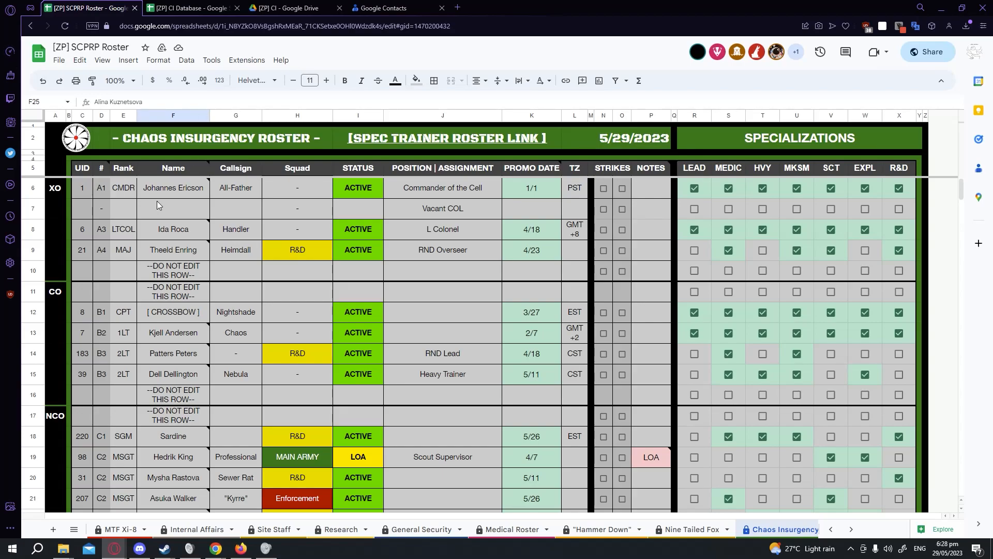
pyautogui.moveTo(140, 198)
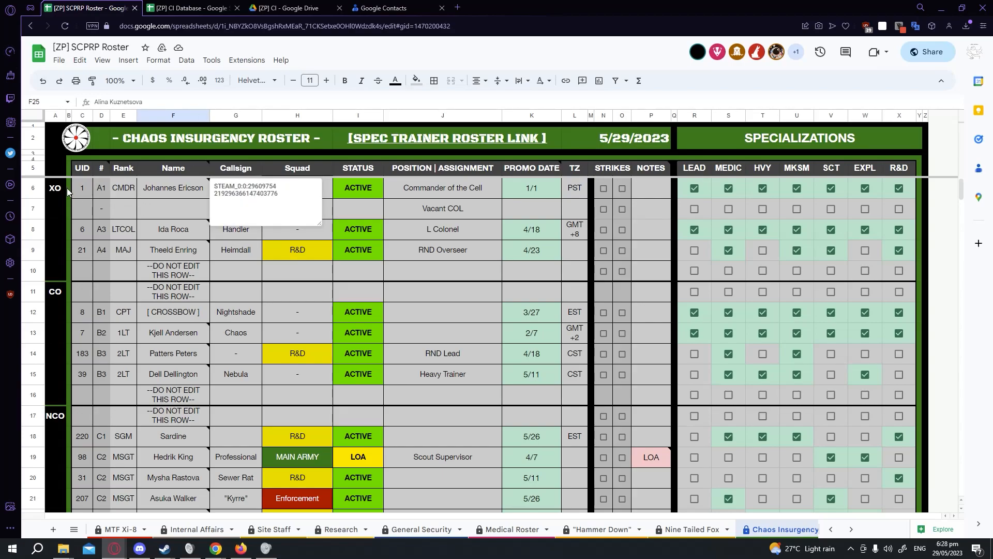
# Change the commander's rank in E6 to 2LT to show the rank code updating, then set it back to CMDR.
pyautogui.doubleClick(123, 187)
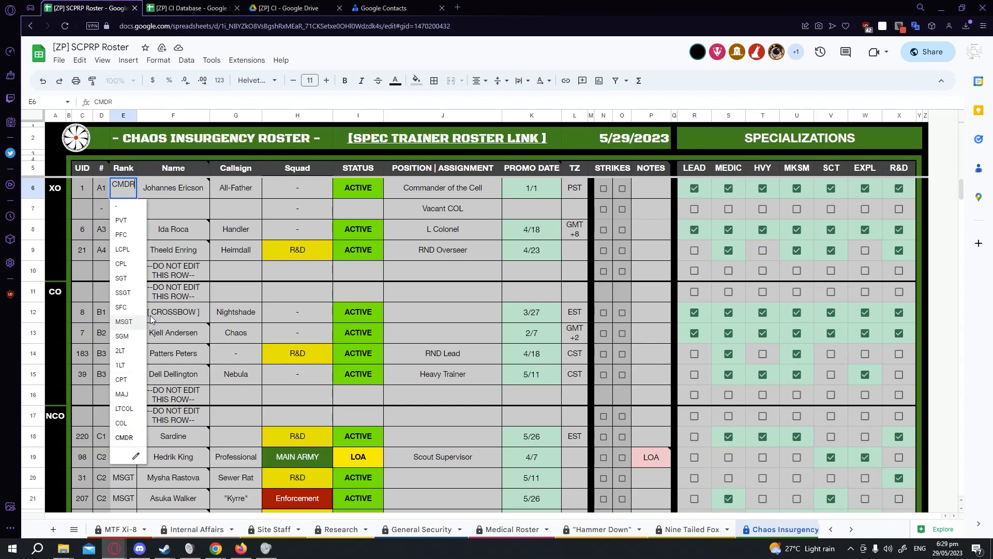
pyautogui.click(127, 352)
pyautogui.click(100, 190)
pyautogui.doubleClick(120, 189)
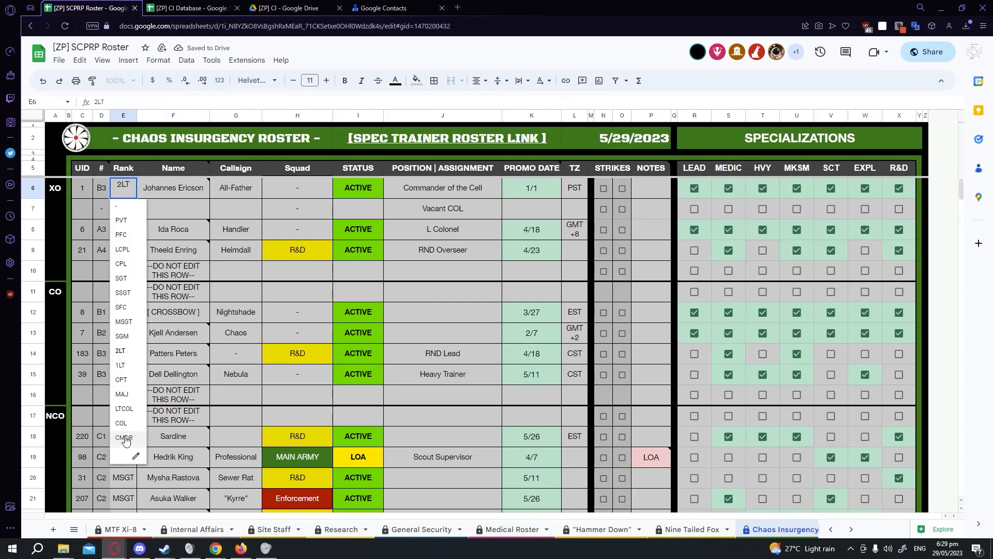
pyautogui.click(125, 440)
# Read the explanatory note on the # column header and the ID note on a staff sergeant's name cell.
pyautogui.click(218, 213)
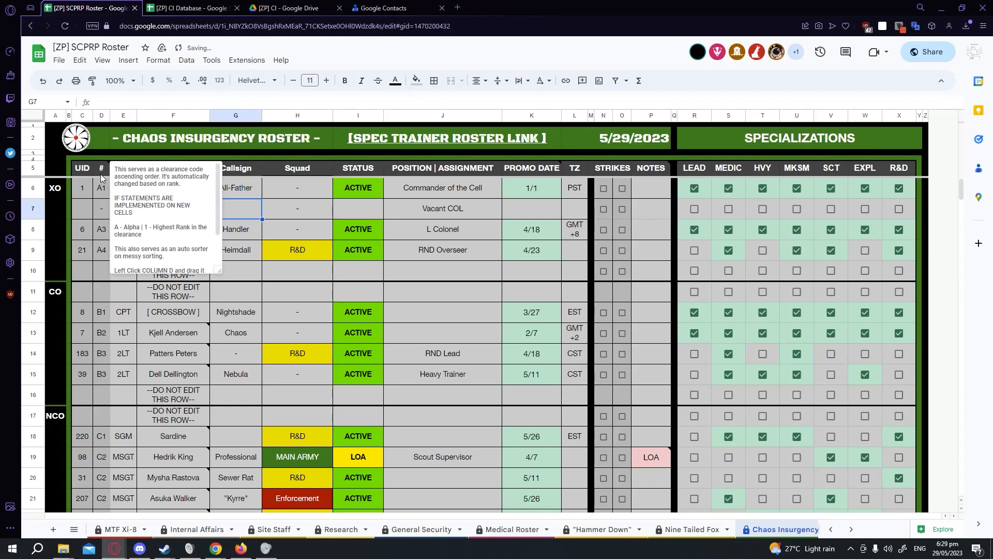
pyautogui.scroll(-7, 95, 294)
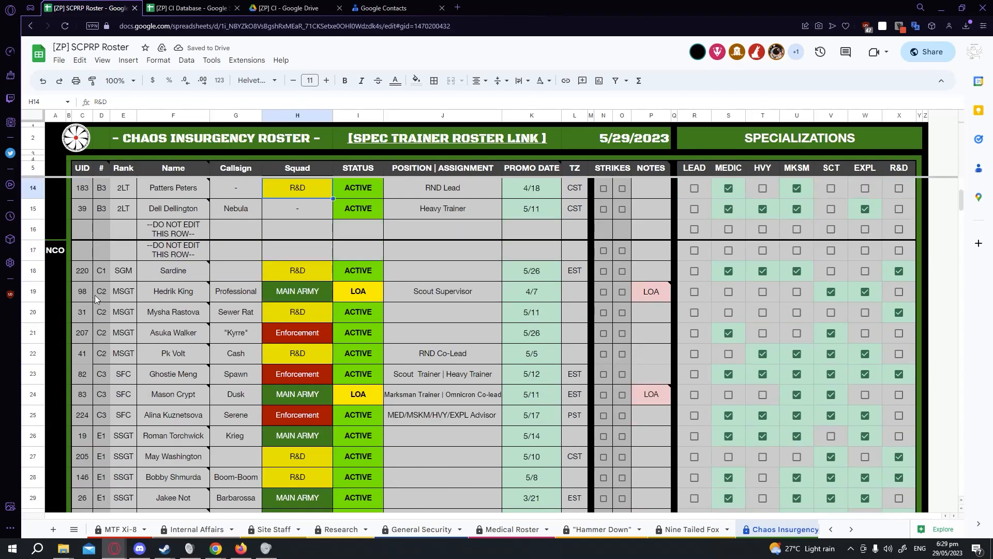
pyautogui.scroll(10, 101, 301)
pyautogui.scroll(-3, 106, 338)
pyautogui.scroll(1, 101, 327)
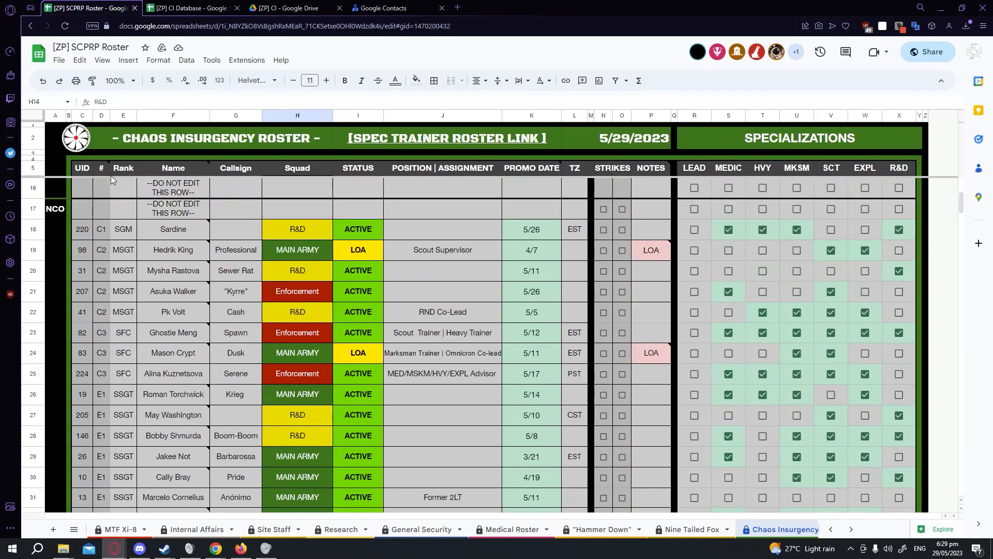
pyautogui.scroll(-2, 161, 297)
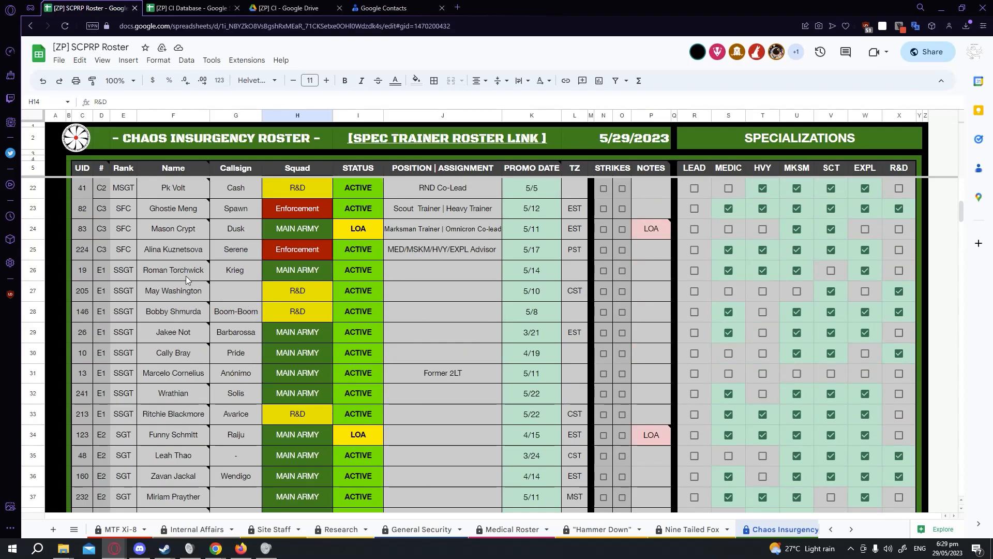
pyautogui.moveTo(186, 277)
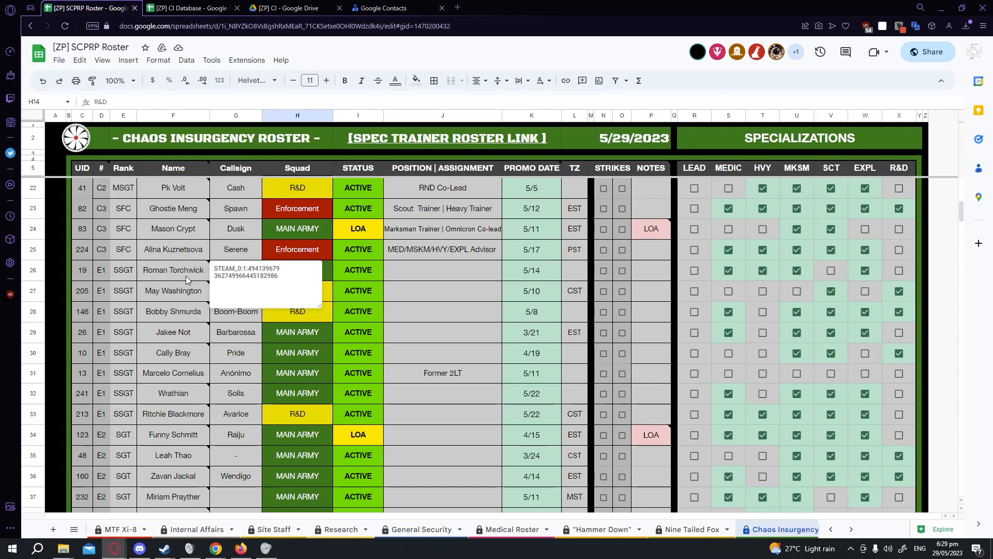
# Open the status dropdown and the promo date picker on row 22 to show their input options.
pyautogui.doubleClick(298, 187)
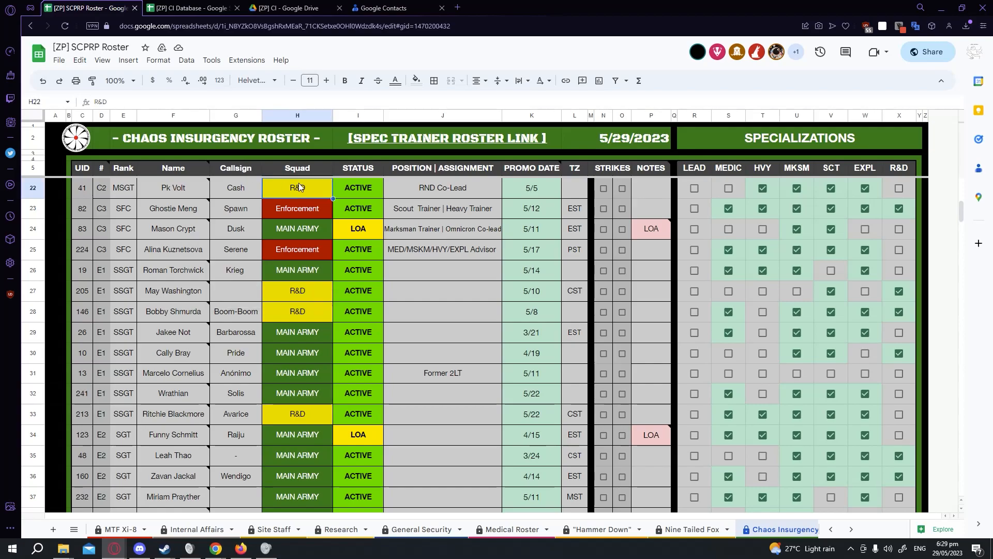
pyautogui.doubleClick(366, 185)
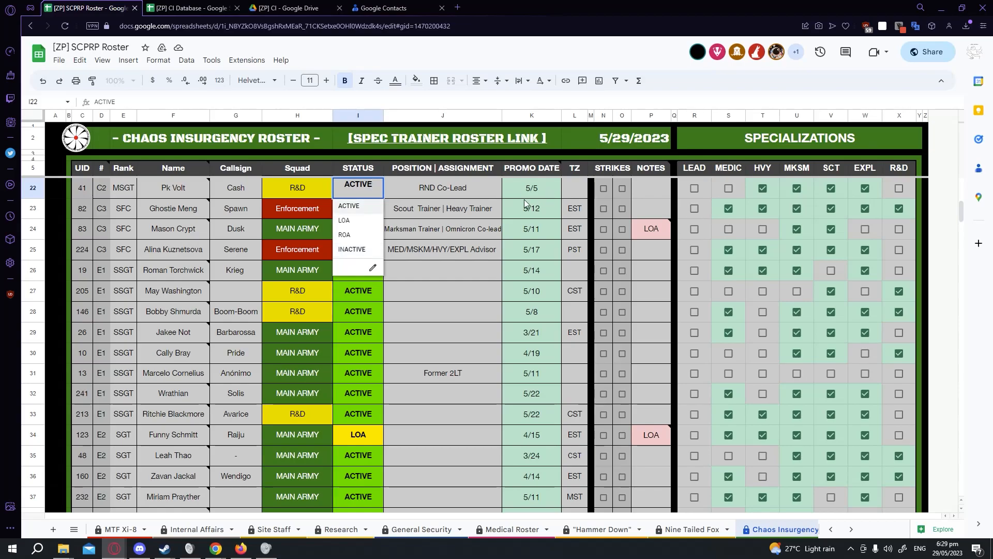
pyautogui.click(543, 189)
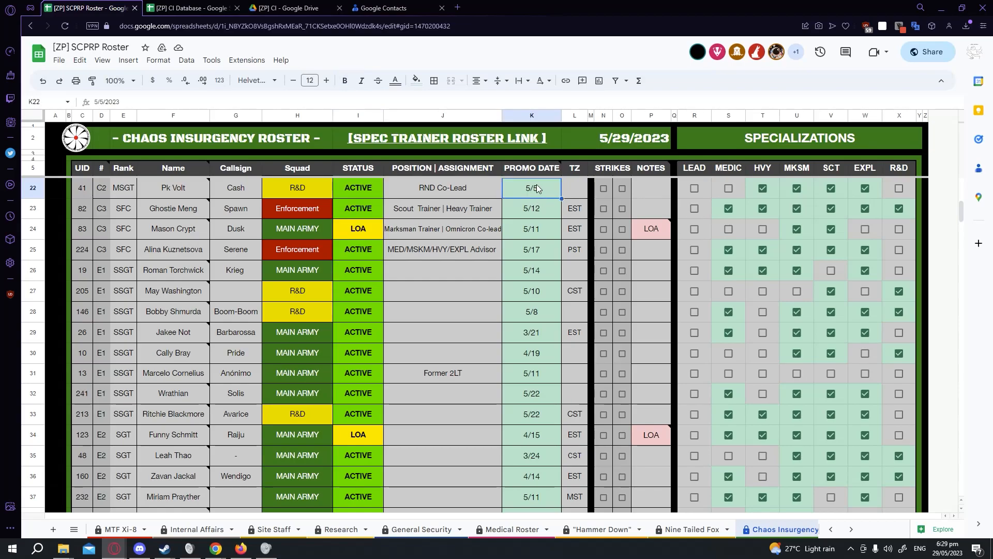
pyautogui.scroll(2, 545, 225)
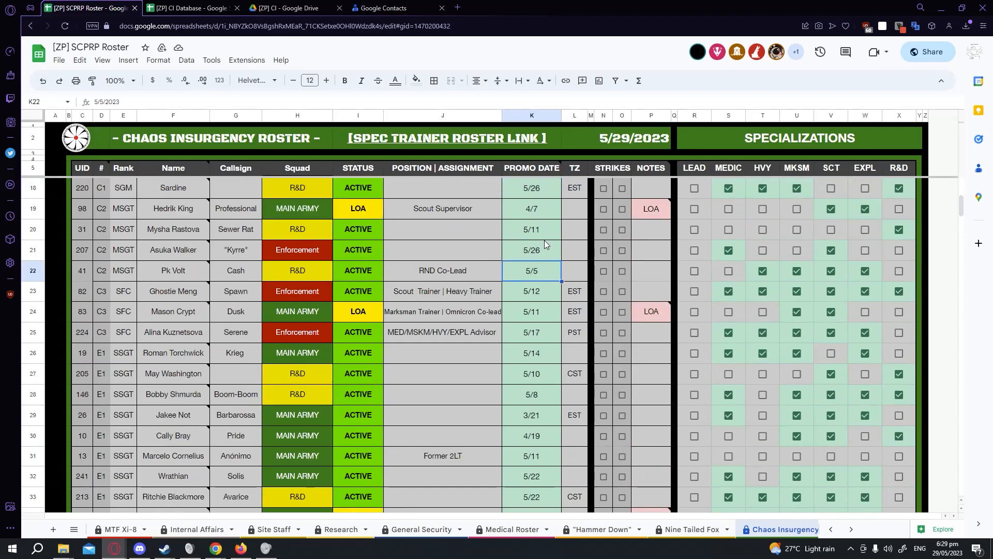
pyautogui.doubleClick(543, 271)
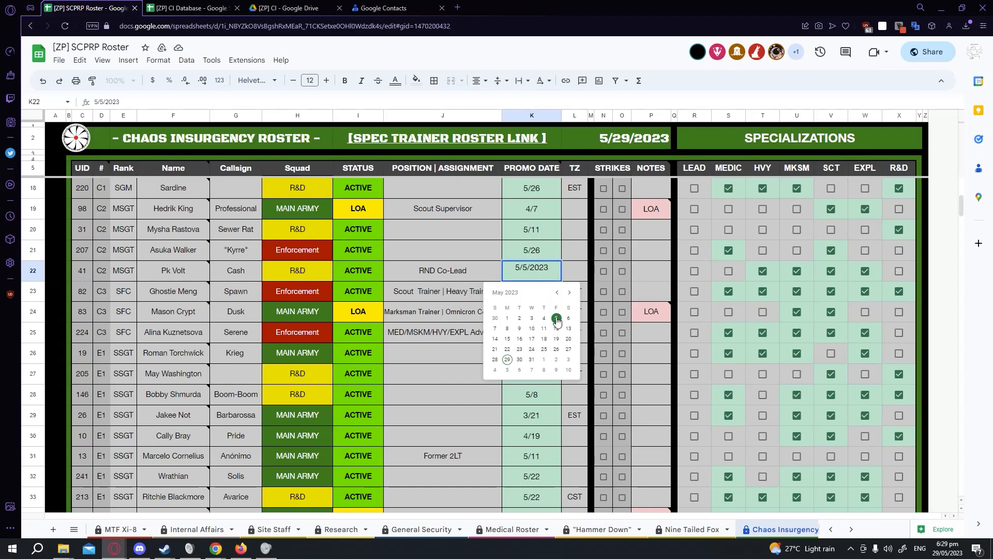
pyautogui.click(576, 269)
# Enter 5/2 as the promo date in the empty cell K40.
pyautogui.scroll(-6, 576, 269)
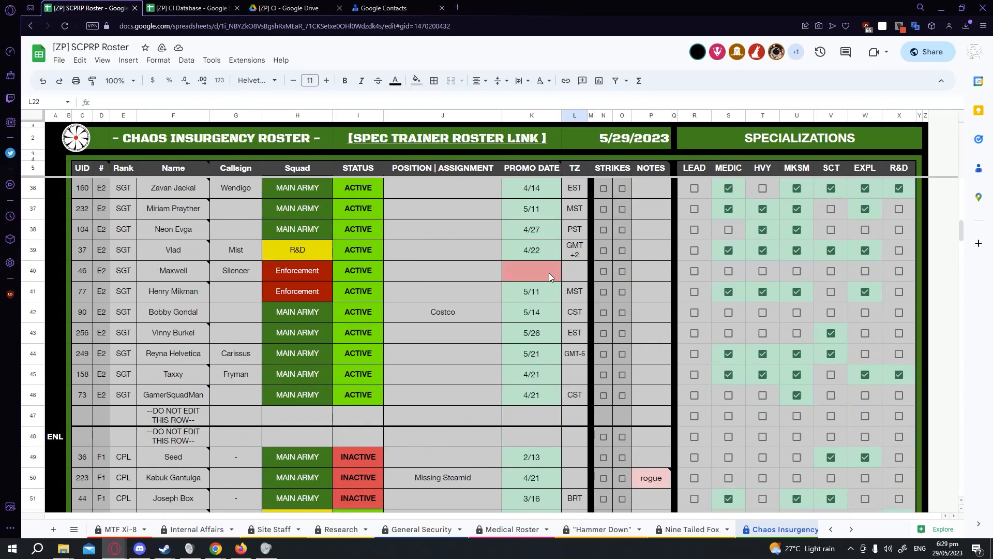
pyautogui.doubleClick(535, 273)
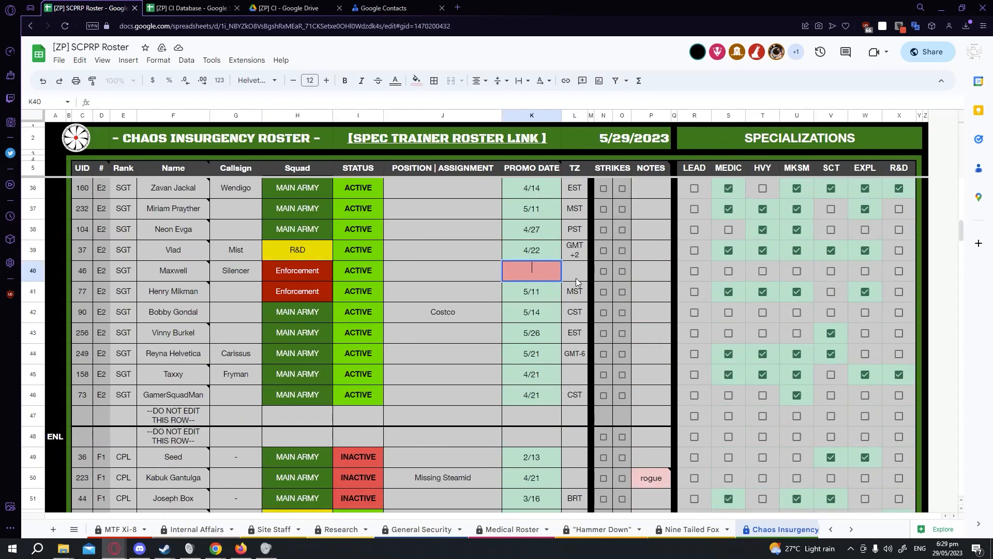
pyautogui.write('5/2')
pyautogui.press('Return')
pyautogui.scroll(1, 579, 275)
pyautogui.doubleClick(535, 314)
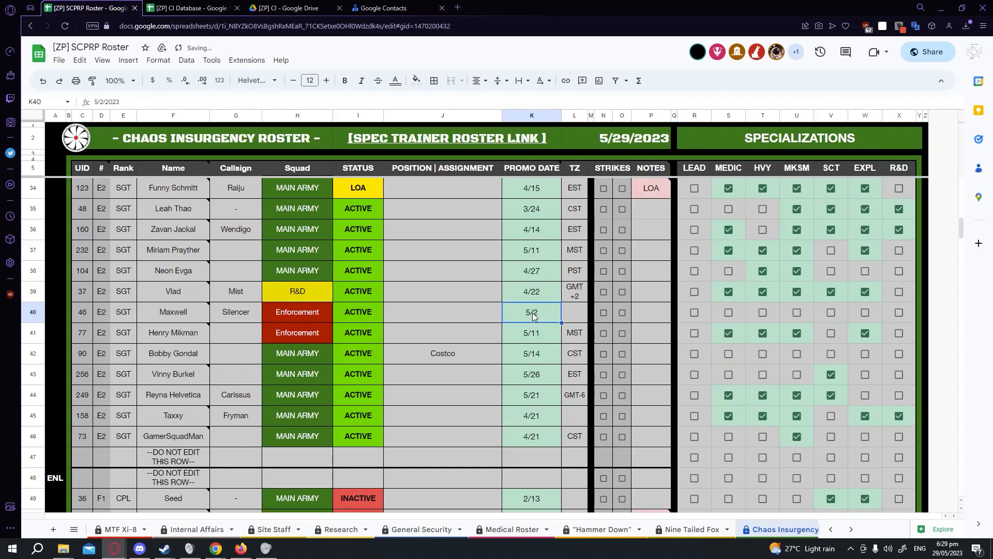
pyautogui.click(570, 309)
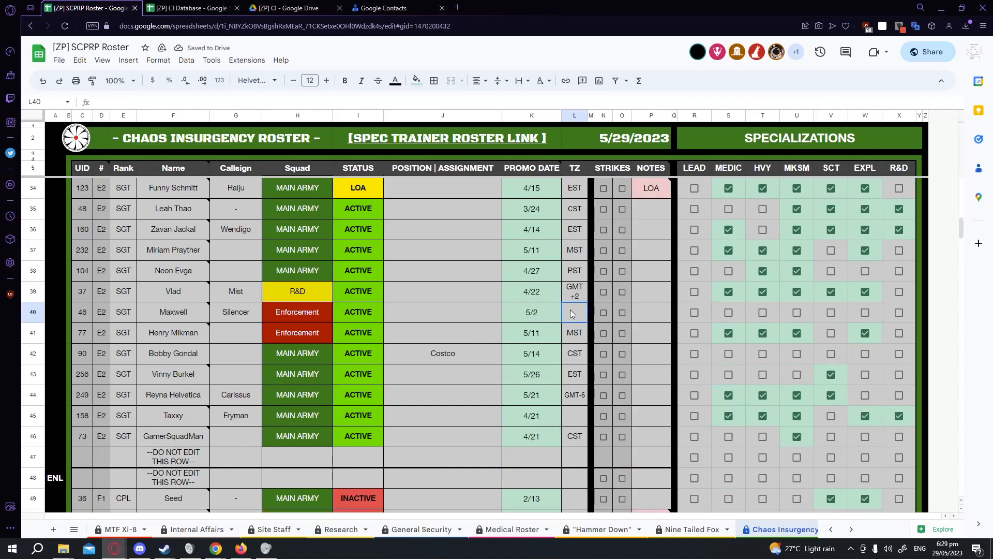
pyautogui.click(507, 311)
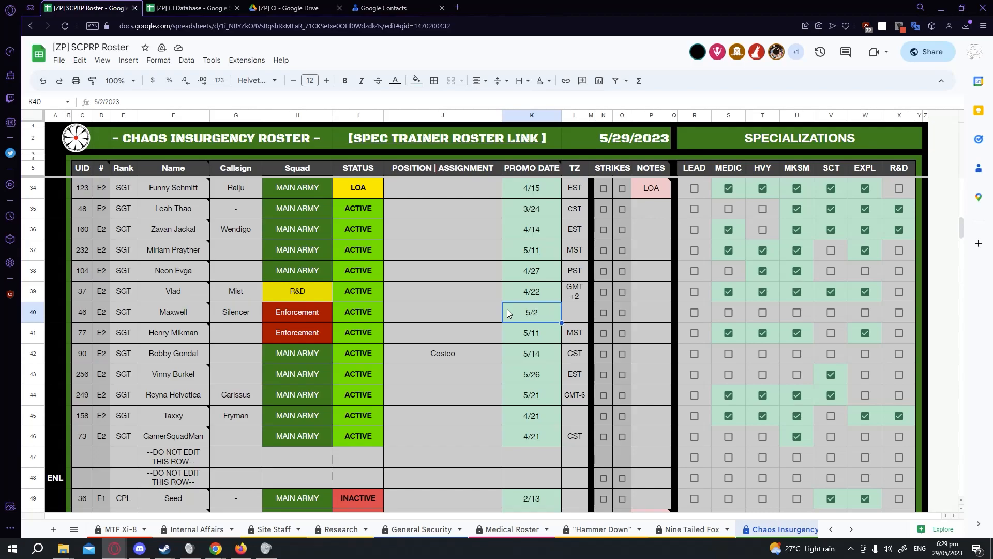
# Tick and untick both strike checkboxes in row 35.
pyautogui.scroll(2, 420, 395)
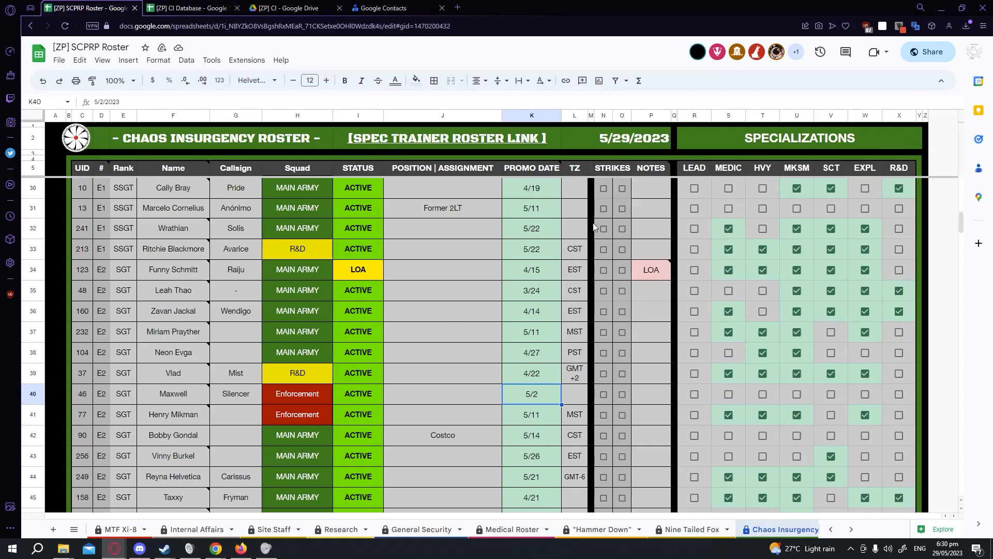
pyautogui.click(604, 290)
pyautogui.click(622, 291)
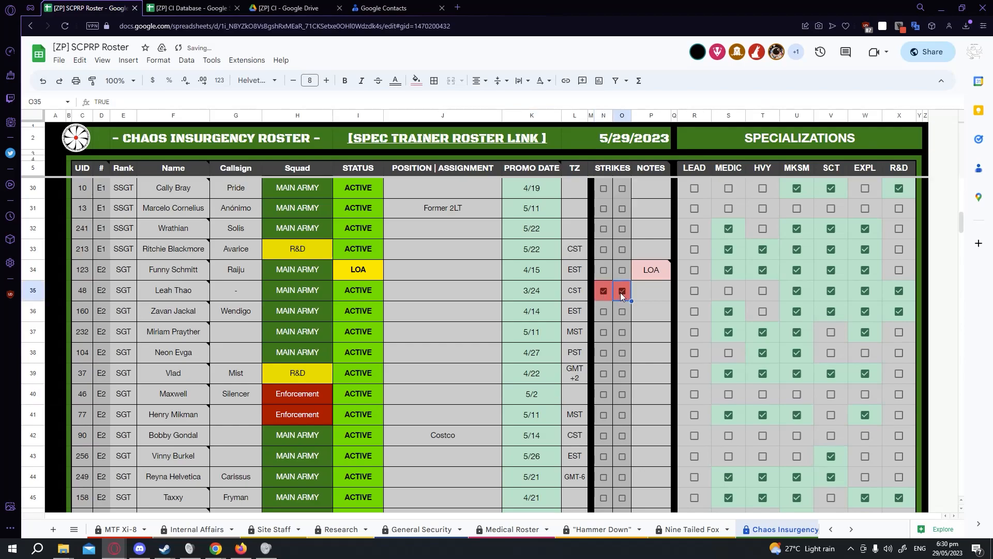
pyautogui.click(604, 291)
pyautogui.click(622, 292)
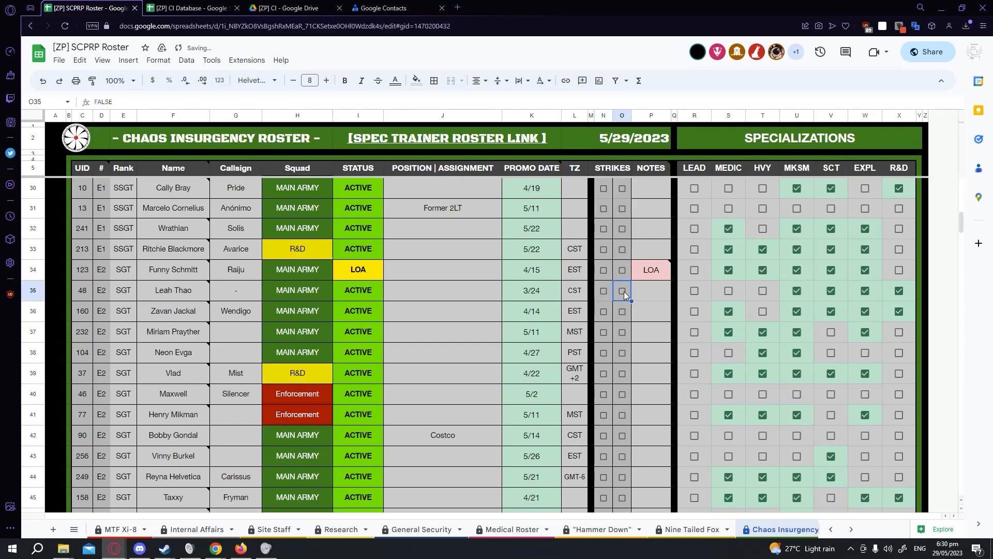
# Enter 5/22 in the notes cell P36.
pyautogui.click(663, 283)
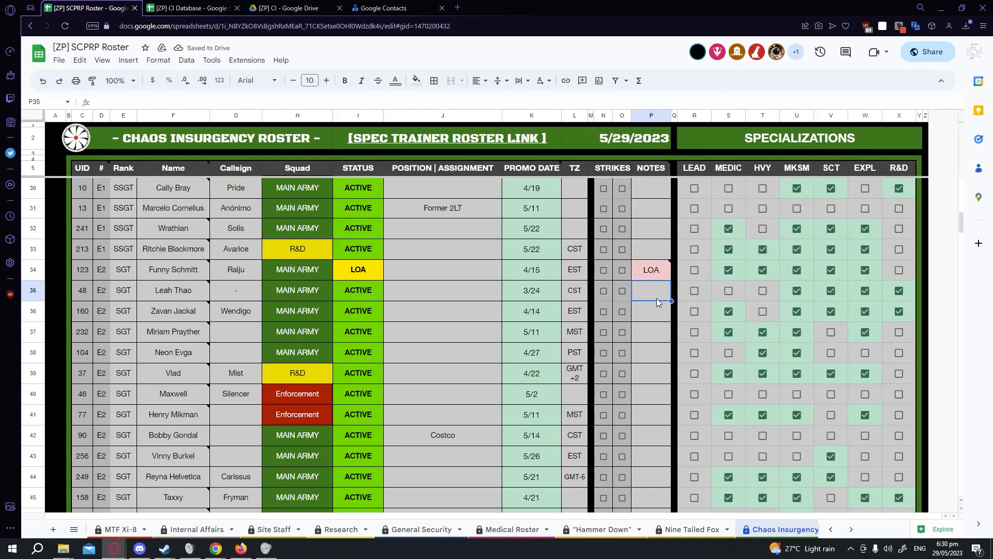
pyautogui.scroll(2, 657, 298)
pyautogui.doubleClick(659, 389)
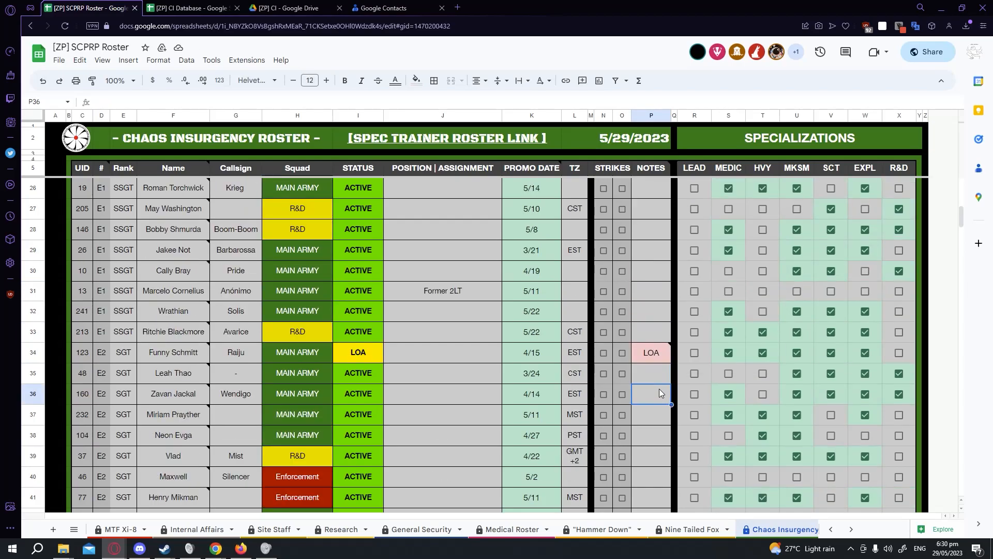
pyautogui.write('5/22')
pyautogui.press('Return')
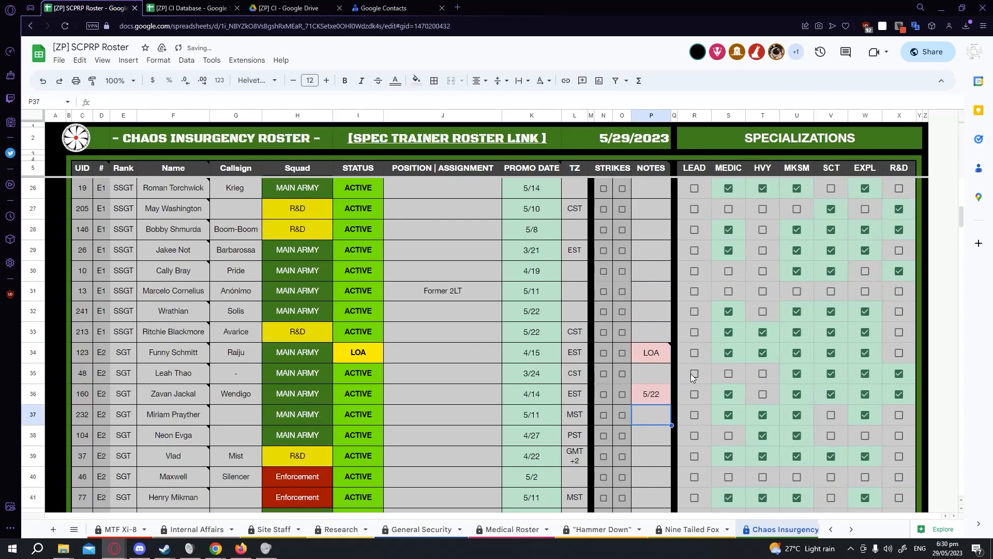
# Add test text asdasdasd to P36 through its cell menu, then clear P36.
pyautogui.rightClick(652, 398)
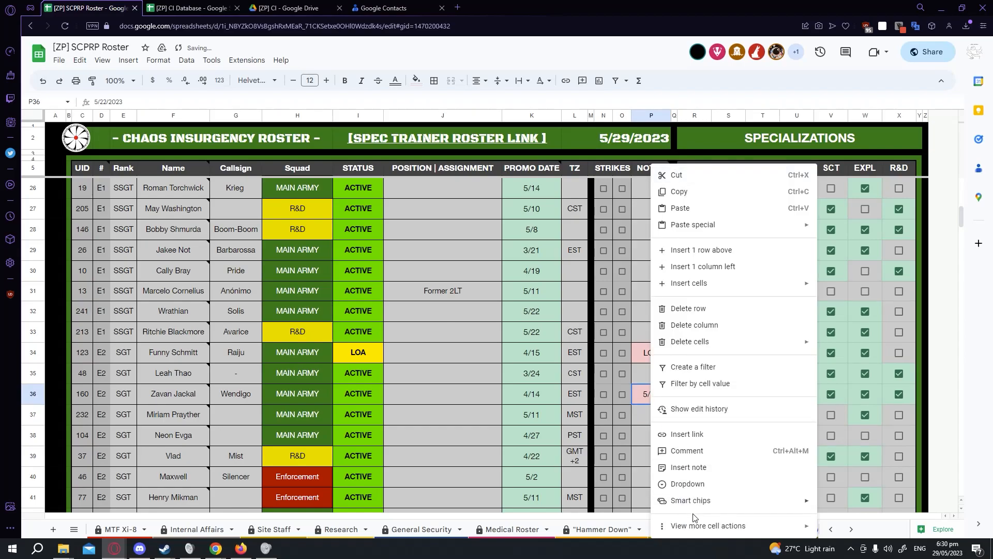
pyautogui.click(700, 477)
pyautogui.write('asdasdasd')
pyautogui.click(647, 373)
pyautogui.press('Down')
pyautogui.press('Delete')
# Tick and untick the LEAD checkbox in row 35.
pyautogui.click(692, 374)
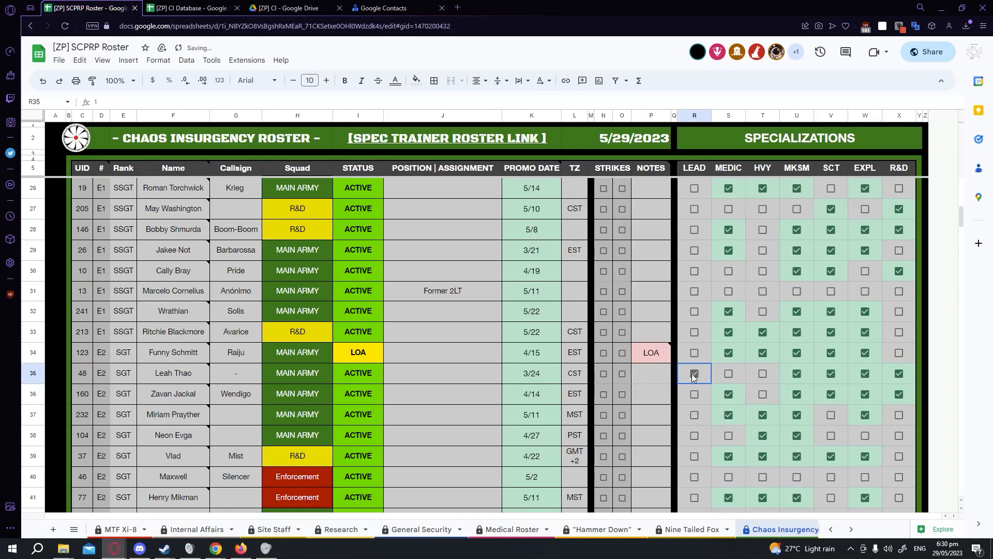
pyautogui.doubleClick(731, 371)
pyautogui.click(697, 372)
# Open the border options and examine the border style and colour choices.
pyautogui.scroll(-1, 409, 350)
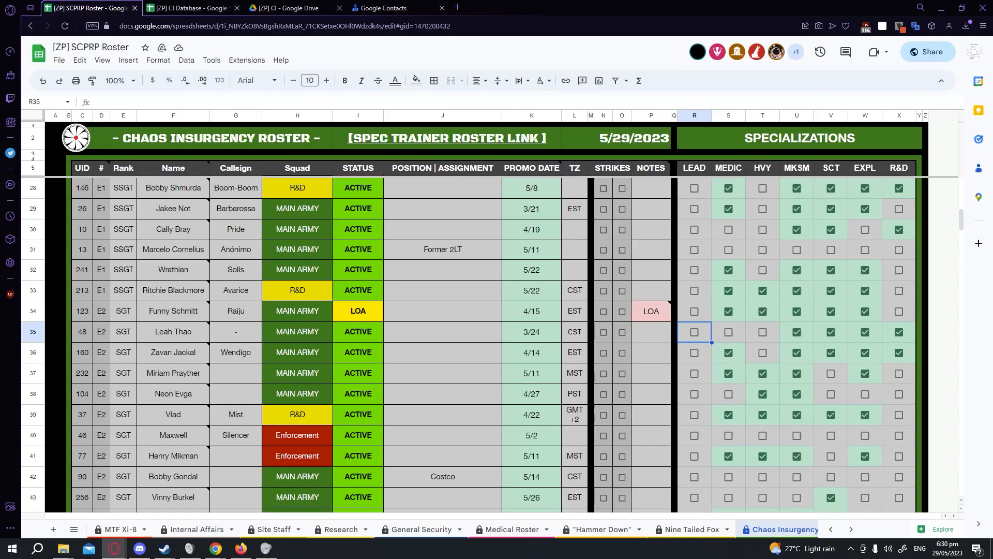
pyautogui.click(434, 82)
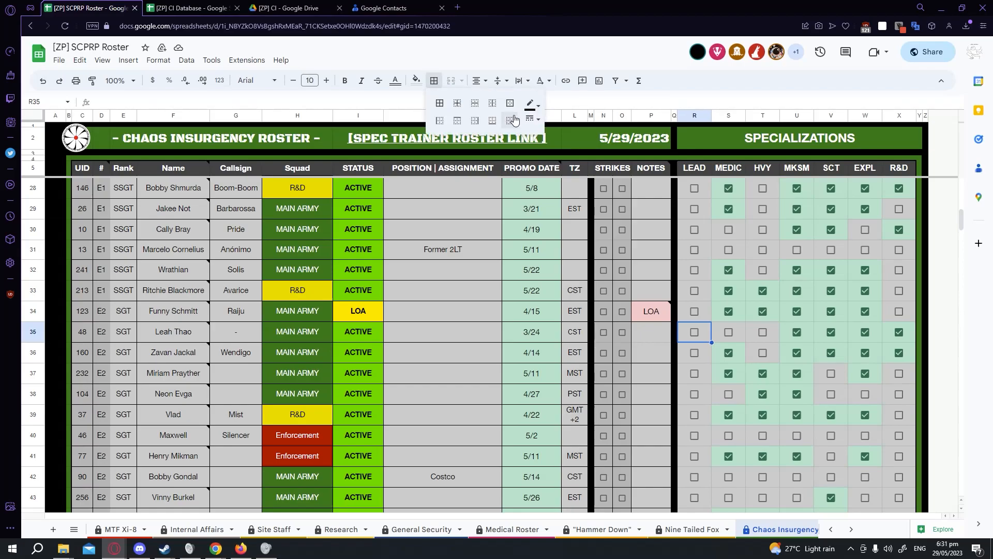
pyautogui.click(531, 120)
pyautogui.click(533, 104)
pyautogui.click(535, 105)
pyautogui.click(536, 107)
pyautogui.click(536, 107)
pyautogui.scroll(-3, 321, 389)
pyautogui.scroll(2, 302, 386)
pyautogui.scroll(-2, 338, 390)
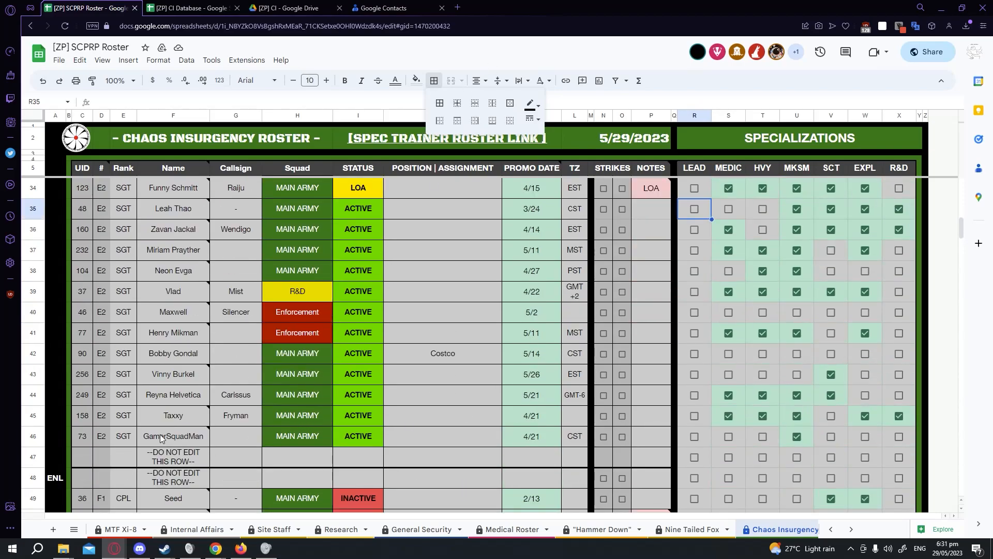
pyautogui.scroll(7, 156, 432)
# Apply a solid thin bottom border to UID cell C22.
pyautogui.click(80, 311)
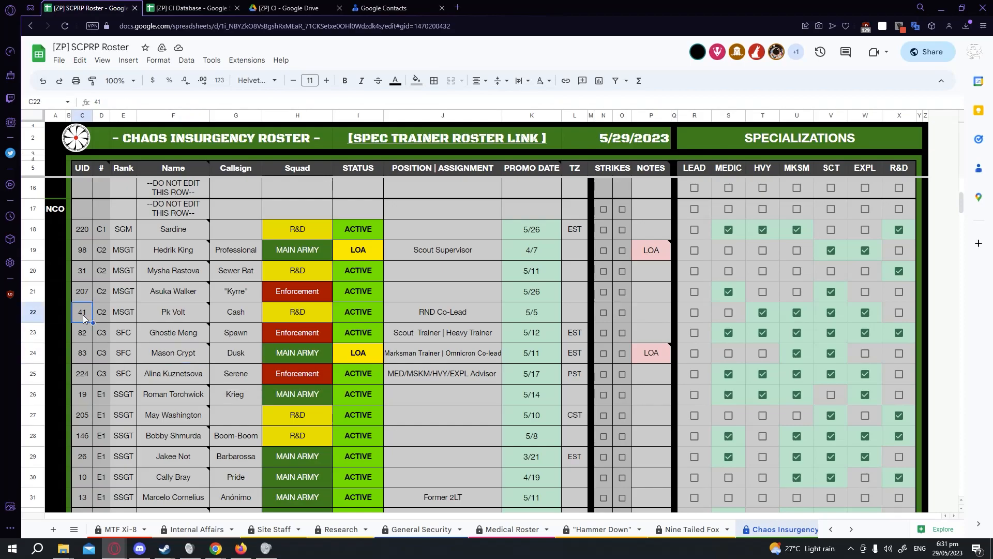
pyautogui.click(434, 80)
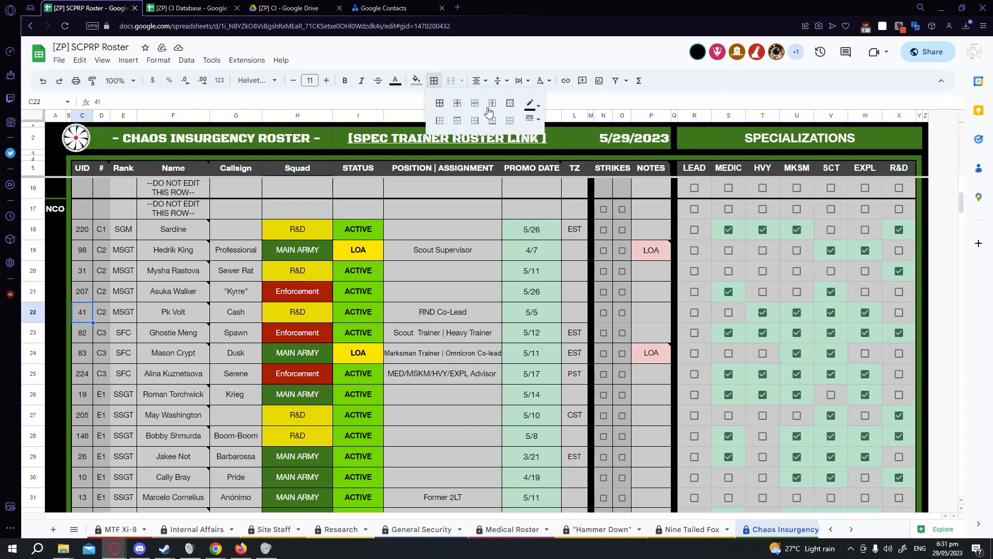
pyautogui.click(533, 119)
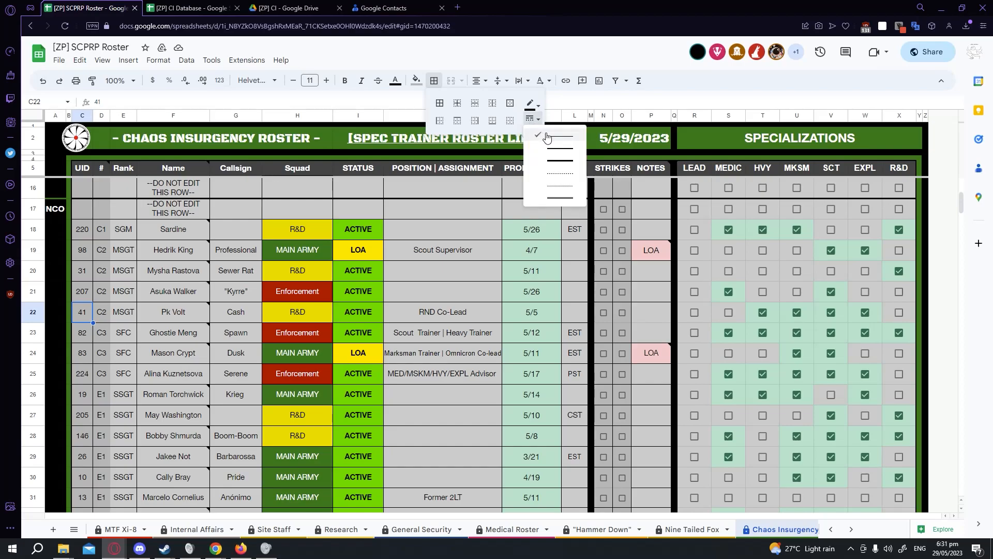
pyautogui.click(547, 136)
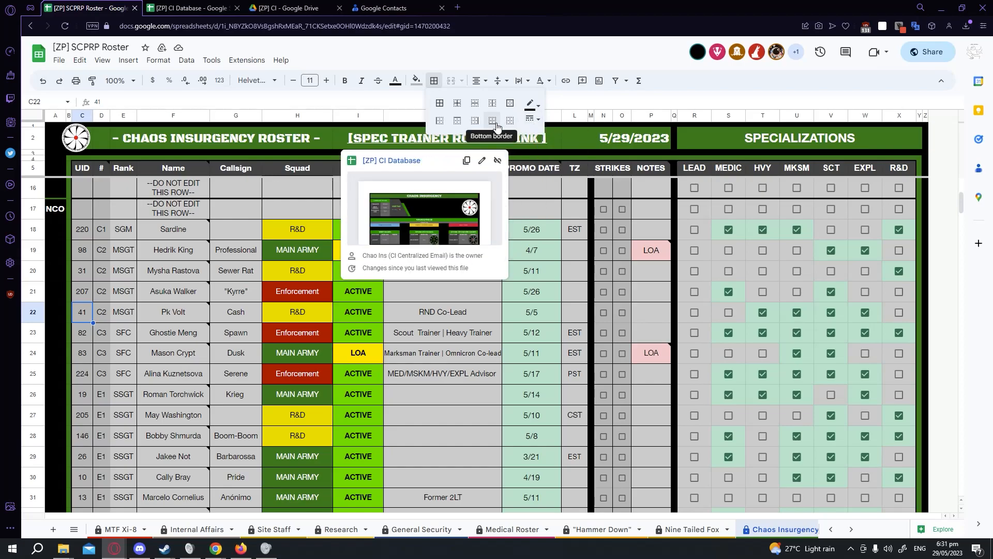
pyautogui.click(497, 127)
# Examine the note on the callsign cell G24 and scroll to the empty rows at the roster's end.
pyautogui.click(229, 357)
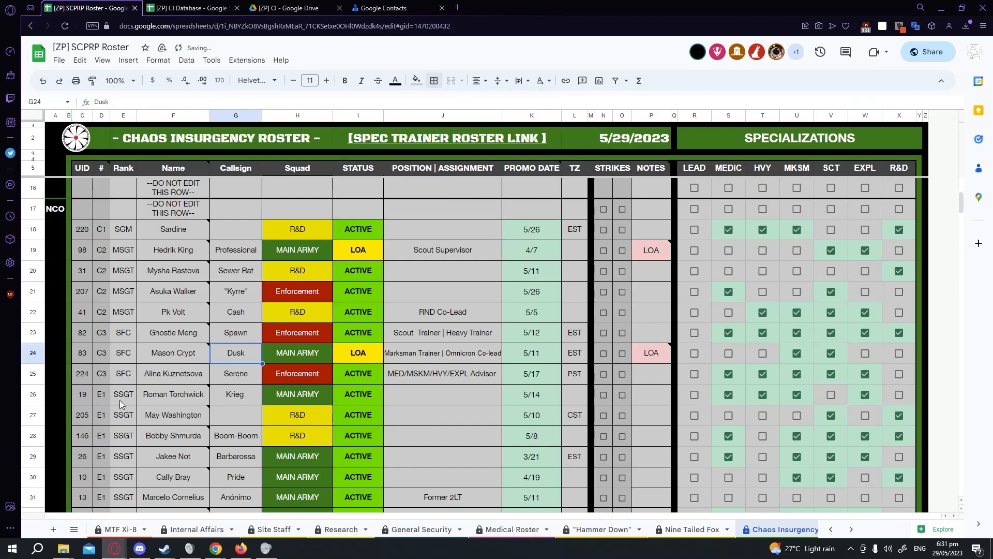
pyautogui.moveTo(147, 362)
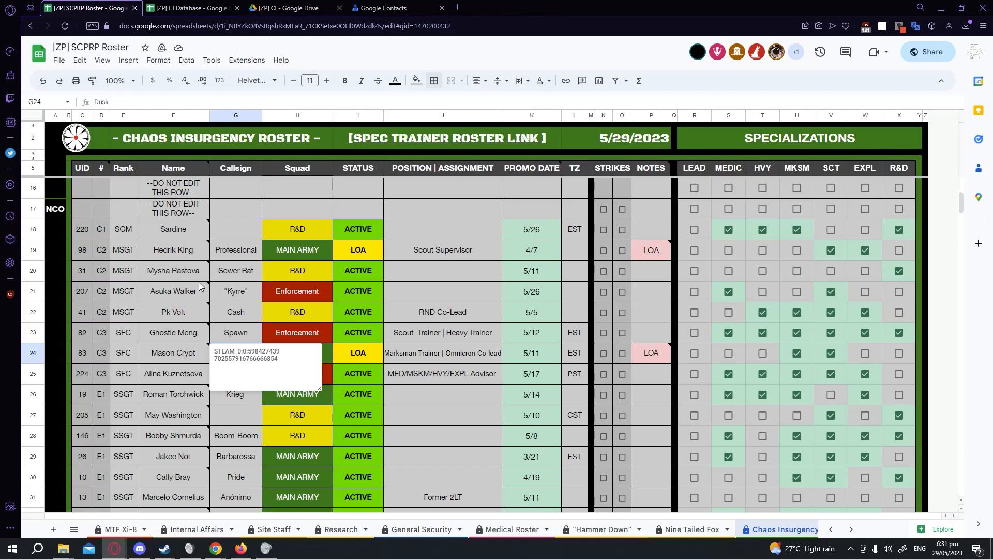
pyautogui.scroll(-15, 223, 298)
pyautogui.scroll(-20, 217, 298)
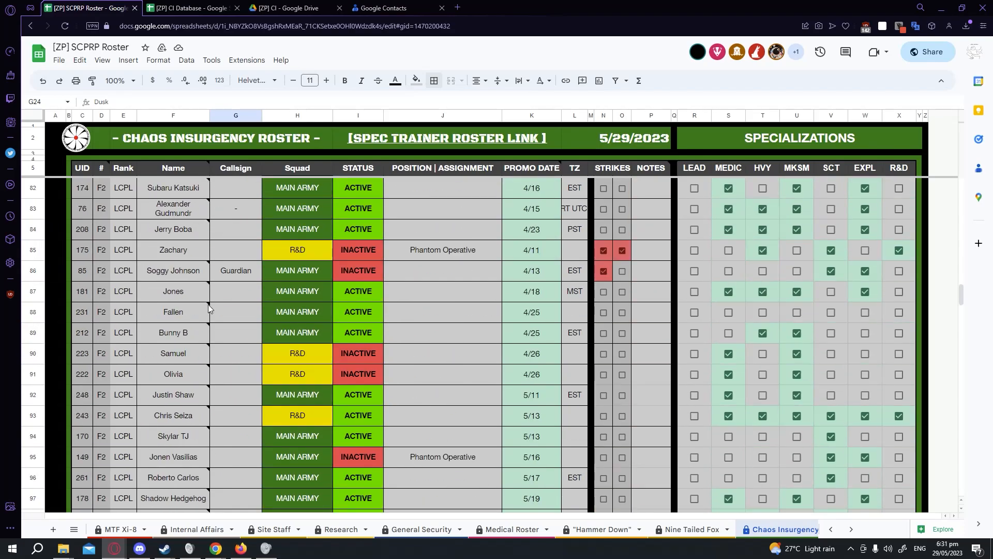
pyautogui.scroll(-9, 213, 297)
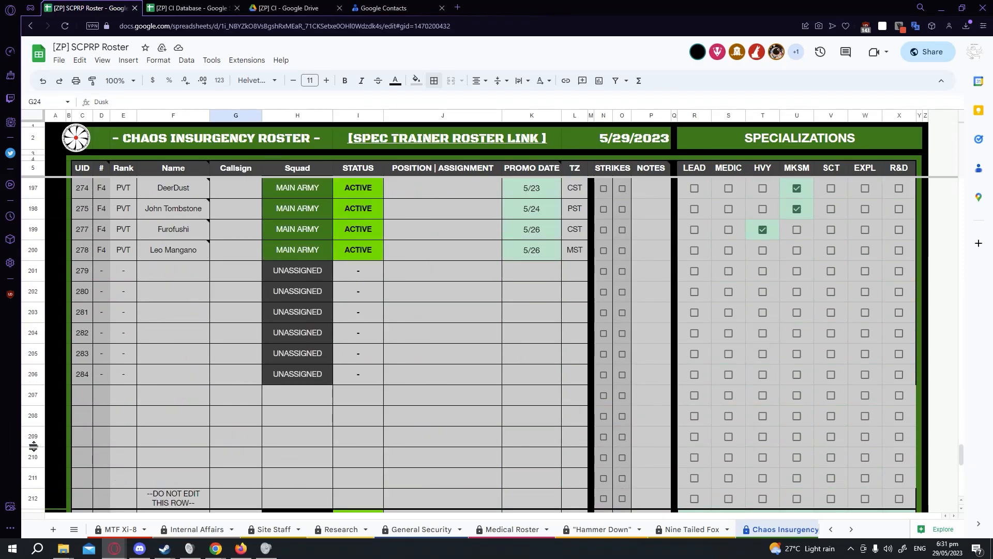
pyautogui.click(33, 395)
pyautogui.rightClick(33, 395)
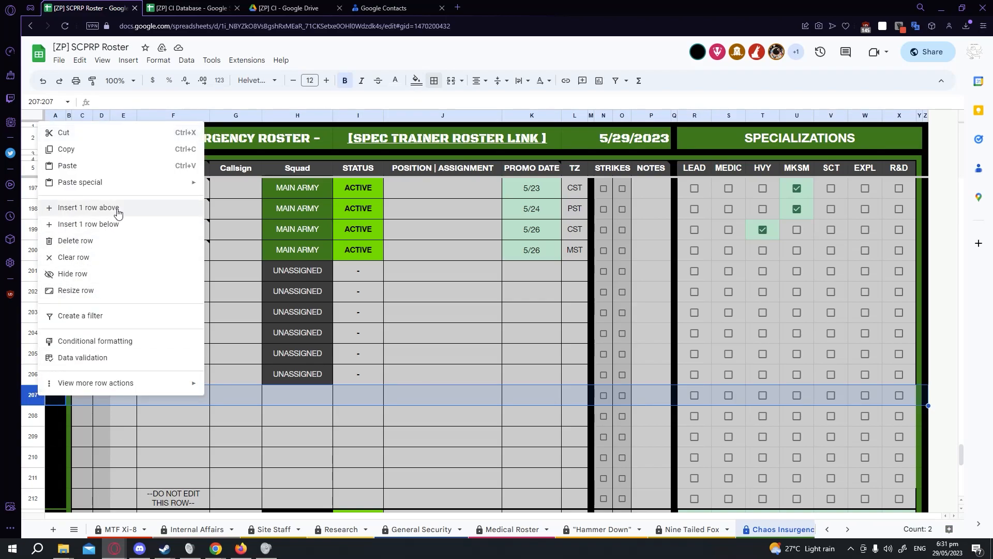
pyautogui.click(128, 432)
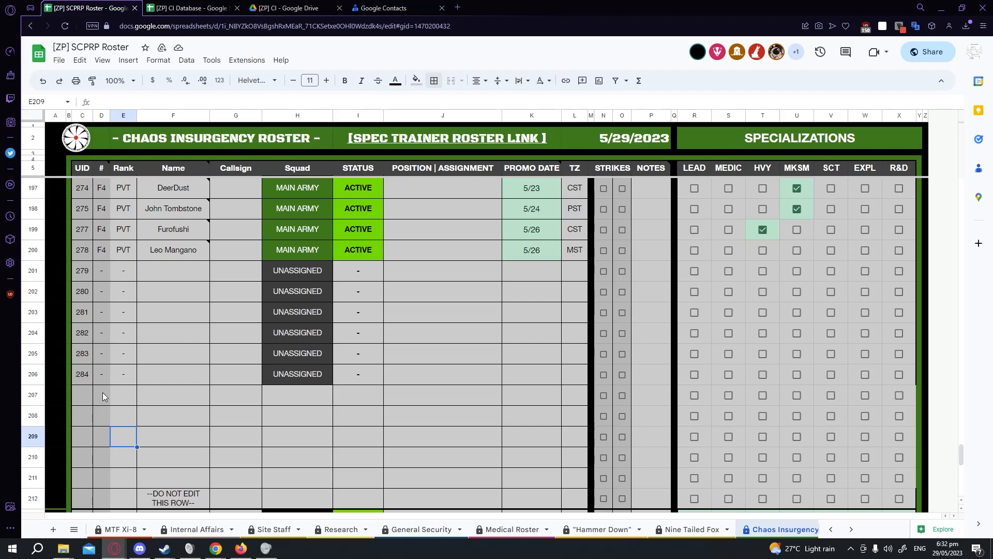
# Drag-fill UID 284 from C206 down to row 209.
pyautogui.click(81, 371)
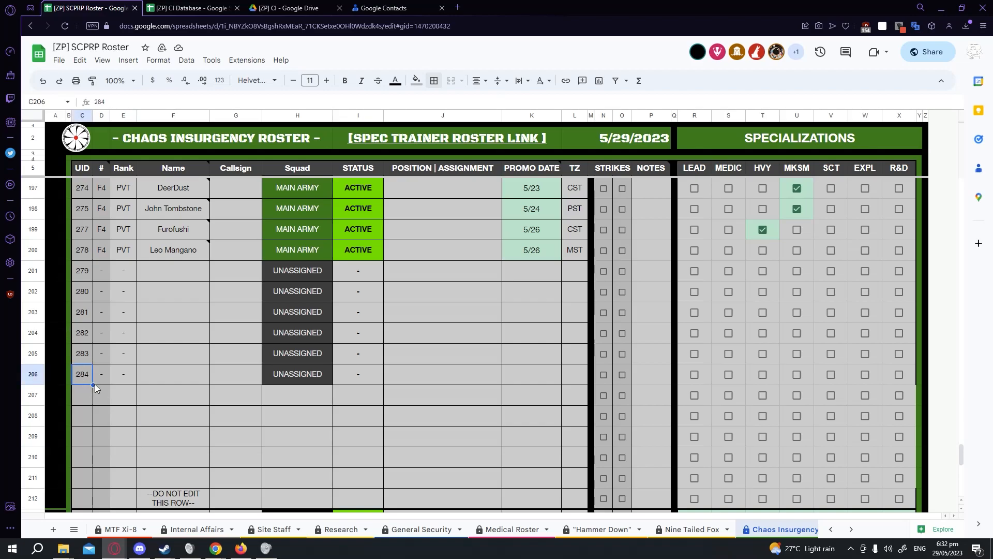
pyautogui.moveTo(94, 384); pyautogui.dragTo(89, 436)
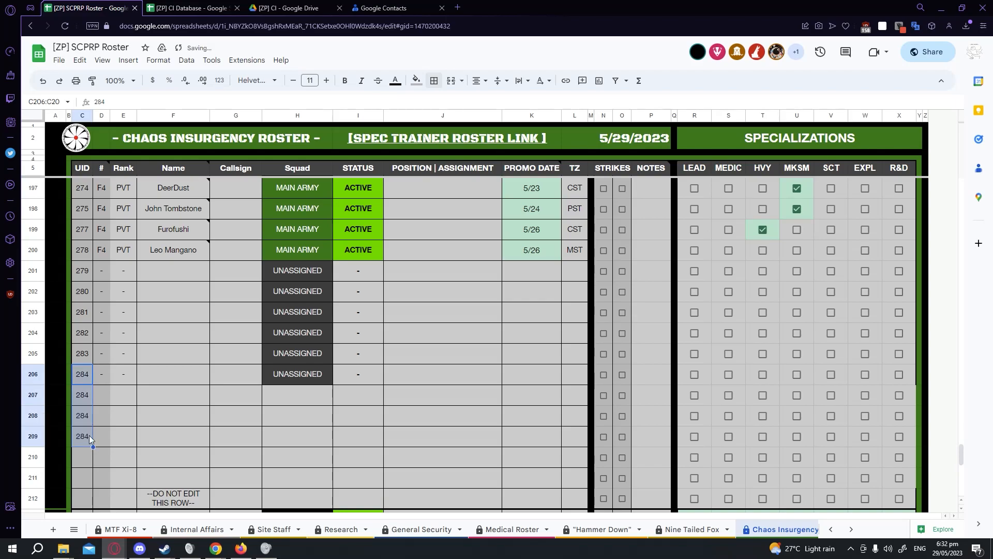
pyautogui.click(106, 397)
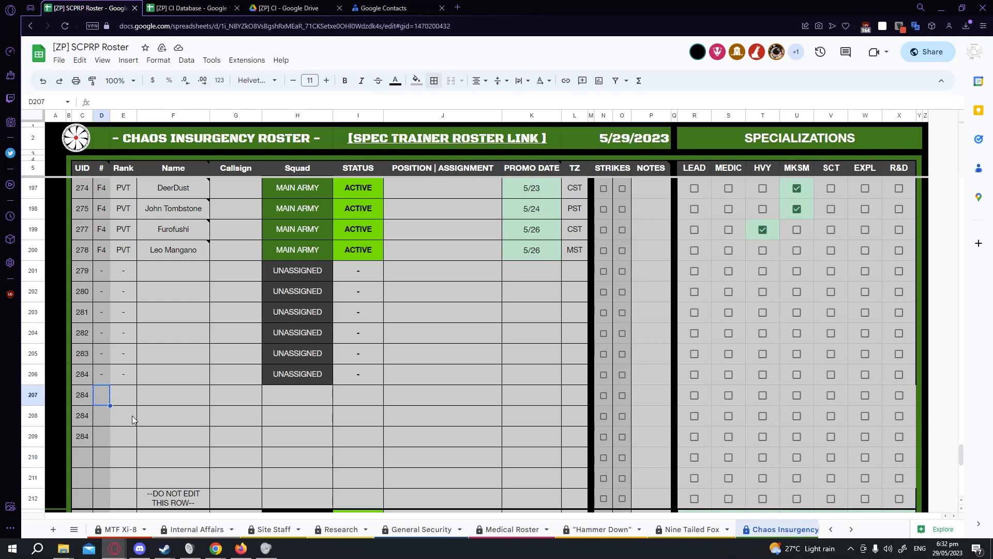
# Fill the UID series from C205:C206 down to row 209, continuing 285 to 287.
pyautogui.moveTo(75, 355); pyautogui.dragTo(86, 441)
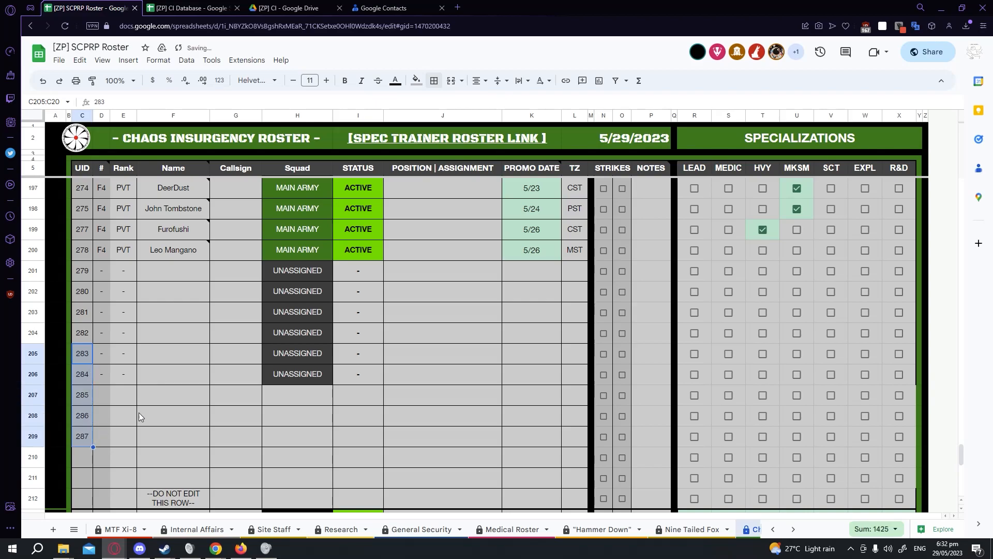
pyautogui.click(138, 412)
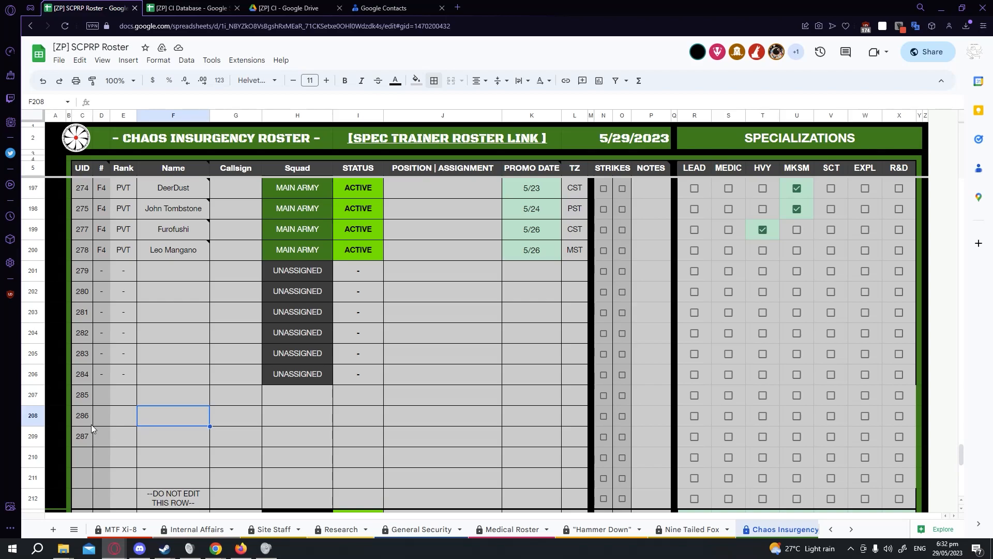
# Examine the # column formula in the unassigned rows D204 to D206.
pyautogui.scroll(12, 231, 426)
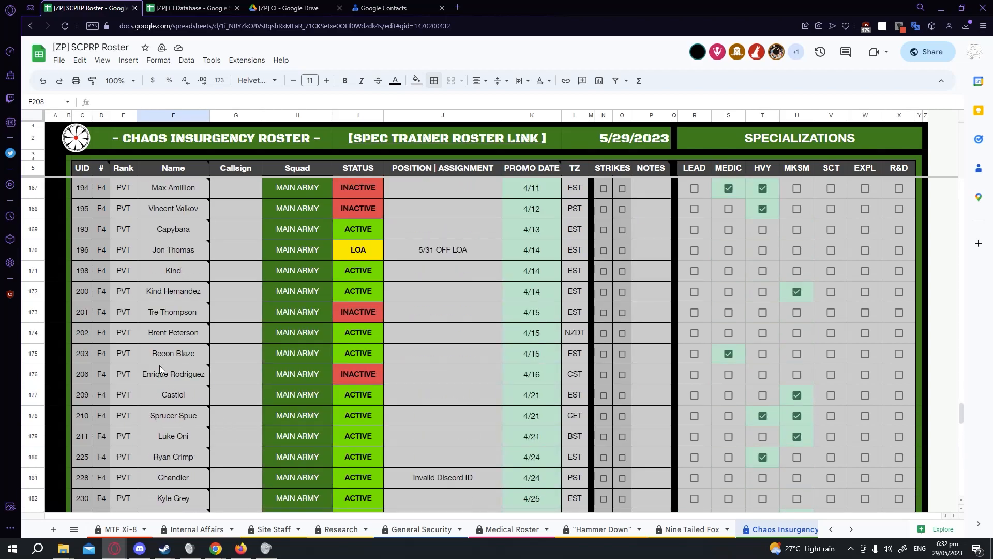
pyautogui.scroll(-13, 103, 357)
pyautogui.scroll(2, 106, 356)
pyautogui.click(102, 332)
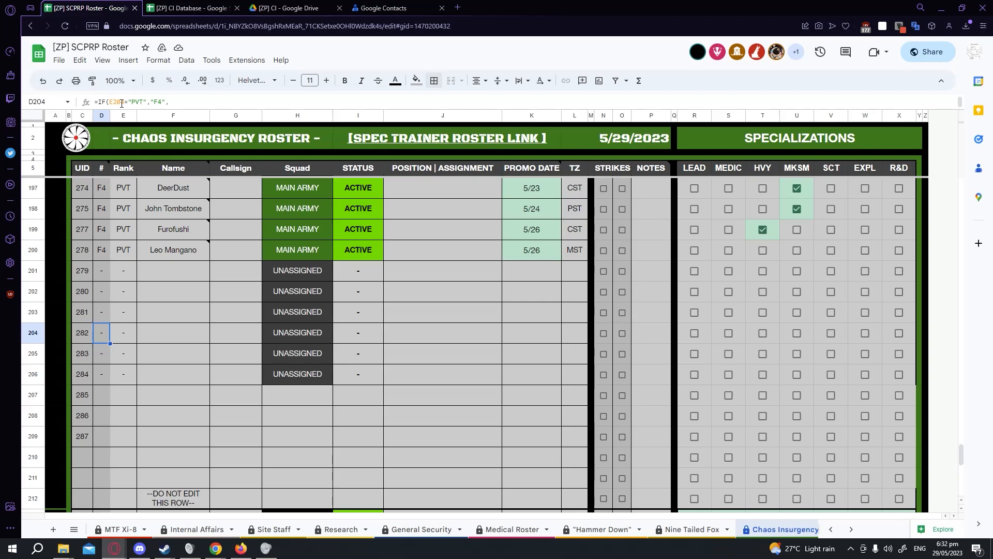
pyautogui.press('Down')
pyautogui.press('Delete')
pyautogui.click(102, 333)
pyautogui.moveTo(110, 343); pyautogui.dragTo(107, 378)
pyautogui.click(103, 355)
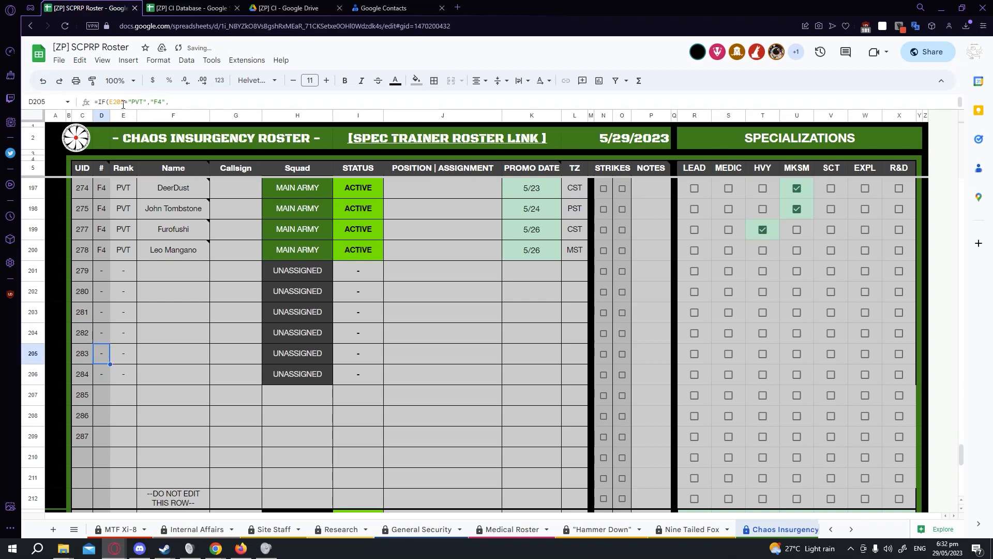
pyautogui.click(104, 379)
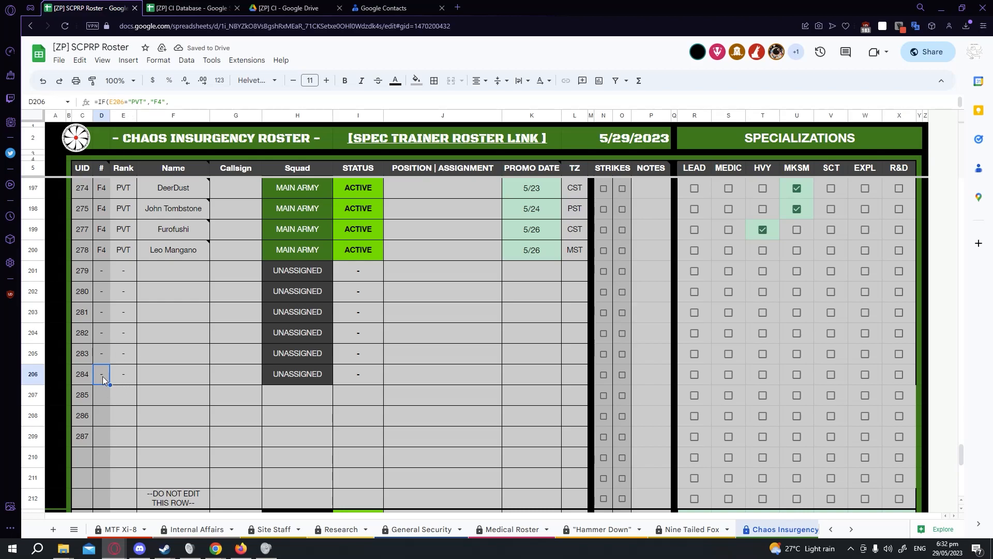
pyautogui.click(103, 356)
pyautogui.click(104, 383)
pyautogui.click(107, 335)
# Fill the # column formula from D204 down through row 209.
pyautogui.moveTo(104, 308); pyautogui.dragTo(108, 381)
pyautogui.click(145, 373)
pyautogui.click(105, 336)
pyautogui.moveTo(110, 343); pyautogui.dragTo(103, 440)
pyautogui.click(150, 376)
pyautogui.click(102, 352)
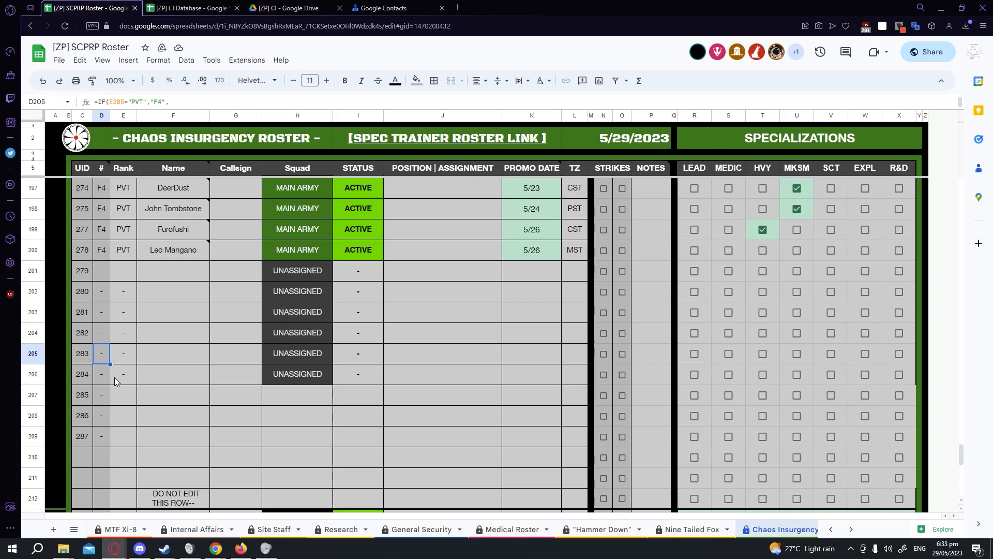
# Insert a row above the DO NOT EDIT divider row 47, then undo the insertion.
pyautogui.scroll(20, 113, 377)
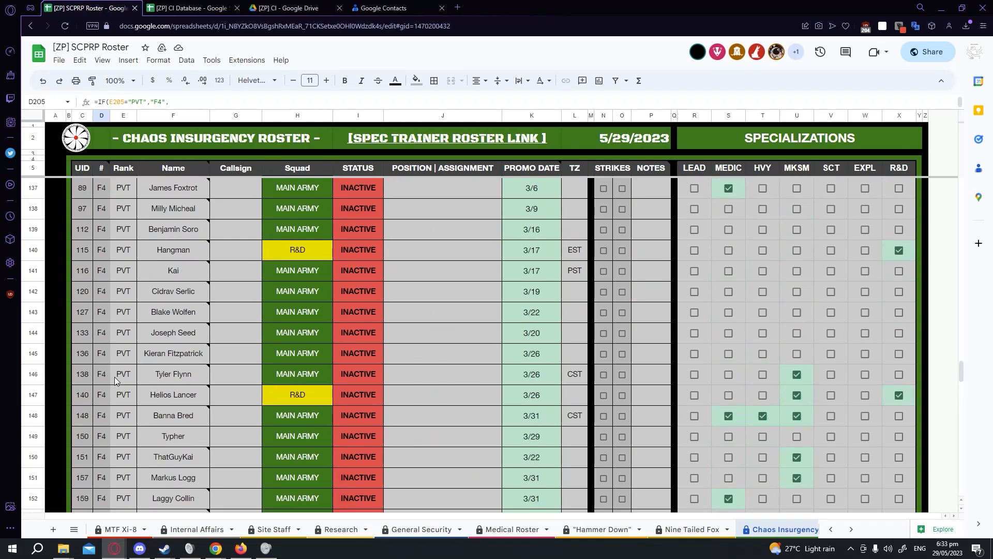
pyautogui.scroll(20, 114, 376)
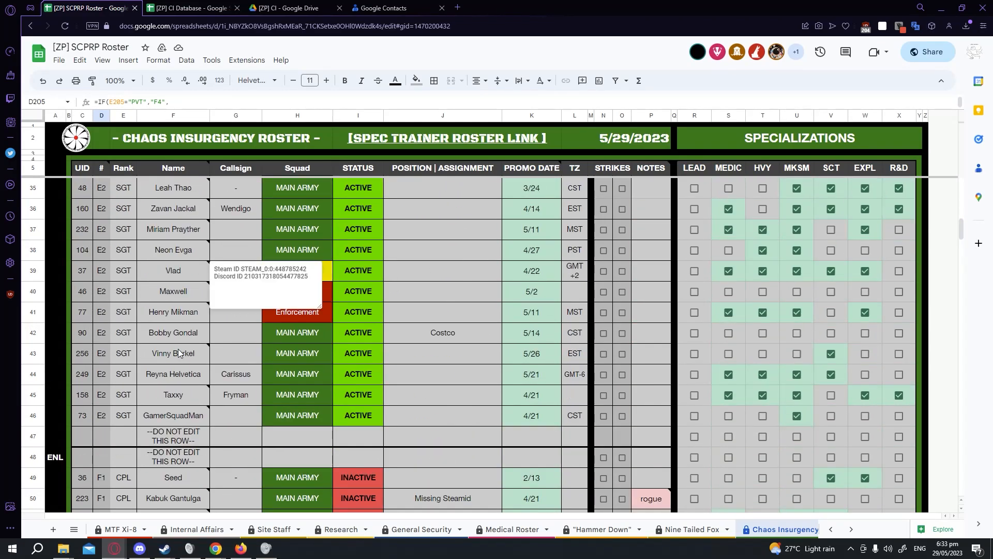
pyautogui.click(170, 444)
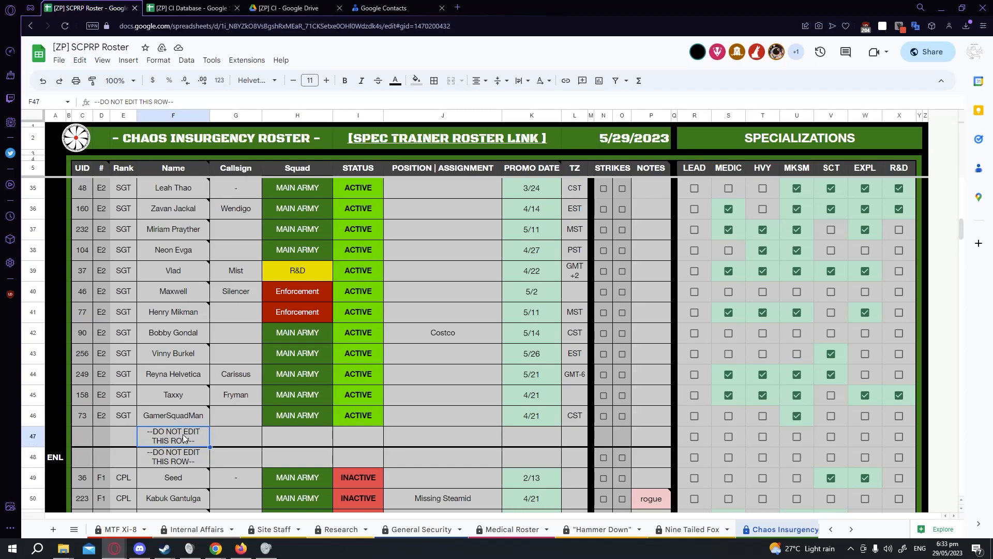
pyautogui.rightClick(34, 436)
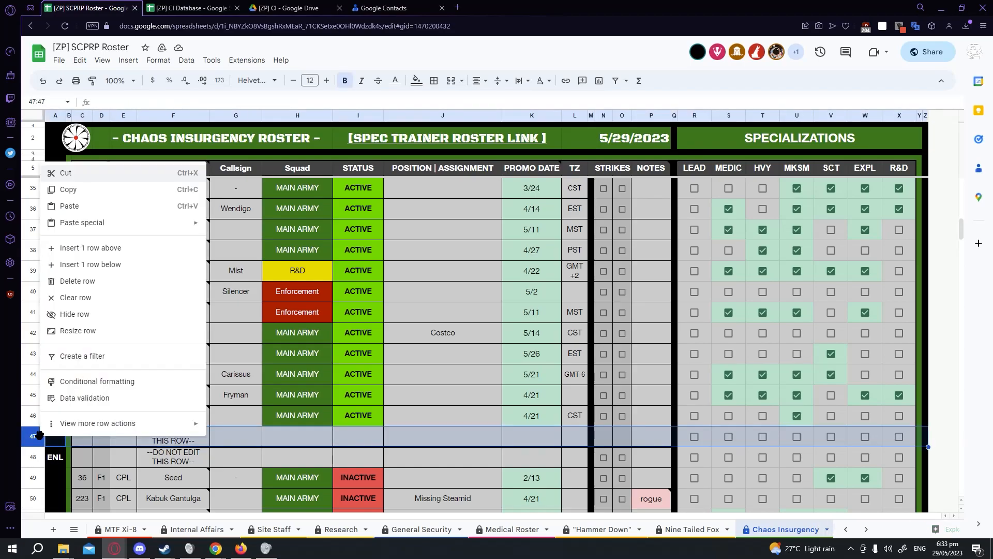
pyautogui.click(109, 253)
pyautogui.click(203, 483)
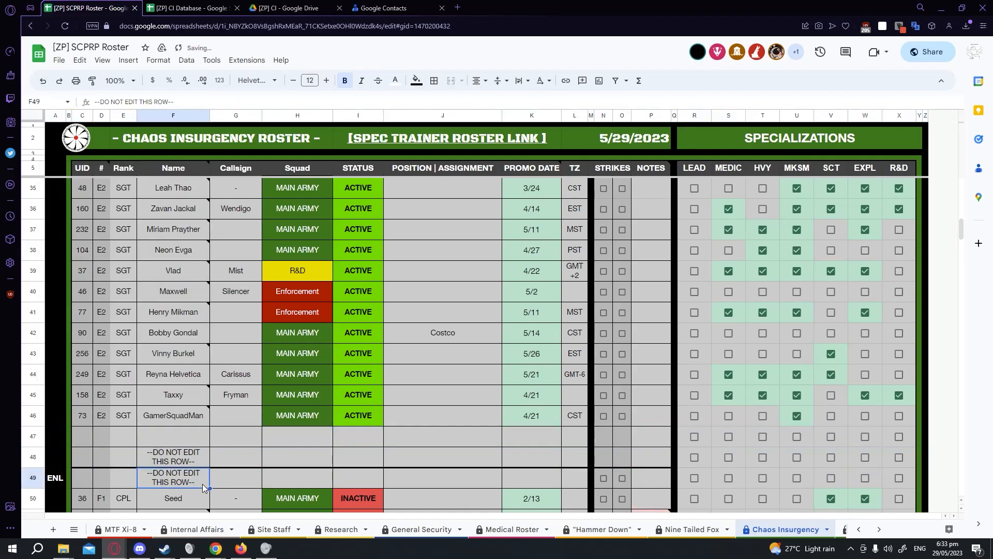
pyautogui.moveTo(83, 439); pyautogui.dragTo(902, 439)
pyautogui.click(143, 435)
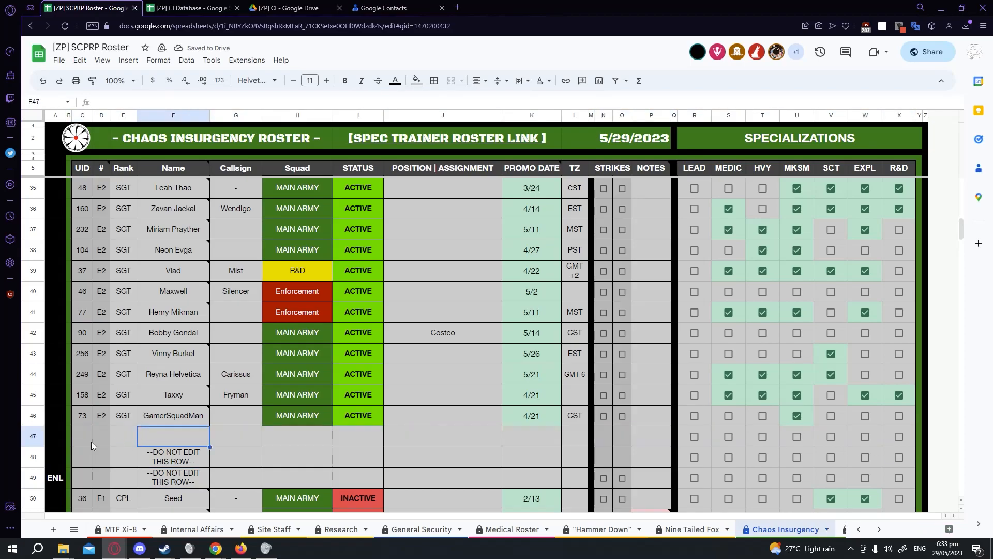
pyautogui.hotkey('ctrl', 'z')
# Insert a row below the divider row 47, then undo the insertion.
pyautogui.rightClick(36, 433)
pyautogui.click(101, 260)
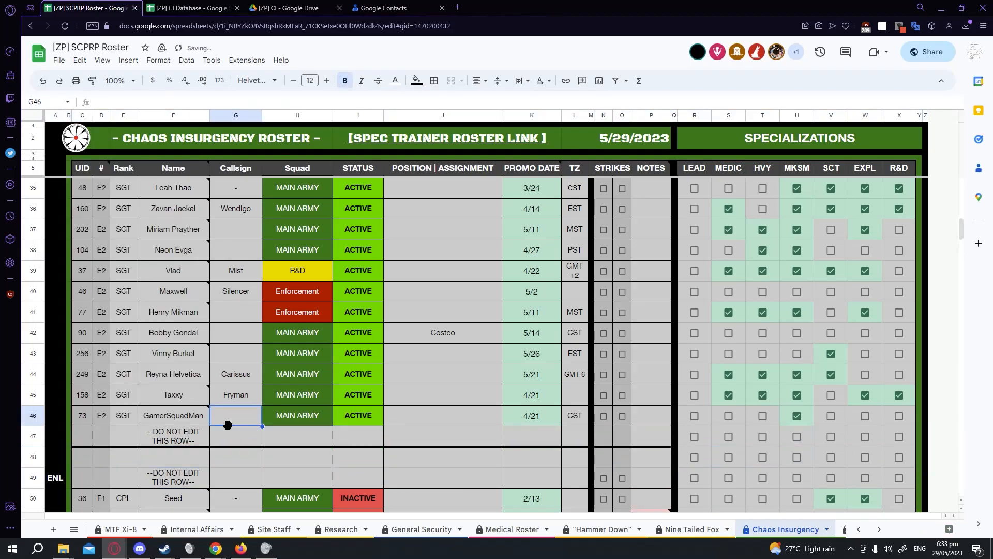
pyautogui.click(224, 420)
pyautogui.scroll(-2, 186, 444)
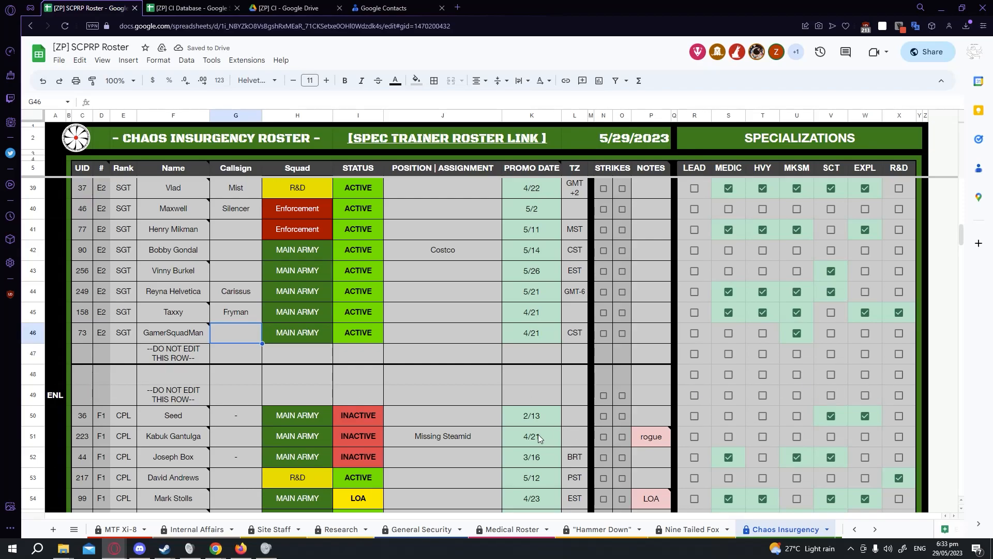
pyautogui.hotkey('ctrl', 'z')
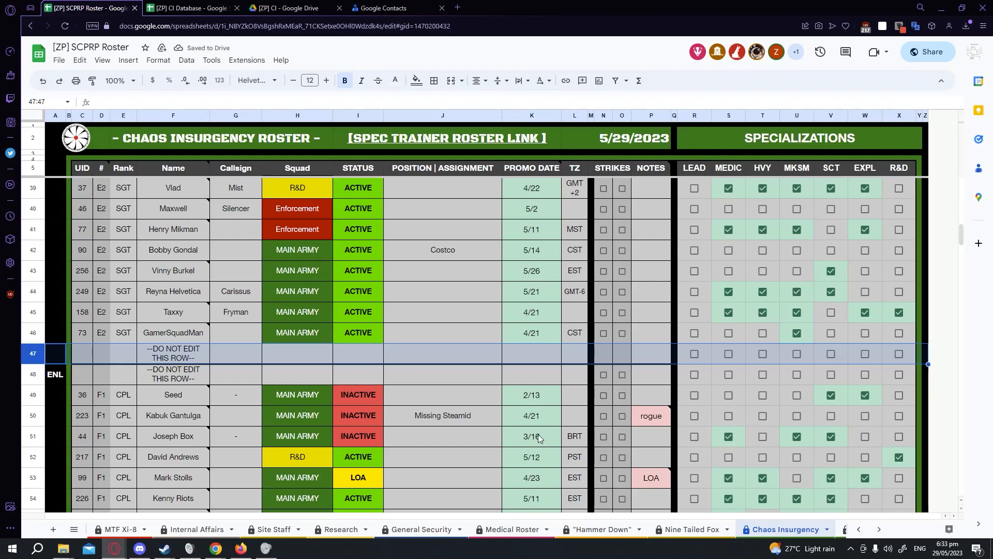
# Switch to the CI Squads sheet.
pyautogui.scroll(5, 540, 438)
pyautogui.scroll(-7, 424, 414)
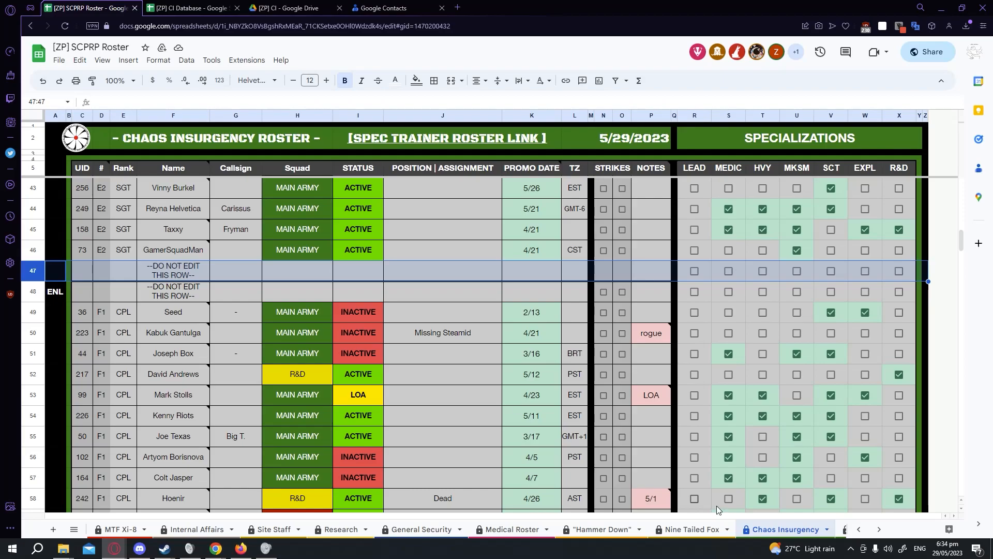
pyautogui.scroll(-3, 822, 533)
pyautogui.click(721, 528)
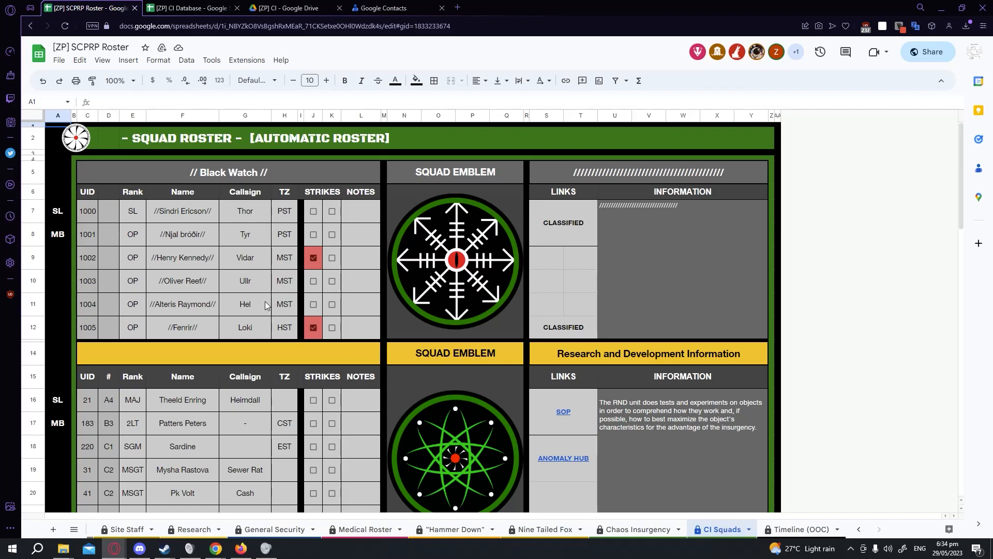
# Examine the QUERY formula in C7 that pulls Black Watch members from the Chaos Insurgency sheet.
pyautogui.click(88, 213)
pyautogui.moveTo(229, 102); pyautogui.dragTo(441, 102)
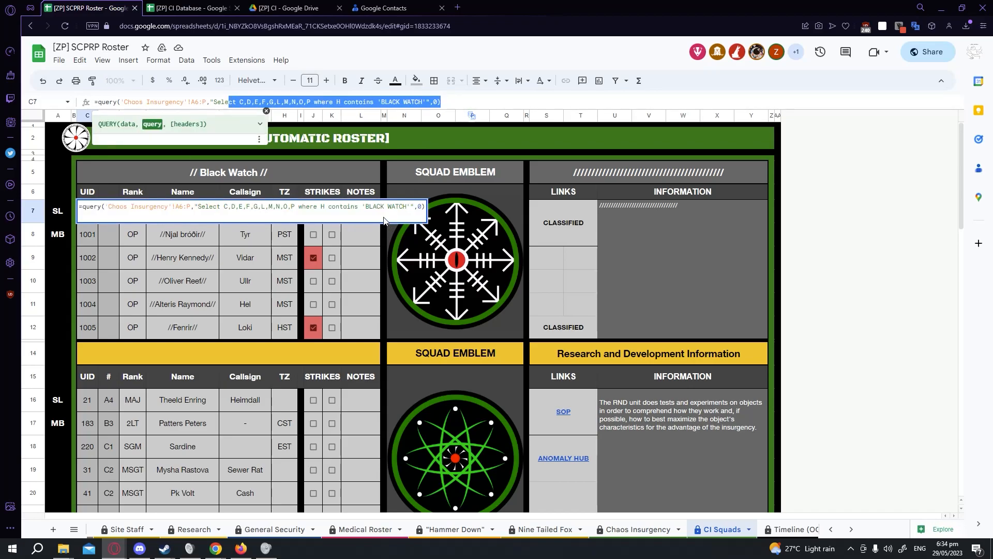
pyautogui.click(462, 105)
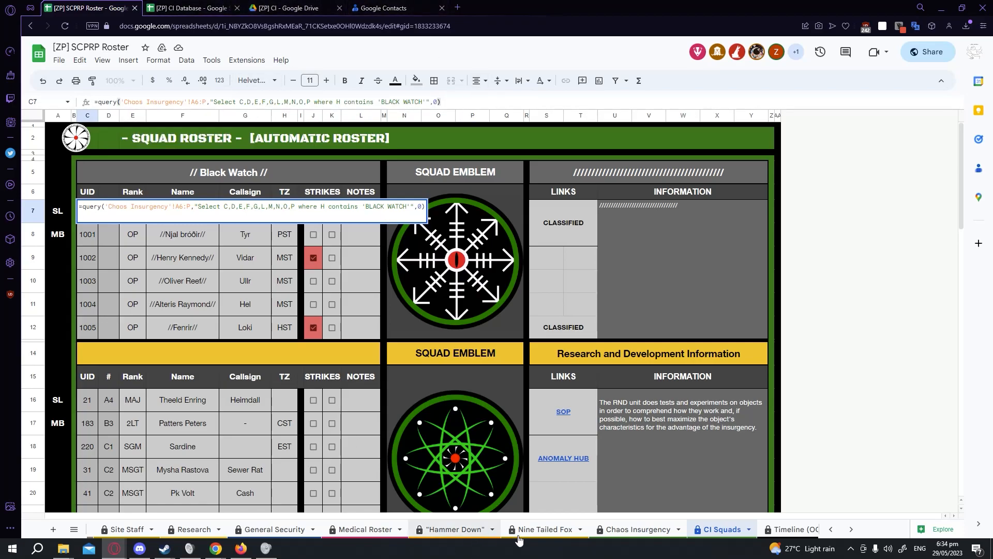
# Return to the Chaos Insurgency sheet and select the Squad column H.
pyautogui.click(640, 531)
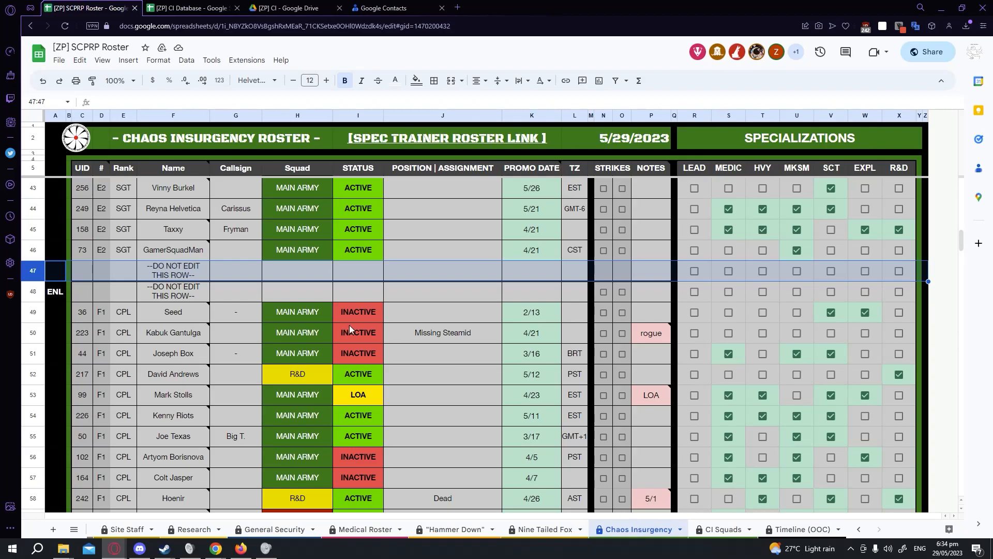
pyautogui.click(298, 115)
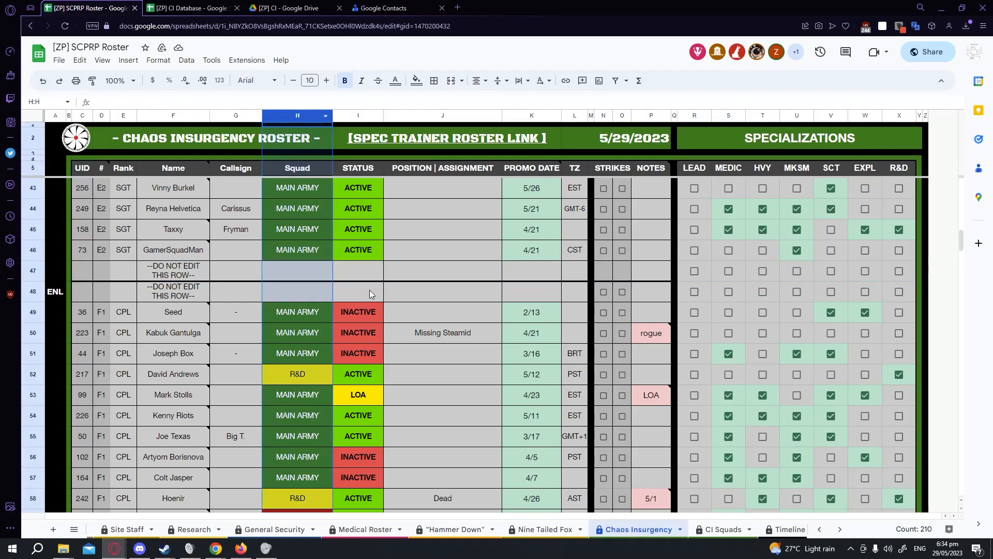
# Examine the Black Watch rows at the bottom of the Chaos Insurgency sheet, then return to the CI Squads sheet.
pyautogui.scroll(-20, 346, 377)
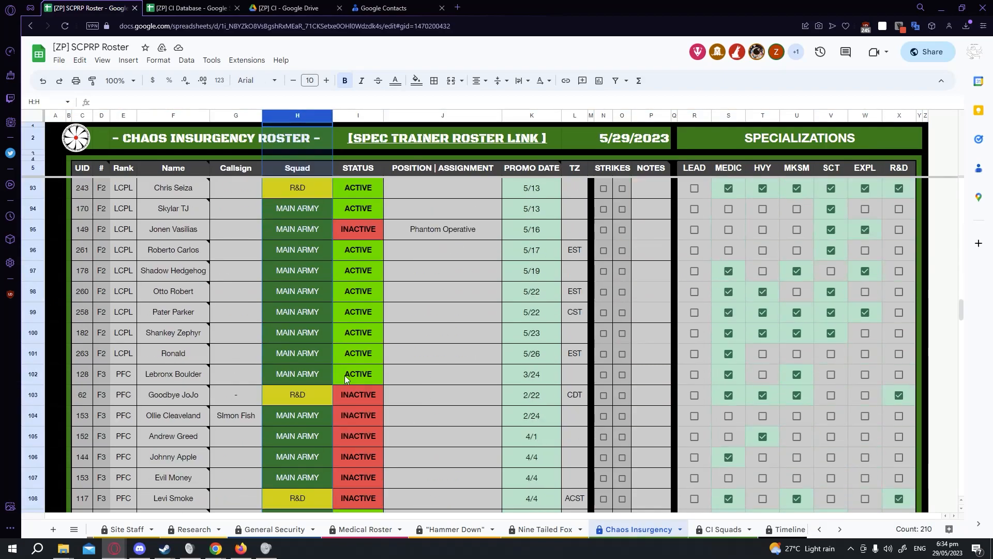
pyautogui.click(724, 529)
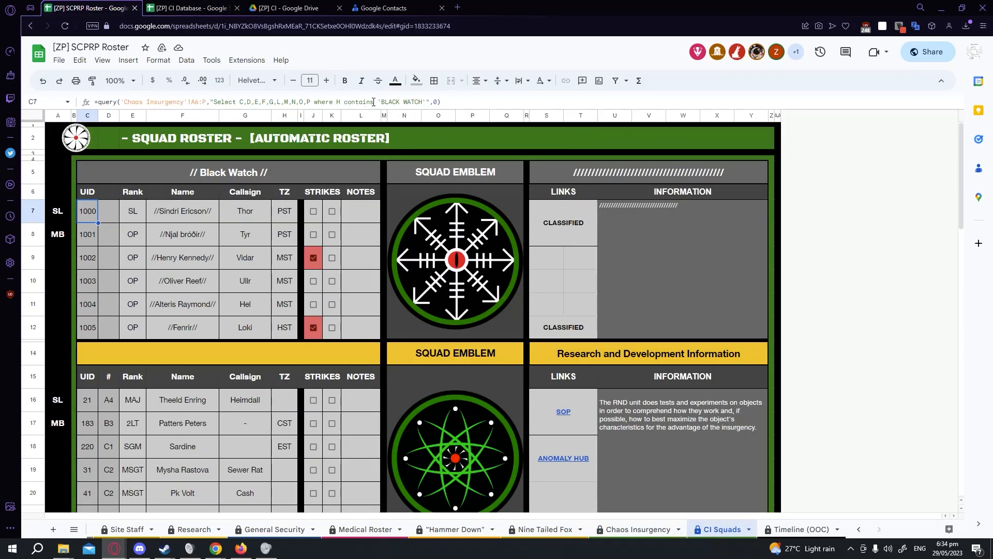
pyautogui.click(192, 8)
pyautogui.click(86, 8)
pyautogui.click(638, 529)
pyautogui.scroll(-20, 496, 445)
pyautogui.scroll(-10, 466, 445)
pyautogui.scroll(5, 435, 430)
pyautogui.click(424, 419)
pyautogui.scroll(-4, 372, 352)
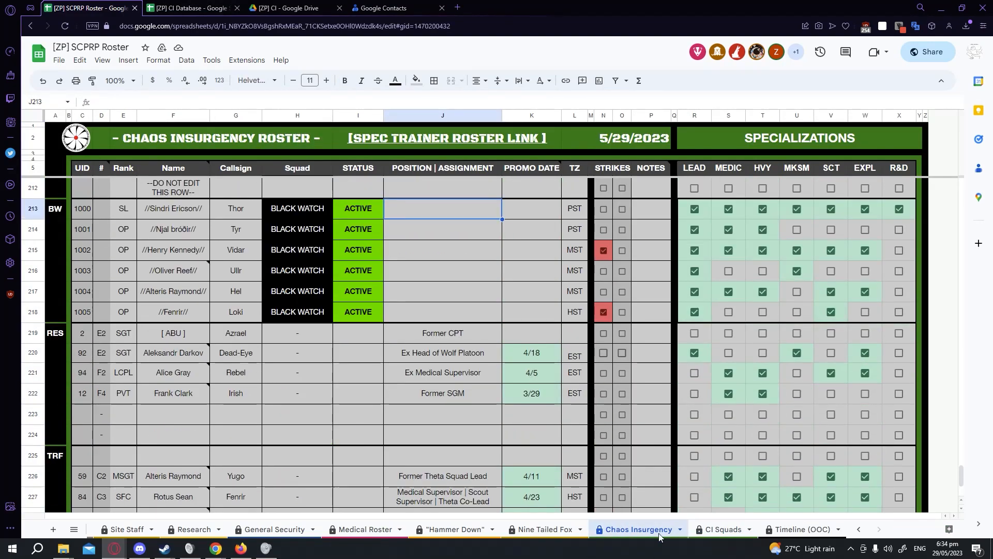
pyautogui.click(722, 529)
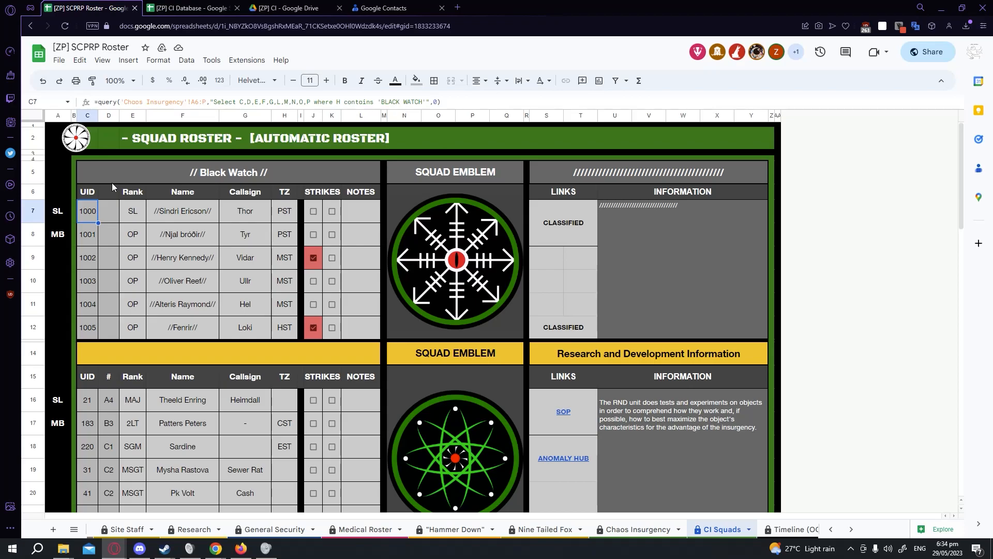
# Delete row 12, the last member row of the Black Watch table on the CI Squads sheet.
pyautogui.moveTo(92, 213); pyautogui.dragTo(365, 338)
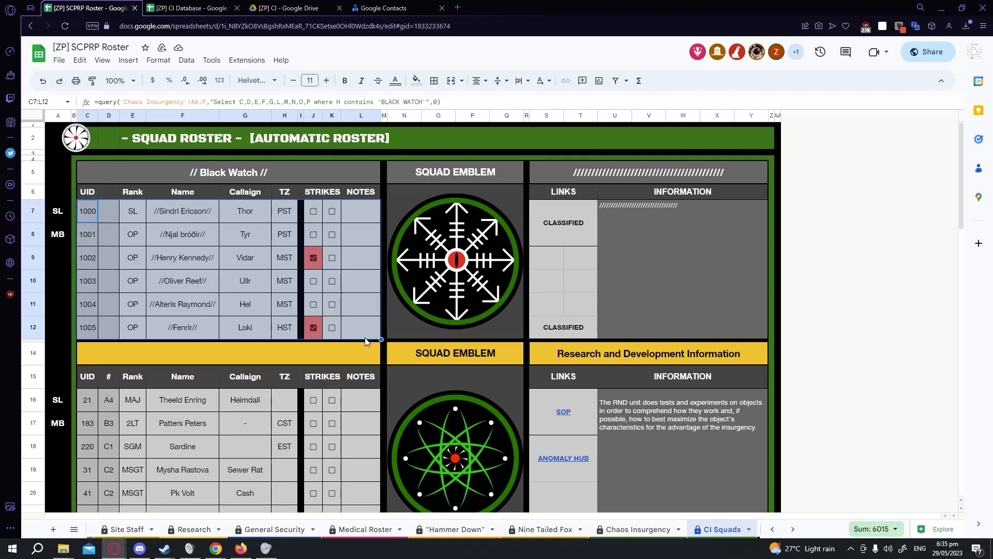
pyautogui.click(40, 327)
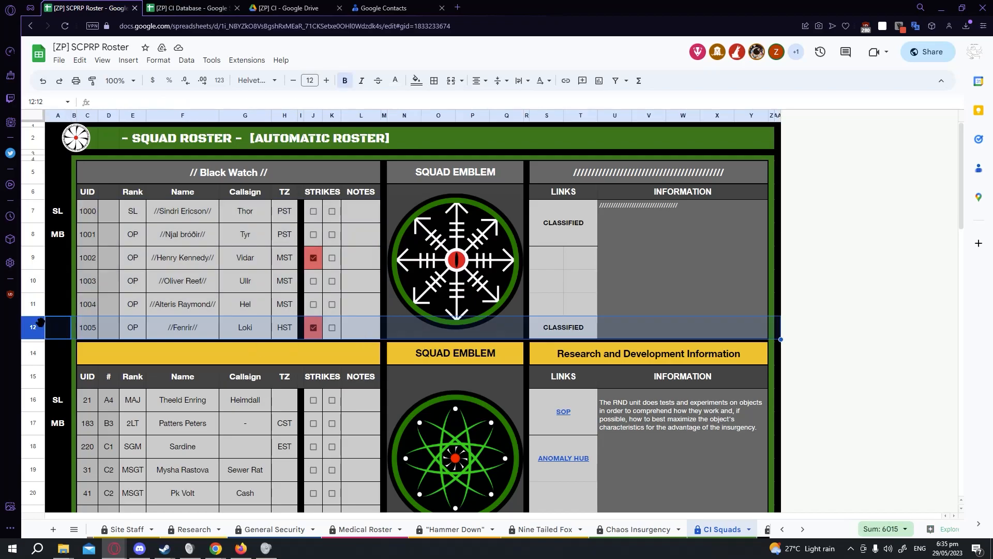
pyautogui.rightClick(40, 327)
pyautogui.click(103, 170)
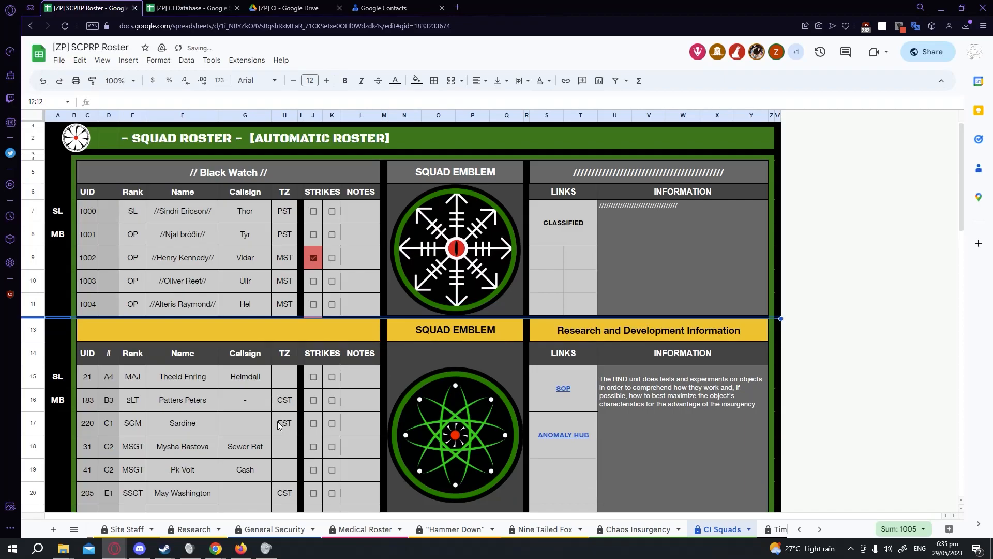
# Delete row 11 from the Black Watch table as well.
pyautogui.click(358, 293)
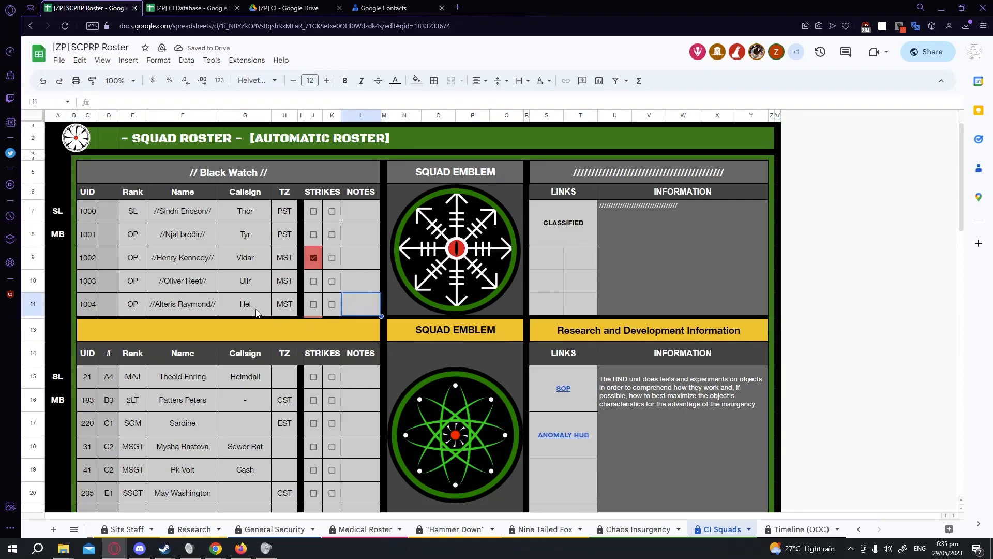
pyautogui.click(312, 318)
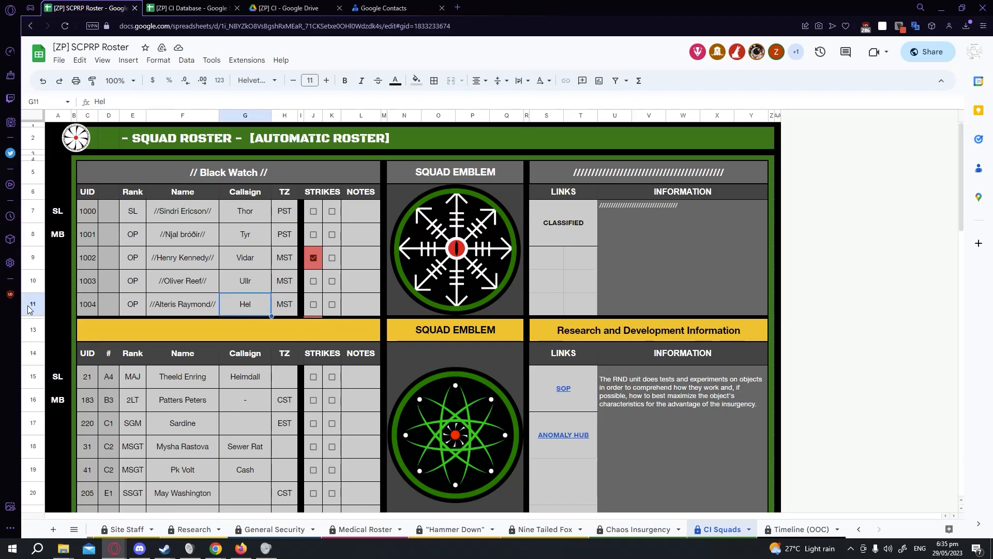
pyautogui.rightClick(30, 309)
pyautogui.click(102, 383)
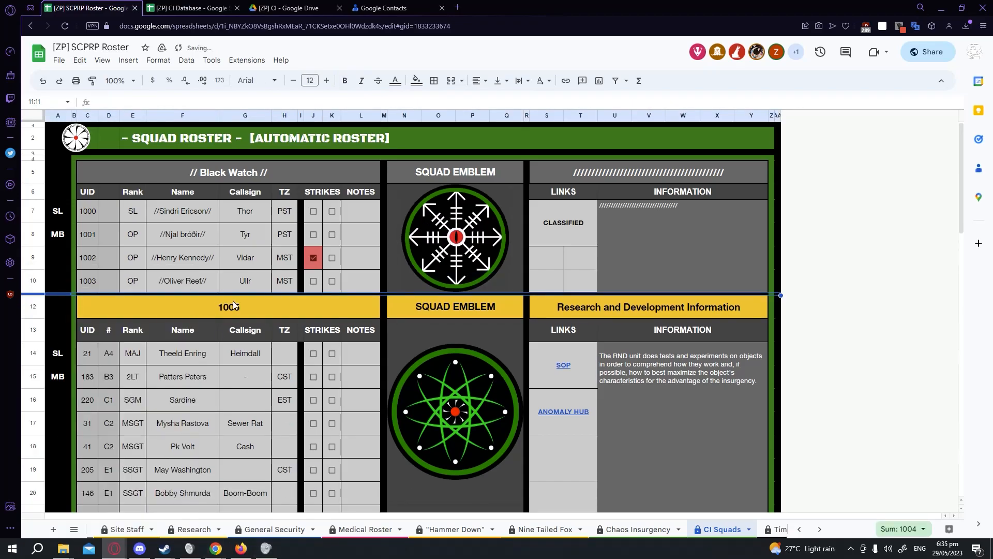
# Retype the yellow section header above the R&D table as R&D.
pyautogui.click(371, 305)
pyautogui.write('R&*')
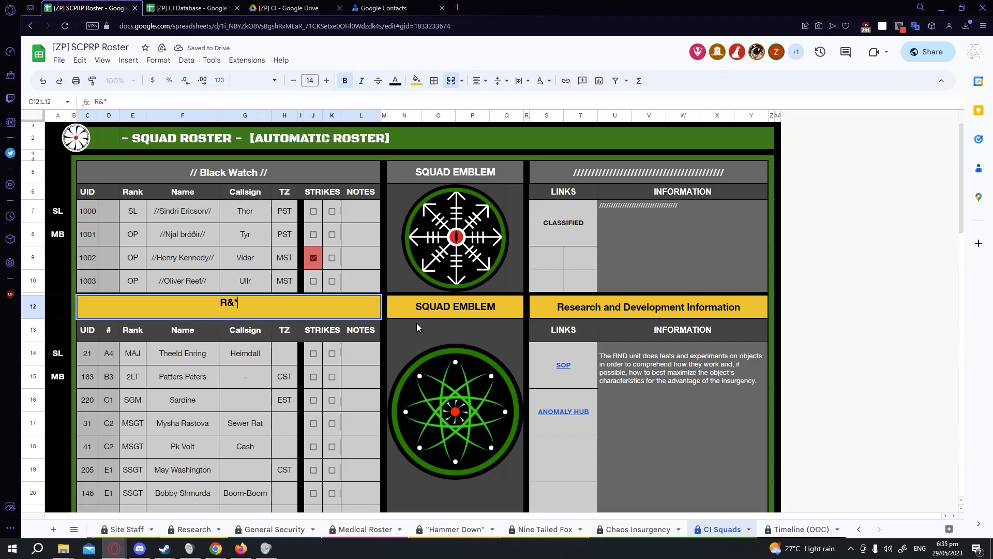
pyautogui.press('BackSpace')
pyautogui.write('DD')
pyautogui.press('BackSpace')
pyautogui.press('Return')
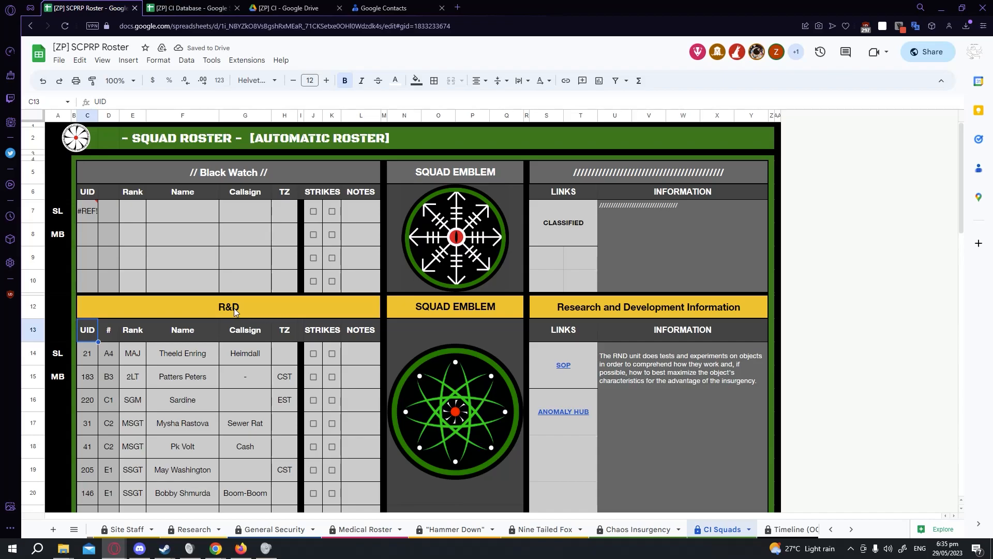
pyautogui.moveTo(83, 215)
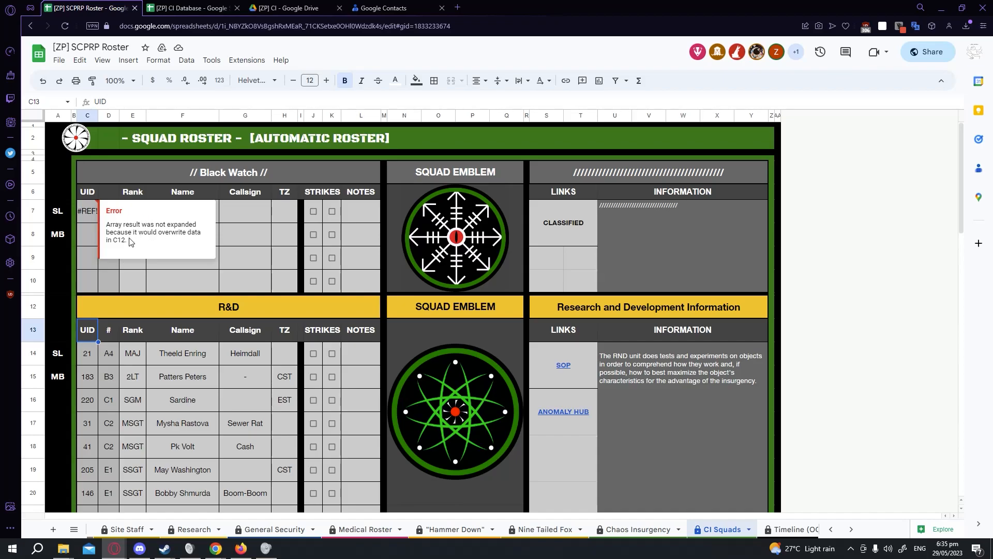
pyautogui.click(210, 312)
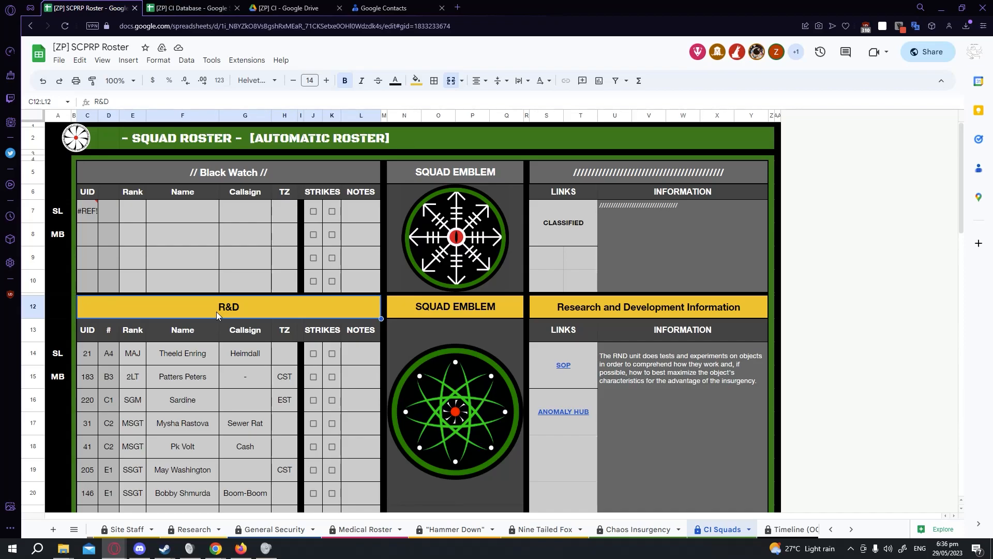
# Insert a row below row 9 and another below row 10 in the Black Watch table, then undo both insertions.
pyautogui.rightClick(32, 258)
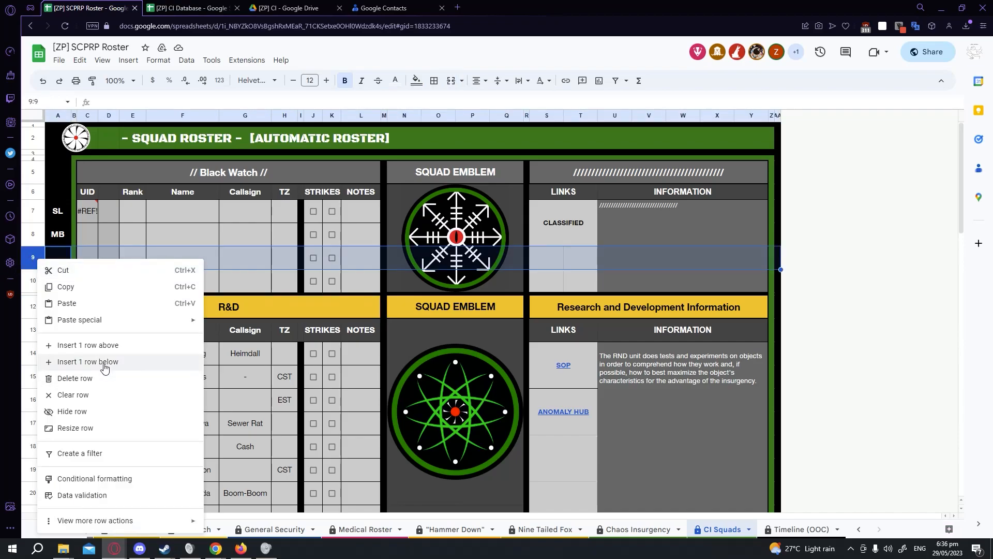
pyautogui.click(104, 362)
pyautogui.rightClick(32, 280)
pyautogui.click(106, 363)
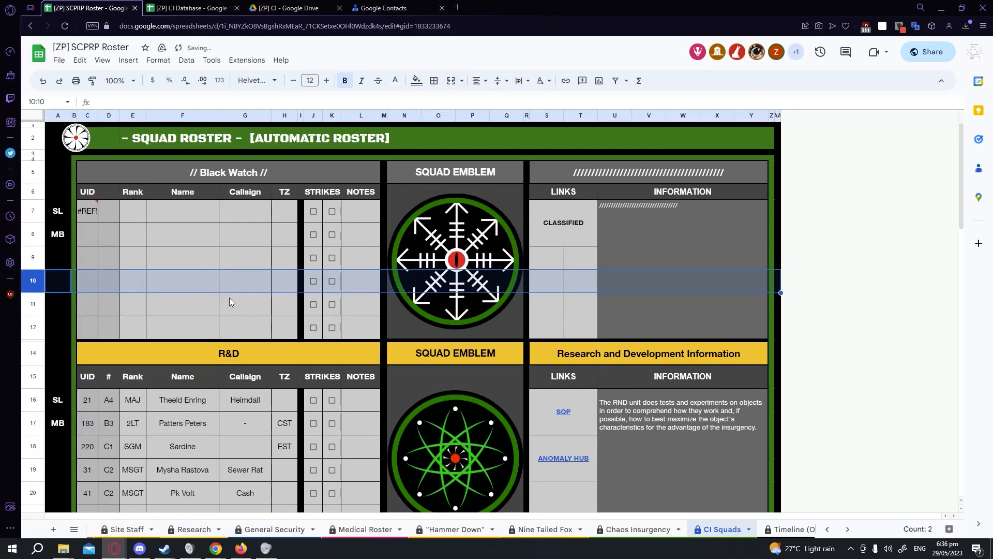
pyautogui.hotkey('ctrl', 'z')
pyautogui.hotkey('ctrl', 'z')
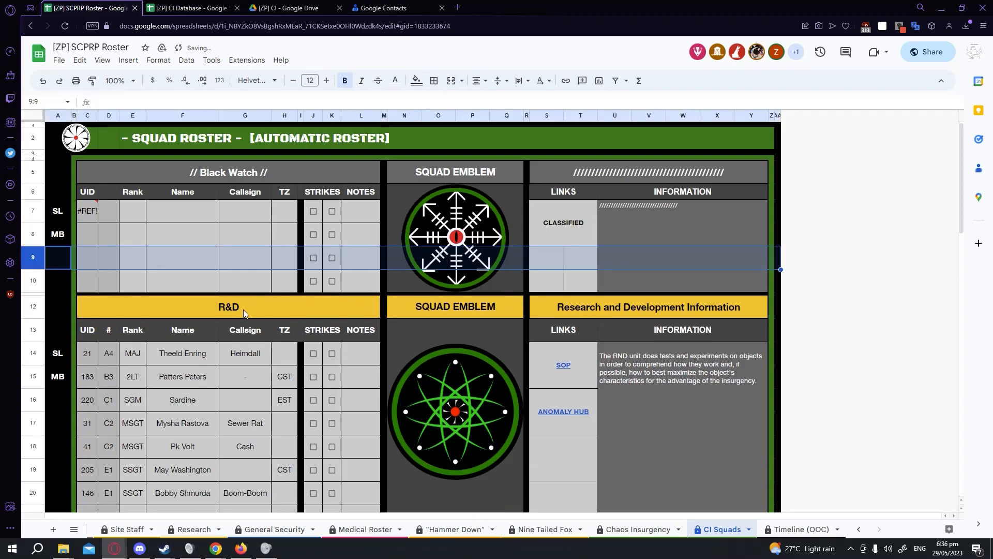
# Clear the R&D section header cell and re-enter R&D as its text.
pyautogui.click(244, 302)
pyautogui.press('Delete')
pyautogui.click(247, 279)
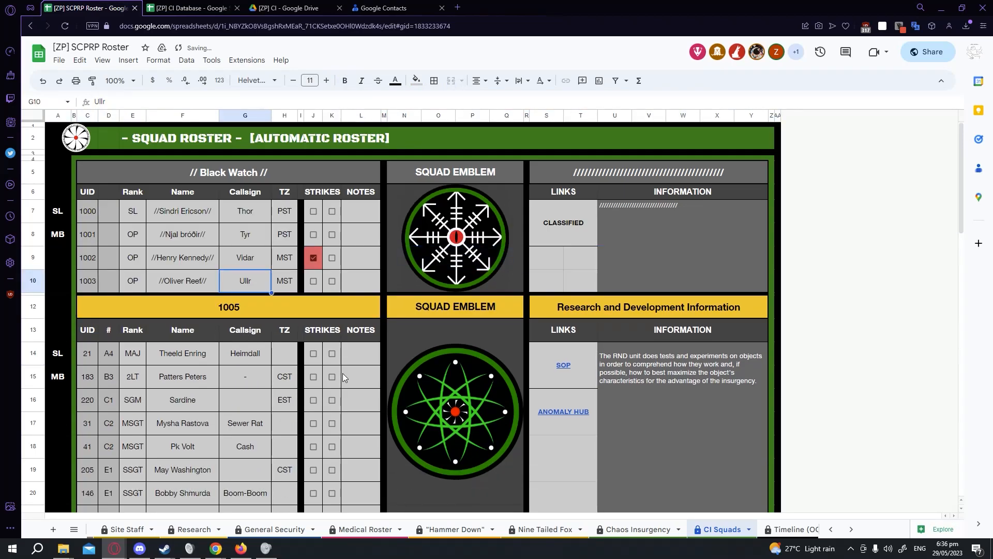
pyautogui.click(37, 287)
pyautogui.click(39, 263)
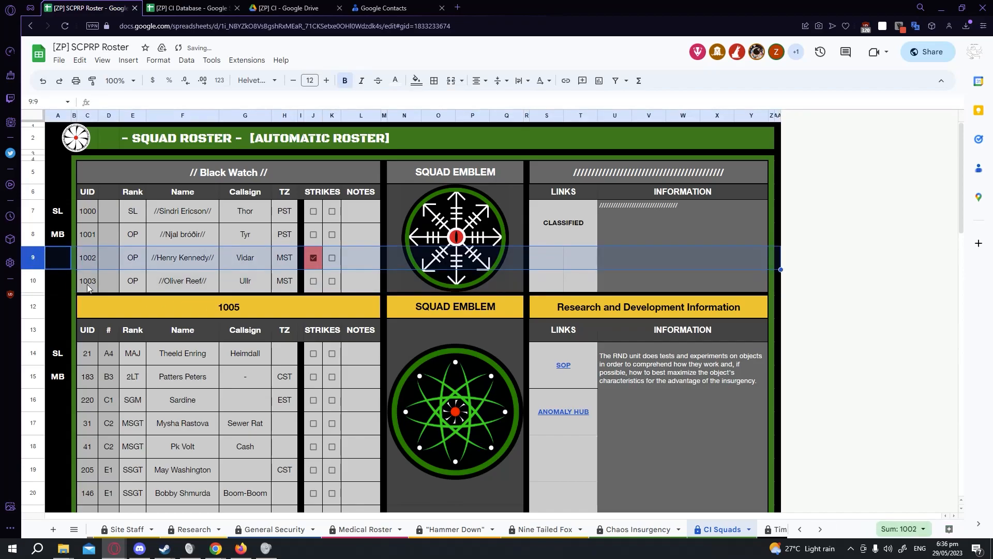
pyautogui.click(245, 281)
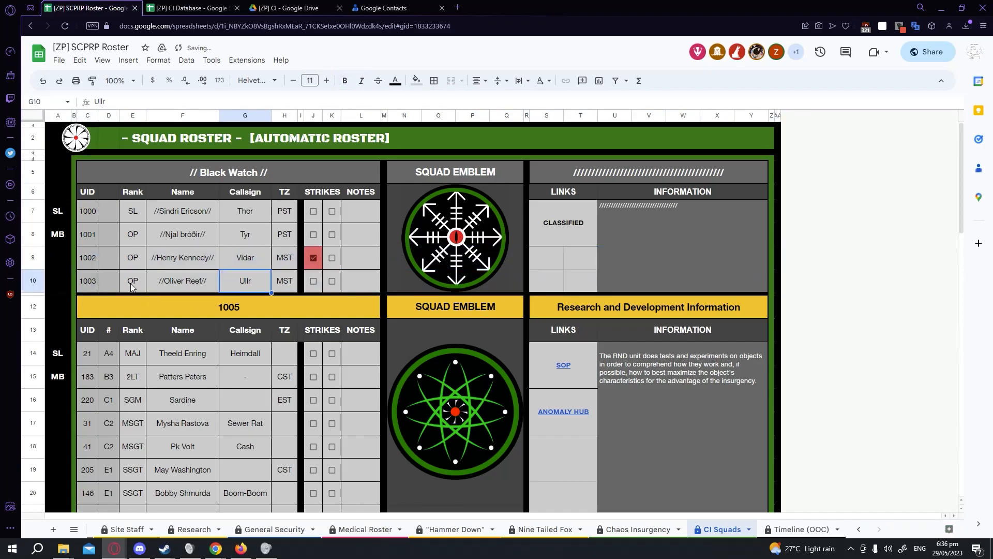
pyautogui.click(217, 311)
pyautogui.hotkey('ctrl', 'shift', 'x')
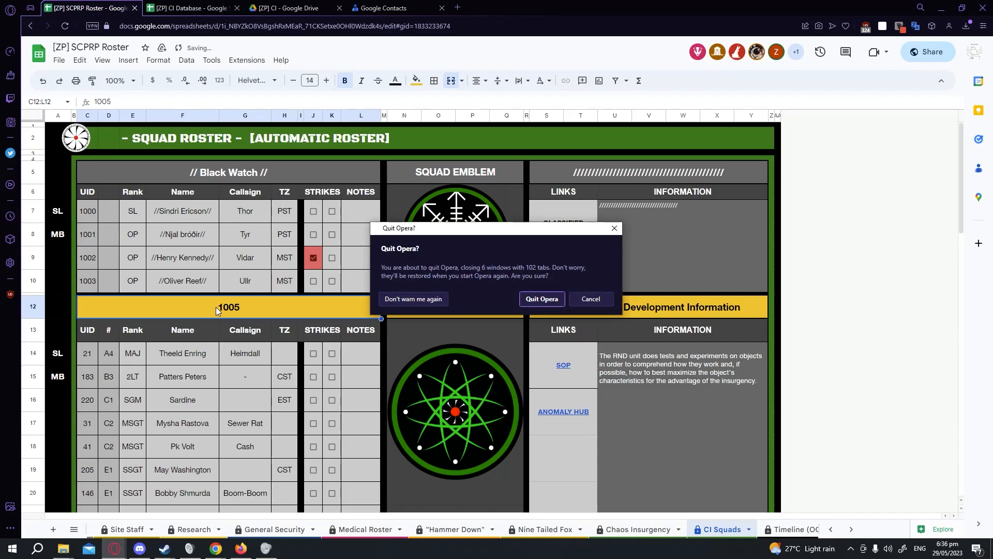
pyautogui.click(589, 300)
pyautogui.write('R&D')
pyautogui.press('Return')
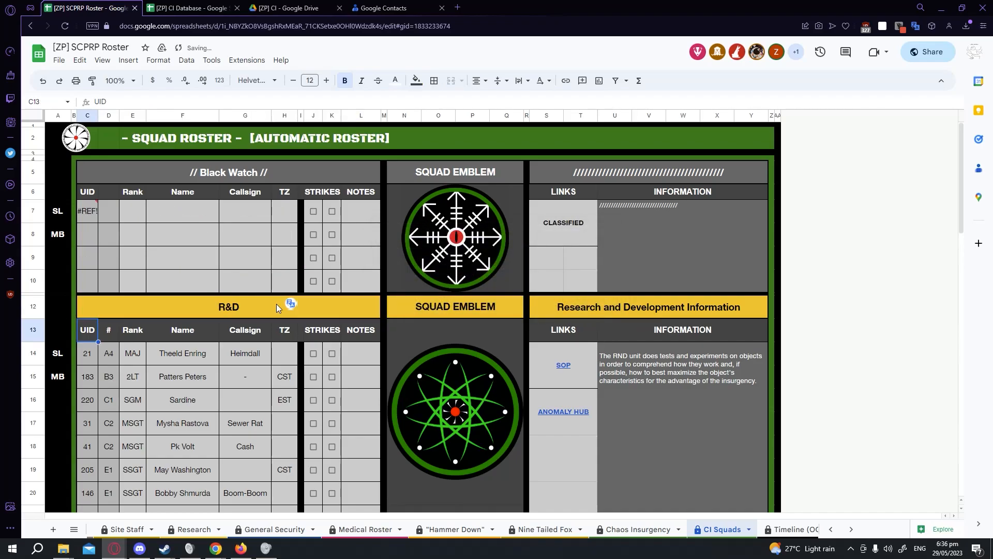
# Clear the strikes checkbox values in rows 9 to 12 of the Black Watch table so the query fills again.
pyautogui.click(212, 283)
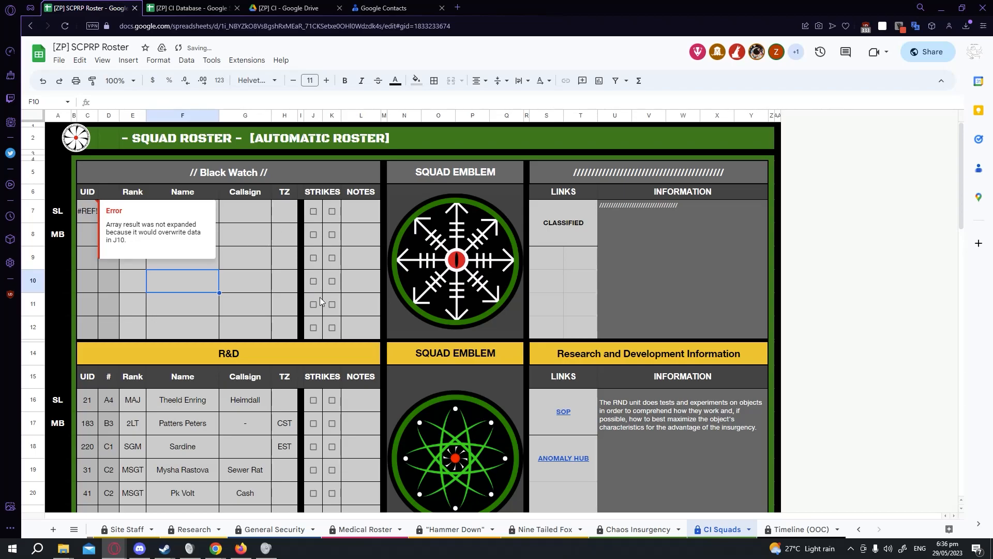
pyautogui.click(319, 268)
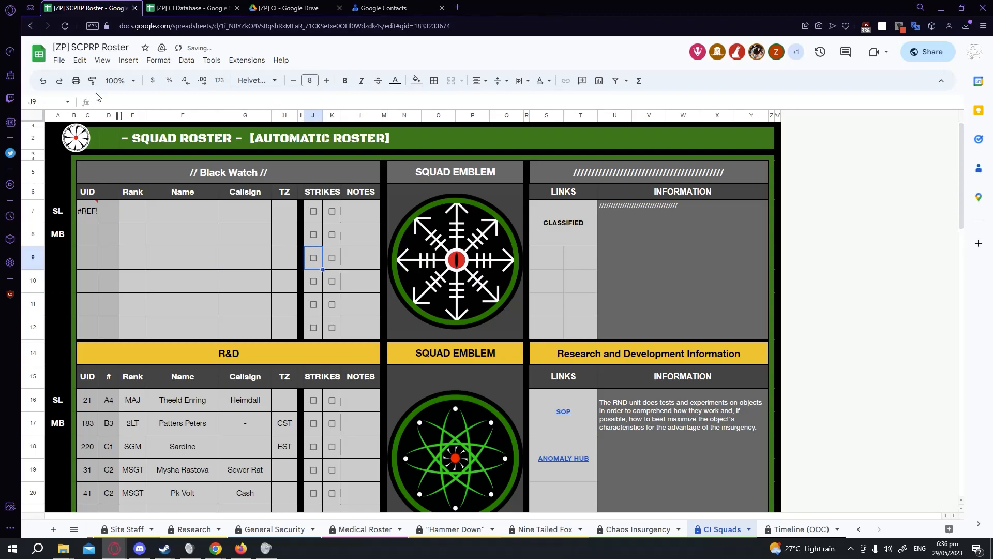
pyautogui.click(324, 289)
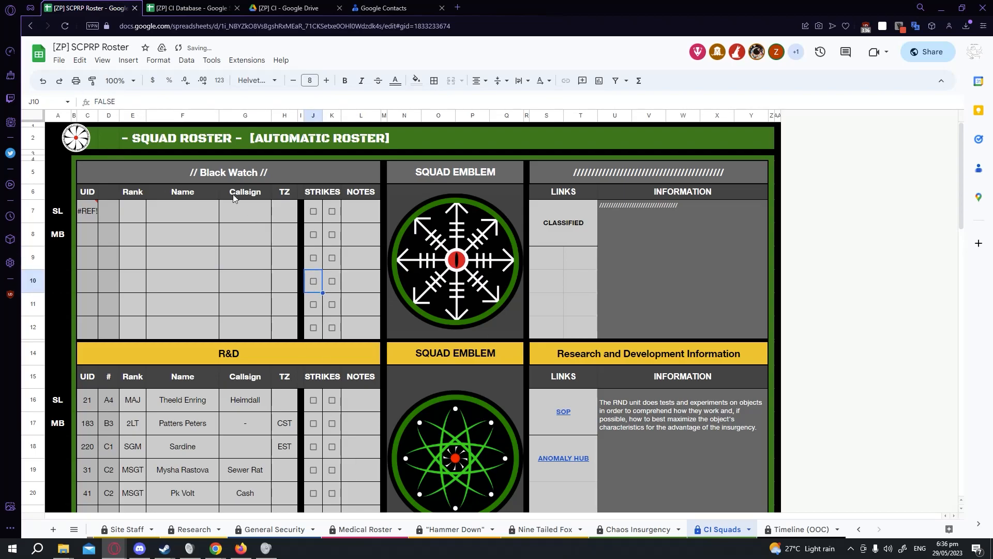
pyautogui.doubleClick(122, 103)
pyautogui.press('Return')
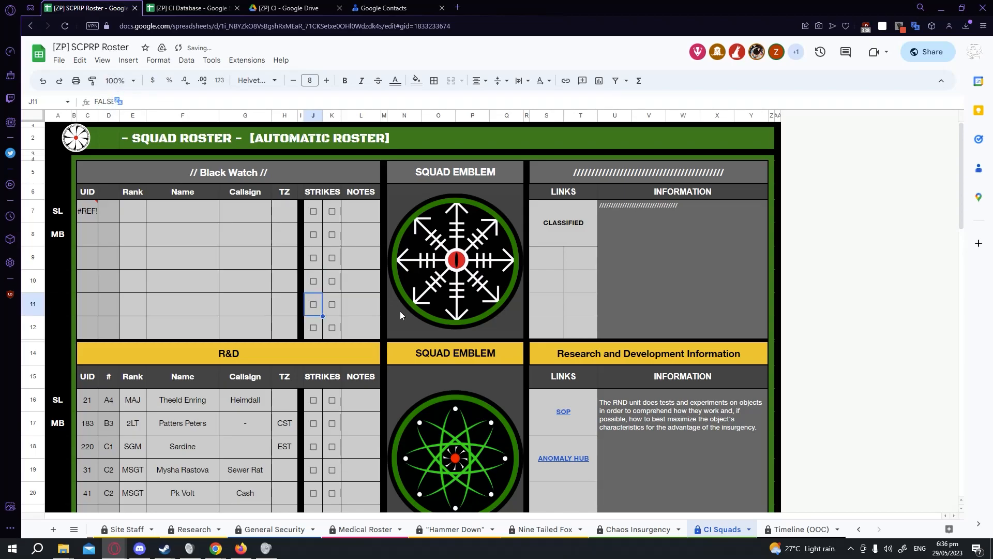
pyautogui.press('BackSpace')
pyautogui.click(320, 292)
pyautogui.moveTo(321, 293); pyautogui.dragTo(321, 334)
pyautogui.click(321, 329)
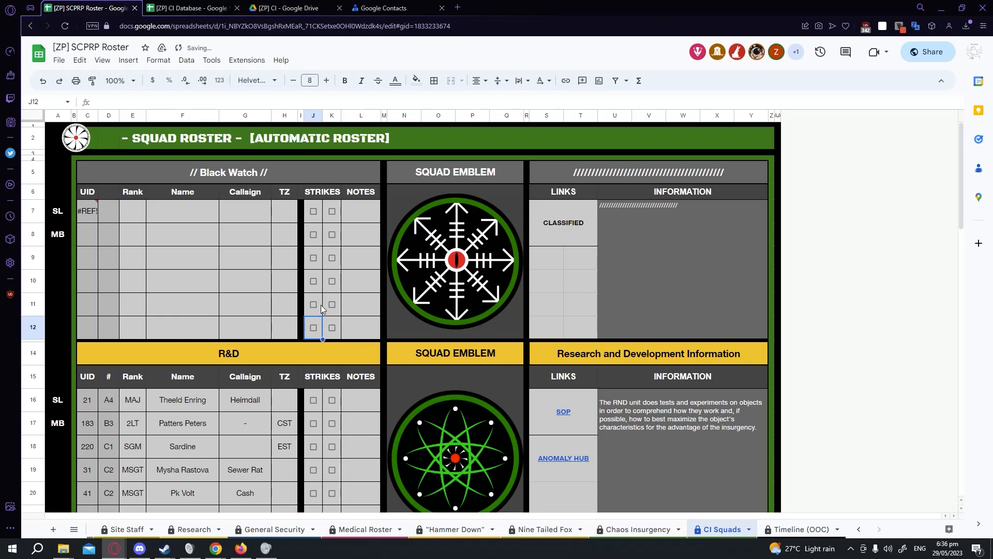
pyautogui.click(334, 286)
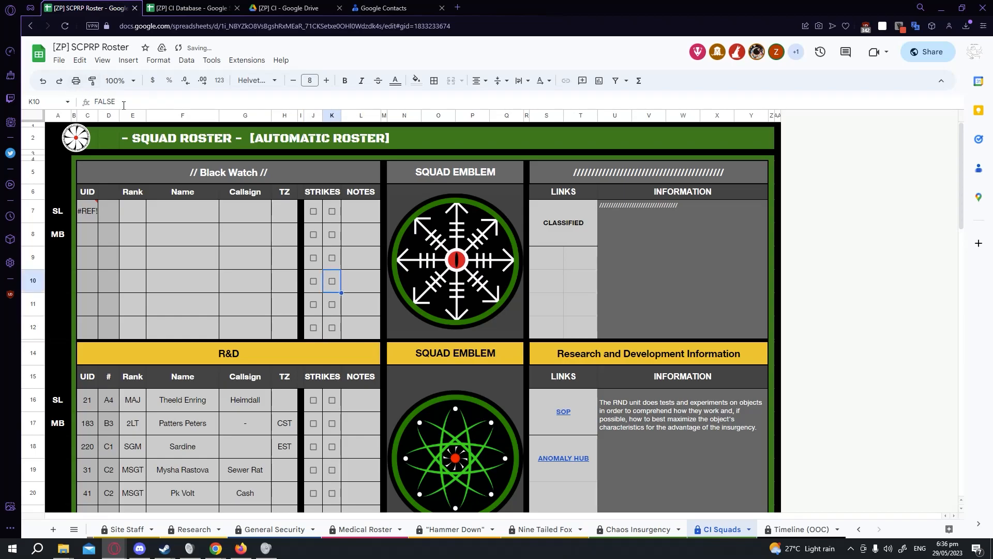
pyautogui.click(332, 259)
pyautogui.moveTo(342, 269); pyautogui.dragTo(340, 334)
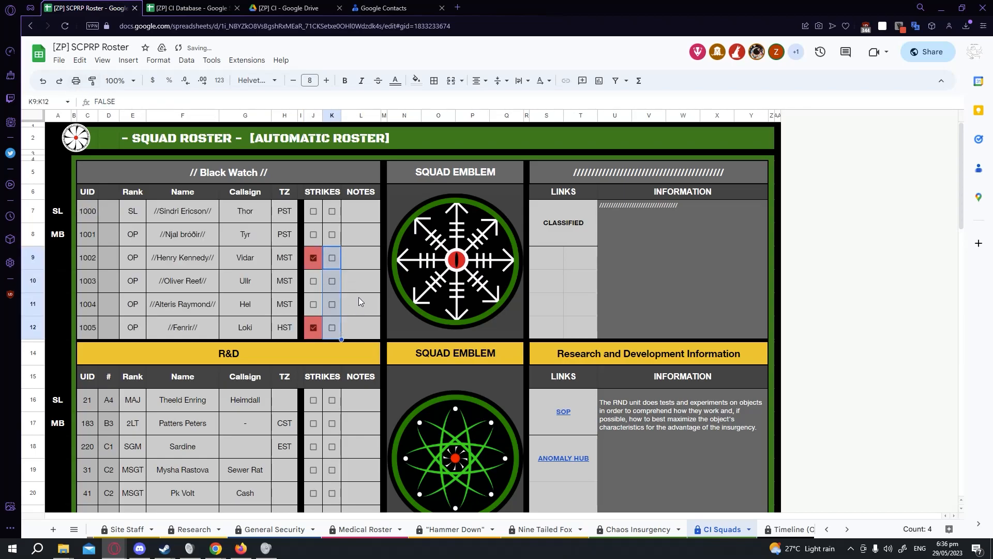
# Switch to the CI Database spreadsheet and look through its Organization Chart, Rank Progression Guidelines, Code of Conduct and Timetable sheets.
pyautogui.click(359, 300)
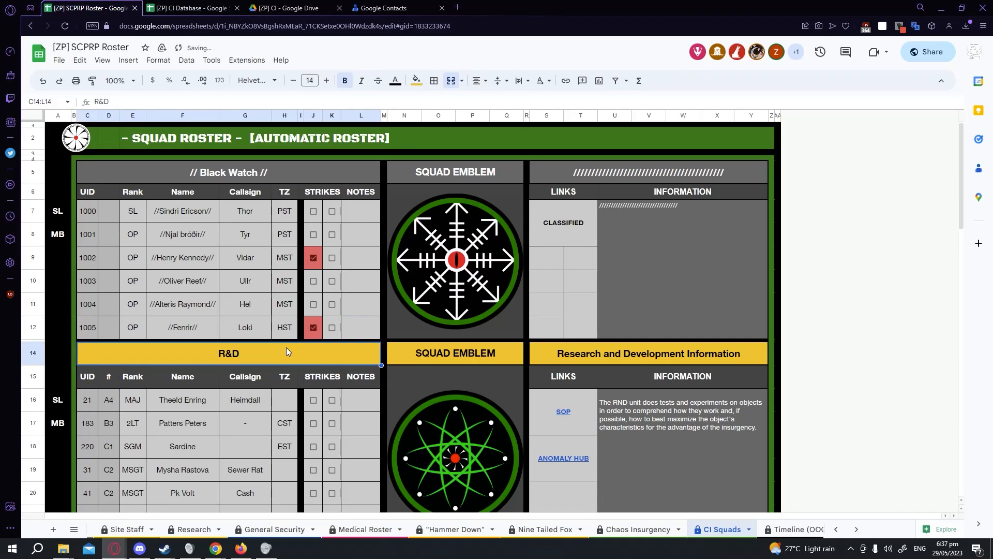
pyautogui.hotkey('ctrl', 'Tab')
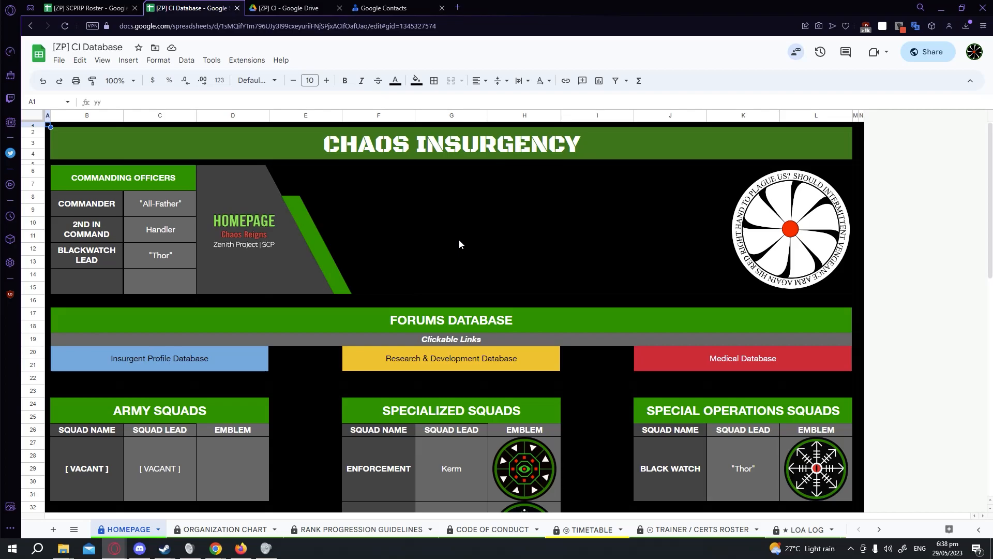
pyautogui.click(225, 529)
pyautogui.click(362, 529)
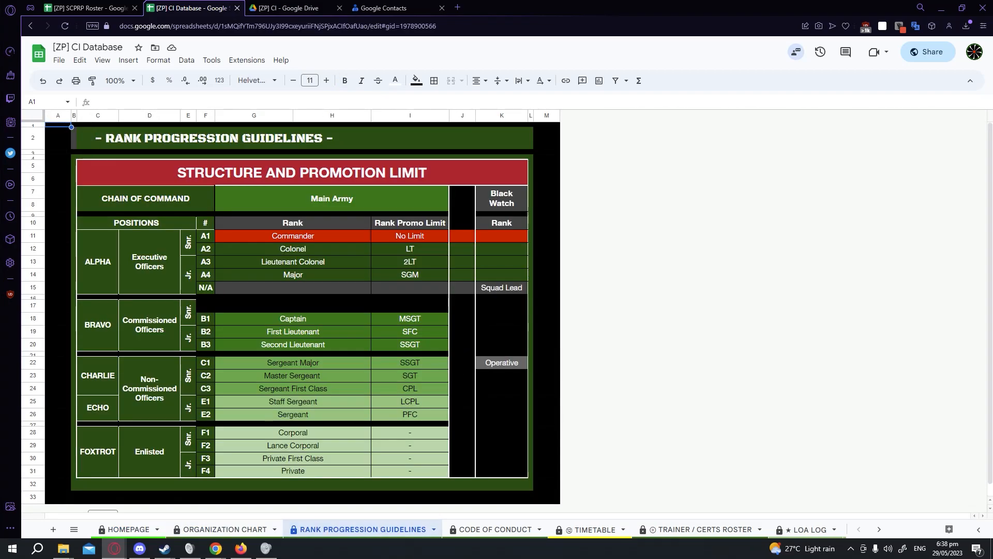
pyautogui.click(505, 528)
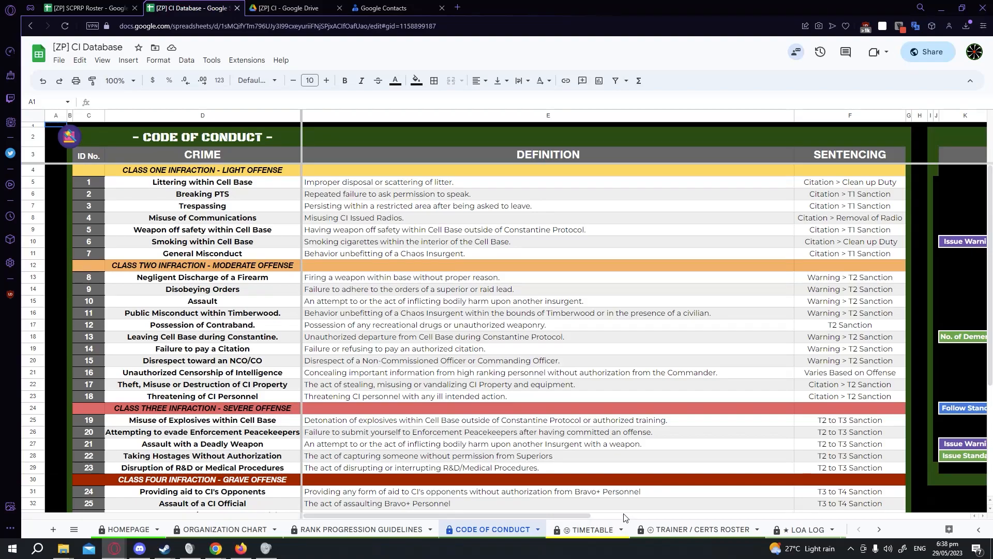
pyautogui.click(608, 527)
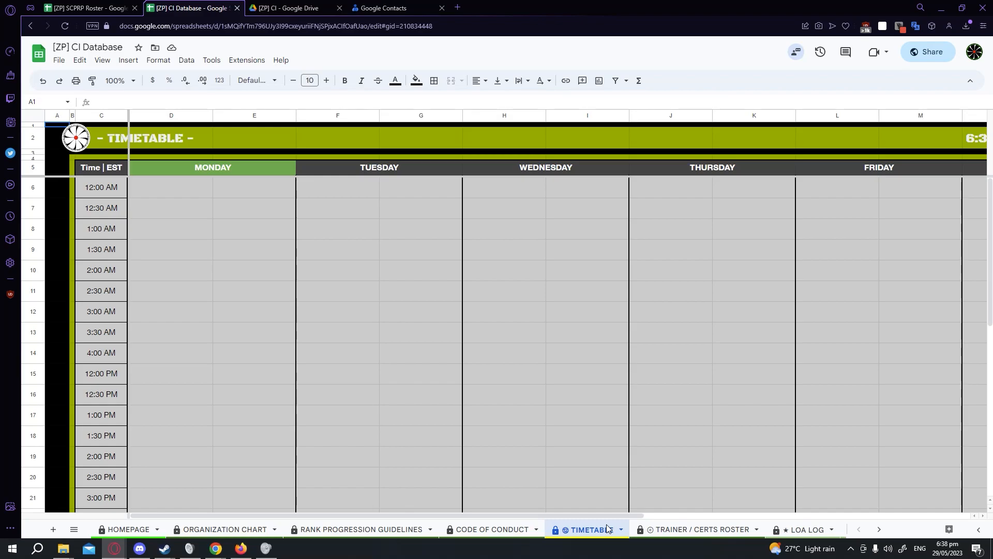
pyautogui.moveTo(539, 512); pyautogui.dragTo(868, 514)
pyautogui.moveTo(429, 122); pyautogui.dragTo(624, 332)
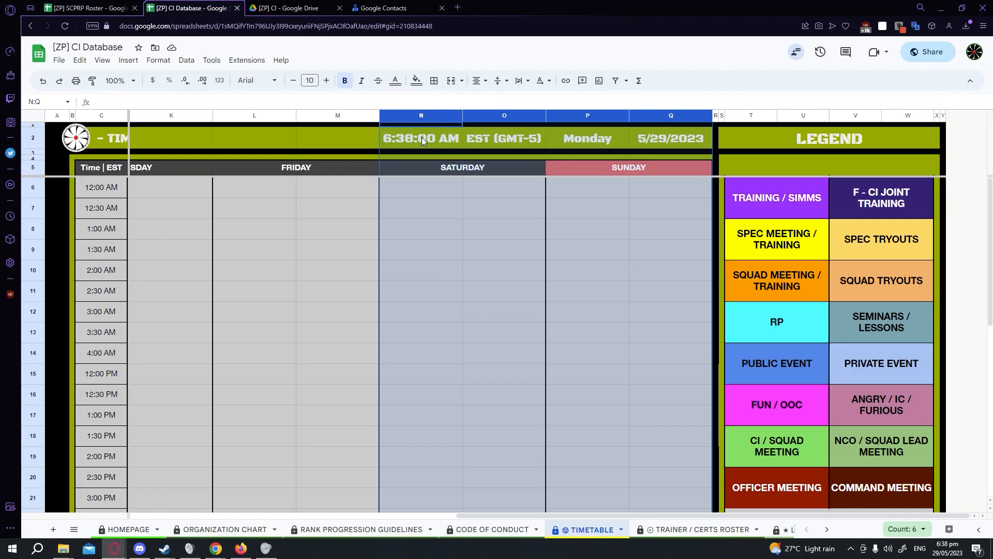
# Copy the TRAINING / SIMMS legend entry into Saturday's 12:30 AM timetable slot.
pyautogui.click(505, 143)
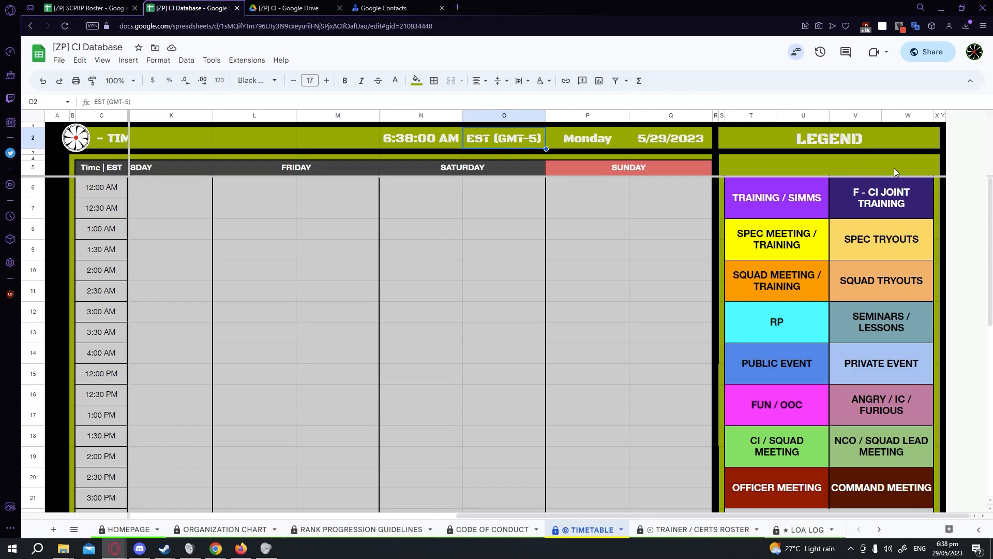
pyautogui.click(800, 199)
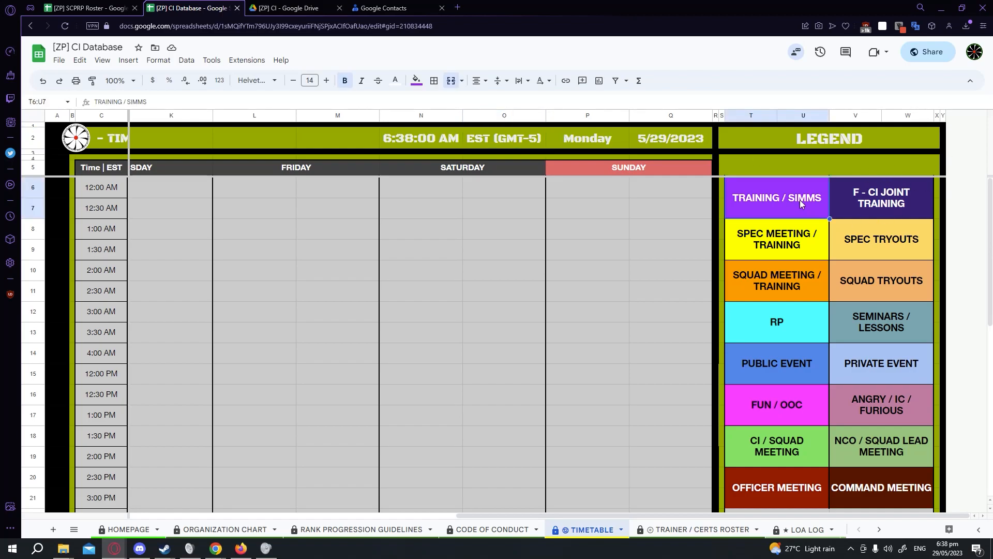
pyautogui.hotkey('ctrl', 'c')
pyautogui.click(414, 212)
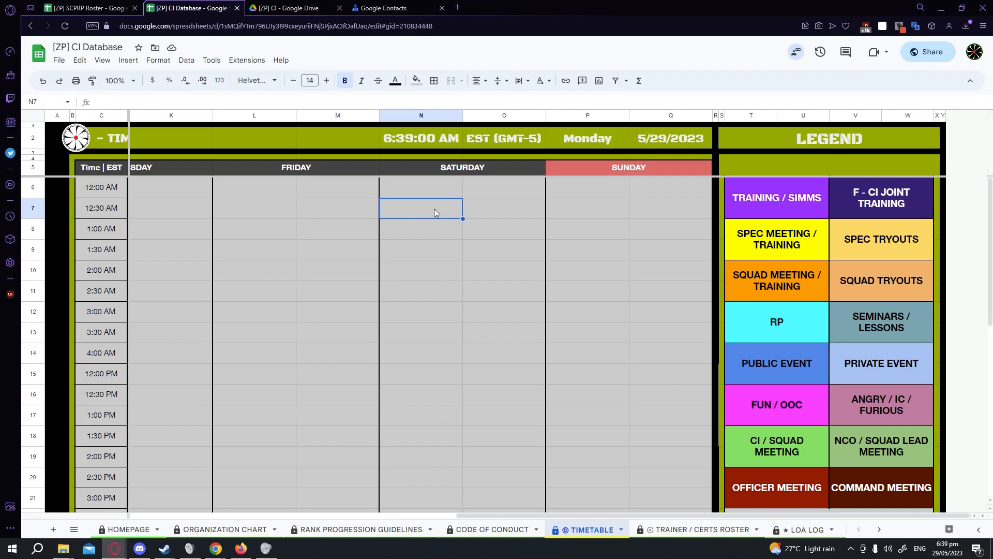
pyautogui.hotkey('ctrl', 'v')
pyautogui.click(442, 273)
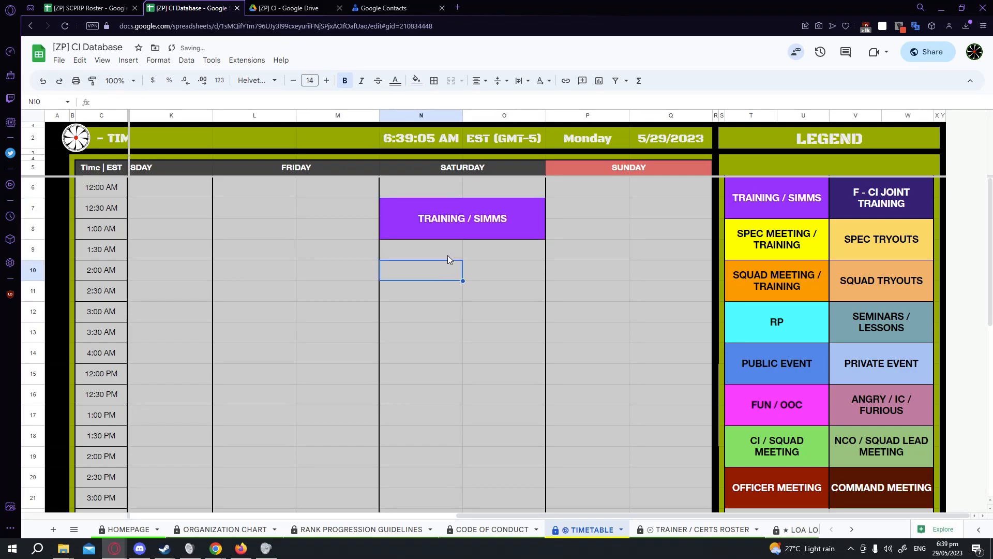
pyautogui.hotkey('ctrl', 'z')
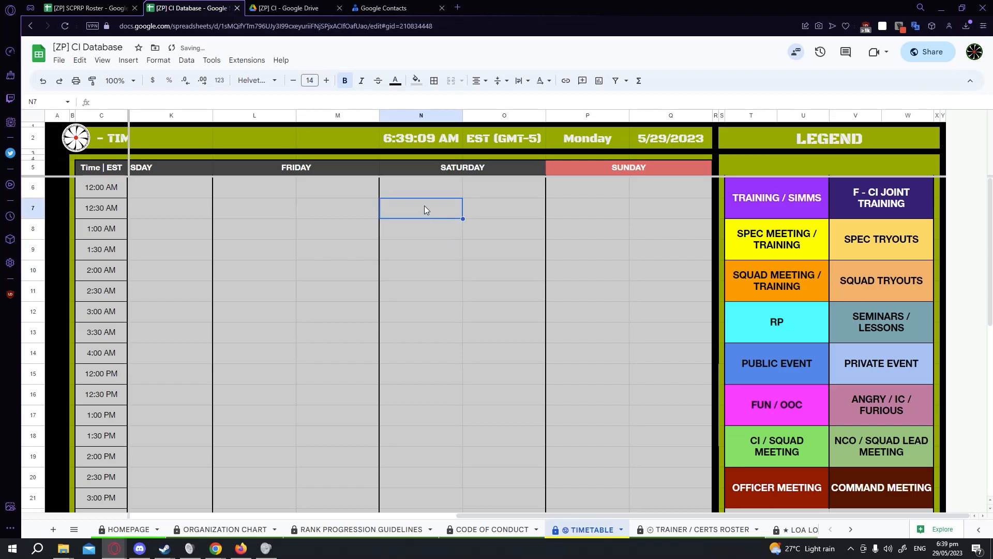
pyautogui.hotkey('ctrl', 'v')
# Merge the Saturday block from 12:30 AM to 2:00 AM across both Saturday columns.
pyautogui.moveTo(420, 214); pyautogui.dragTo(481, 278)
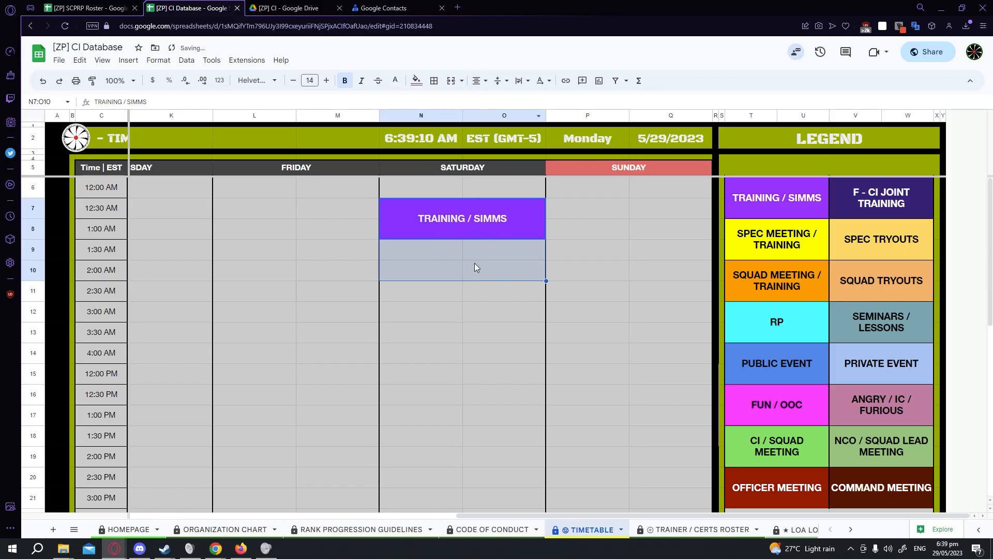
pyautogui.click(452, 86)
pyautogui.click(467, 353)
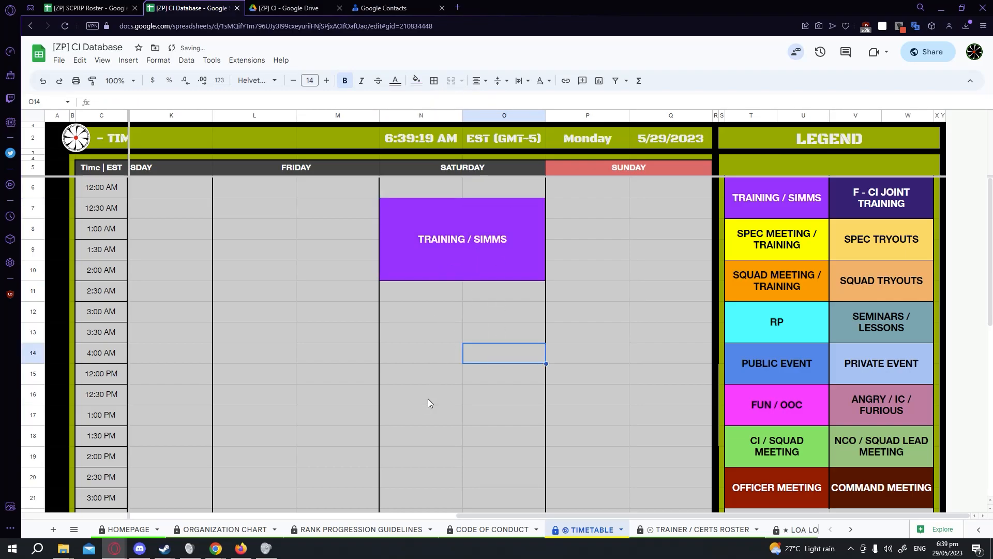
# Add a second line reading CI SSIMMS to the merged Saturday training block.
pyautogui.click(444, 245)
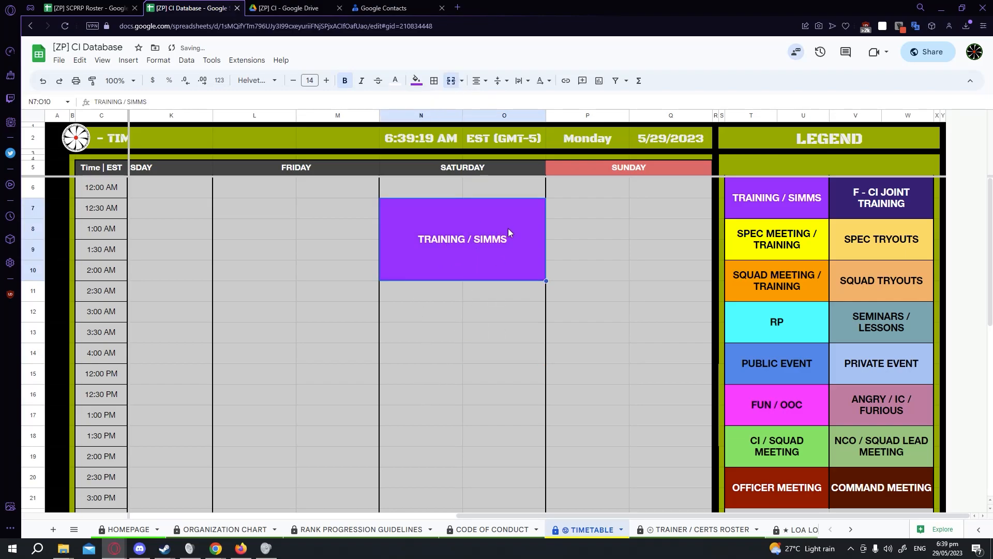
pyautogui.press('Return')
pyautogui.hotkey('alt', 'Return')
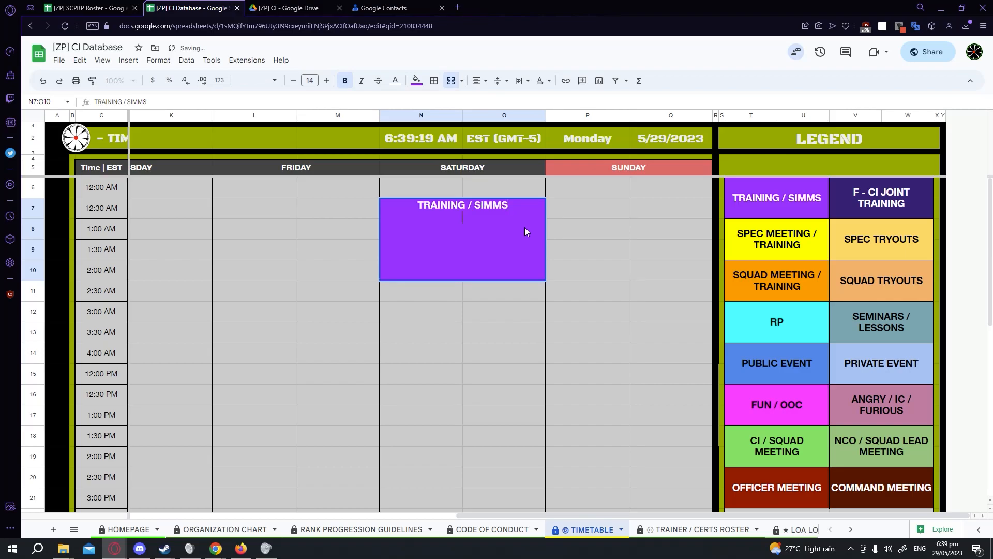
pyautogui.write('CI SSIMMS')
pyautogui.press('Return')
pyautogui.click(583, 243)
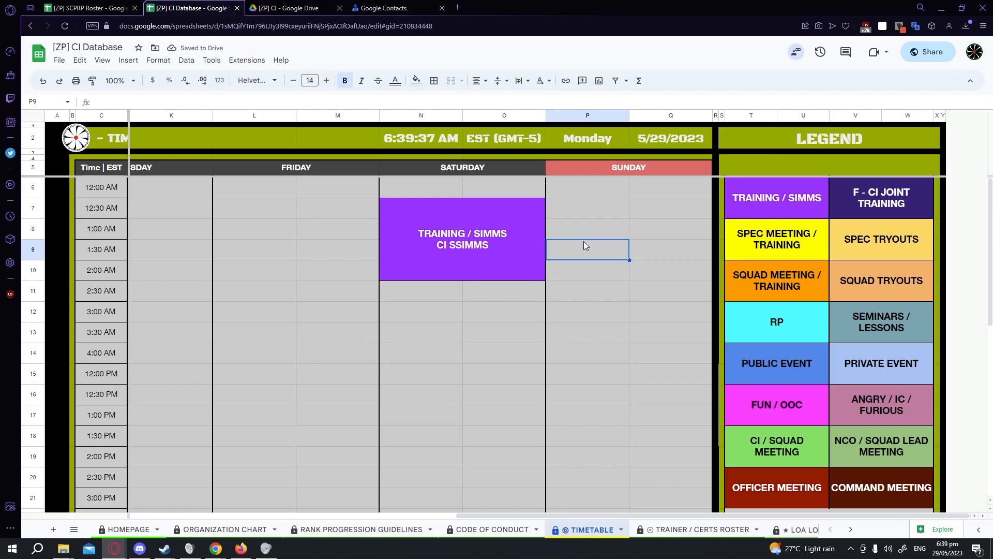
# Try pasting the blank Friday 12:30–2:00 AM cells over the Saturday block, then undo the paste.
pyautogui.click(238, 236)
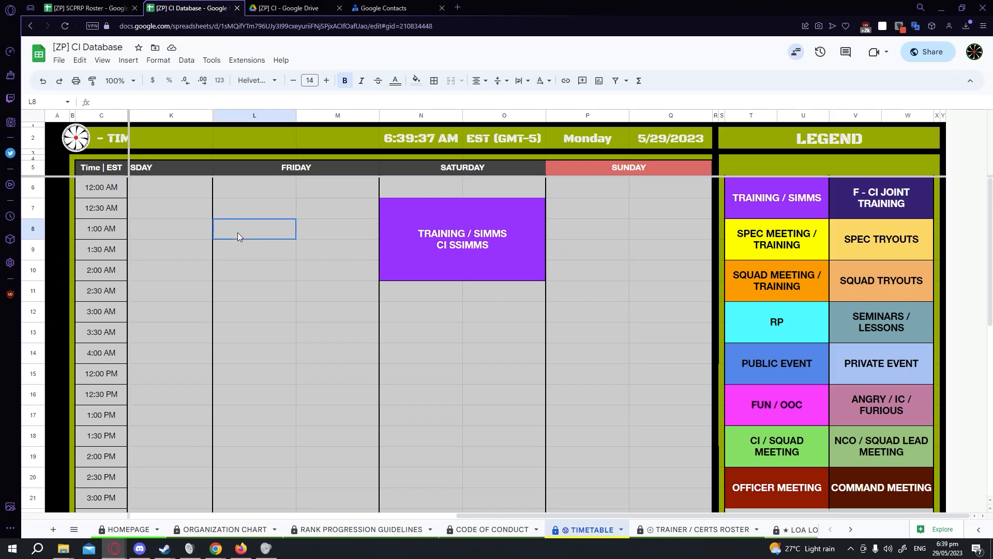
pyautogui.click(394, 213)
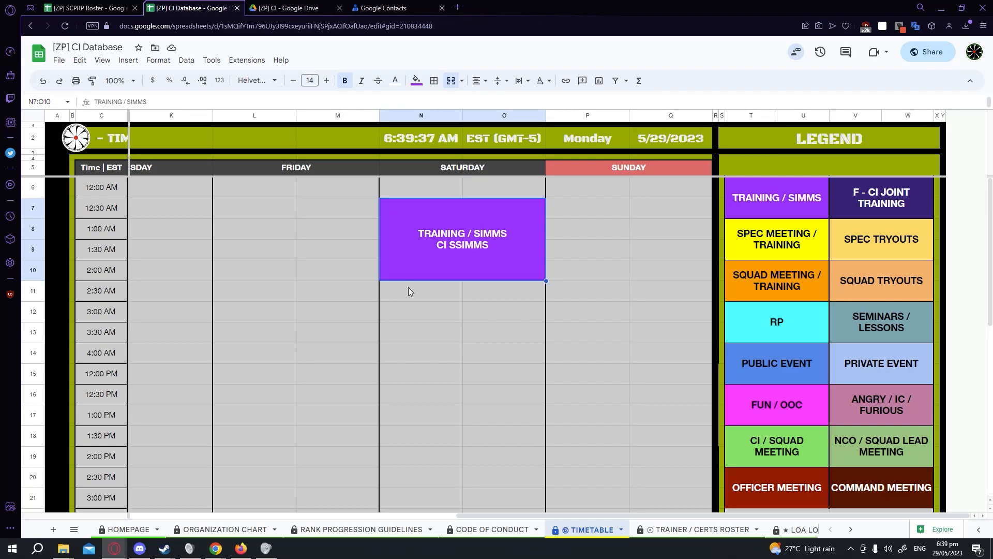
pyautogui.click(361, 213)
pyautogui.press('Down')
pyautogui.press('Down')
pyautogui.press('Down')
pyautogui.moveTo(252, 213); pyautogui.dragTo(336, 272)
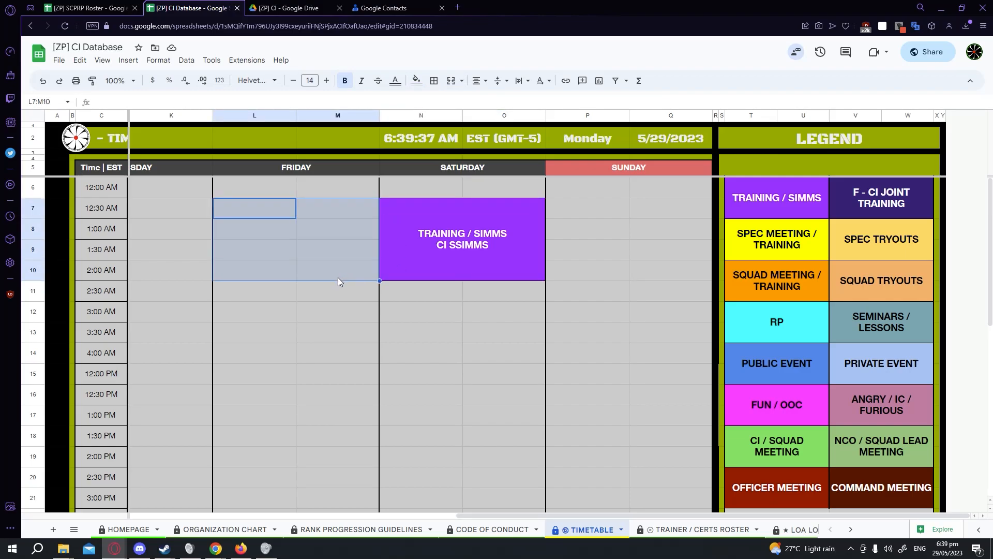
pyautogui.click(415, 217)
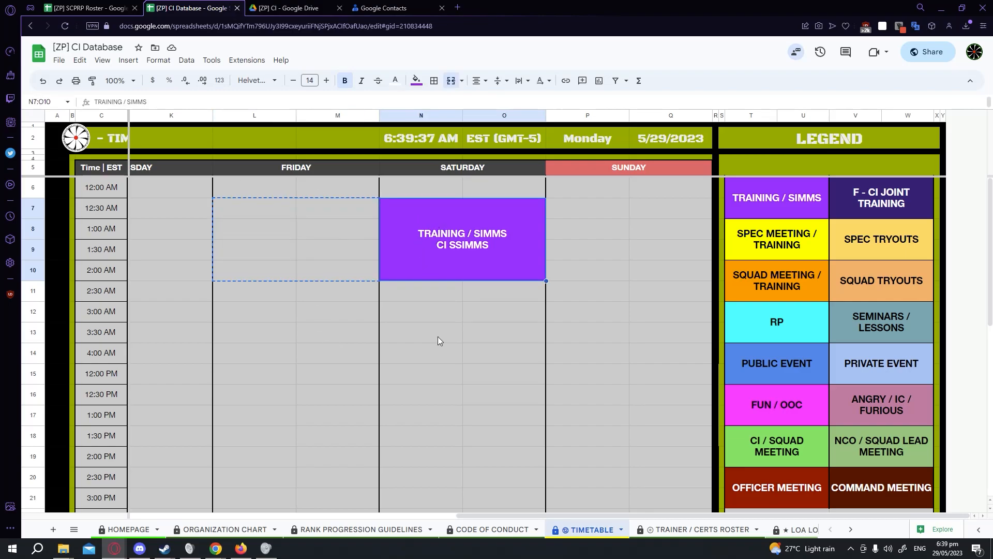
pyautogui.hotkey('ctrl', 'v')
pyautogui.click(444, 374)
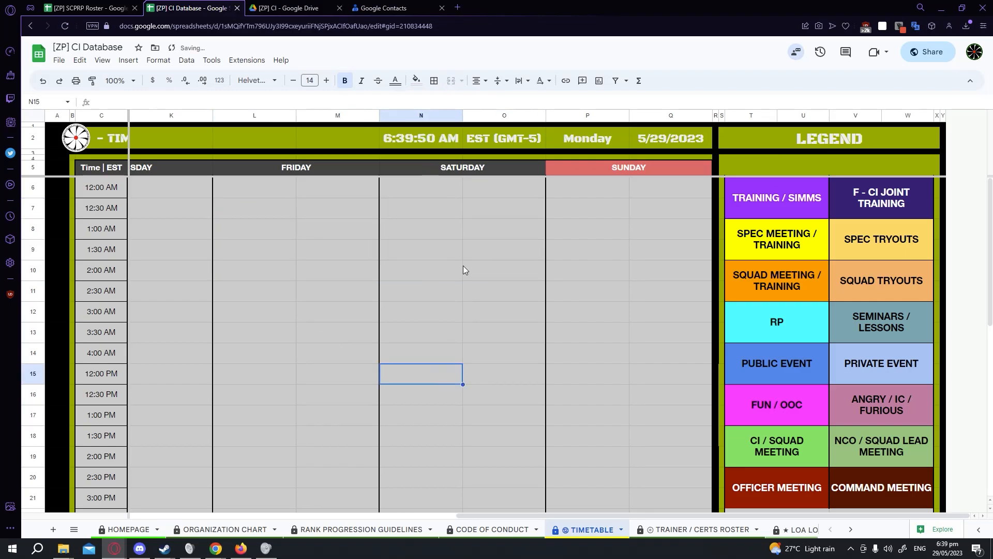
pyautogui.hotkey('ctrl', 'z')
# Try pasting the blank Friday 2:30 AM row onto Saturday's 2:00 AM slot, then undo it.
pyautogui.moveTo(264, 294); pyautogui.dragTo(335, 291)
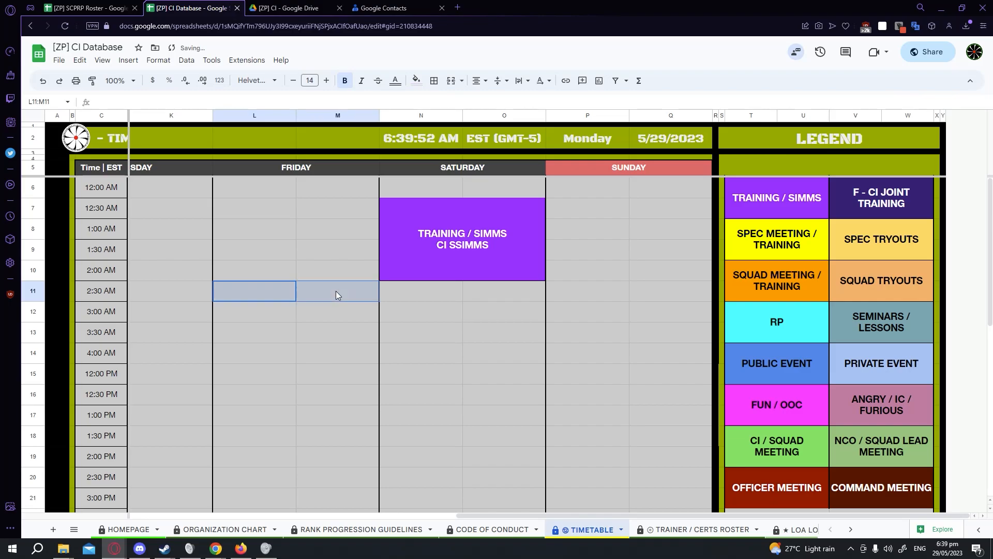
pyautogui.hotkey('ctrl', 'c')
pyautogui.click(446, 275)
pyautogui.hotkey('ctrl', 'v')
pyautogui.click(475, 353)
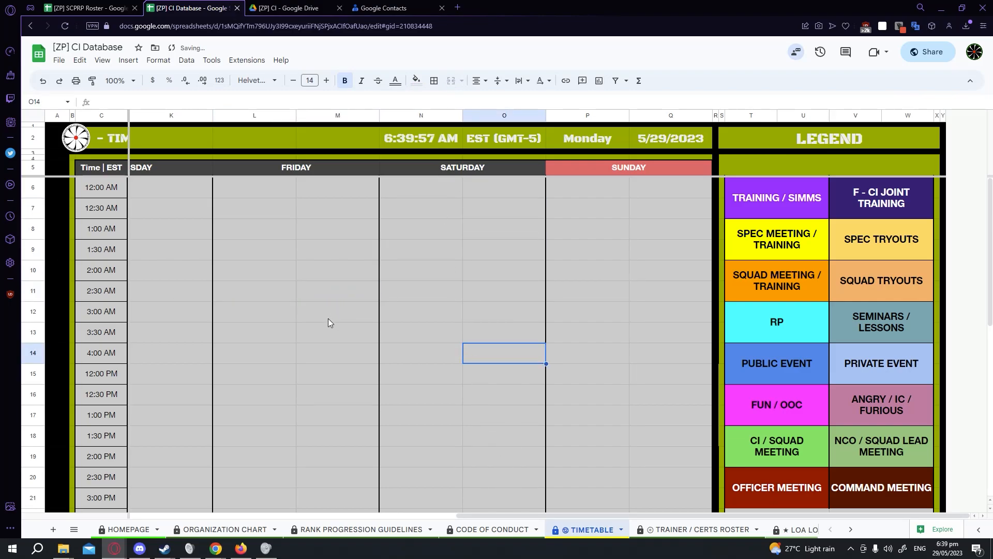
pyautogui.hotkey('ctrl', 'z')
pyautogui.click(466, 341)
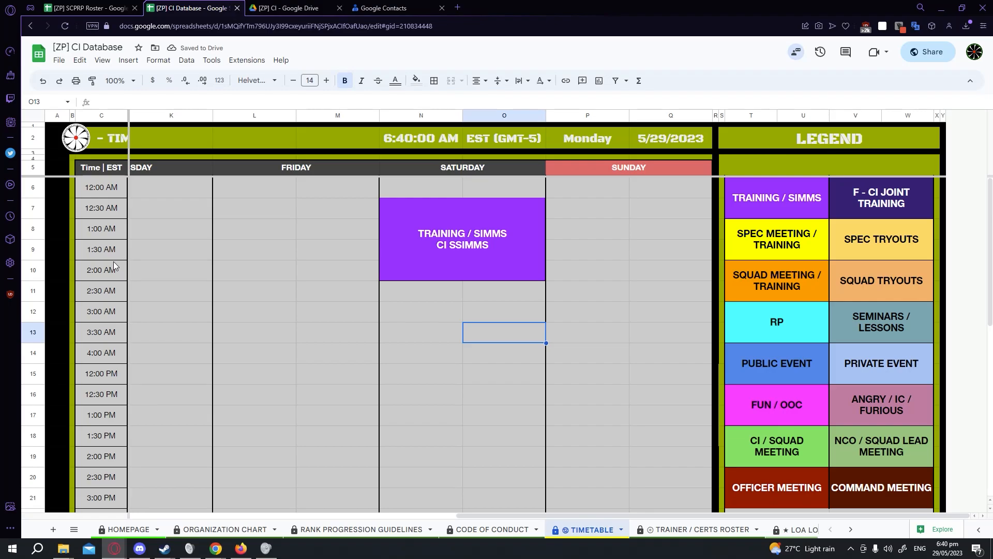
pyautogui.scroll(-6, 113, 263)
pyautogui.scroll(6, 112, 263)
pyautogui.scroll(-2, 119, 329)
pyautogui.scroll(2, 94, 345)
# Fill the 12:00 AM time cell green, then undo the fill.
pyautogui.click(110, 193)
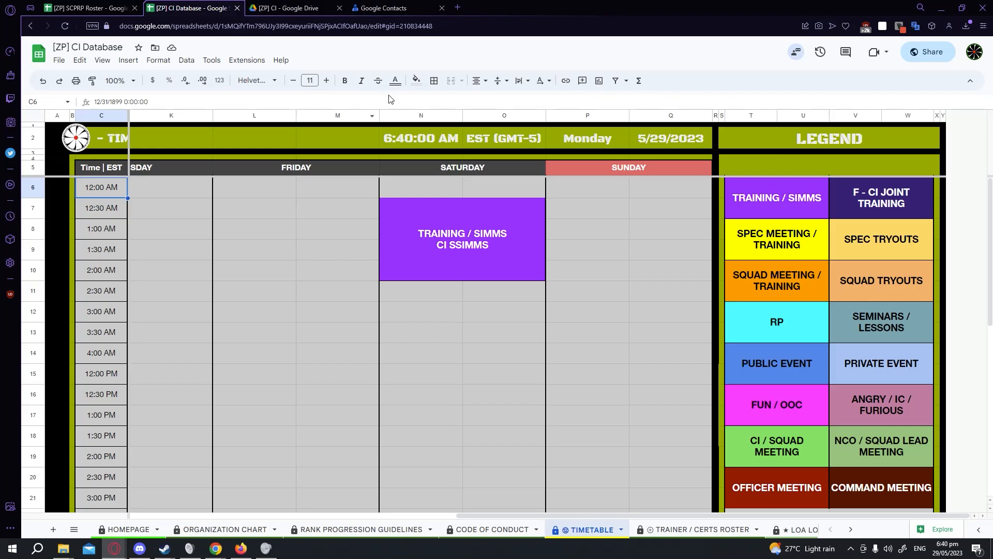
pyautogui.click(416, 80)
pyautogui.click(465, 128)
pyautogui.click(268, 239)
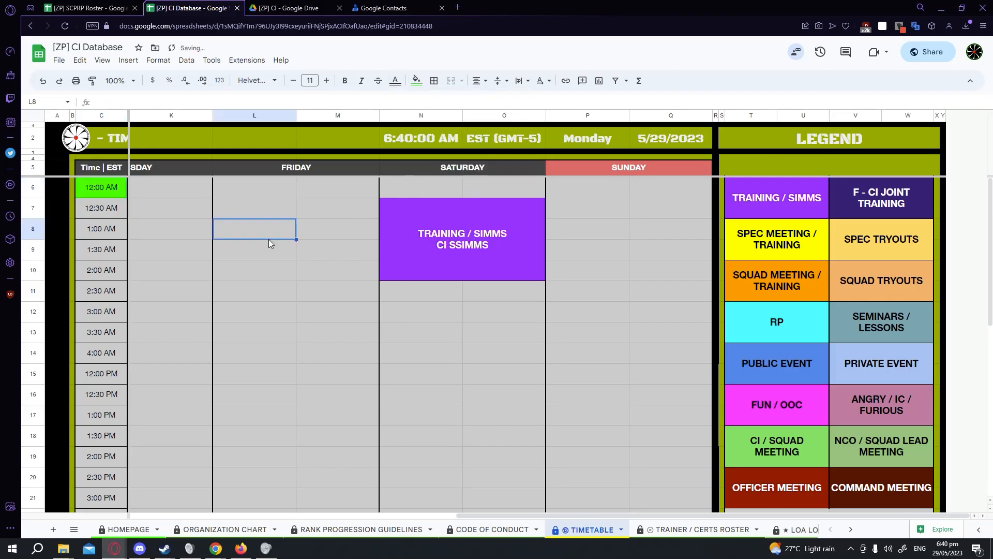
pyautogui.click(113, 186)
pyautogui.hotkey('ctrl', 'z')
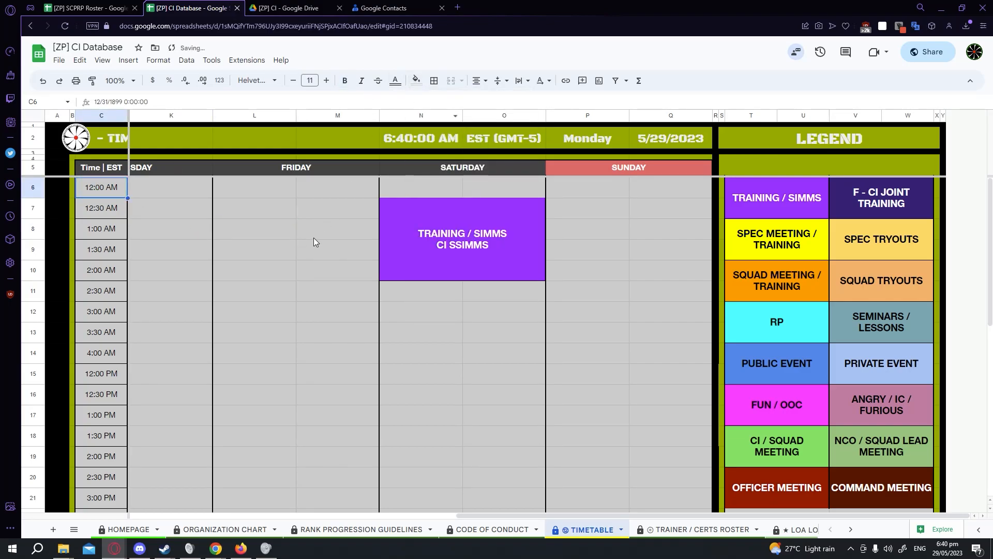
# Scroll across the timetable to examine the weekday columns from Monday to Sunday.
pyautogui.click(315, 235)
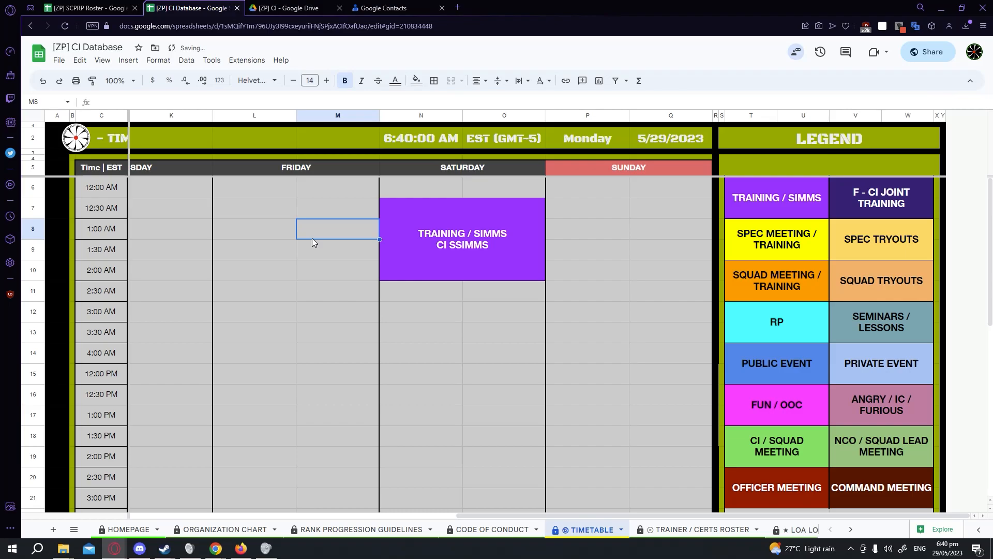
pyautogui.moveTo(647, 514); pyautogui.dragTo(299, 506)
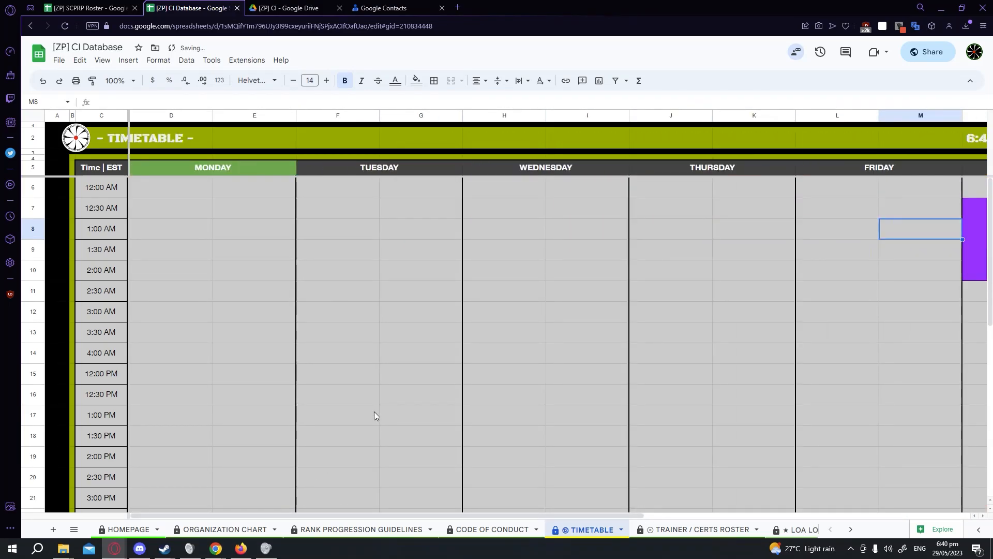
pyautogui.click(211, 168)
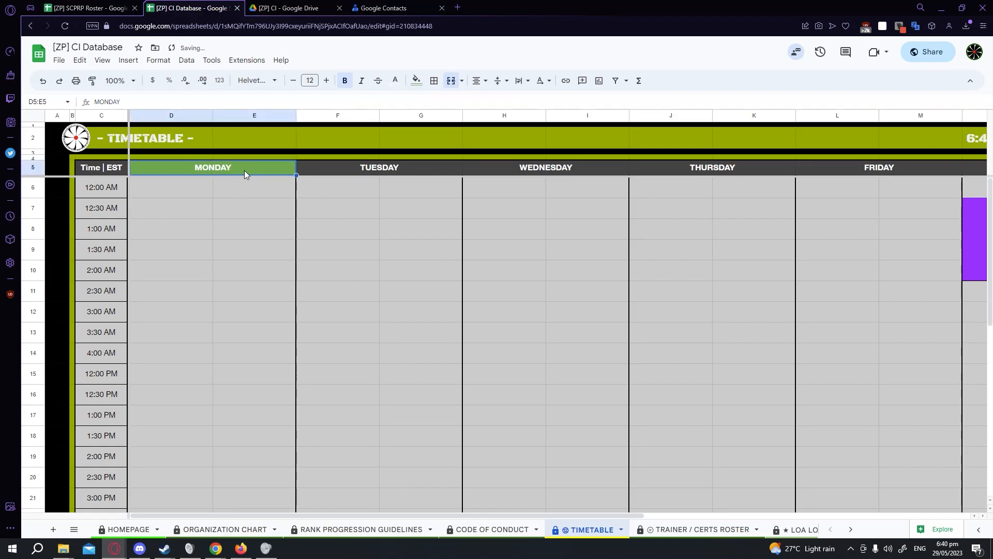
pyautogui.moveTo(425, 516); pyautogui.dragTo(724, 499)
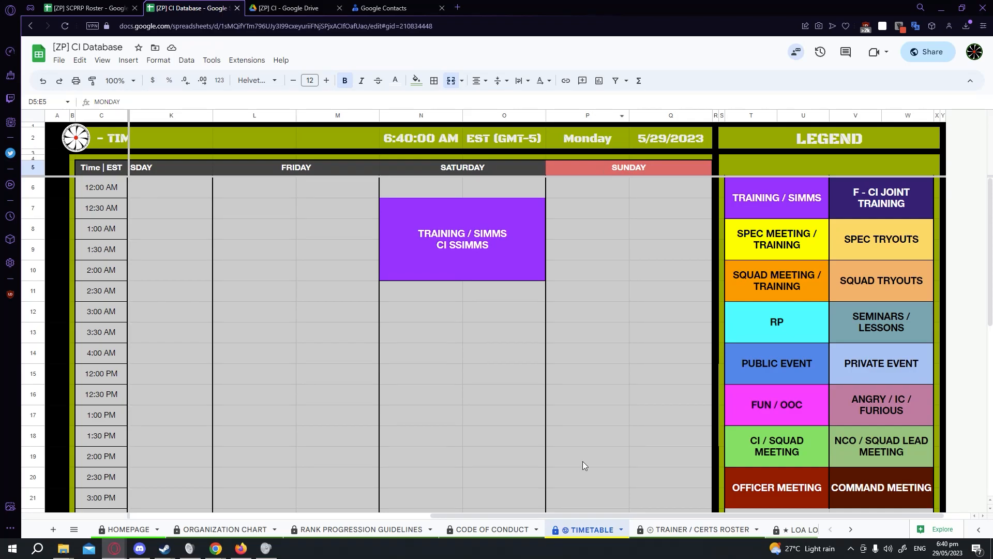
pyautogui.moveTo(565, 514); pyautogui.dragTo(207, 510)
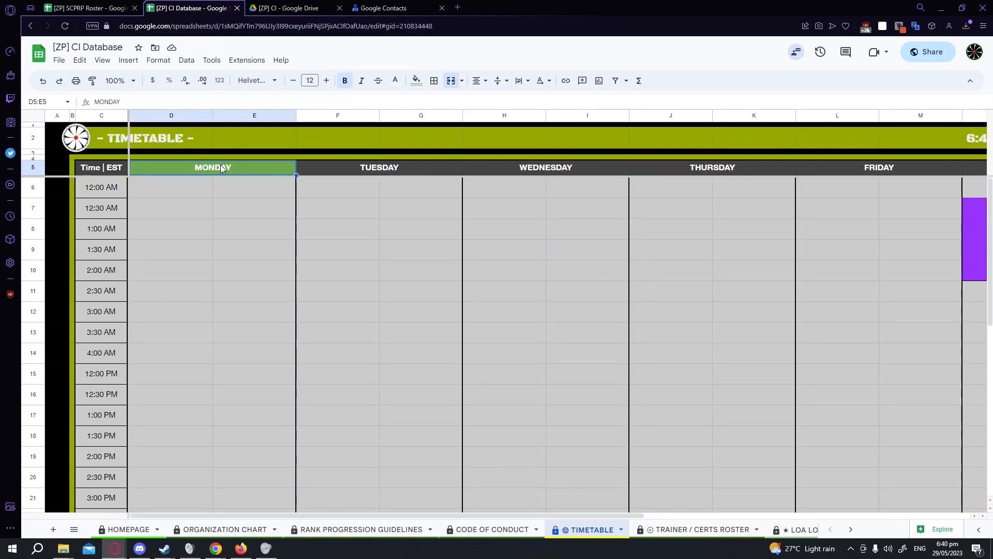
pyautogui.click(169, 188)
pyautogui.click(246, 166)
pyautogui.click(172, 224)
pyautogui.scroll(-2, 110, 443)
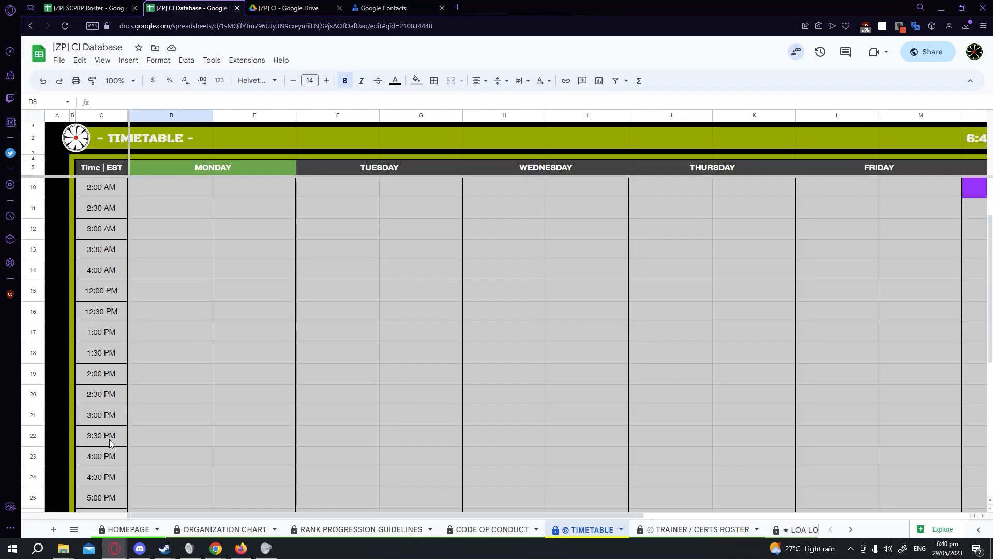
pyautogui.scroll(2, 110, 408)
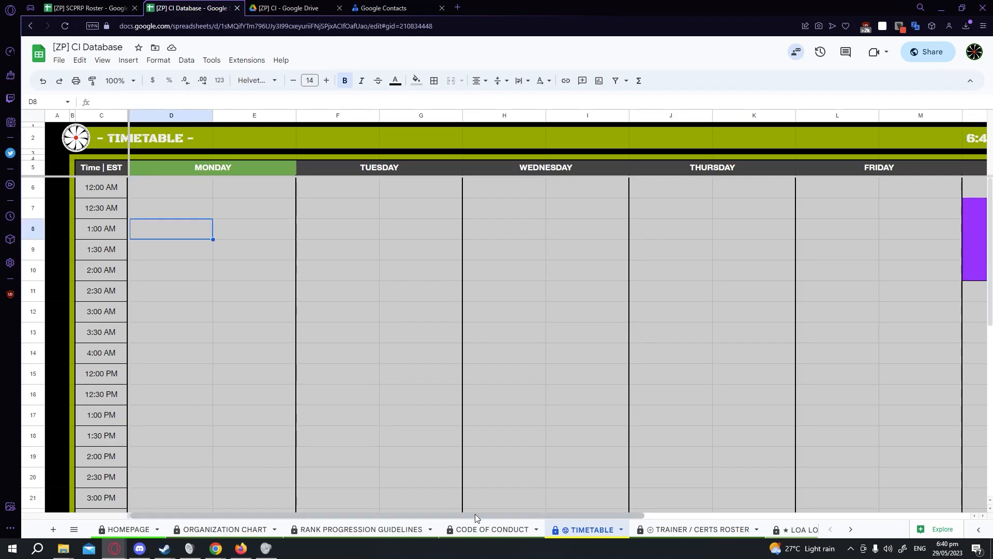
# Open the Trainer / Certs Roster sheet and look over its trainer certification tables.
pyautogui.click(693, 529)
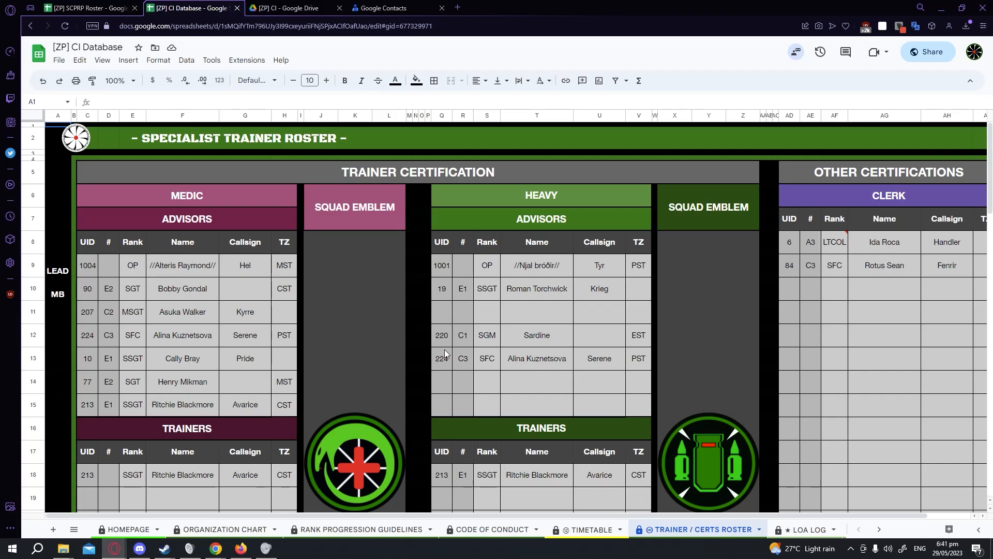
pyautogui.moveTo(435, 514); pyautogui.dragTo(477, 515)
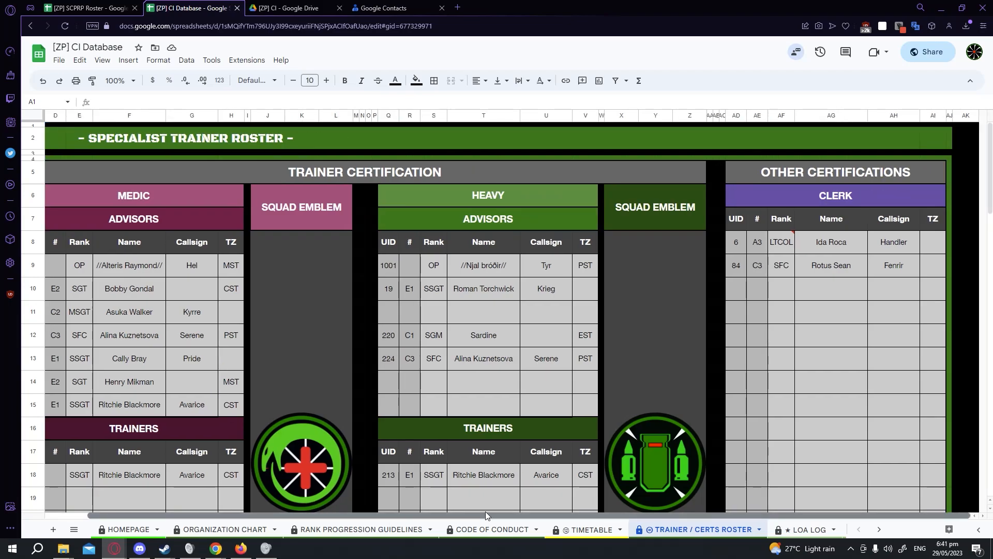
pyautogui.hscroll(-3, 427, 501)
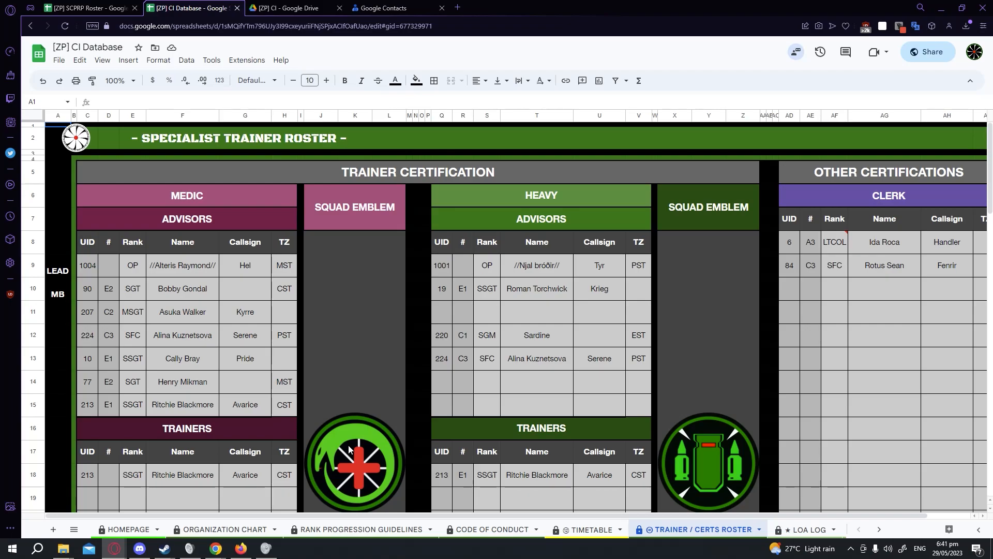
# Switch to the SCPRP Roster spreadsheet and open its Chaos Insurgency sheet.
pyautogui.click(88, 8)
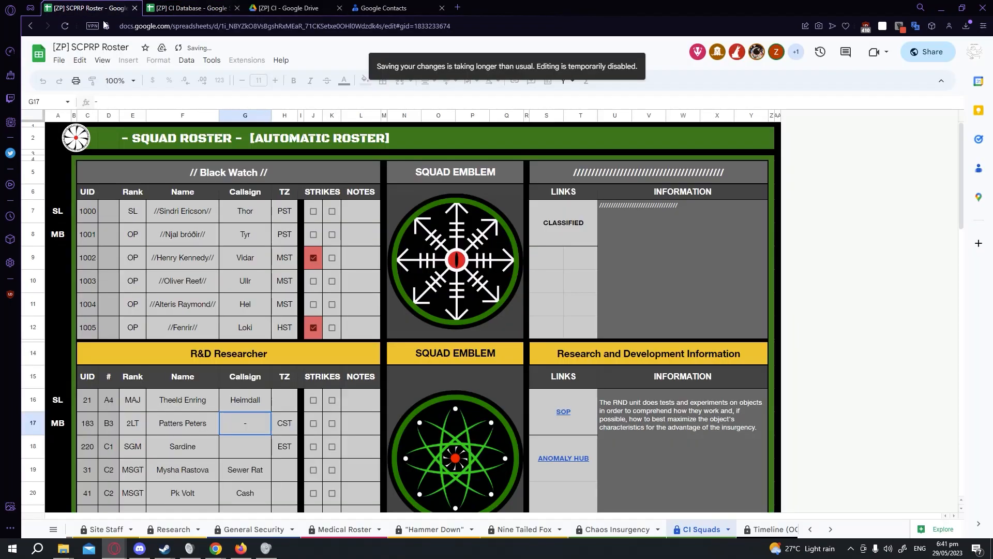
pyautogui.click(634, 536)
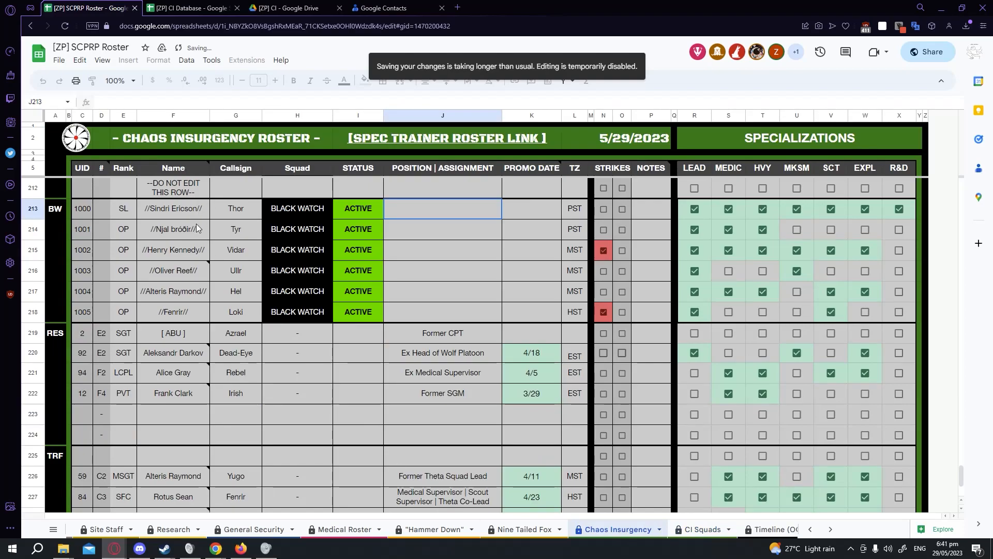
# Return to the CI Database and scroll down the Trainer / Certs Roster sheet.
pyautogui.click(192, 7)
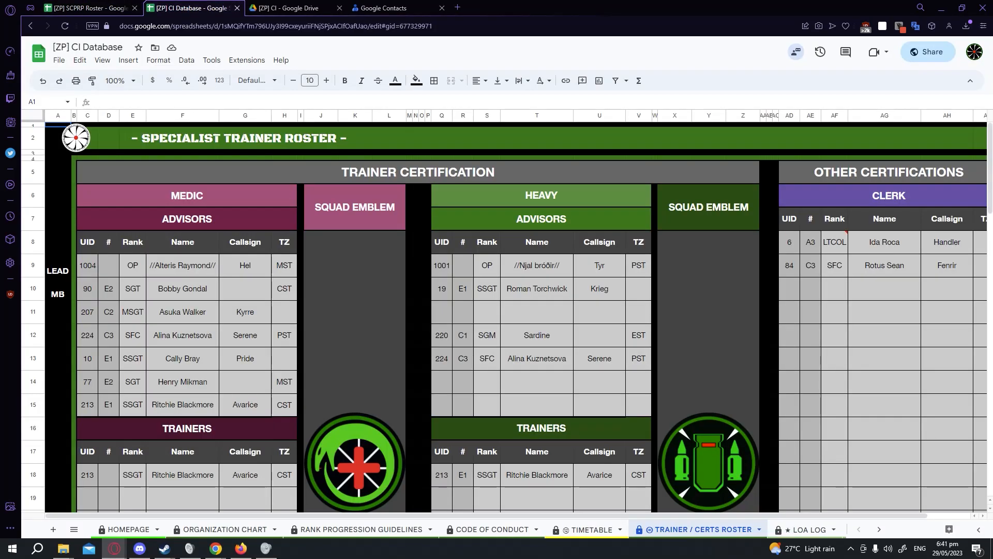
pyautogui.scroll(-3, 412, 481)
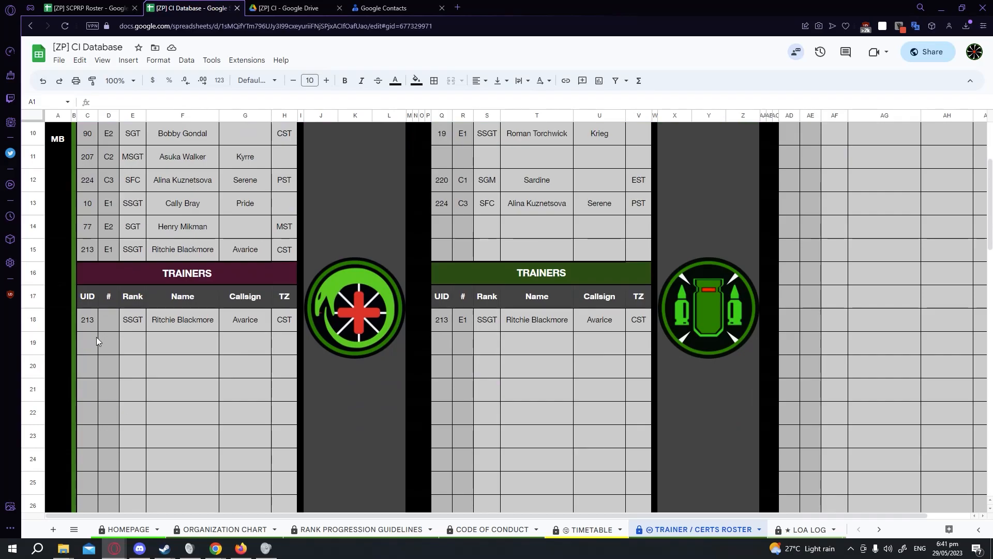
# Enter UID 6 in the first empty row of the medic Trainers table.
pyautogui.click(97, 340)
pyautogui.write('6')
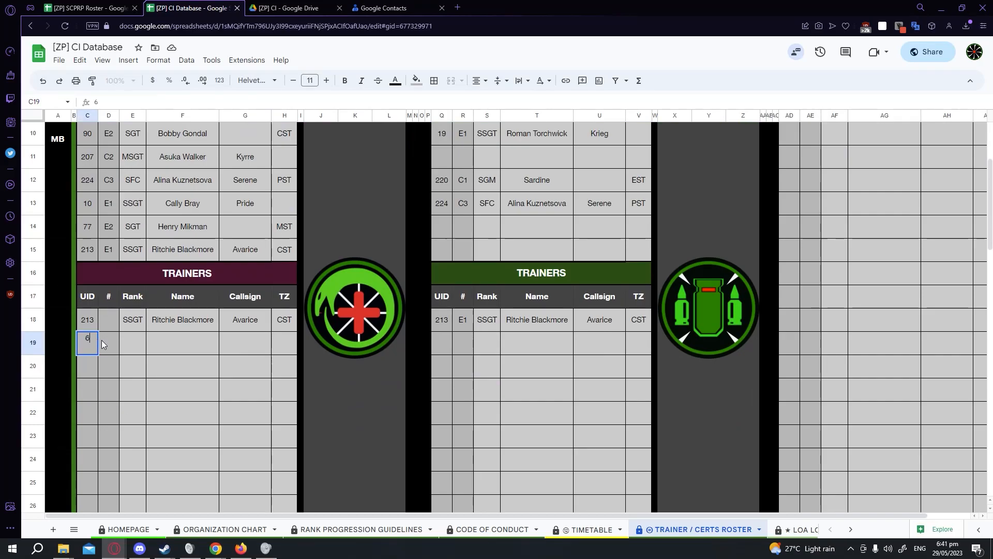
pyautogui.press('Return')
# Inspect the lookup formulas and the rank dropdown list in the new trainer row's cells.
pyautogui.moveTo(107, 344); pyautogui.dragTo(271, 347)
pyautogui.click(262, 396)
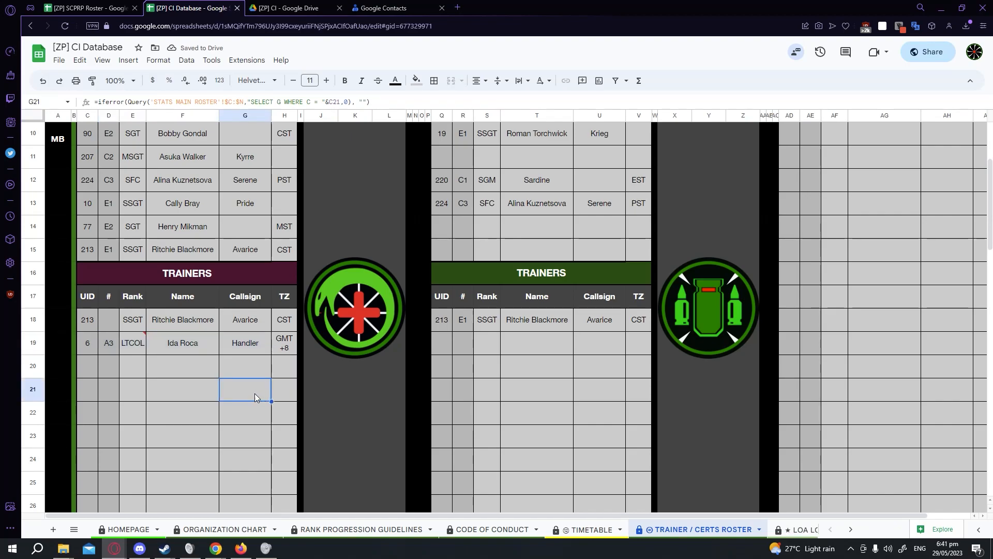
pyautogui.doubleClick(133, 343)
pyautogui.scroll(-3, 190, 466)
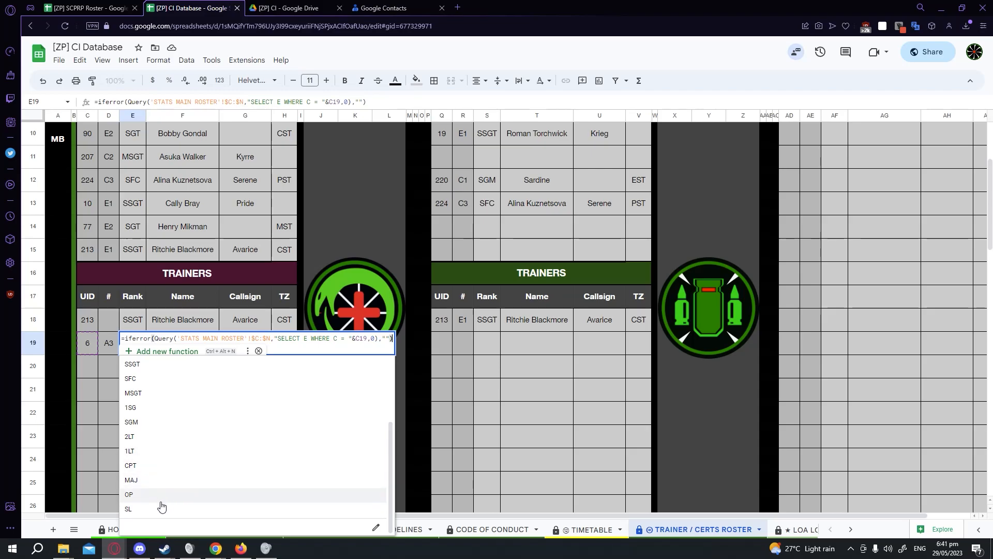
pyautogui.click(91, 420)
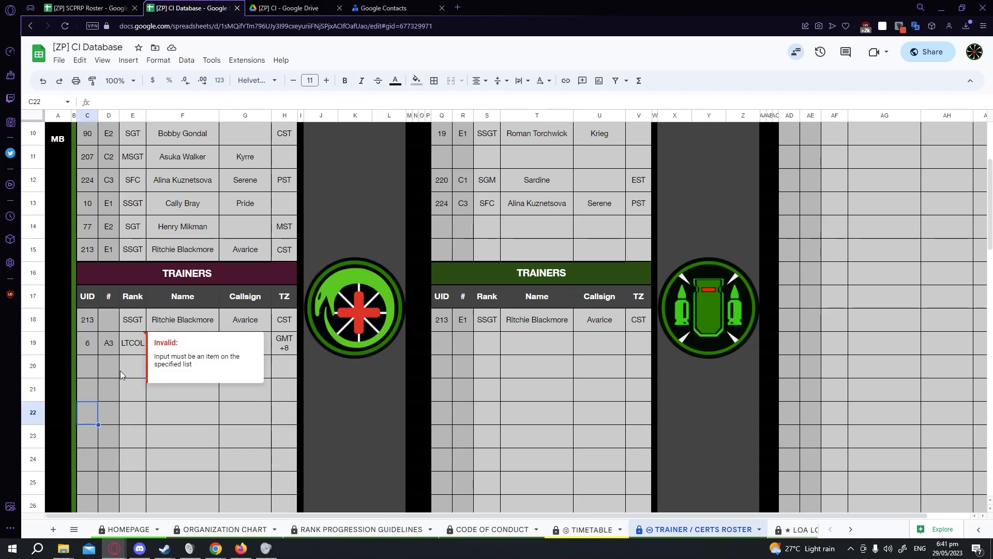
# Undo the UID entry, redo it, and undo it again.
pyautogui.hotkey('ctrl', 'z')
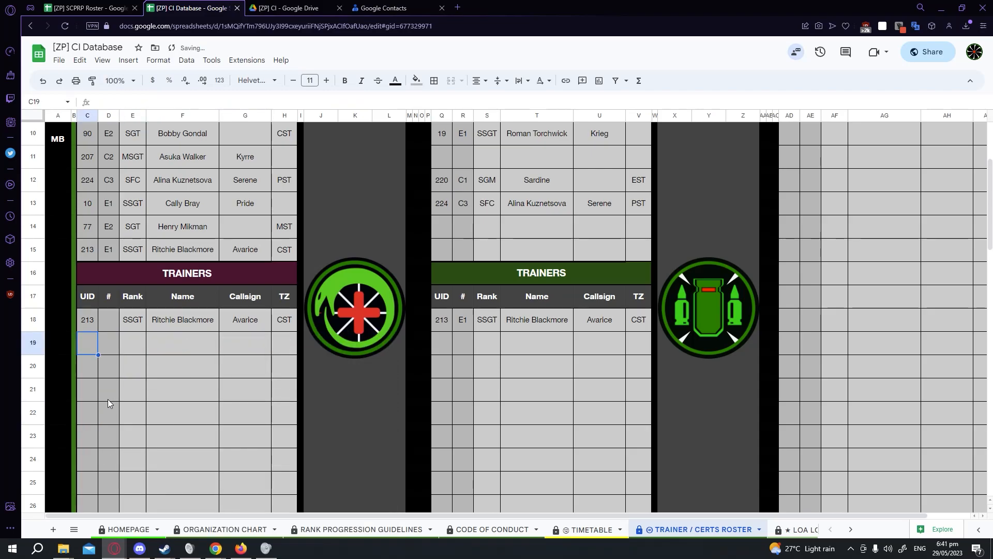
pyautogui.hotkey('ctrl', 'y')
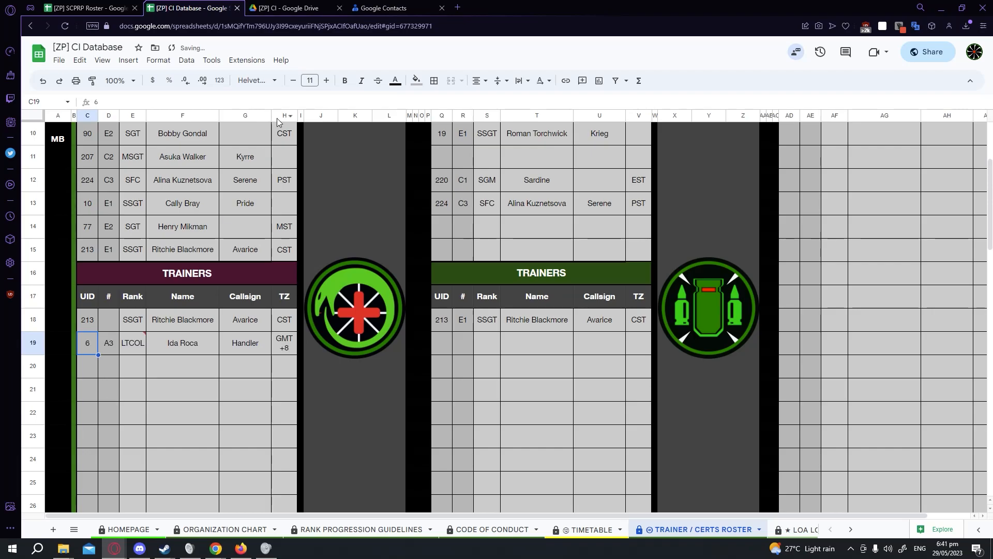
pyautogui.hotkey('ctrl', 'z')
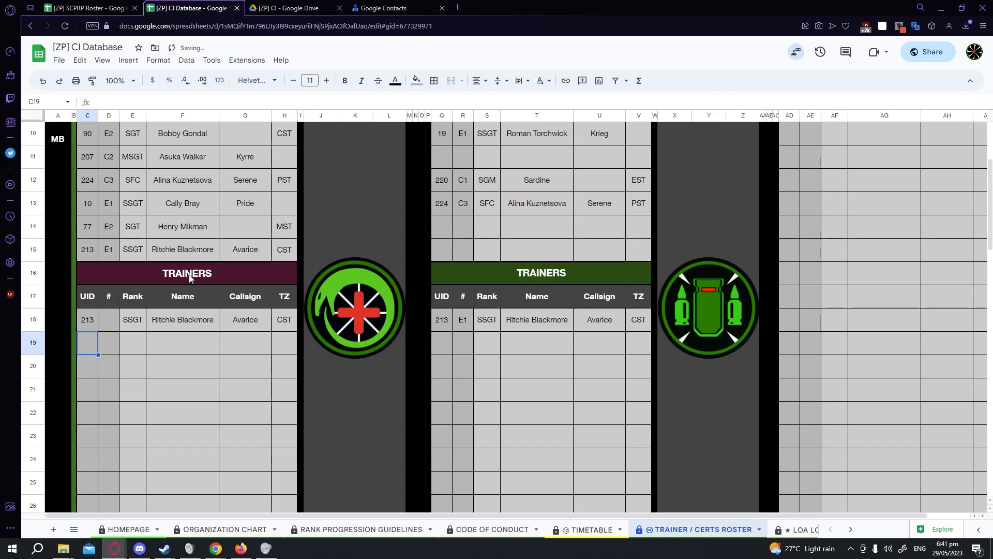
# Inspect the formulas in the empty trainer row's cells and glance at the SCPRP Roster spreadsheet.
pyautogui.click(103, 343)
pyautogui.click(137, 350)
pyautogui.click(178, 349)
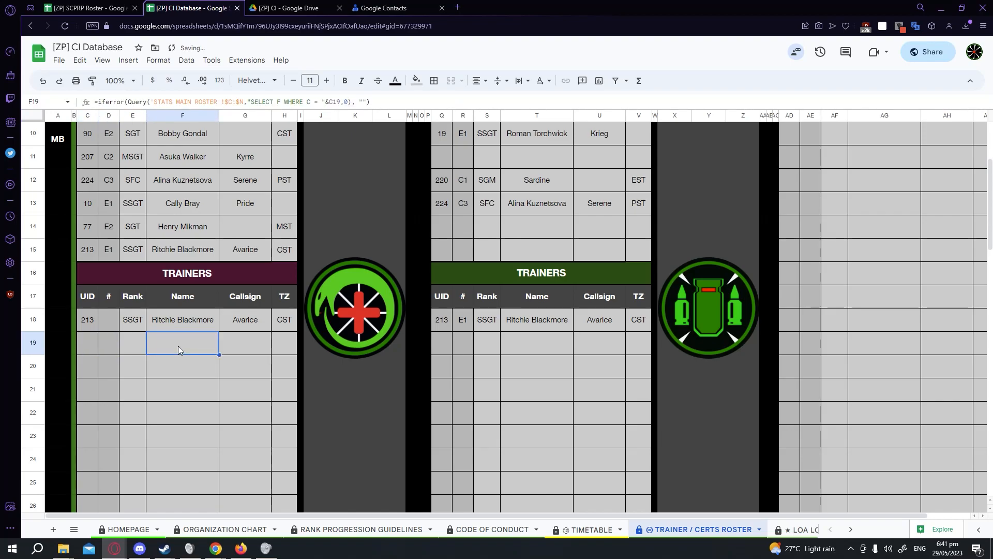
pyautogui.click(118, 349)
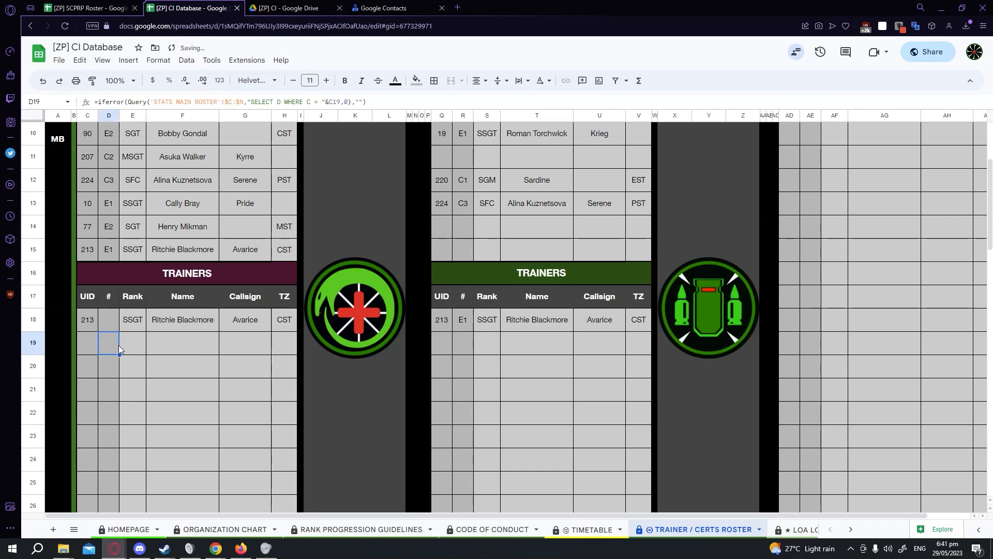
pyautogui.click(85, 8)
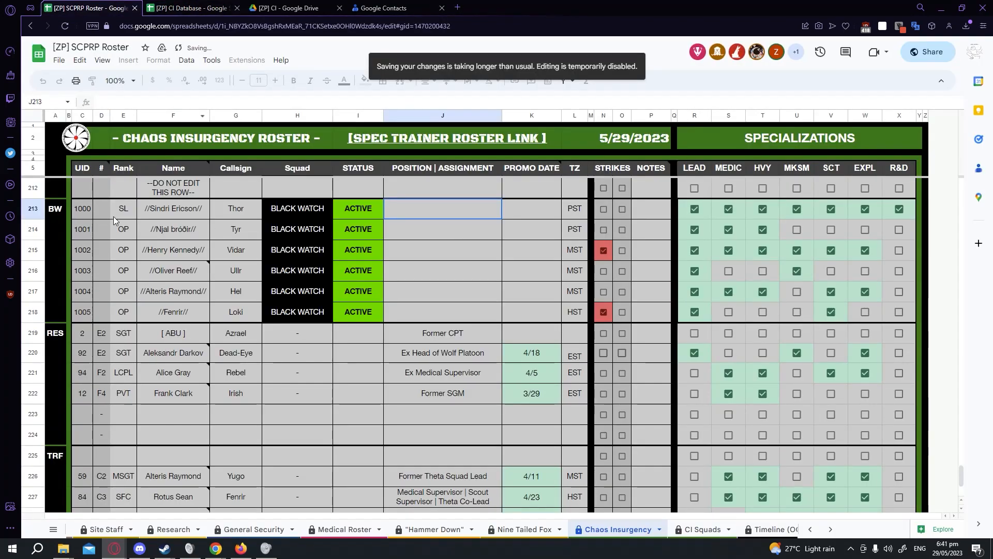
pyautogui.click(188, 8)
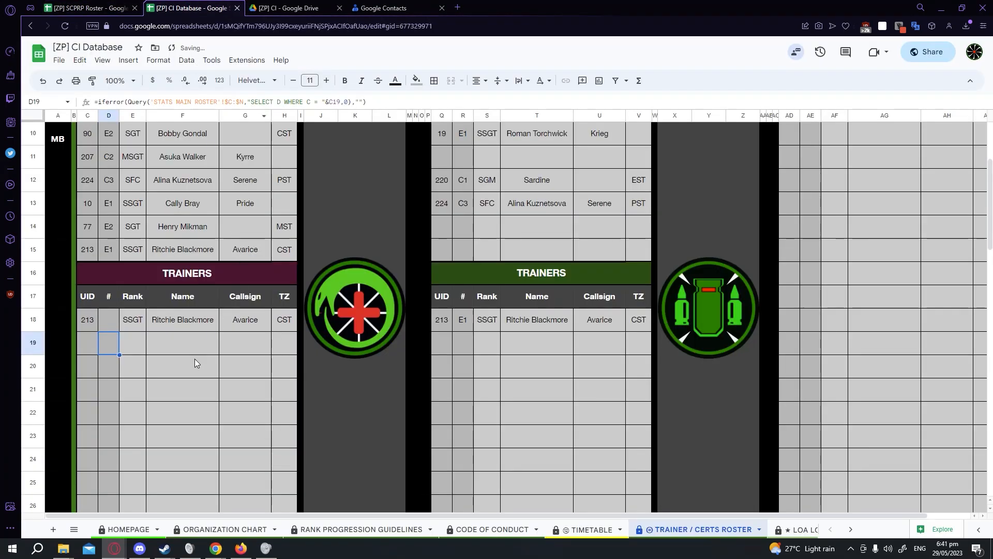
# Add UID 6 as a new trainer in the first empty row of the medic Trainers table.
pyautogui.click(91, 347)
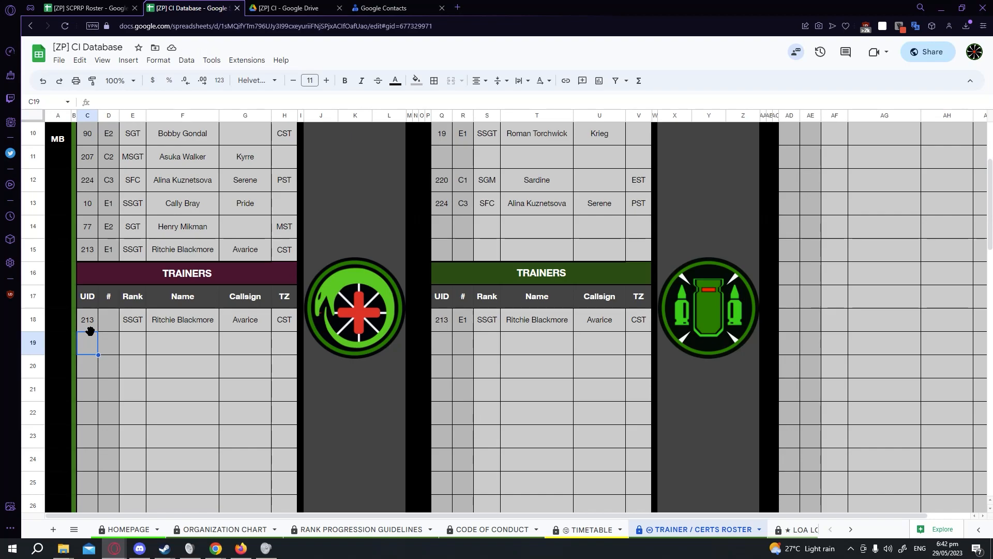
pyautogui.write('6')
pyautogui.press('Return')
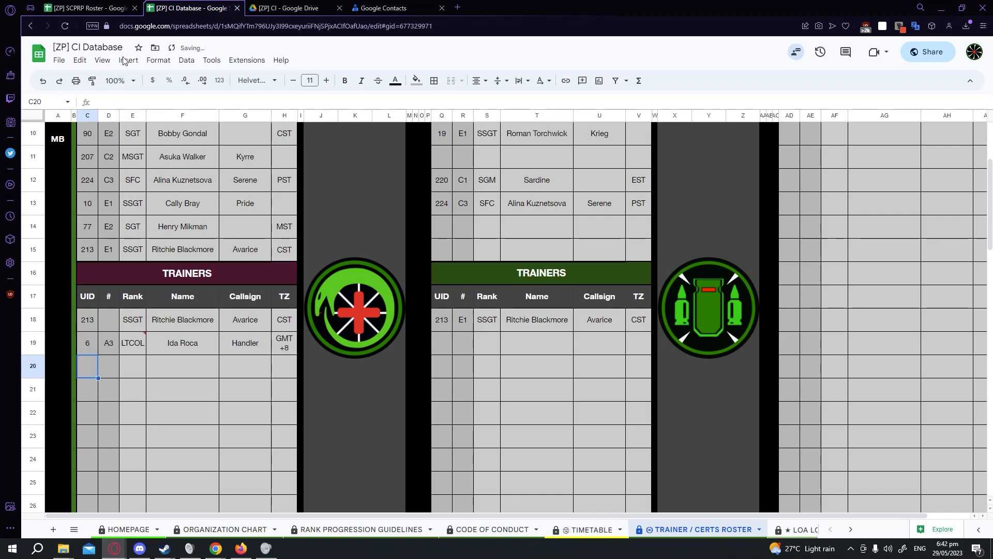
pyautogui.click(106, 343)
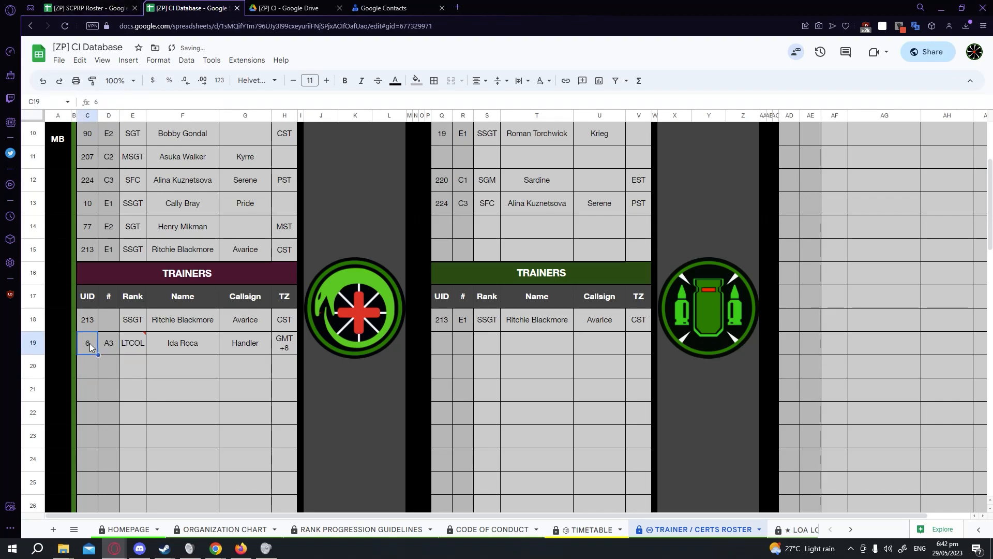
# Compare the UID 6 row at the top of the SCPRP Chaos Insurgency roster with the new trainer row in the CI Database.
pyautogui.click(86, 8)
pyautogui.scroll(20, 237, 354)
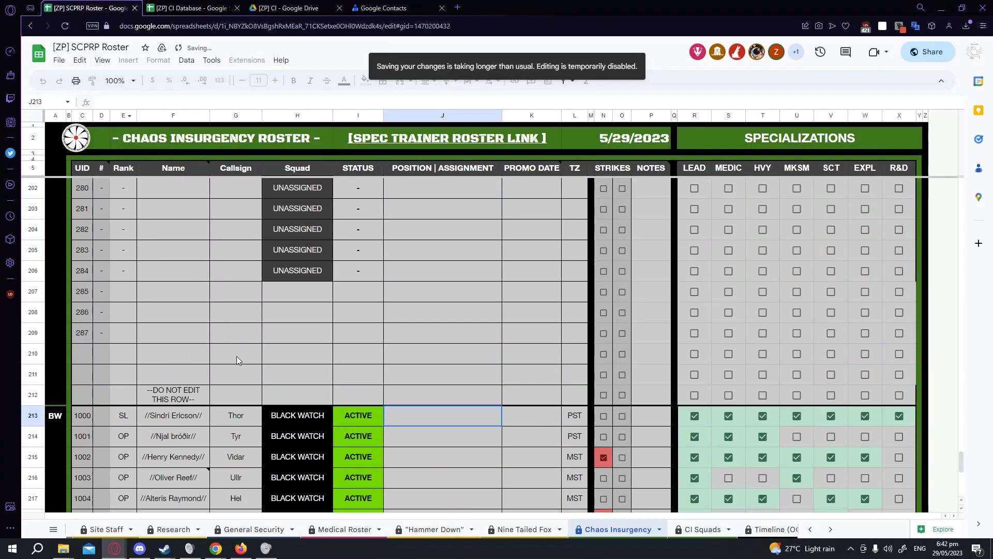
pyautogui.moveTo(960, 387); pyautogui.dragTo(960, 189)
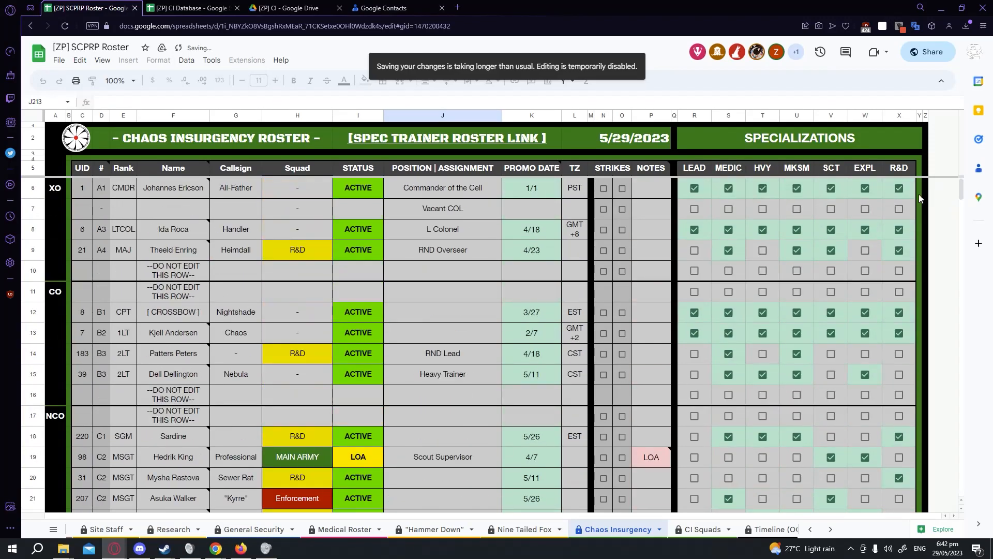
pyautogui.click(84, 232)
pyautogui.moveTo(99, 233); pyautogui.dragTo(575, 235)
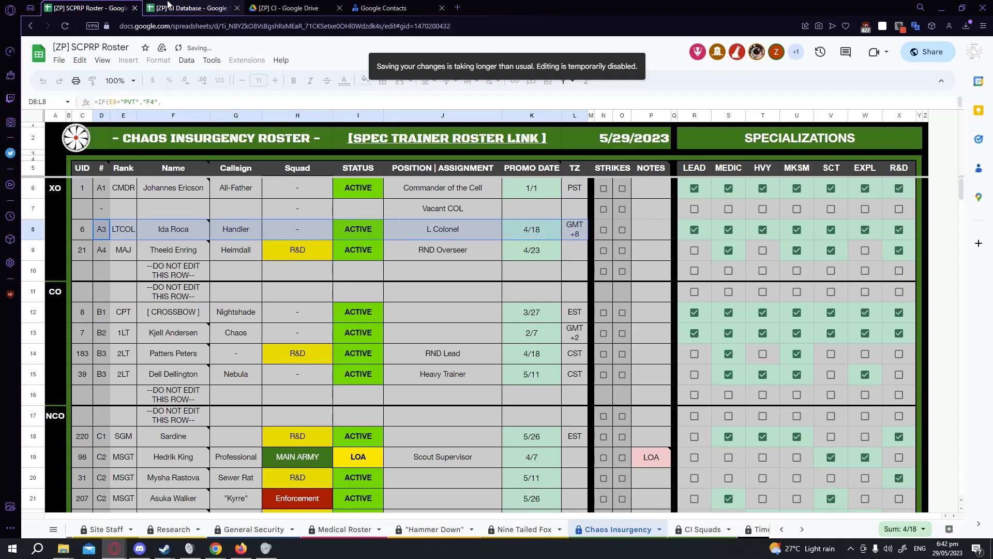
pyautogui.click(188, 8)
pyautogui.moveTo(102, 340); pyautogui.dragTo(294, 346)
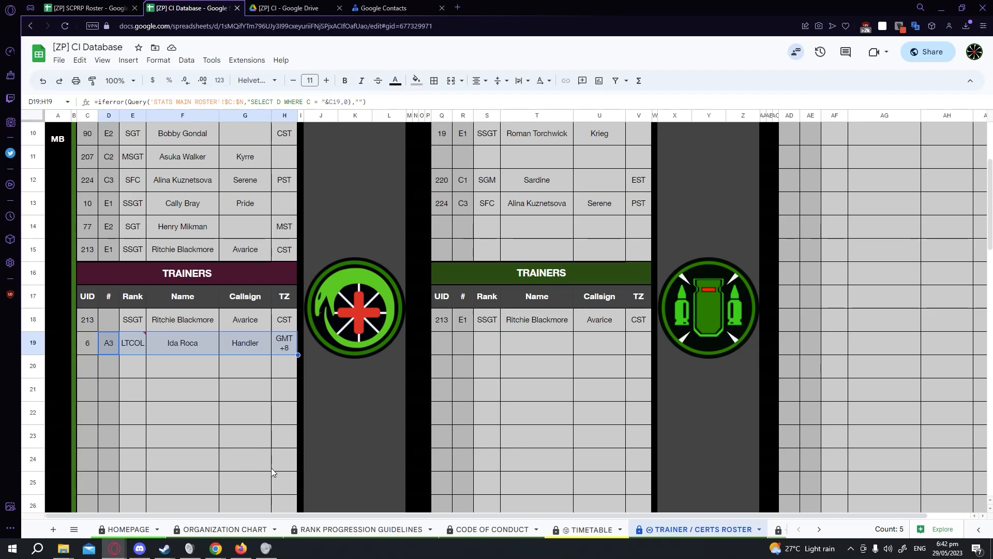
# Insert a new row at the bottom of the medic Trainers table.
pyautogui.scroll(-3, 272, 381)
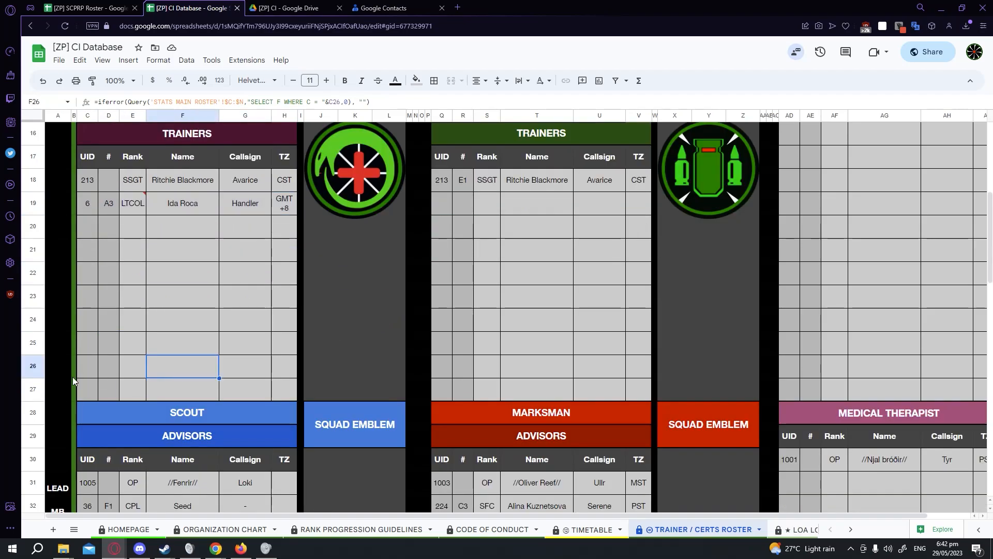
pyautogui.rightClick(38, 366)
pyautogui.click(88, 196)
pyautogui.click(187, 389)
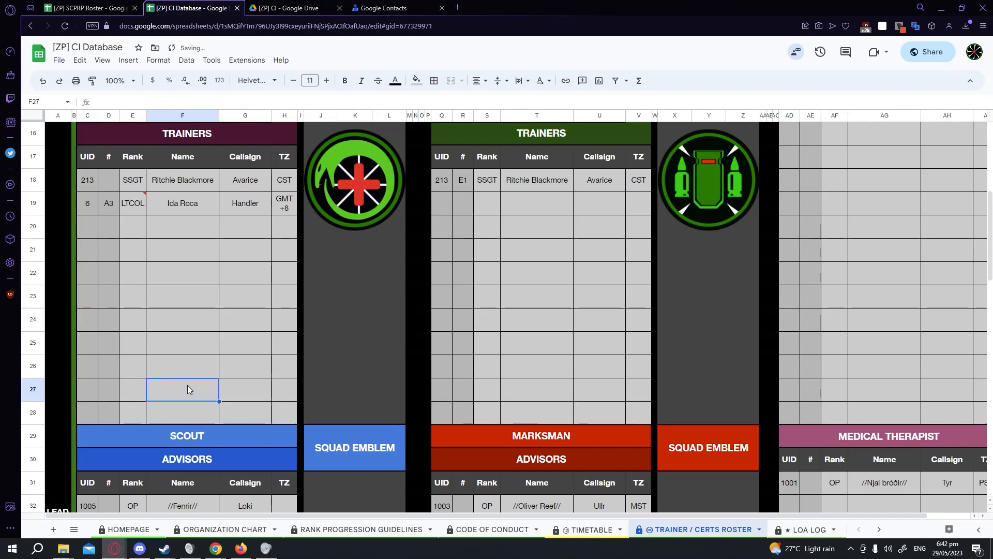
# Inspect the formulas in the new row's cells against the rows above.
pyautogui.moveTo(111, 368); pyautogui.dragTo(294, 399)
pyautogui.click(283, 392)
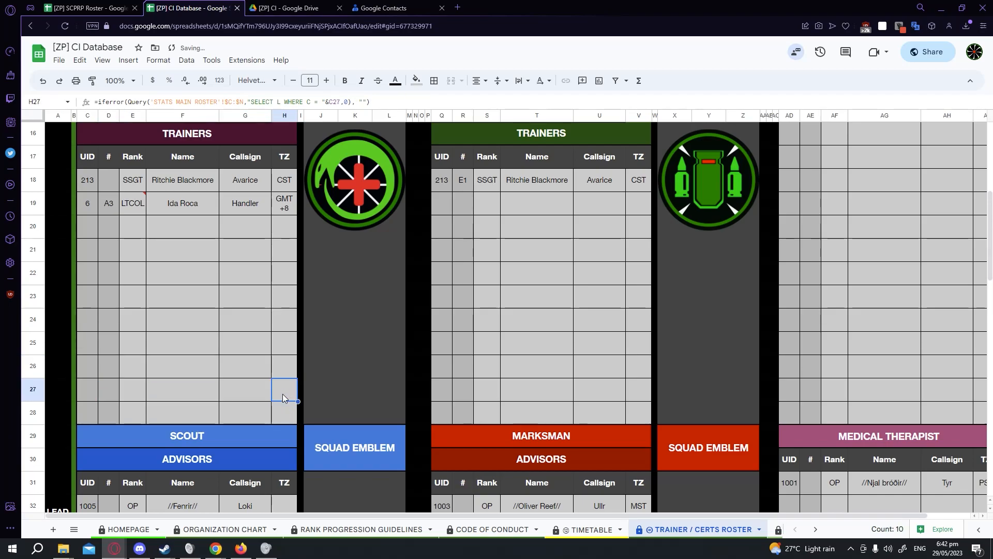
pyautogui.click(231, 390)
pyautogui.click(132, 391)
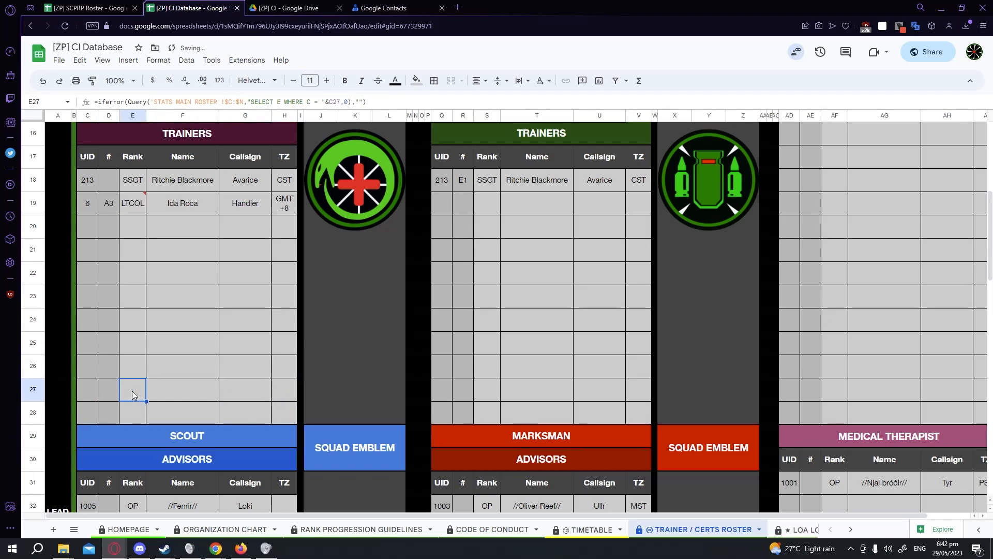
pyautogui.click(171, 387)
pyautogui.click(204, 369)
pyautogui.click(160, 383)
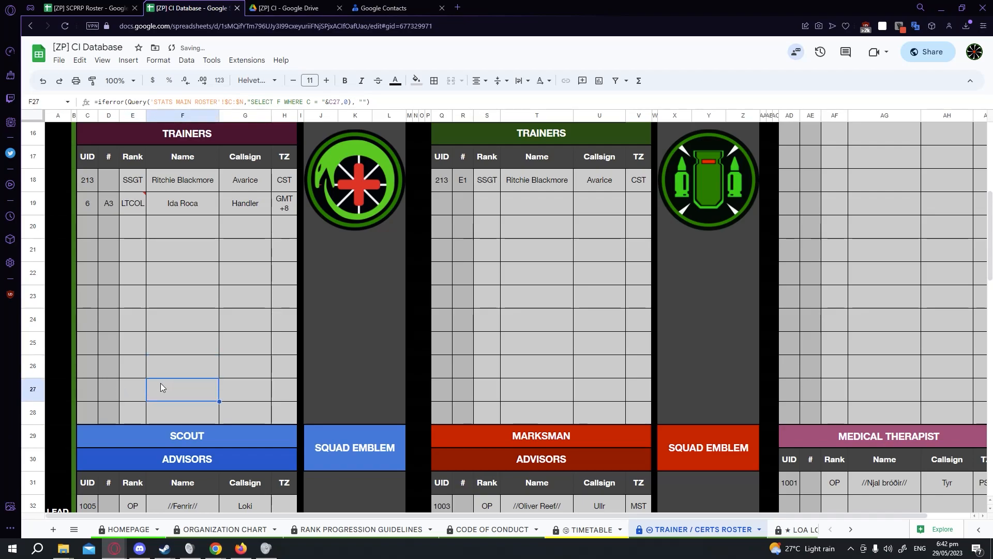
pyautogui.click(126, 386)
pyautogui.click(131, 375)
pyautogui.click(132, 385)
pyautogui.click(135, 371)
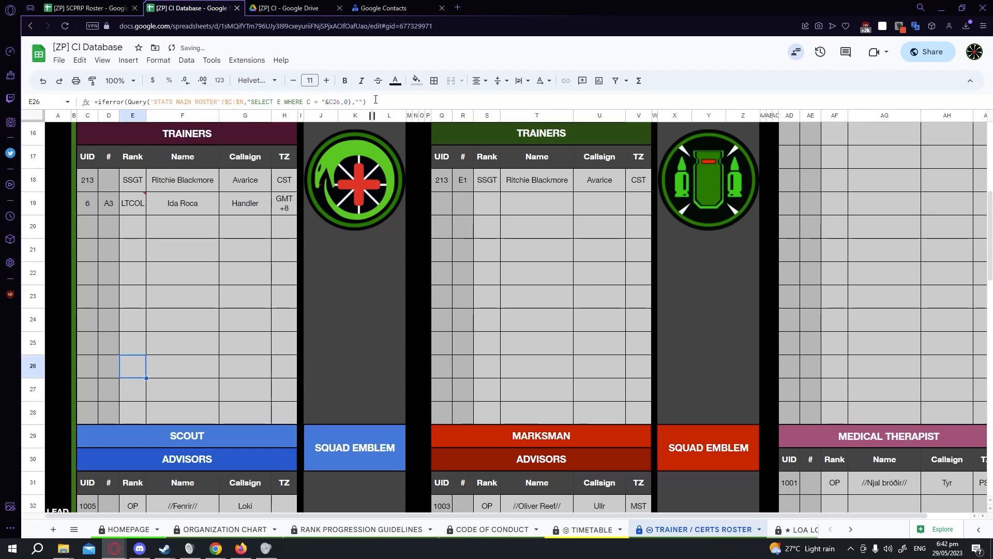
pyautogui.doubleClick(334, 102)
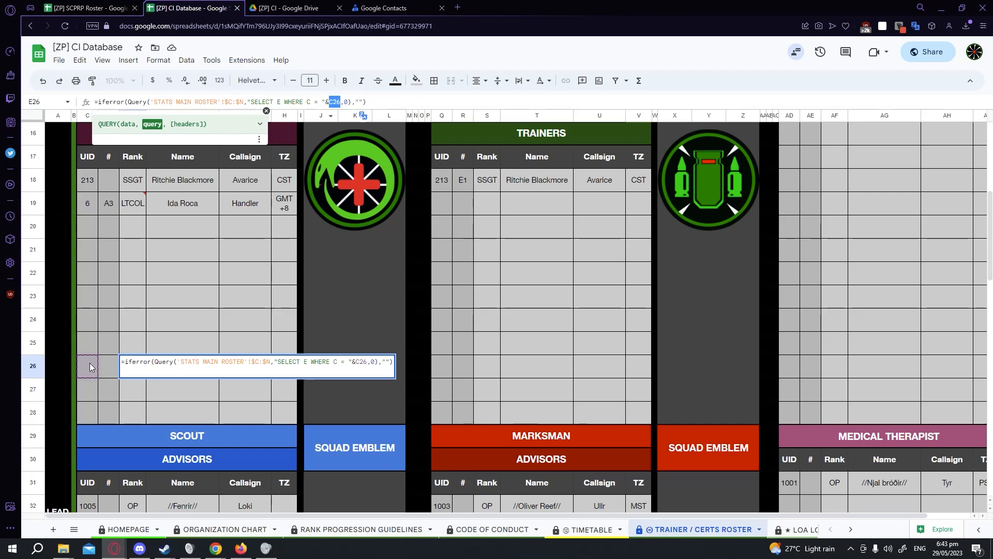
pyautogui.click(135, 389)
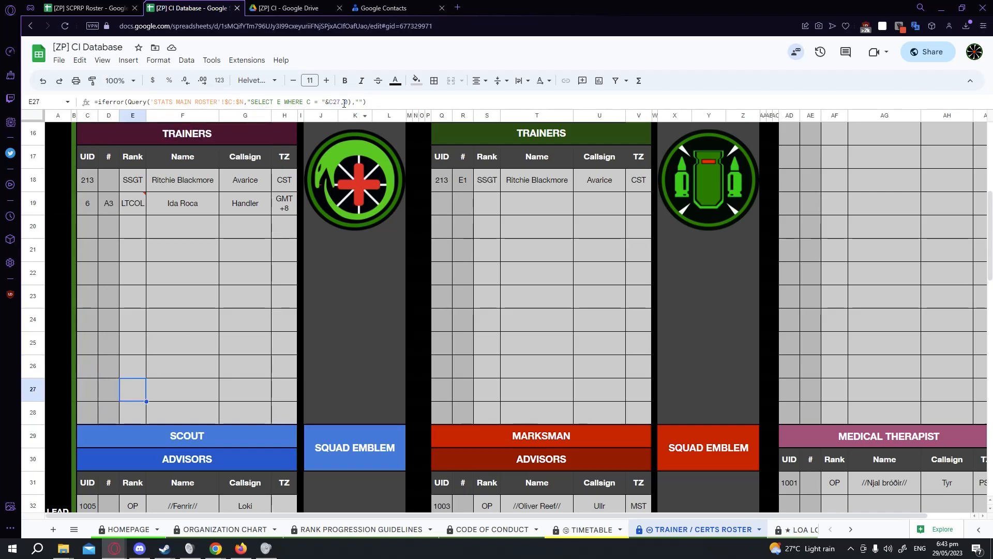
pyautogui.click(338, 102)
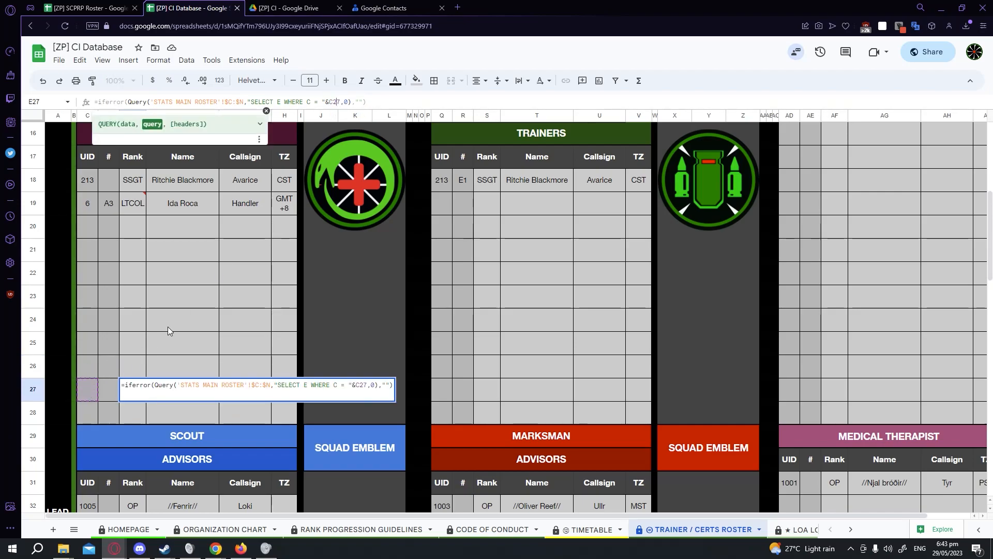
pyautogui.click(240, 325)
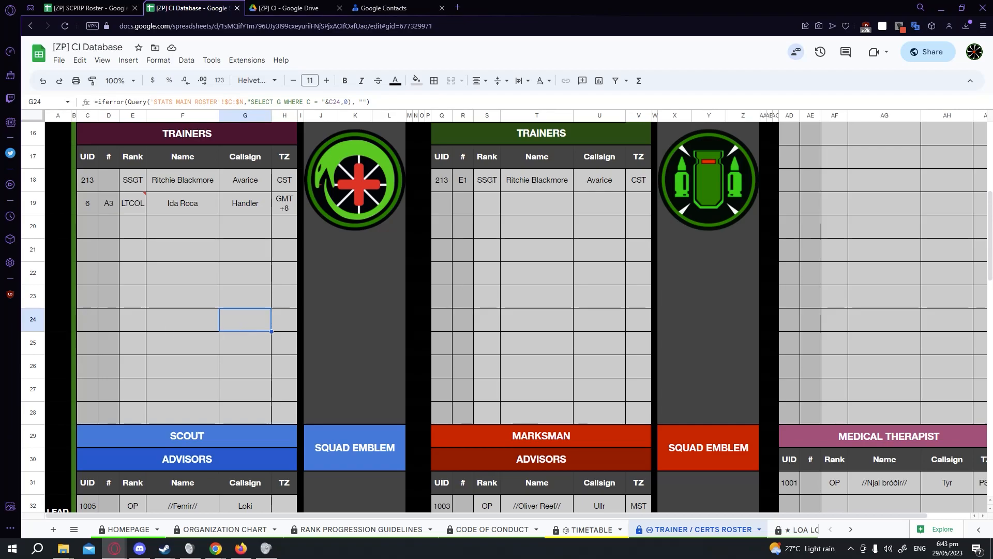
# Undo the last two edits on the trainer roster.
pyautogui.hotkey('ctrl', 'z')
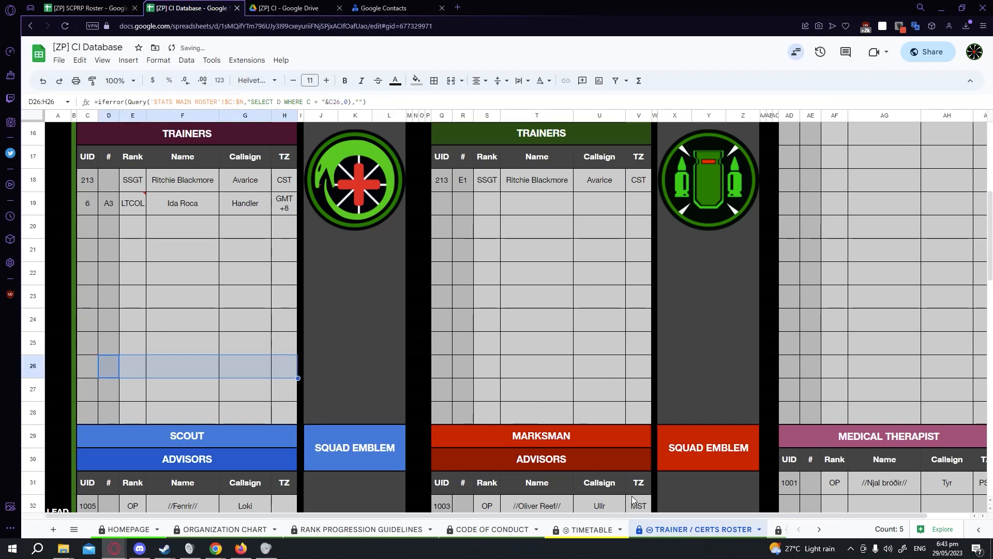
pyautogui.hotkey('ctrl', 'z')
# Open the LOA Log and toggle the first entry's approve and deny checkboxes.
pyautogui.scroll(-3, 688, 535)
pyautogui.click(655, 530)
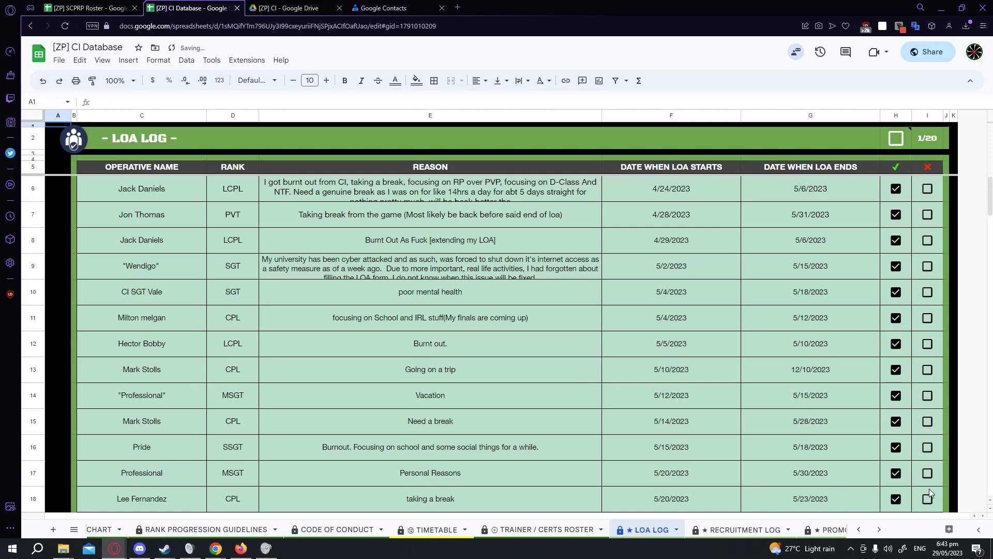
pyautogui.scroll(-2, 881, 199)
pyautogui.scroll(2, 881, 196)
pyautogui.click(896, 191)
pyautogui.click(895, 190)
pyautogui.click(896, 189)
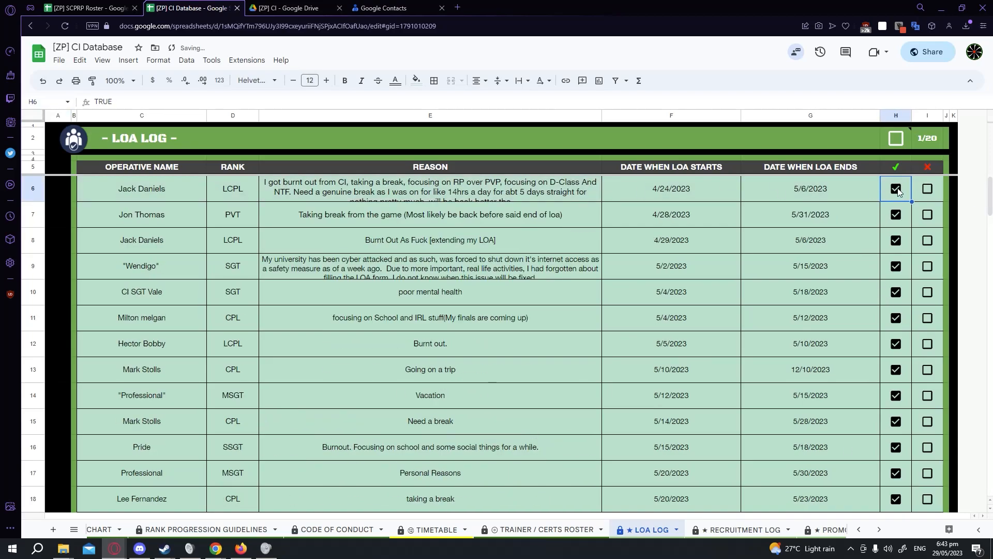
pyautogui.click(926, 189)
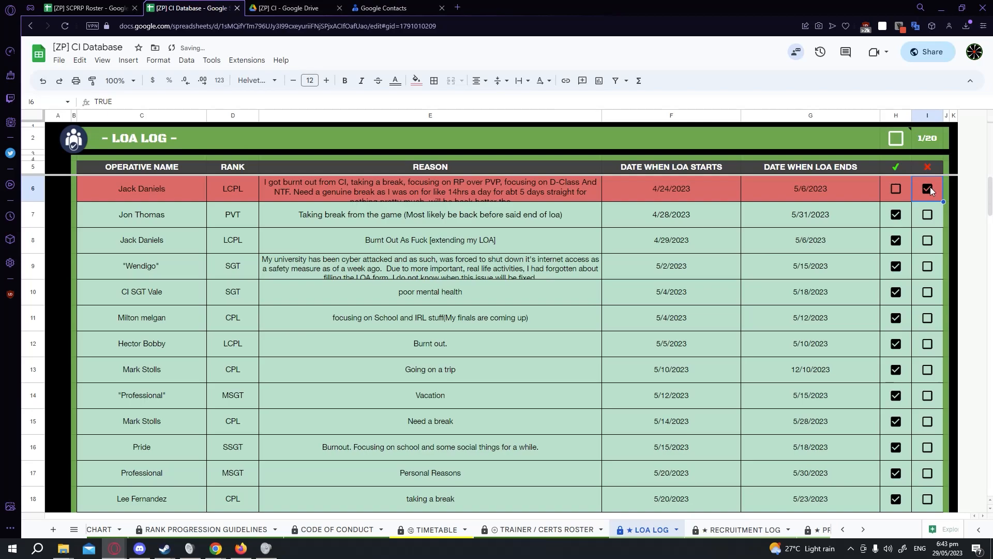
pyautogui.click(929, 188)
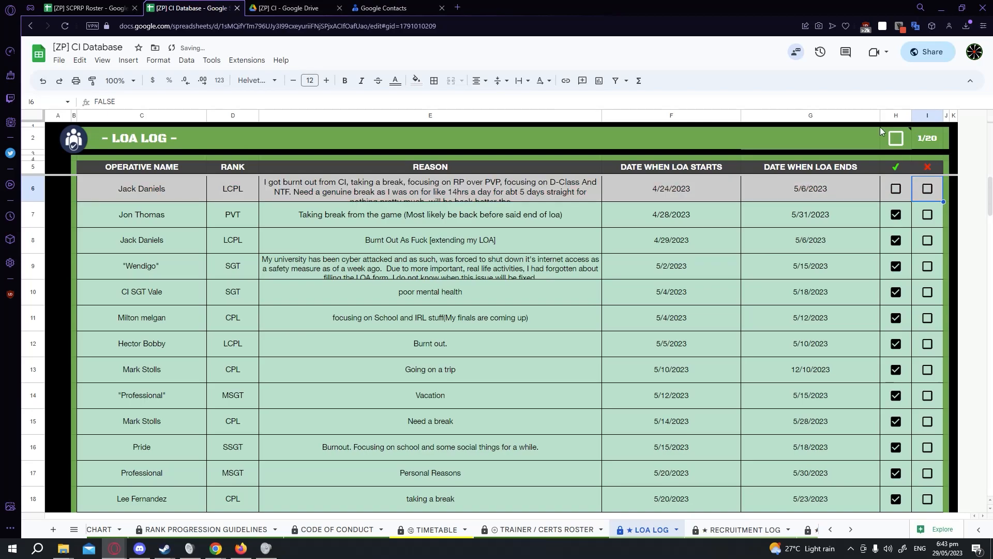
# Edit the sort checkbox's note so the ticked line reads 'TICKED - Shows the newest to oldest'.
pyautogui.moveTo(894, 150)
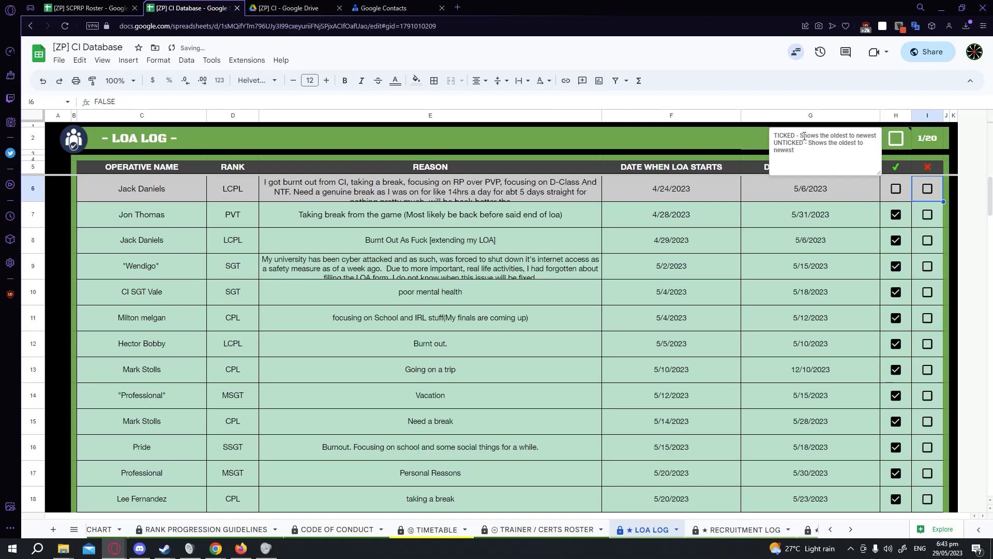
pyautogui.moveTo(829, 135); pyautogui.dragTo(877, 138)
pyautogui.write('nwe')
pyautogui.press('BackSpace')
pyautogui.press('BackSpace')
pyautogui.write('ewest to olde')
# Turn the newest-to-oldest sort on and back off, then re-tick the first LOA entry's approval box.
pyautogui.click(897, 137)
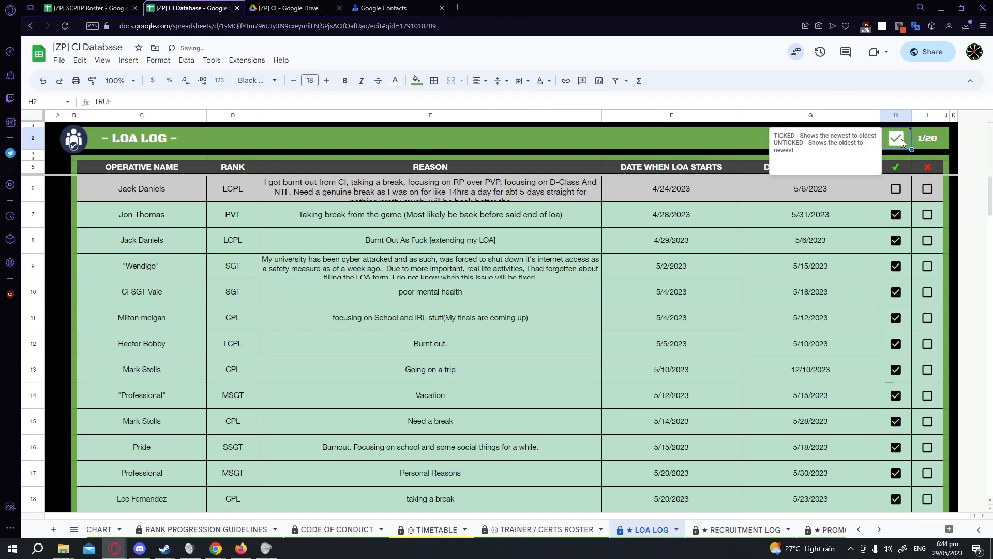
pyautogui.click(673, 191)
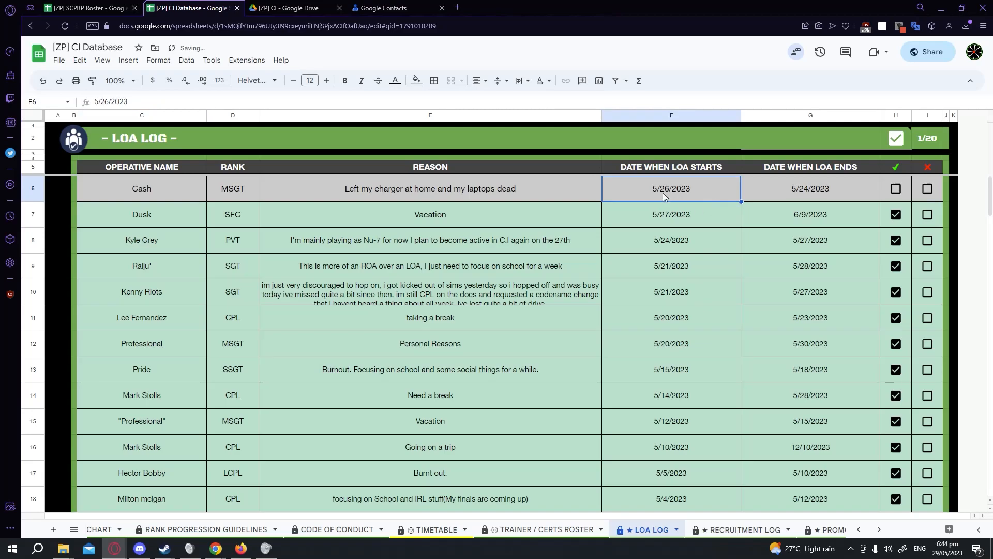
pyautogui.click(896, 139)
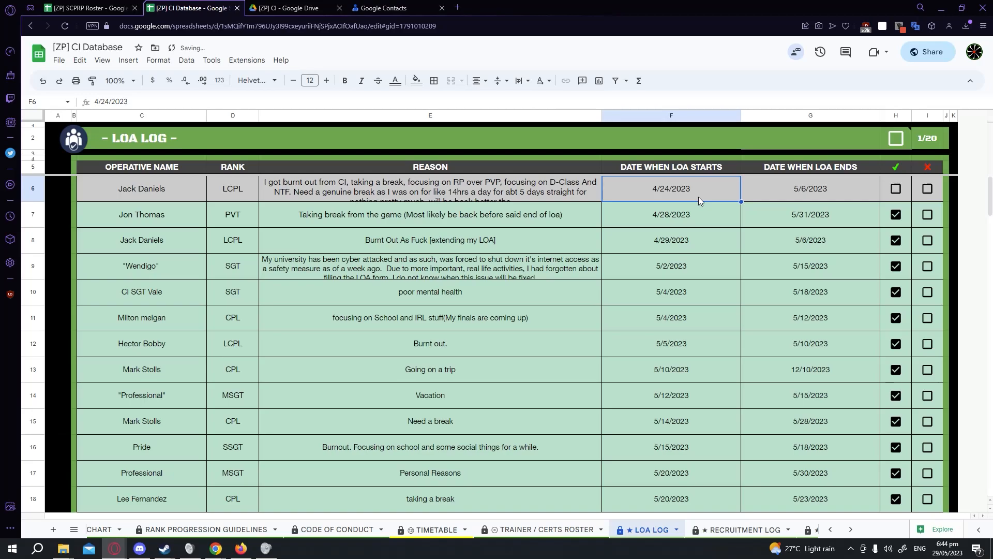
pyautogui.click(899, 190)
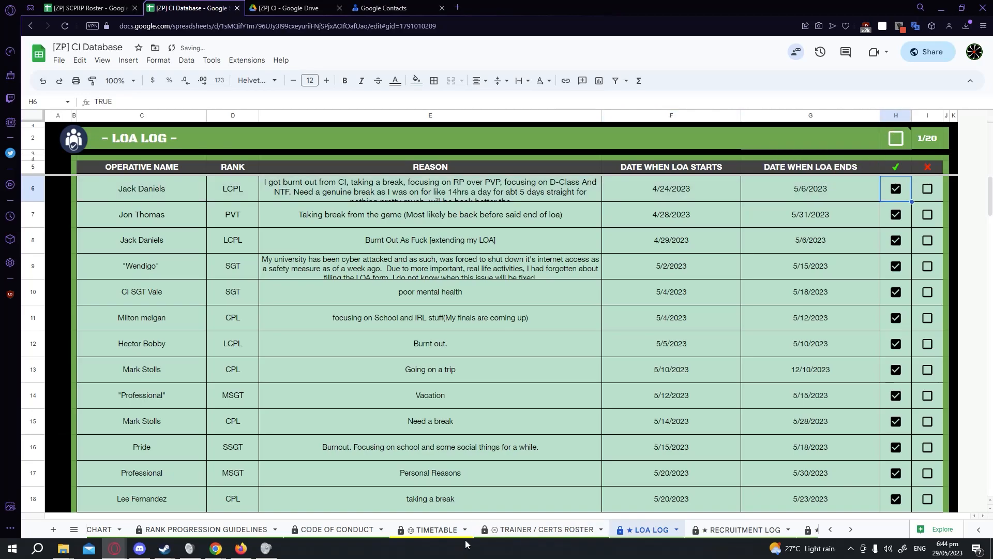
# Browse the Recruitment Log entries and the Promotion Log sheet.
pyautogui.click(728, 530)
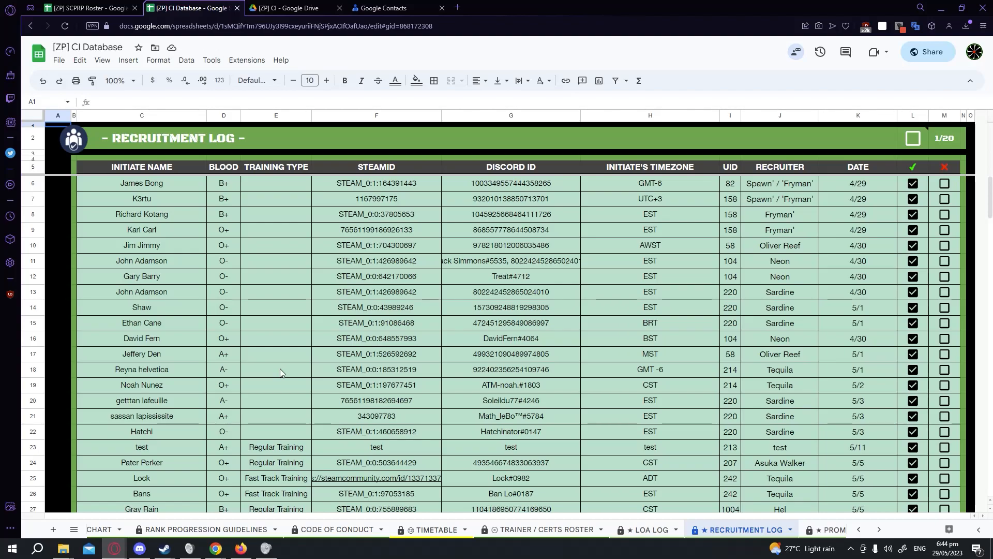
pyautogui.click(236, 324)
pyautogui.scroll(-5, 238, 326)
pyautogui.click(273, 340)
pyautogui.scroll(1, 393, 325)
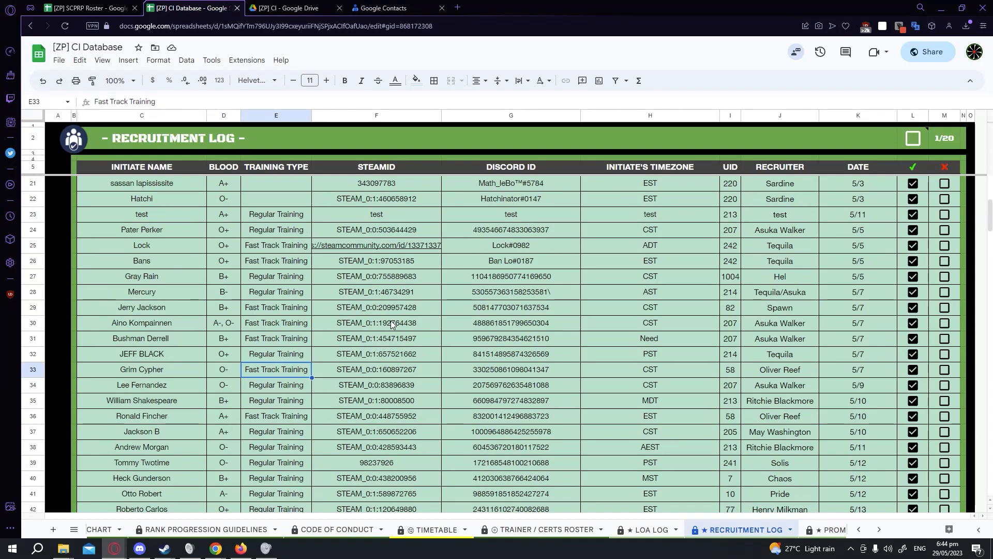
pyautogui.click(376, 205)
pyautogui.click(521, 217)
pyautogui.click(646, 246)
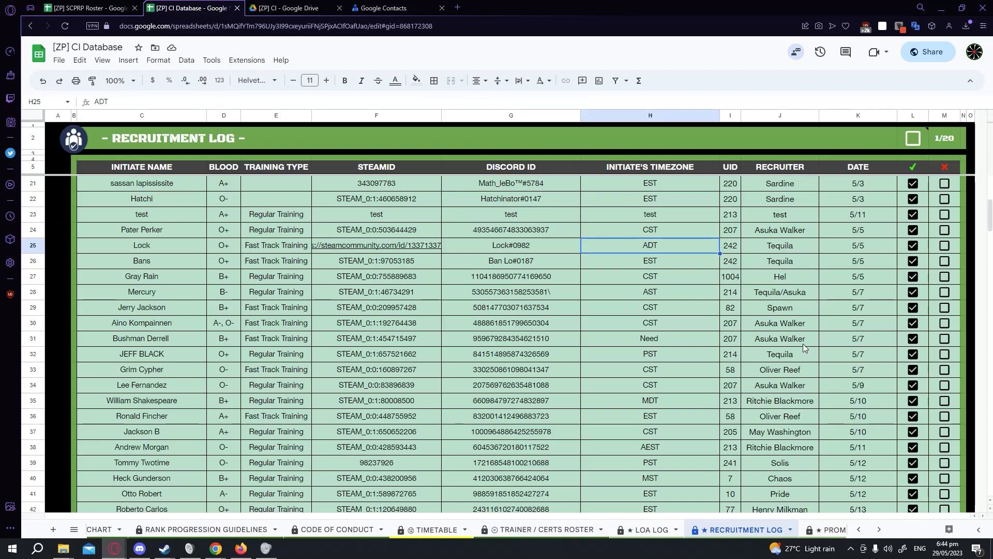
pyautogui.click(734, 215)
pyautogui.click(769, 200)
pyautogui.click(682, 215)
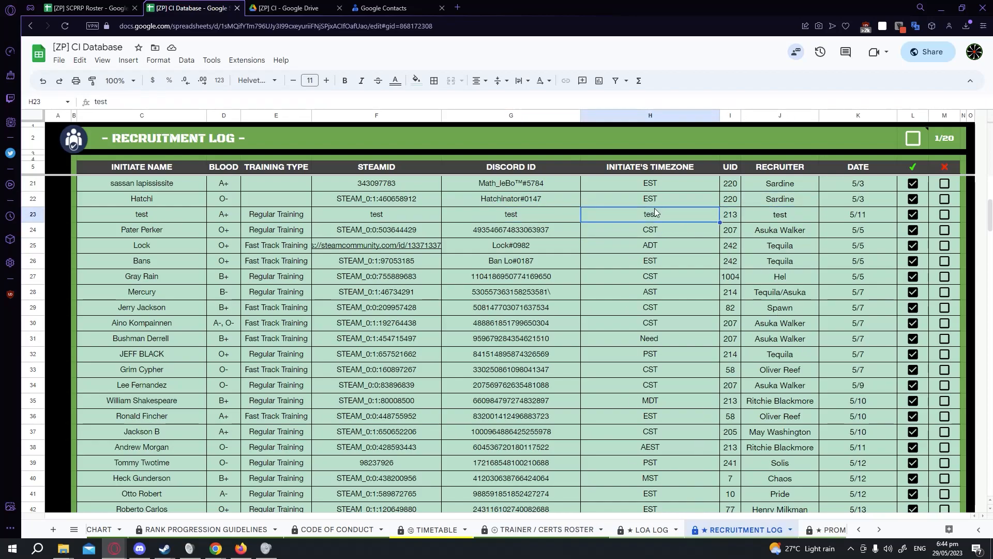
pyautogui.moveTo(731, 215); pyautogui.dragTo(772, 216)
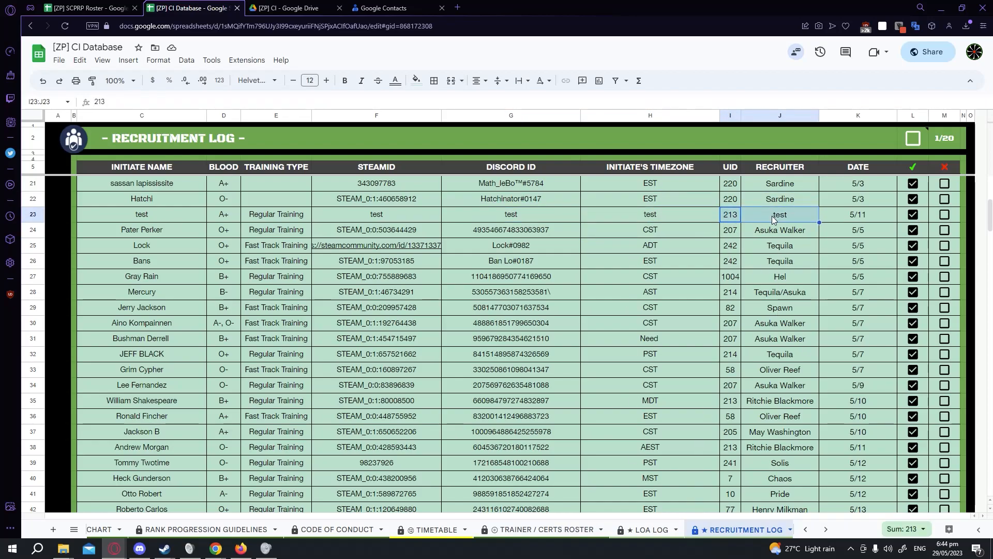
pyautogui.click(800, 261)
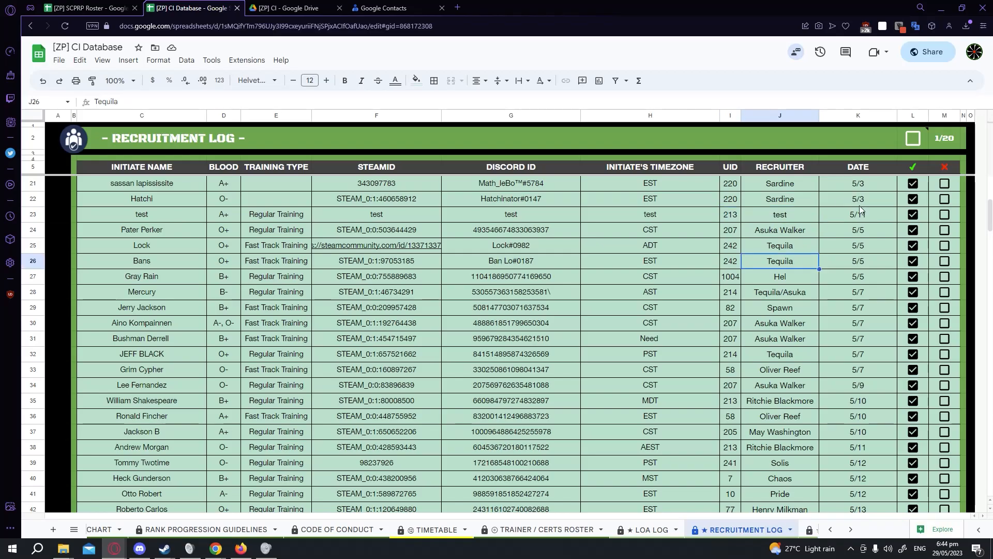
pyautogui.click(860, 206)
pyautogui.click(865, 322)
pyautogui.scroll(-5, 902, 445)
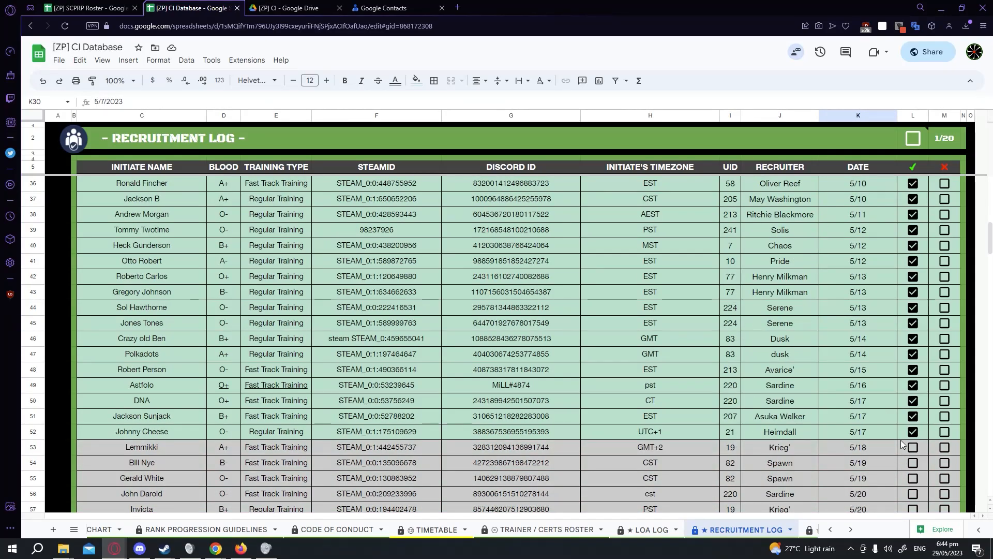
pyautogui.scroll(-5, 902, 445)
pyautogui.scroll(7, 690, 349)
pyautogui.scroll(9, 690, 350)
pyautogui.click(809, 530)
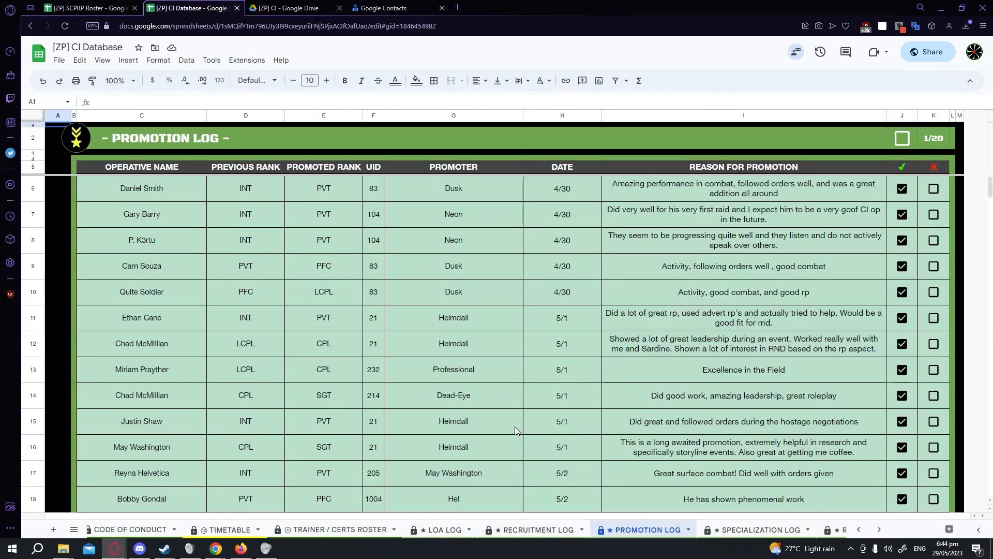
# Examine the Chaos Insurgency sheet of the SCPRP Roster, including its officer rows and the Spec Trainer Roster link.
pyautogui.click(85, 8)
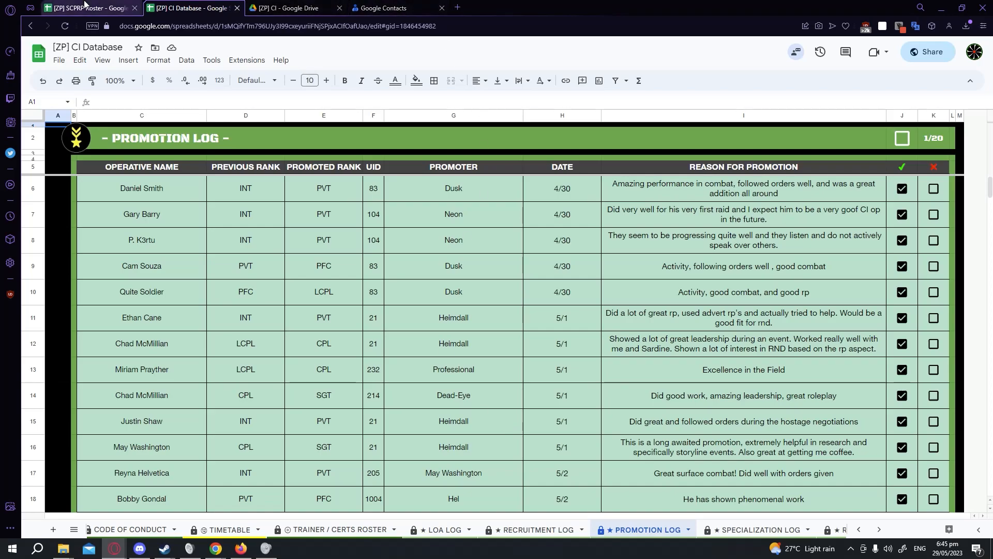
pyautogui.moveTo(173, 305)
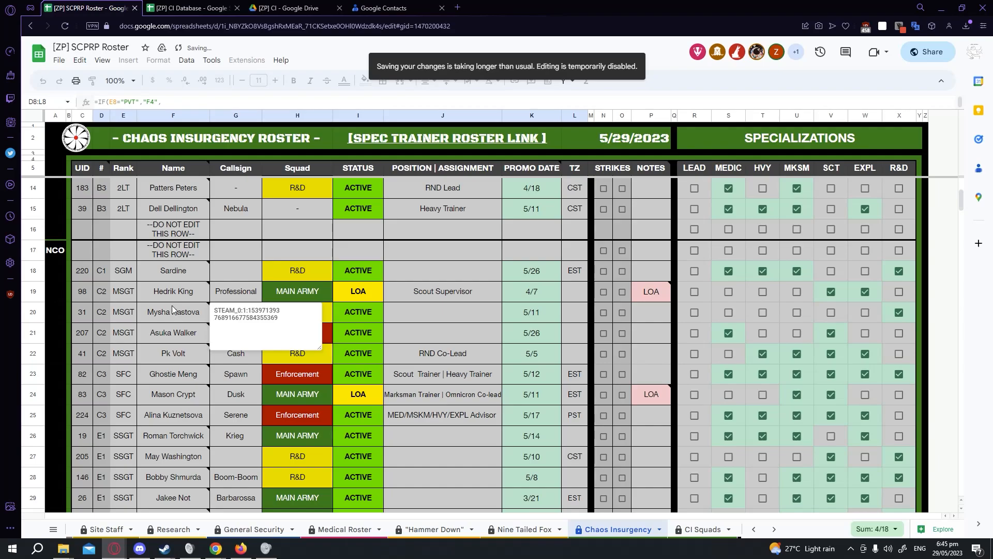
pyautogui.scroll(5, 172, 305)
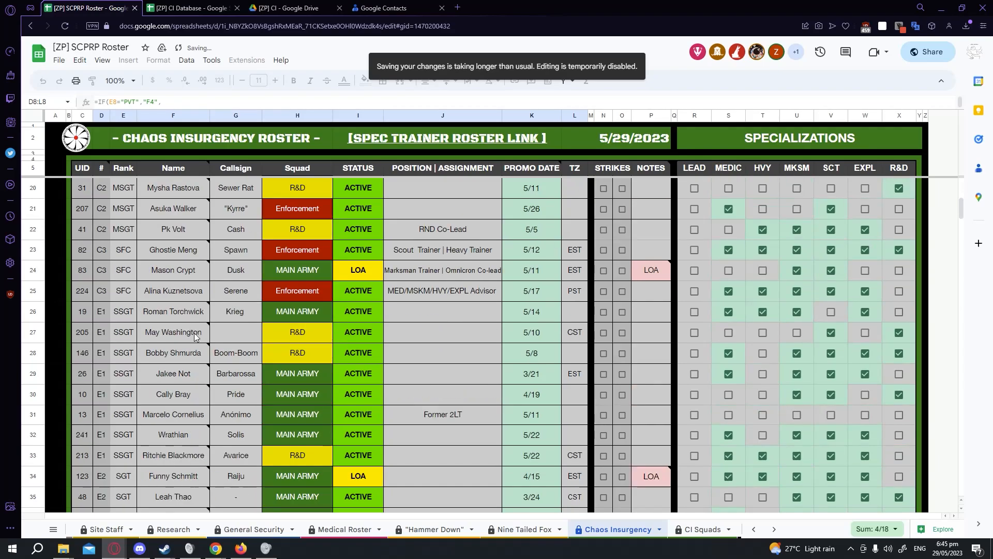
pyautogui.click(37, 439)
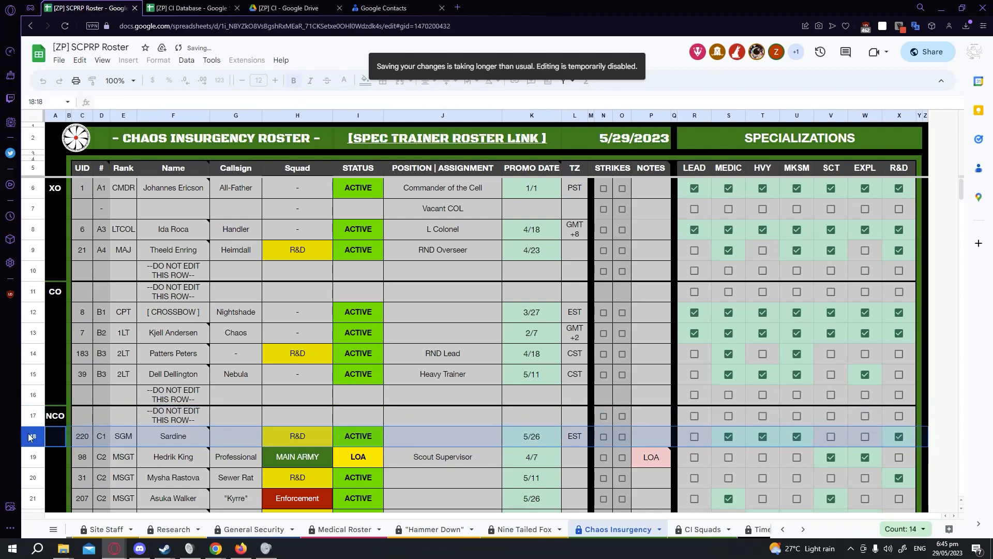
pyautogui.click(363, 354)
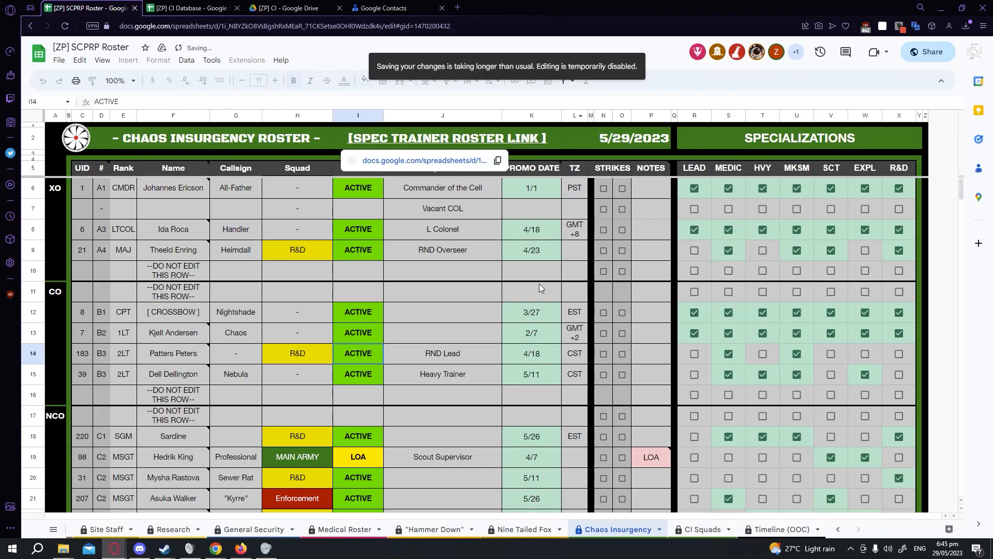
pyautogui.click(497, 348)
pyautogui.click(210, 4)
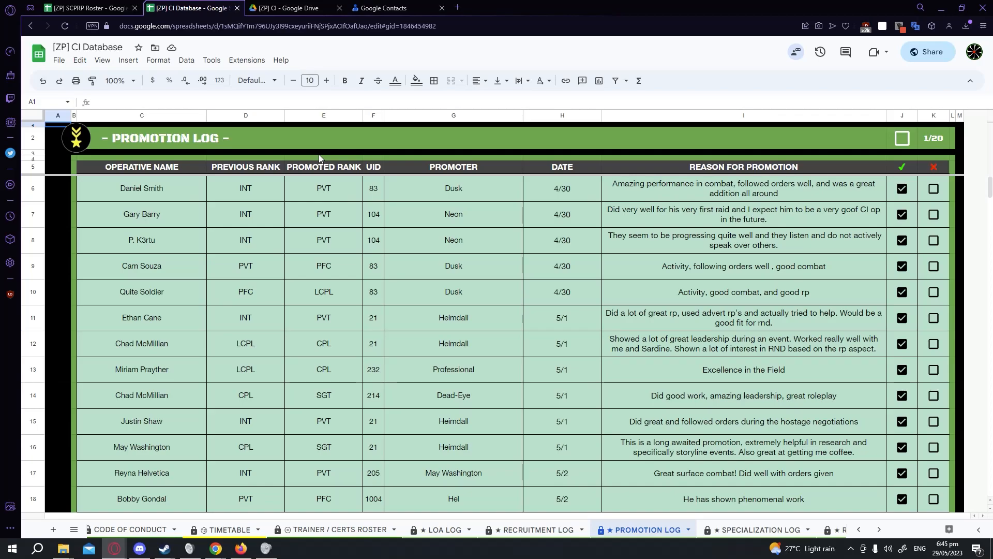
pyautogui.click(72, 8)
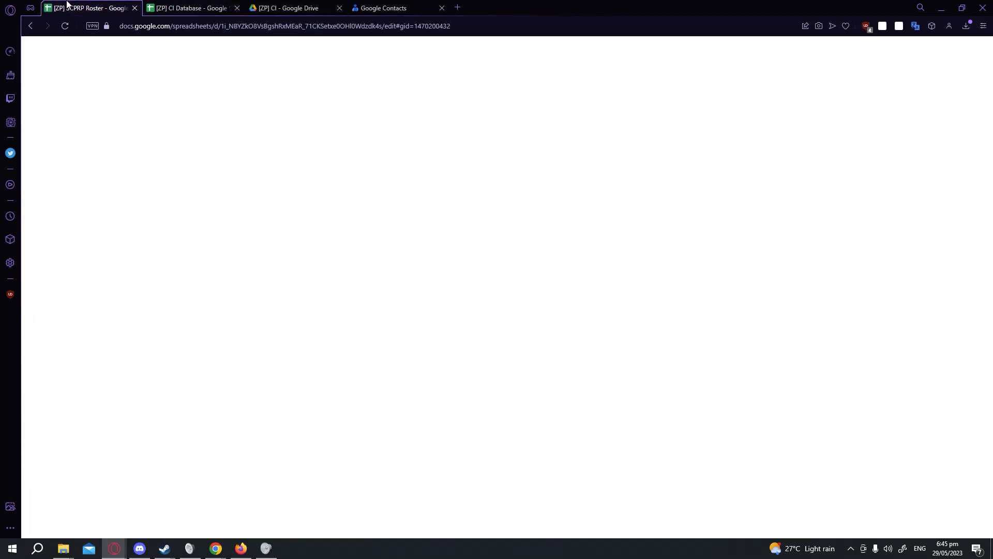
pyautogui.click(118, 360)
pyautogui.click(118, 362)
pyautogui.click(124, 405)
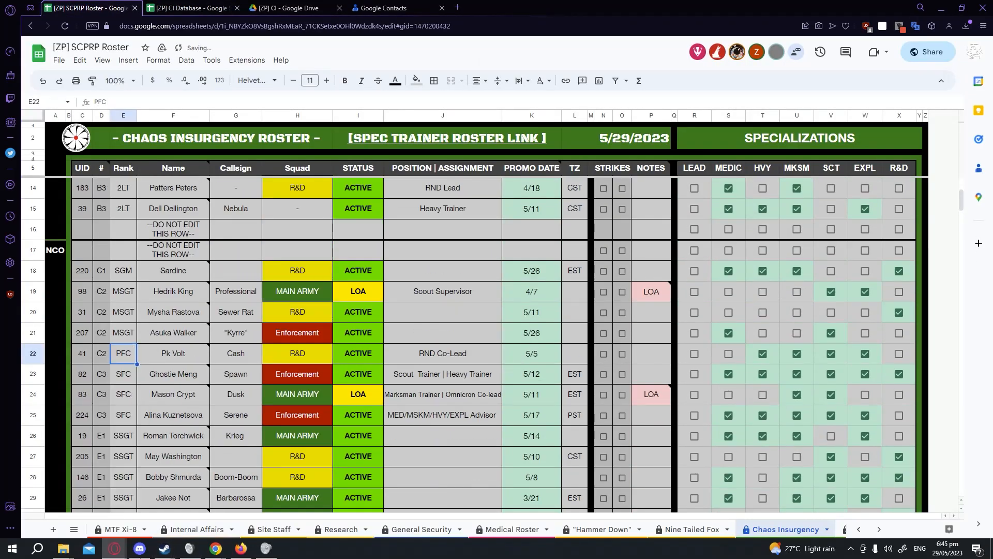
pyautogui.click(184, 316)
pyautogui.click(33, 354)
pyautogui.moveTo(33, 354); pyautogui.dragTo(43, 479)
pyautogui.hotkey('ctrl', 'z')
pyautogui.hotkey('ctrl', 'z')
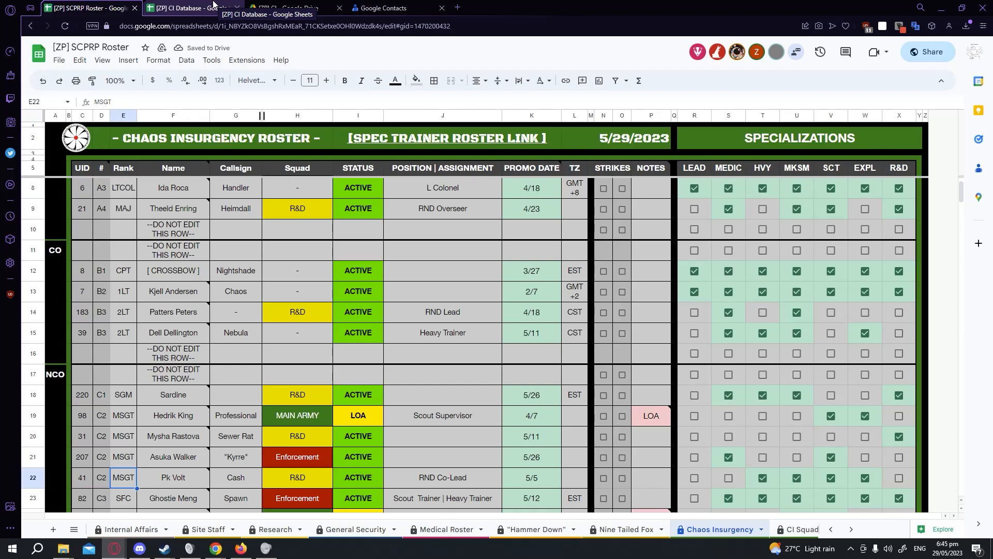
# Switch to the CI Database and browse its Specialization Log, Raid Log and R&D Log sheets.
pyautogui.click(214, 4)
pyautogui.click(771, 530)
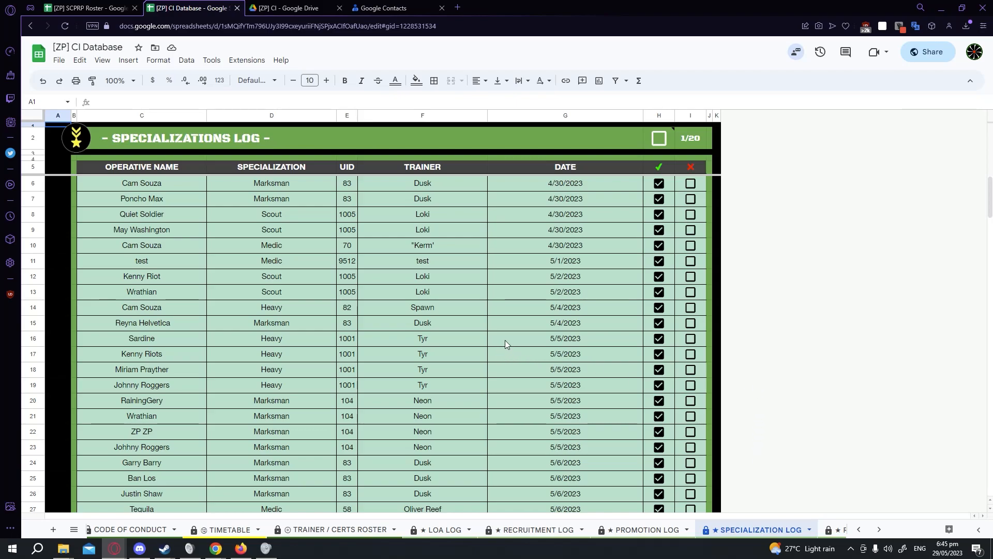
pyautogui.hscroll(3, 756, 530)
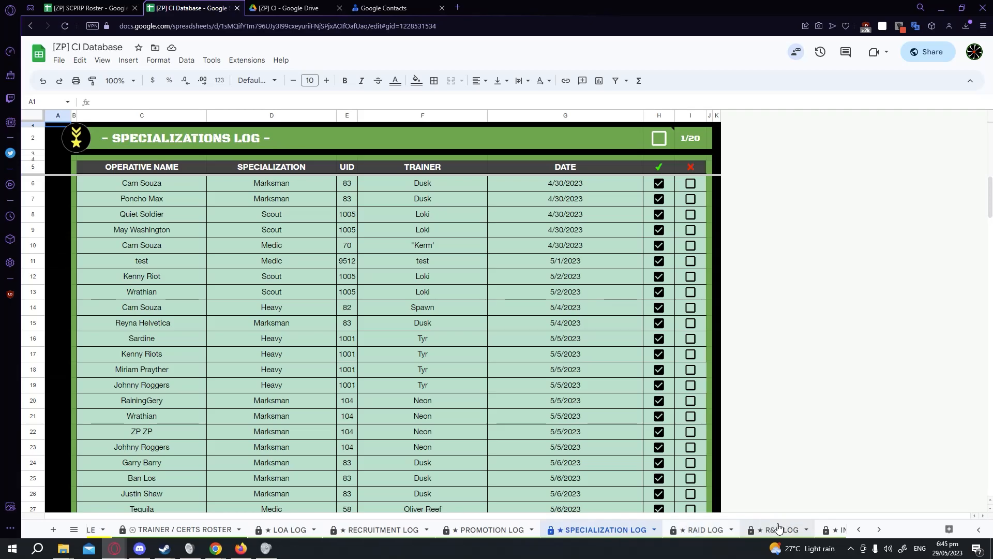
pyautogui.click(699, 530)
pyautogui.scroll(-6, 557, 261)
pyautogui.scroll(2, 721, 362)
pyautogui.click(774, 530)
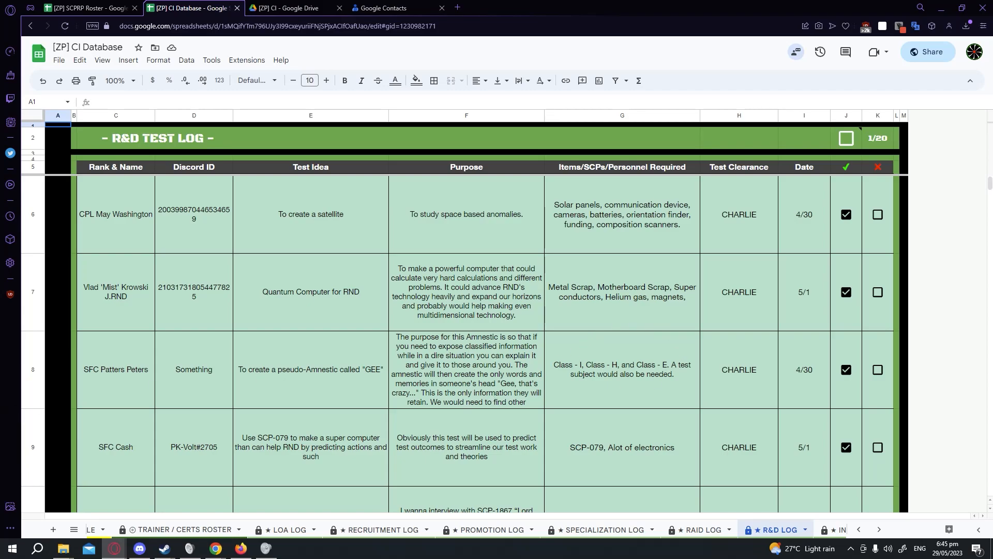
pyautogui.click(879, 529)
pyautogui.click(699, 529)
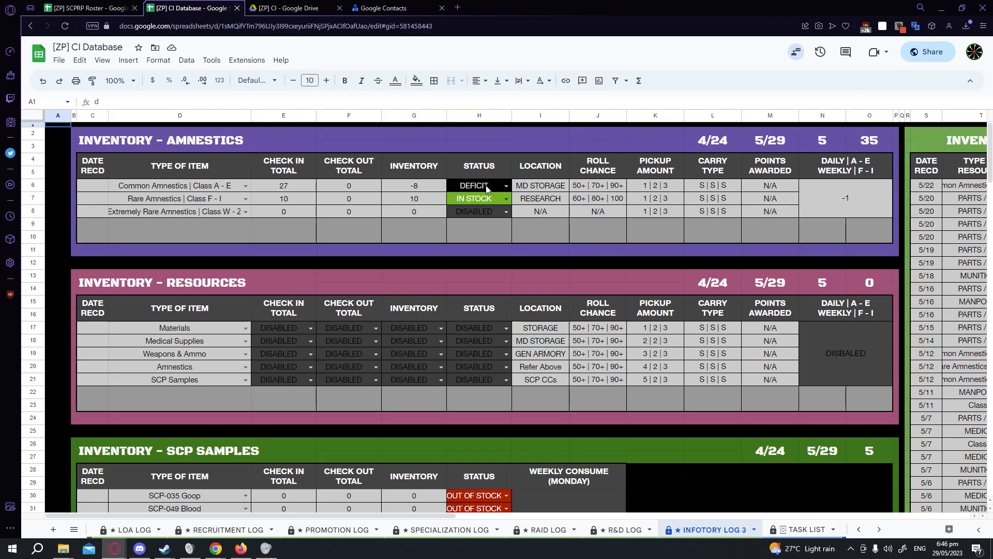
# Examine the Infotory Log 3 sheet's inventory tables, SCP list and information table.
pyautogui.scroll(-11, 554, 280)
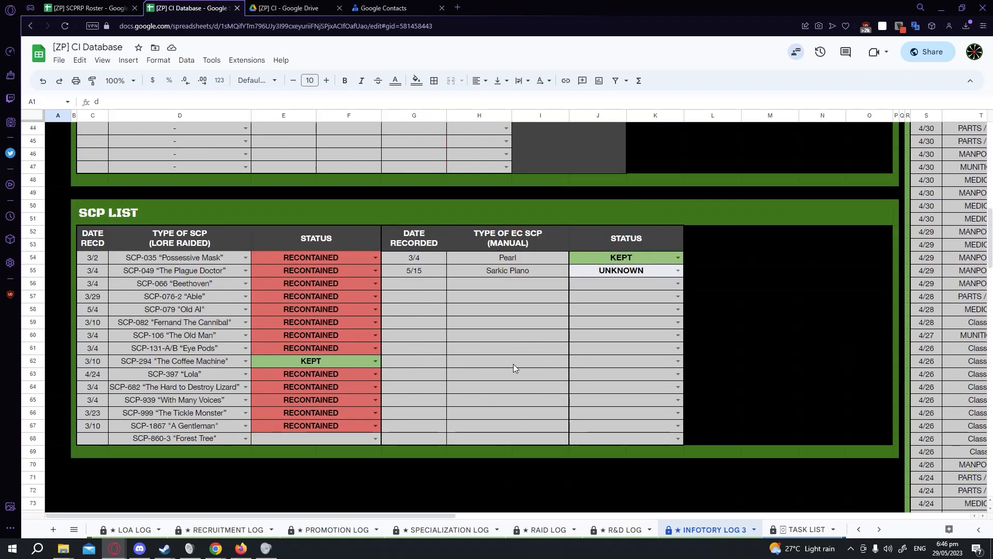
pyautogui.click(528, 280)
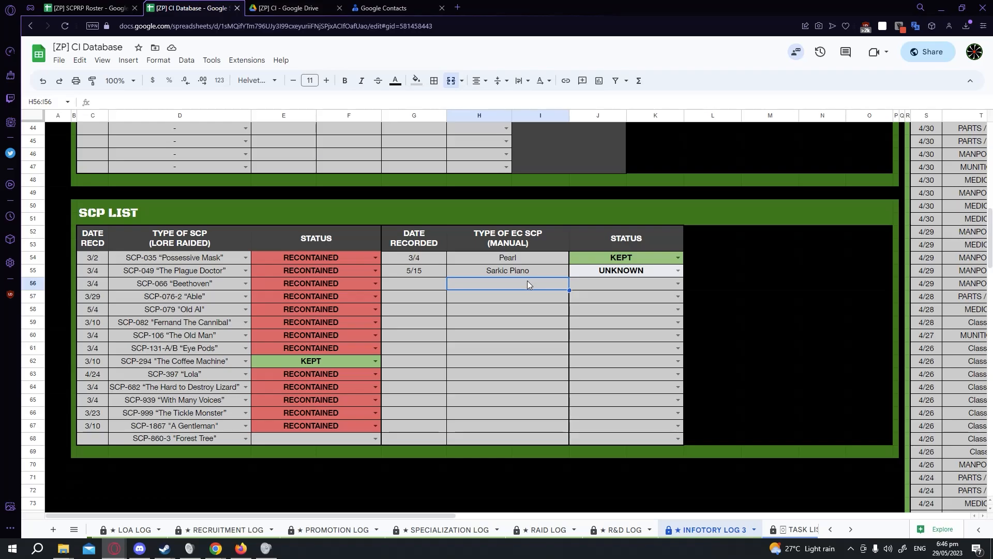
pyautogui.scroll(6, 533, 289)
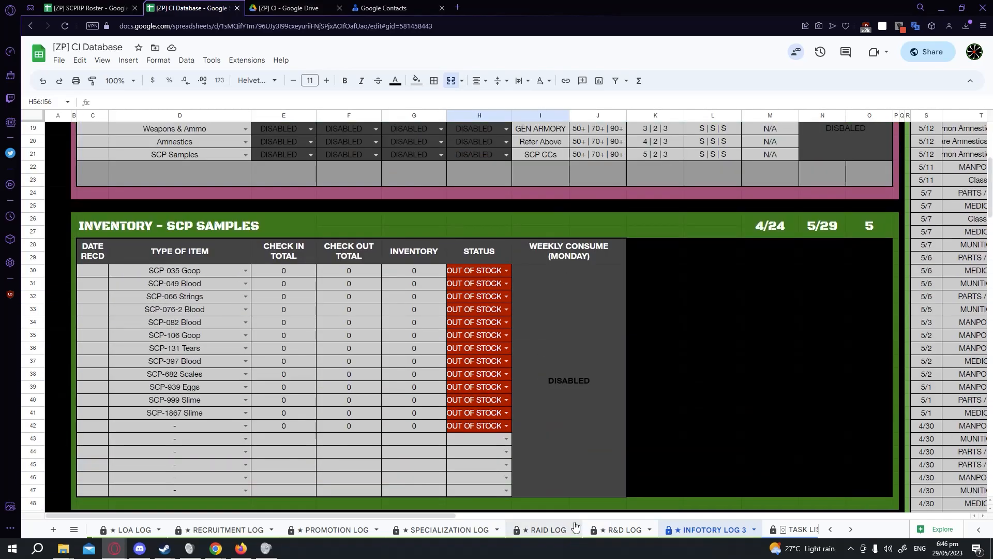
pyautogui.click(548, 515)
pyautogui.moveTo(548, 516); pyautogui.dragTo(667, 515)
pyautogui.scroll(5, 650, 443)
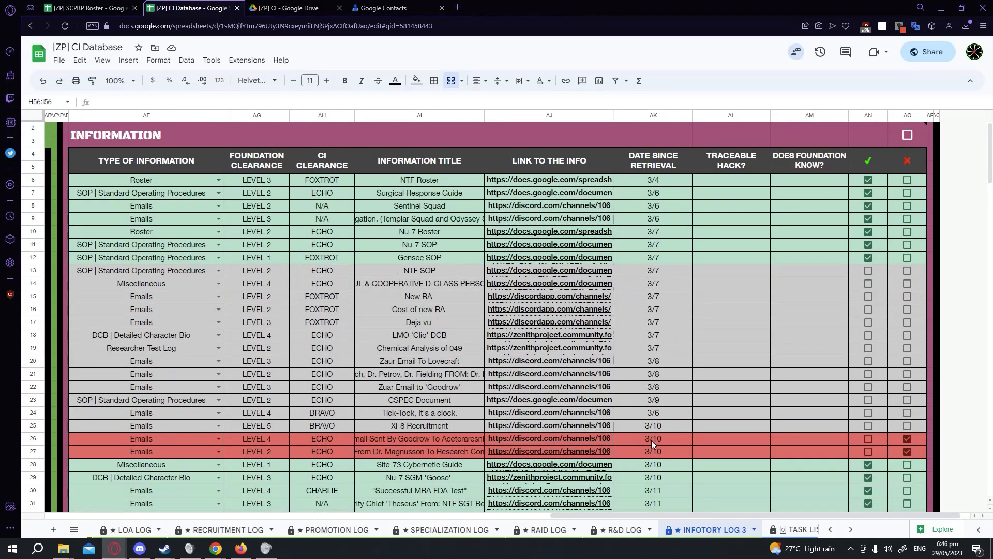
pyautogui.scroll(-7, 651, 439)
pyautogui.scroll(-8, 652, 441)
pyautogui.scroll(8, 652, 441)
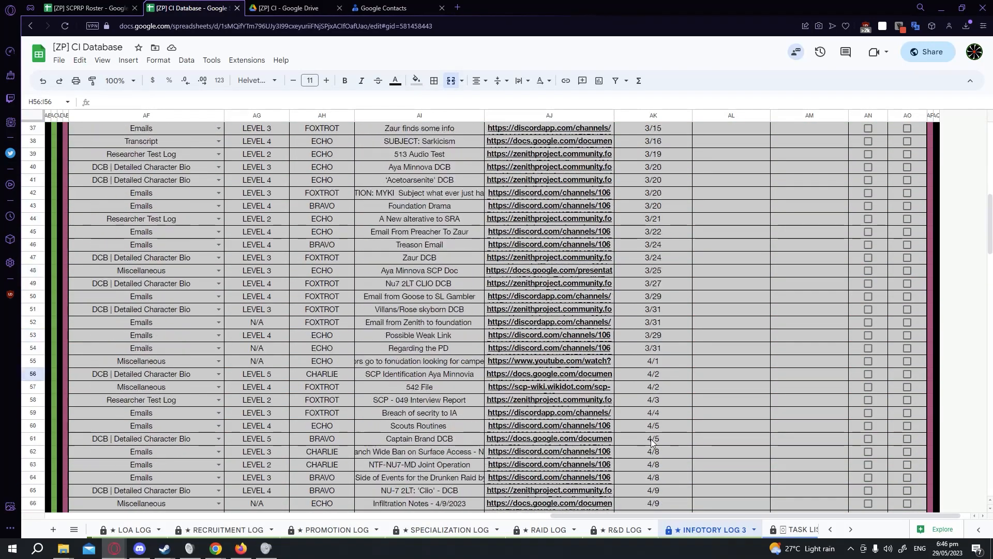
pyautogui.scroll(-14, 652, 440)
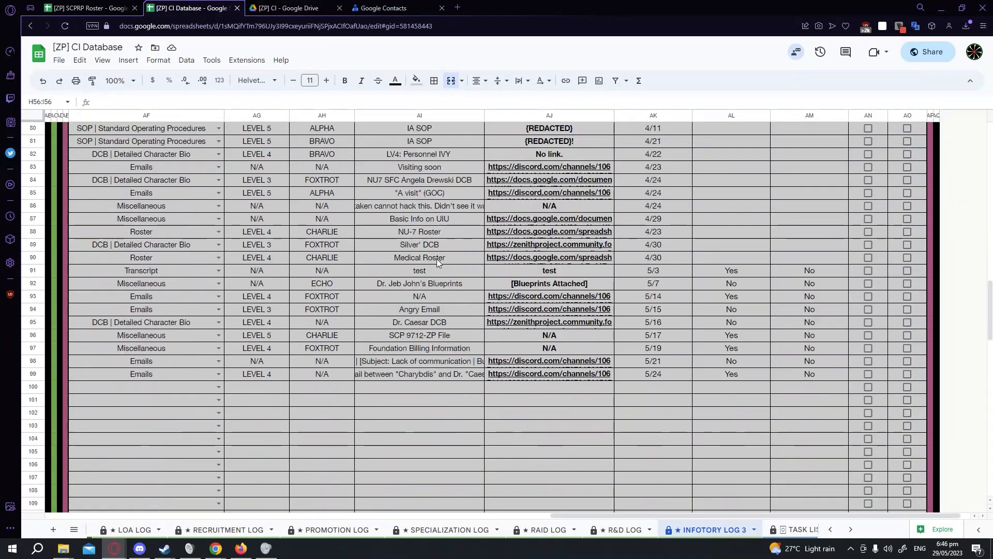
pyautogui.scroll(10, 441, 272)
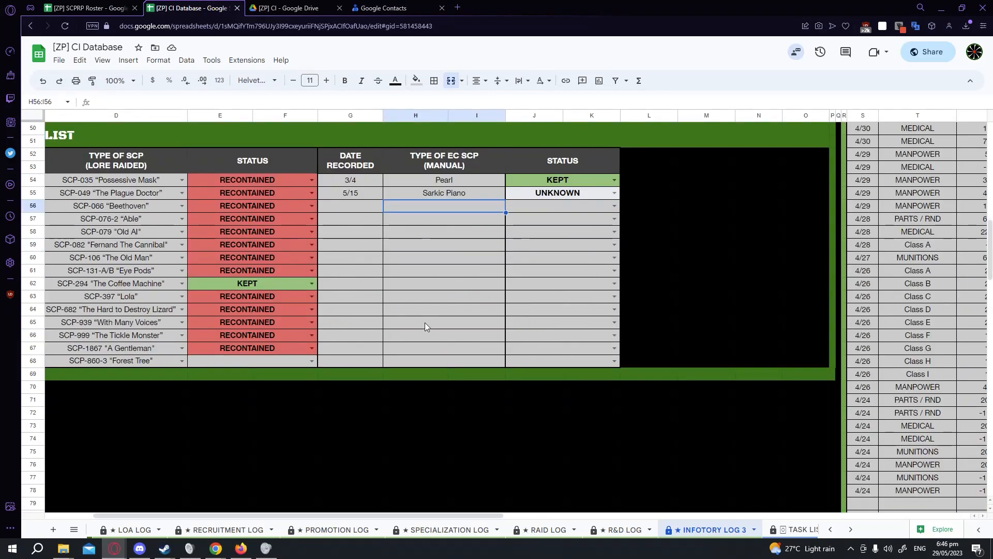
# Scroll through the NCO Task List sheet's training, tryout, raid and promotion counts.
pyautogui.click(797, 529)
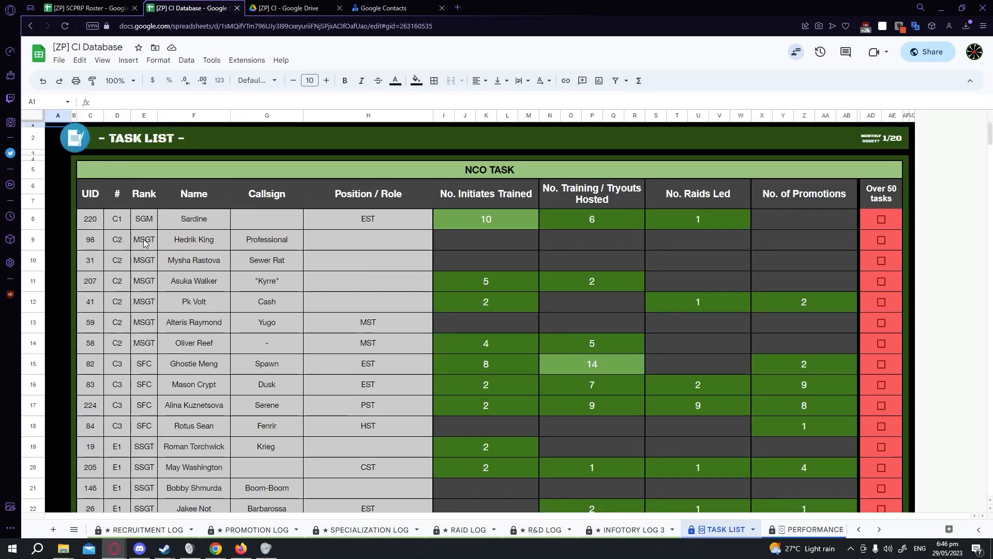
pyautogui.scroll(-4, 118, 246)
pyautogui.scroll(1, 579, 384)
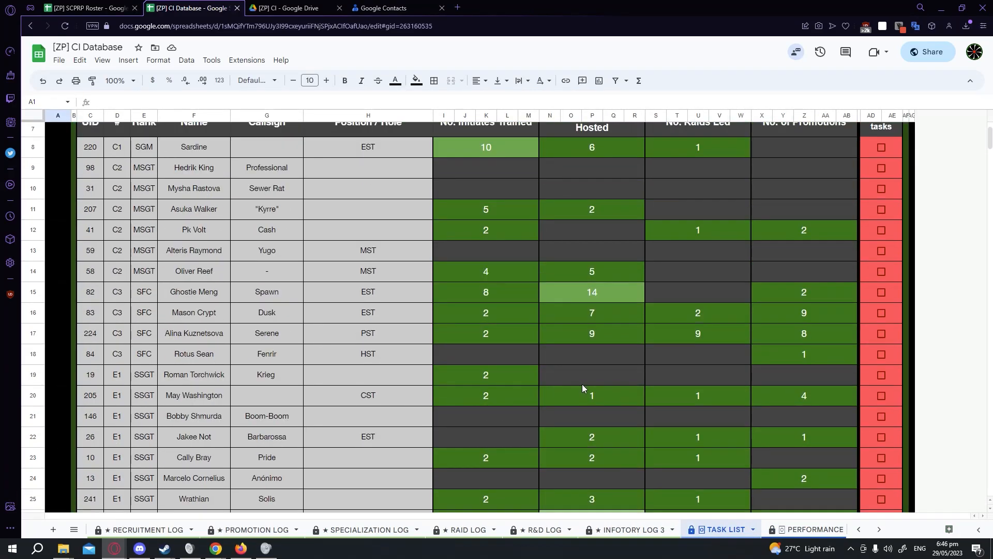
pyautogui.scroll(3, 582, 383)
pyautogui.scroll(-10, 589, 382)
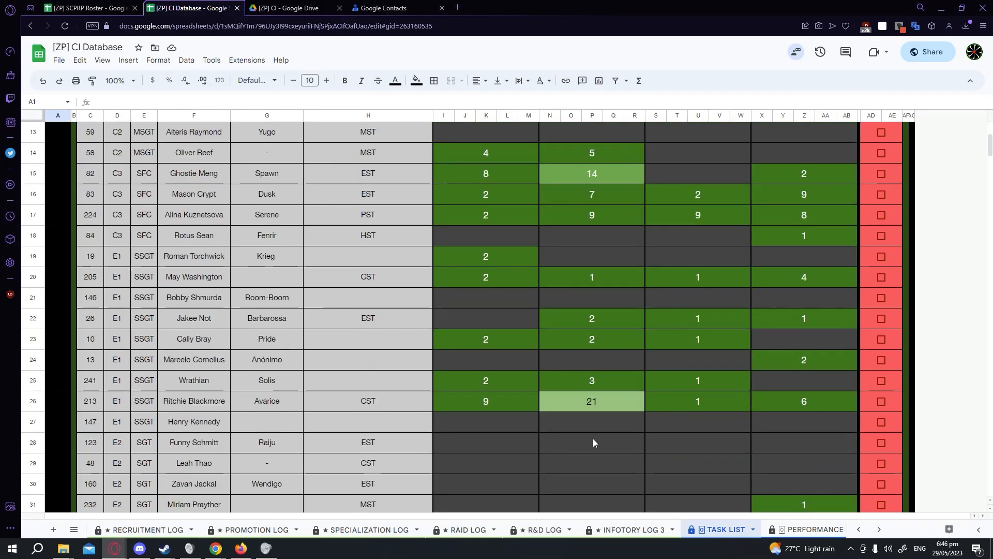
pyautogui.scroll(-2, 682, 525)
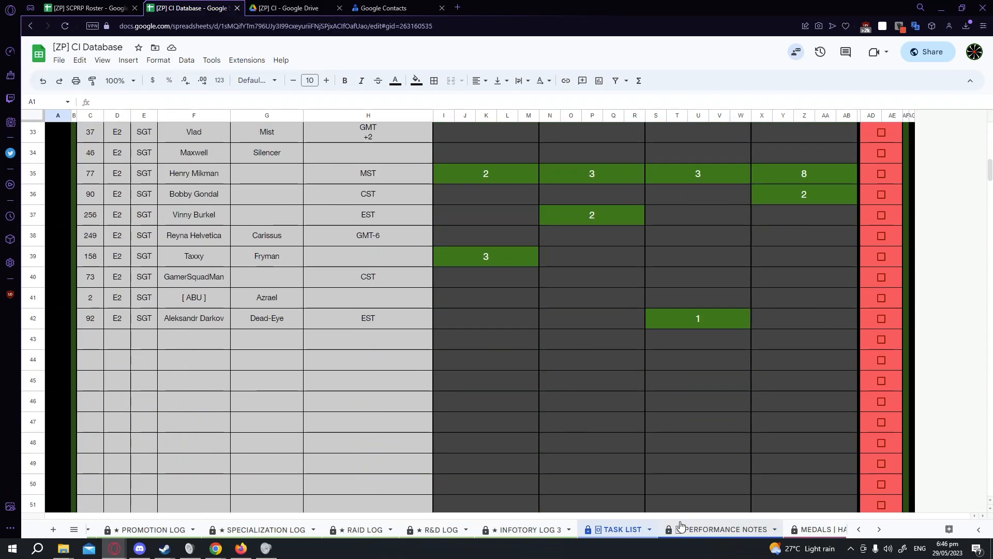
# On Performance Notes, try entering 5/12/2023 with a note in the R&D row's Handler cell, then undo it.
pyautogui.click(681, 525)
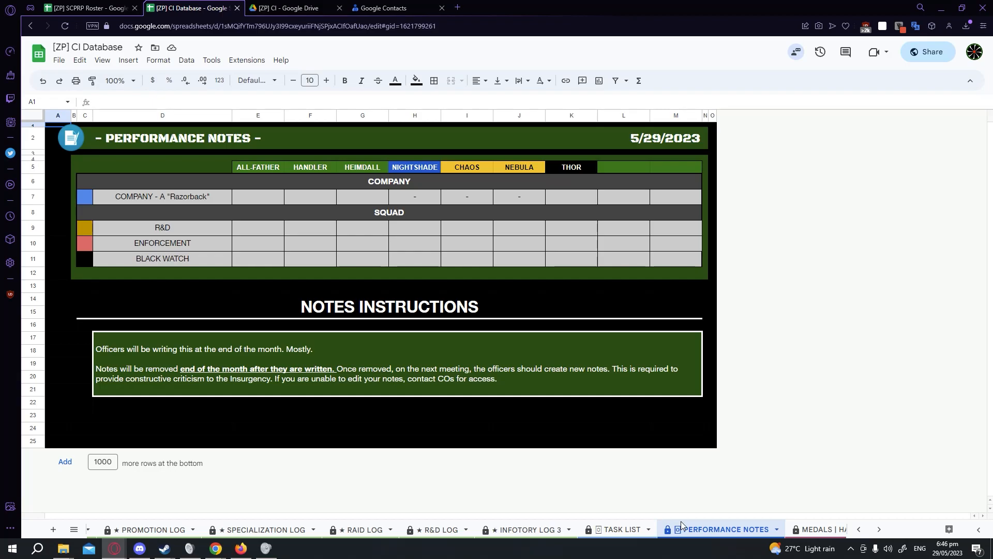
pyautogui.click(293, 234)
pyautogui.write('5/')
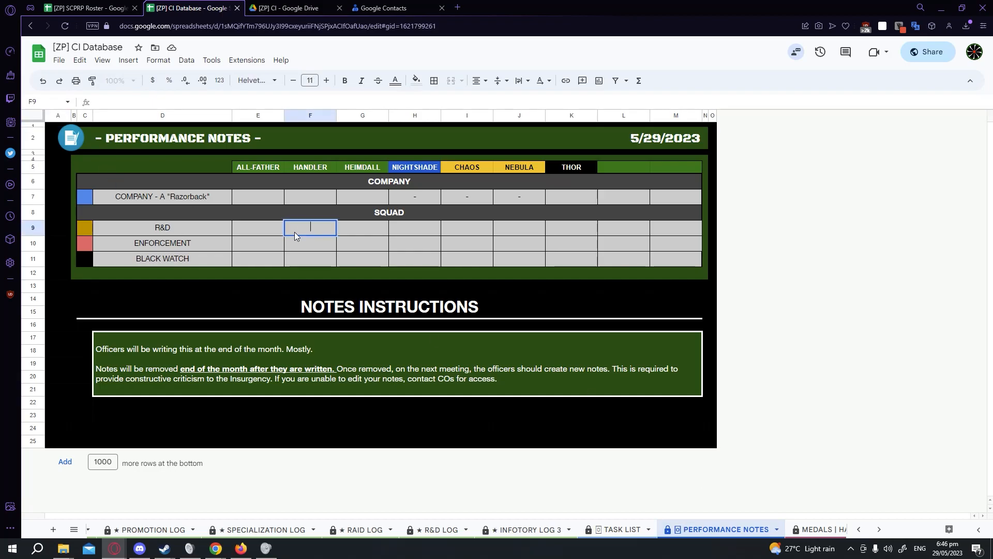
pyautogui.write('12/2023')
pyautogui.rightClick(295, 231)
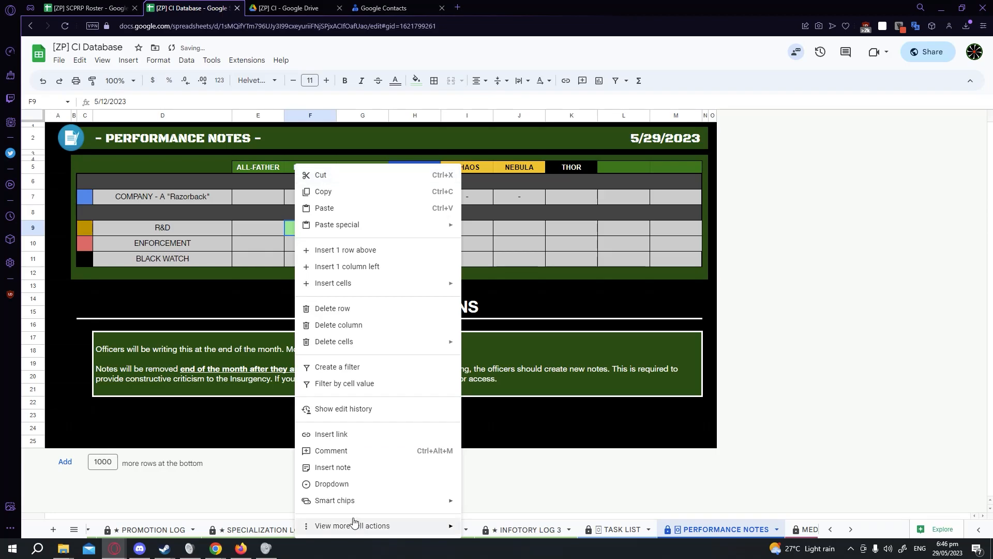
pyautogui.click(339, 467)
pyautogui.click(290, 357)
pyautogui.hotkey('ctrl', 'z')
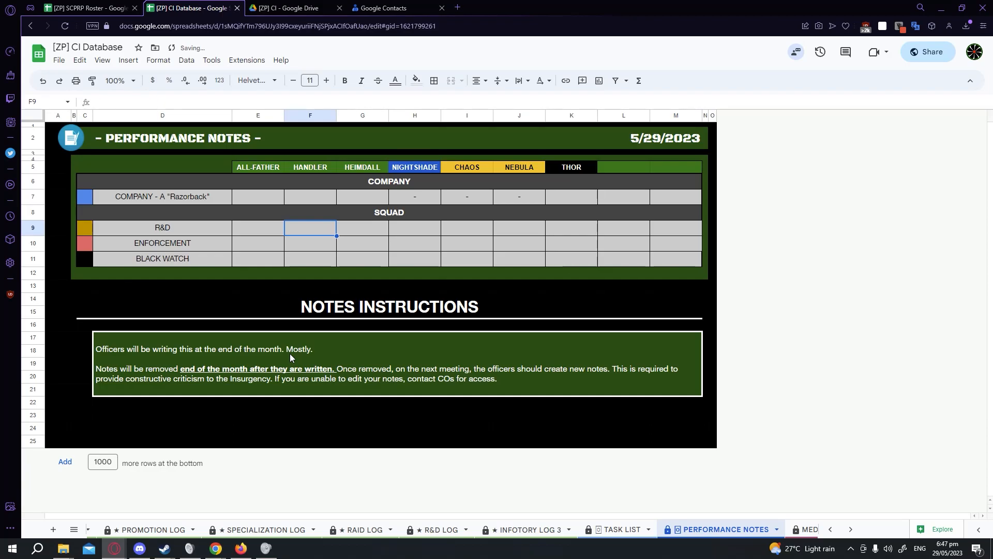
# Browse the Medals | Hall of Fame sheet's history entries, images and medal tables.
pyautogui.scroll(-5, 751, 532)
pyautogui.click(605, 524)
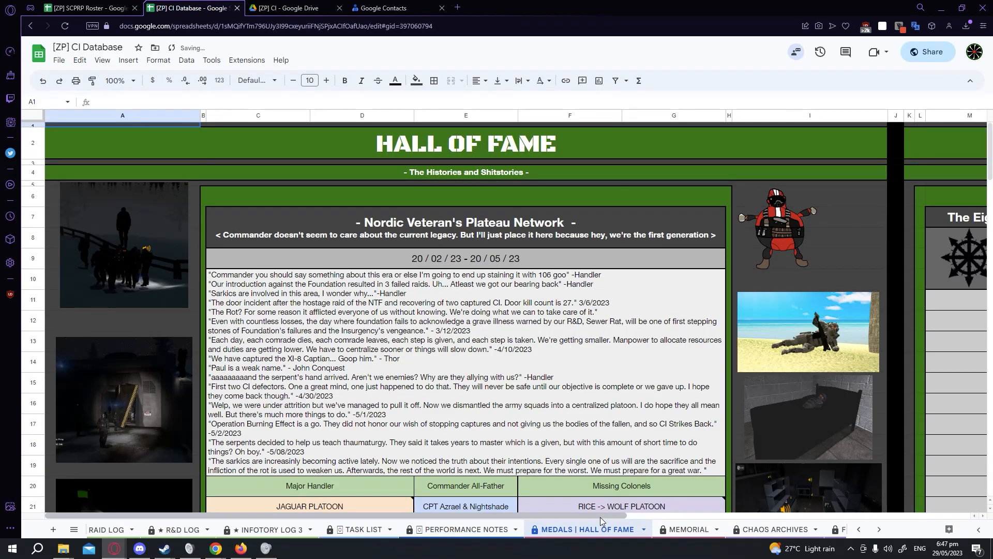
pyautogui.scroll(-3, 538, 418)
pyautogui.moveTo(486, 517); pyautogui.dragTo(766, 505)
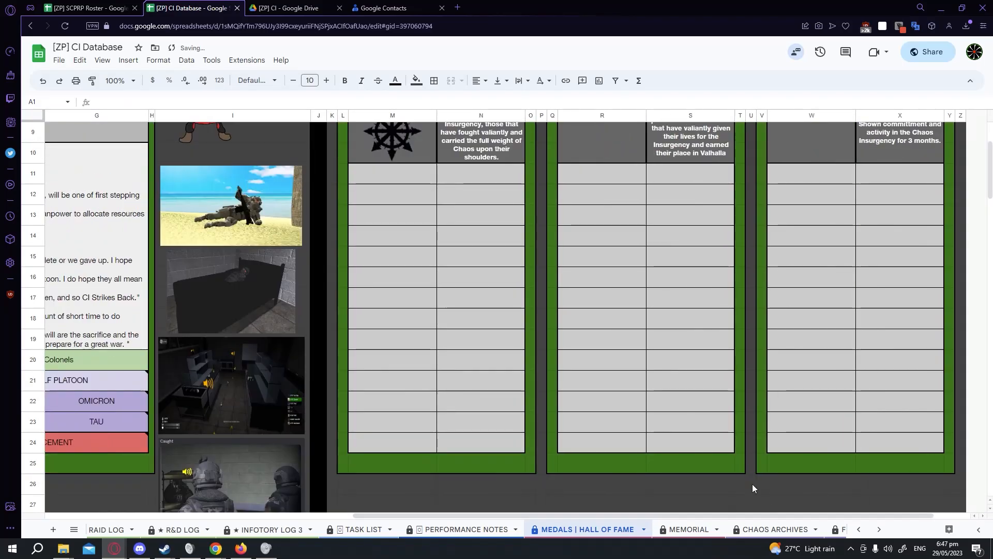
pyautogui.scroll(-15, 662, 395)
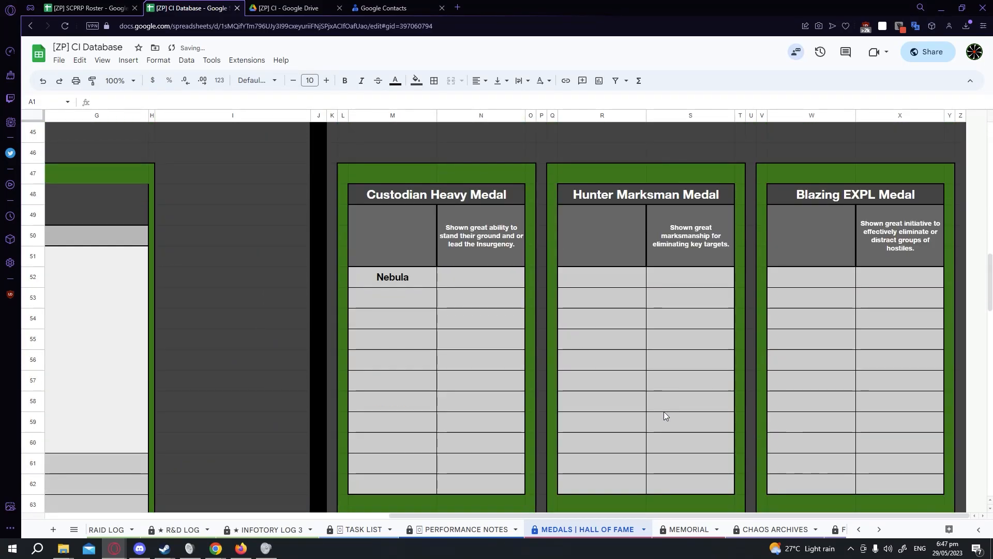
pyautogui.scroll(13, 664, 412)
pyautogui.scroll(5, 663, 412)
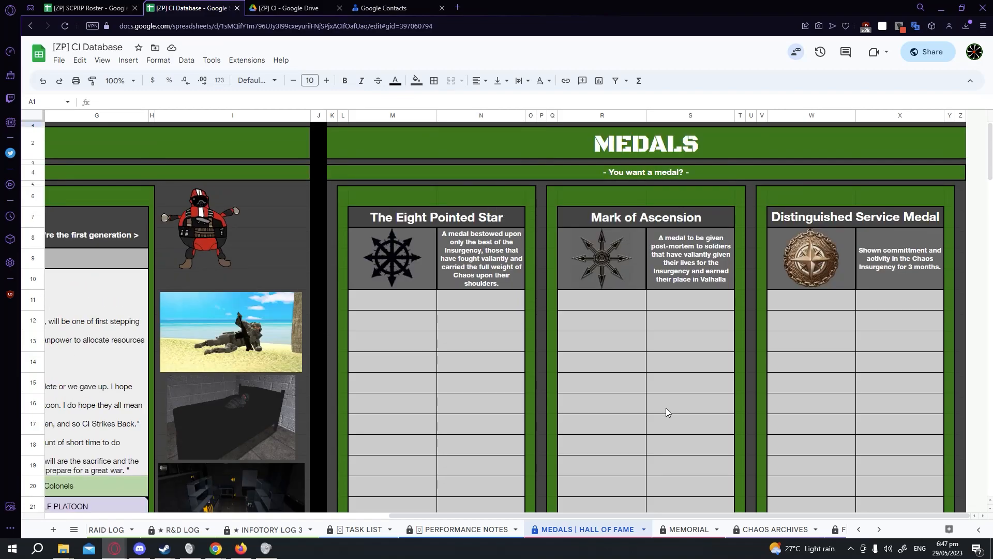
pyautogui.moveTo(482, 515); pyautogui.dragTo(174, 515)
pyautogui.scroll(-5, 287, 378)
pyautogui.scroll(-5, 286, 374)
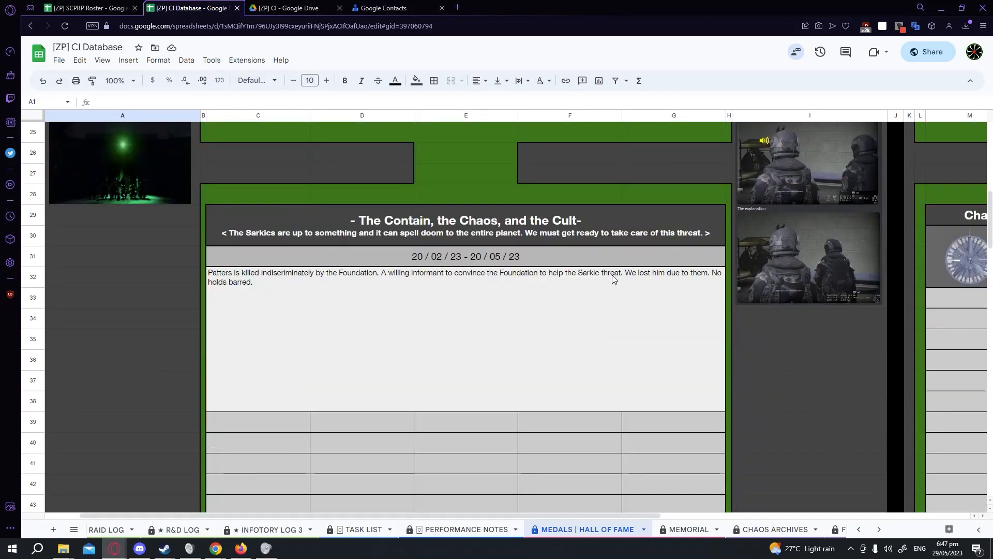
pyautogui.scroll(8, 772, 335)
pyautogui.click(807, 217)
pyautogui.click(843, 220)
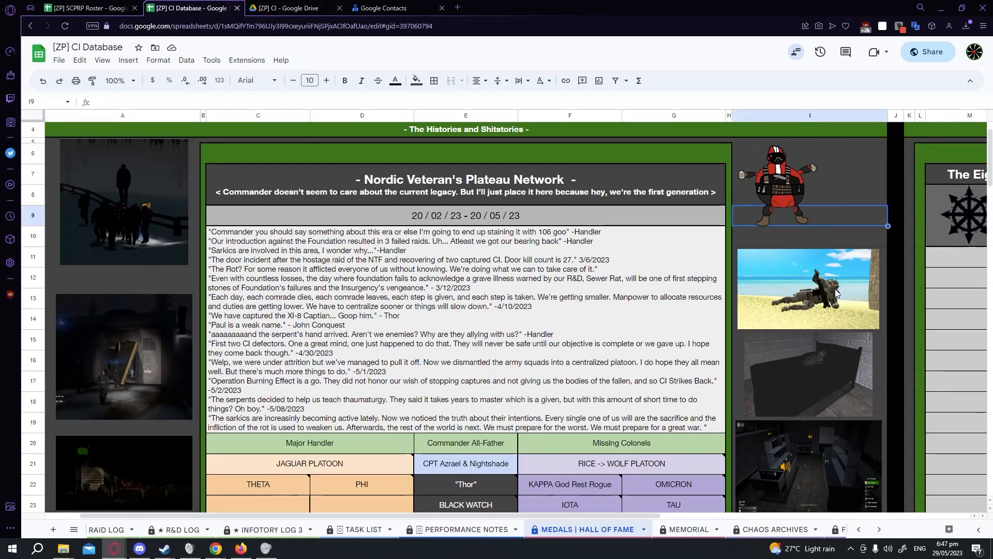
pyautogui.scroll(-3, 171, 358)
pyautogui.scroll(-4, 334, 359)
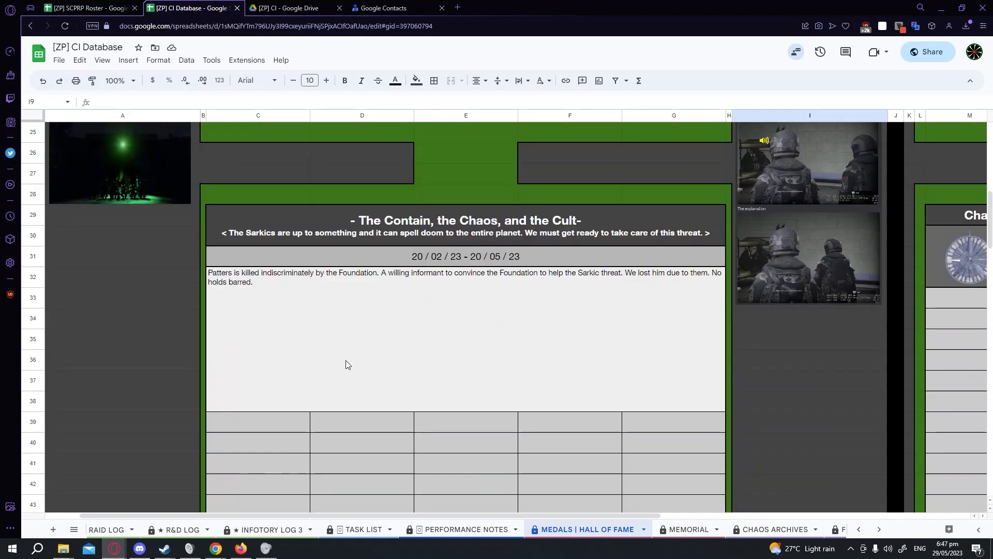
pyautogui.click(334, 358)
pyautogui.scroll(3, 334, 358)
pyautogui.scroll(-2, 298, 337)
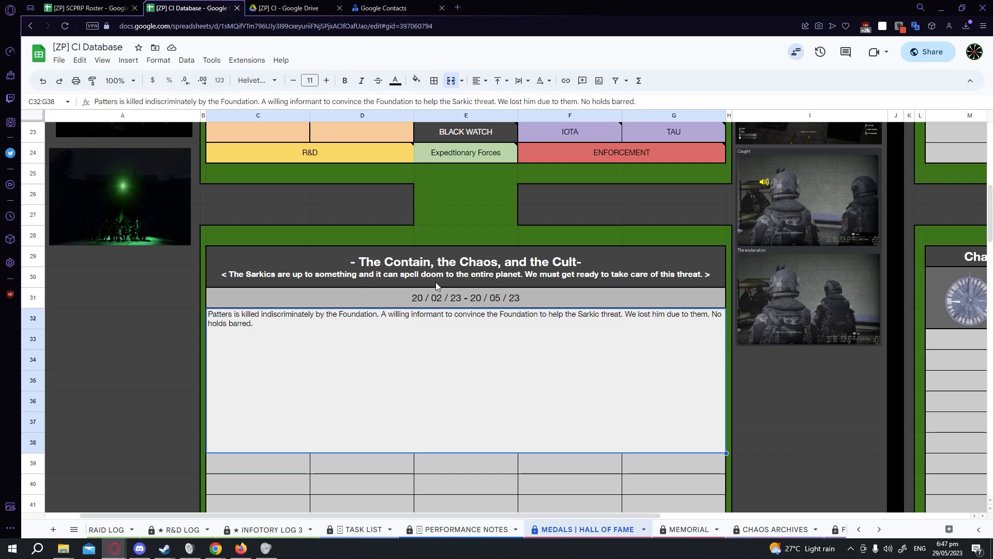
# Review the Memorial sheet's honored, shamed and memorial tables.
pyautogui.click(679, 529)
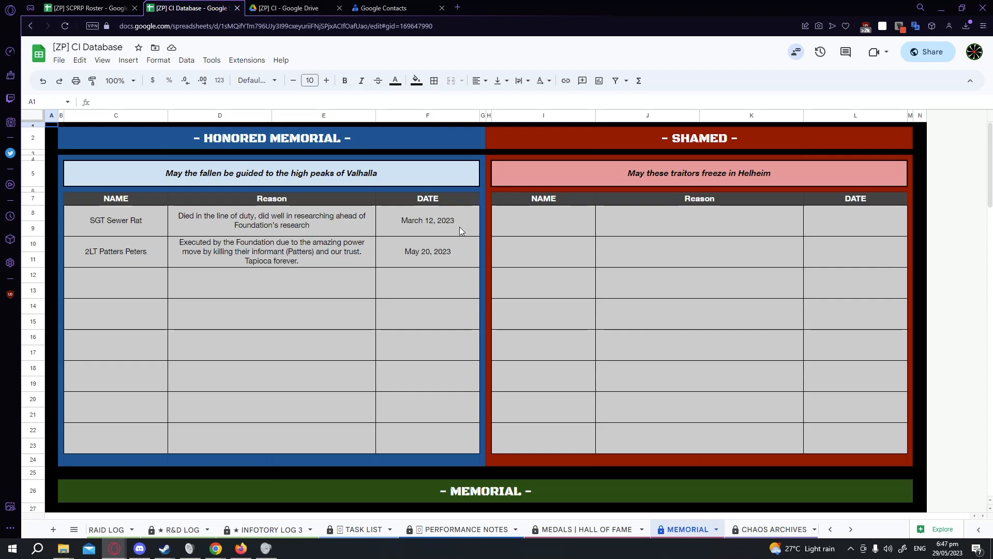
pyautogui.click(570, 189)
pyautogui.scroll(-3, 552, 251)
pyautogui.scroll(-4, 553, 250)
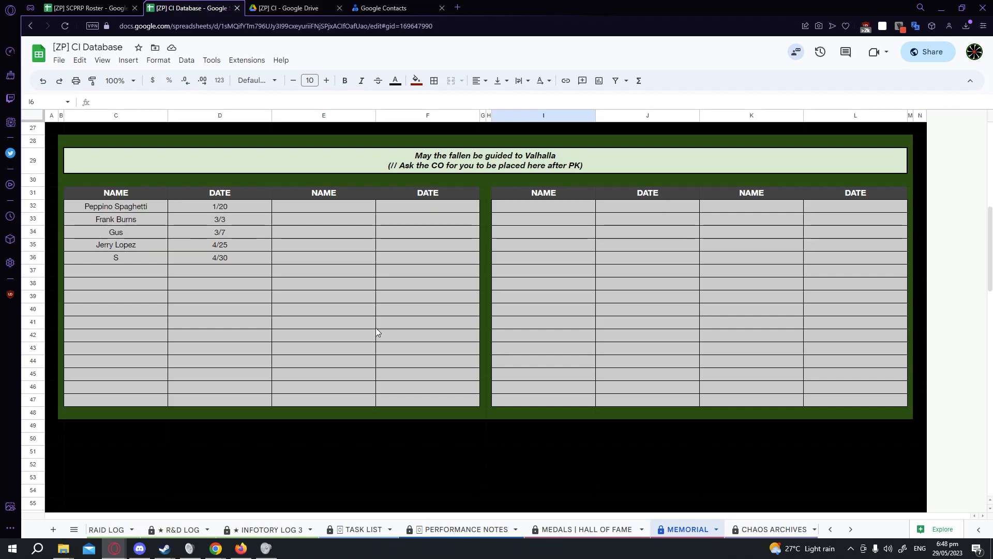
# Browse the Chaos Archives sheet and open the Foundation Archives sheet.
pyautogui.click(774, 528)
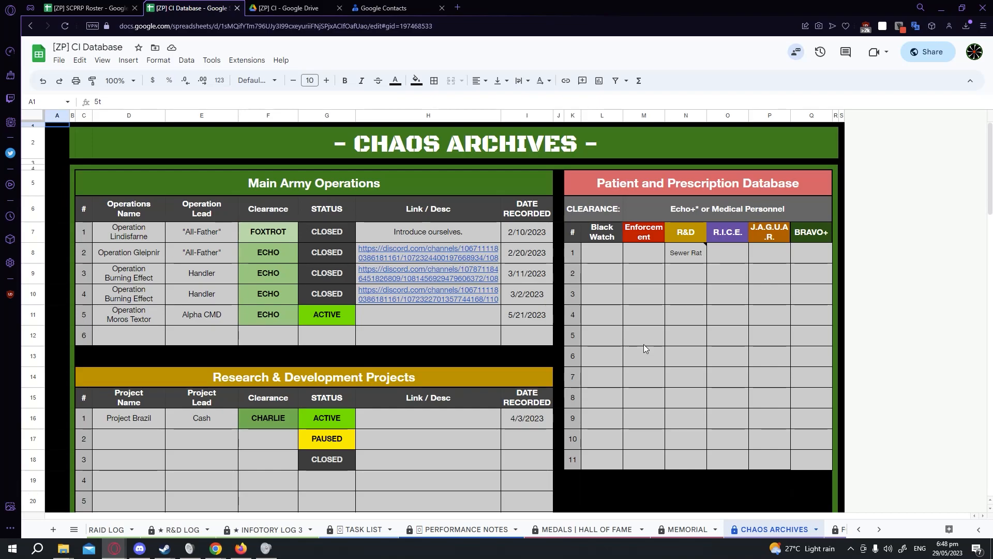
pyautogui.scroll(-5, 644, 343)
pyautogui.scroll(-2, 644, 343)
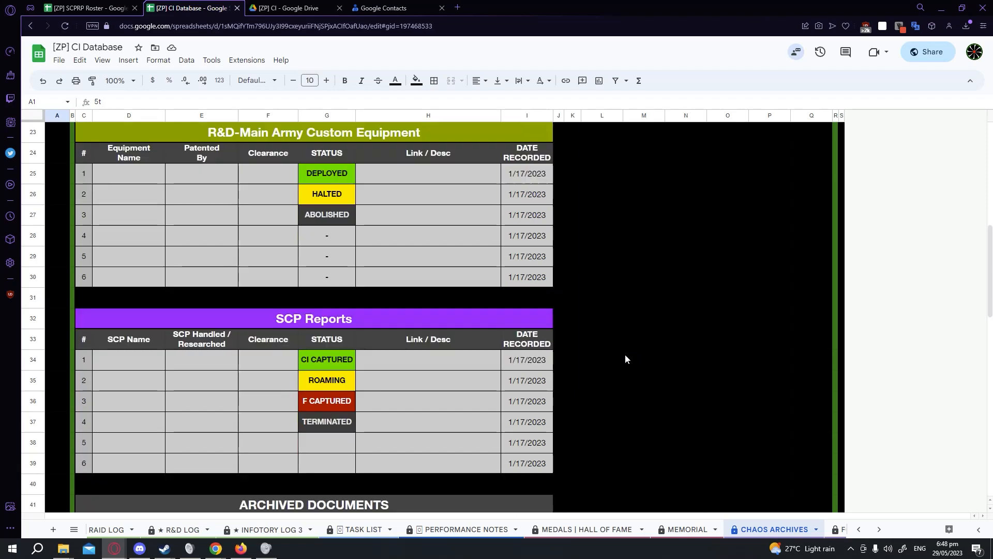
pyautogui.scroll(-2, 688, 529)
pyautogui.click(705, 529)
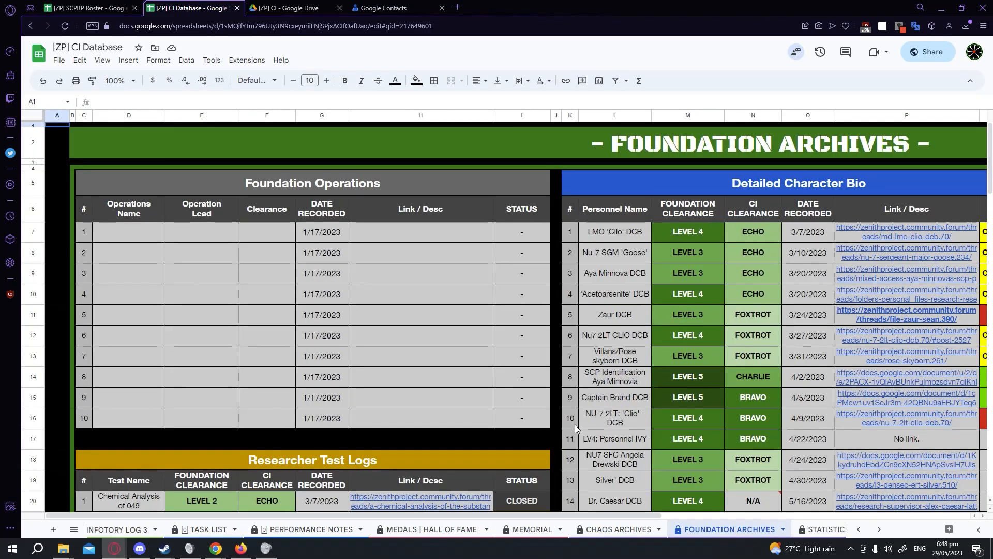
pyautogui.scroll(3, 517, 529)
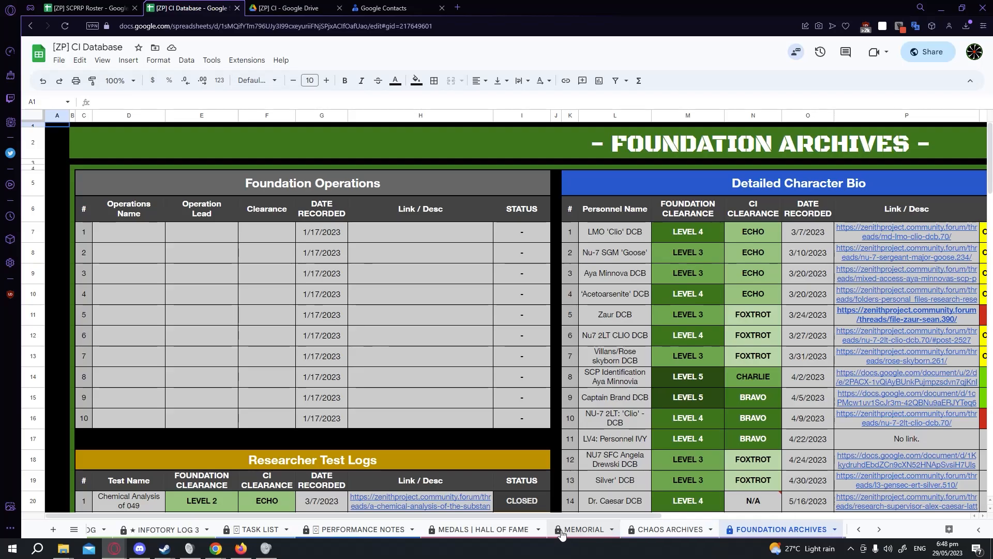
# Browse the Infotory Log 3 sheet and return to scroll through the Chaos Archives tables.
pyautogui.click(363, 530)
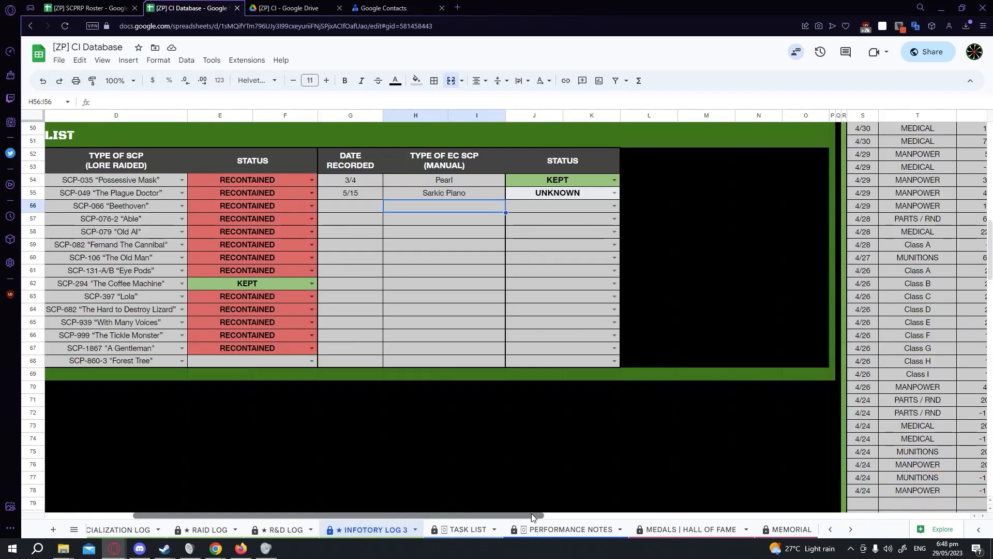
pyautogui.scroll(10, 748, 395)
pyautogui.scroll(-8, 787, 529)
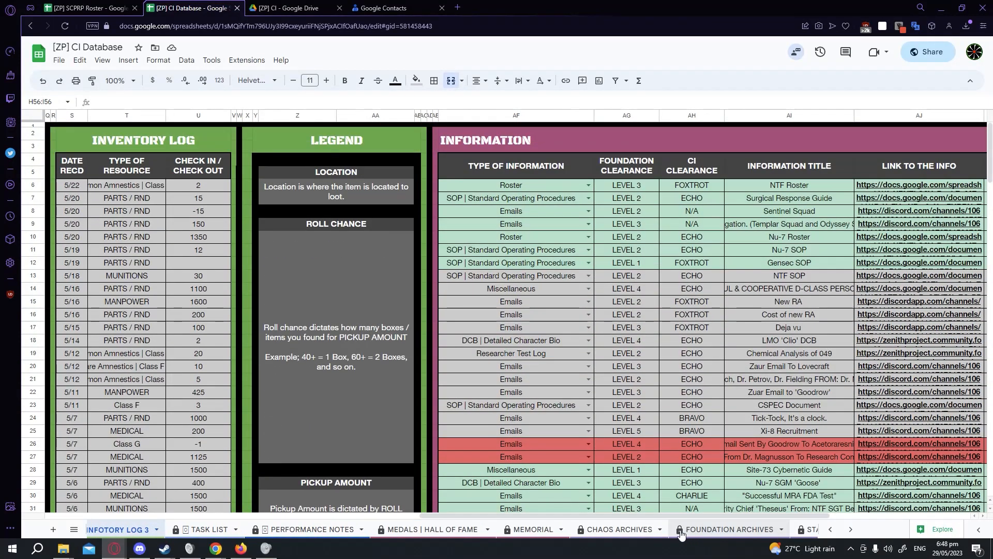
pyautogui.click(497, 529)
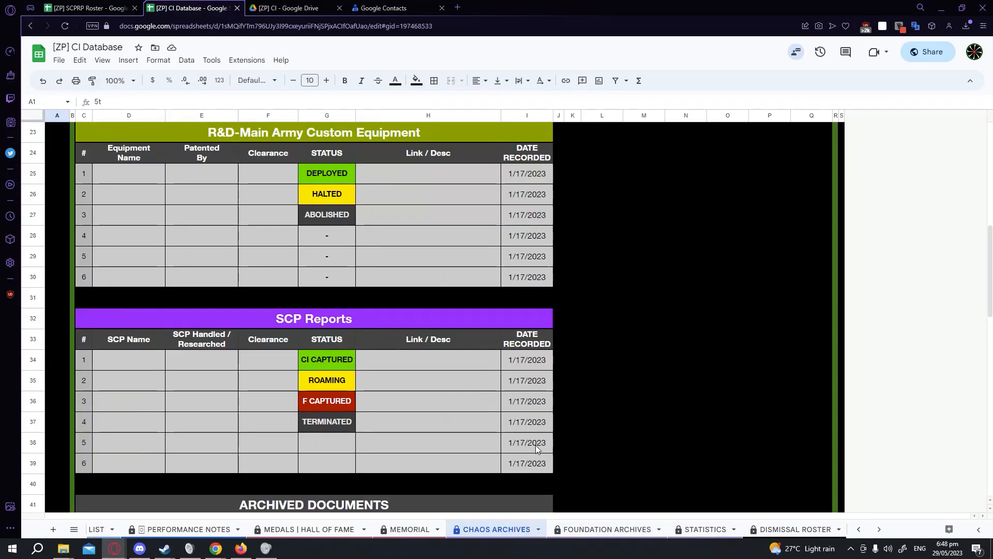
pyautogui.scroll(-5, 549, 435)
pyautogui.scroll(15, 613, 409)
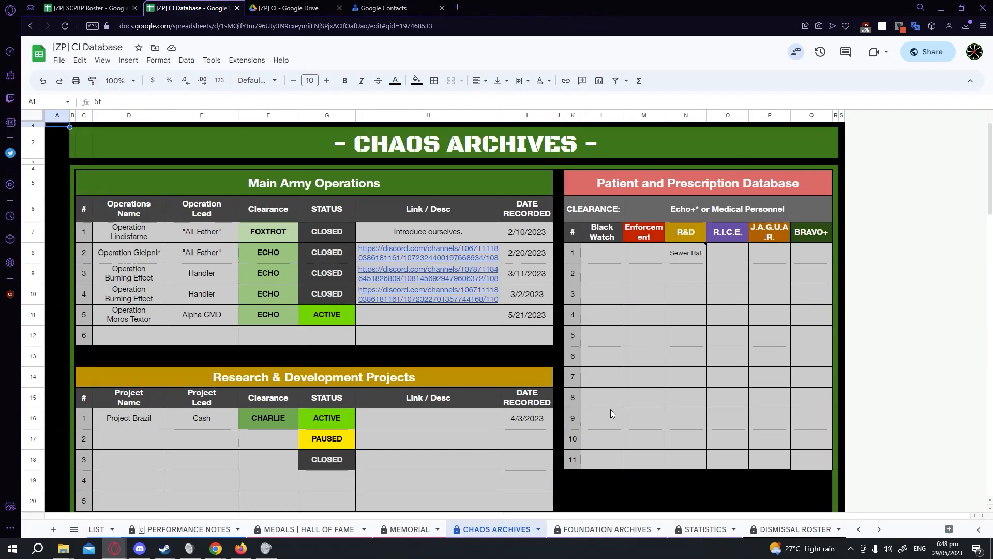
pyautogui.scroll(-5, 611, 410)
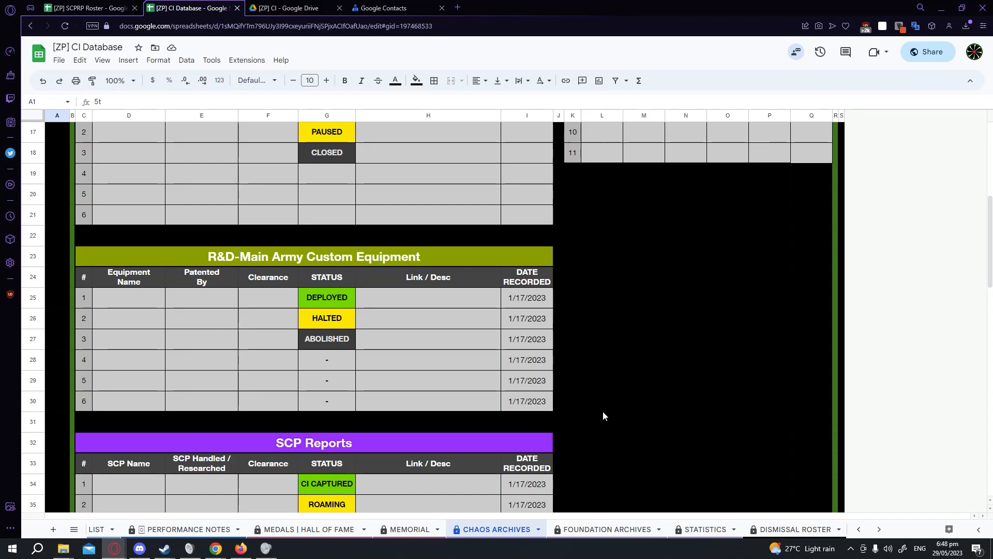
pyautogui.scroll(5, 673, 393)
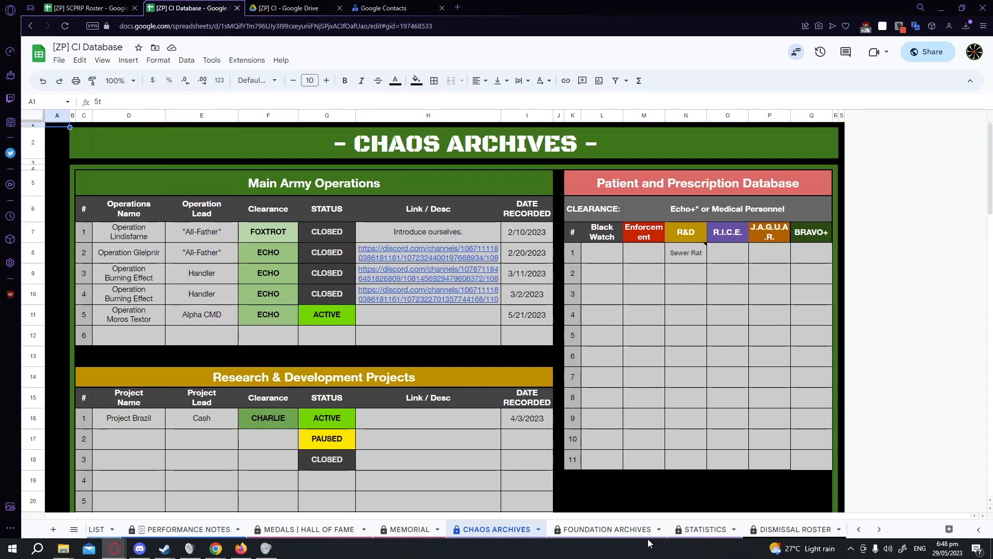
pyautogui.scroll(-2, 572, 533)
# Review the Statistics sheet's charts and raw data totals, inspecting the formulas behind the total cells.
pyautogui.click(630, 529)
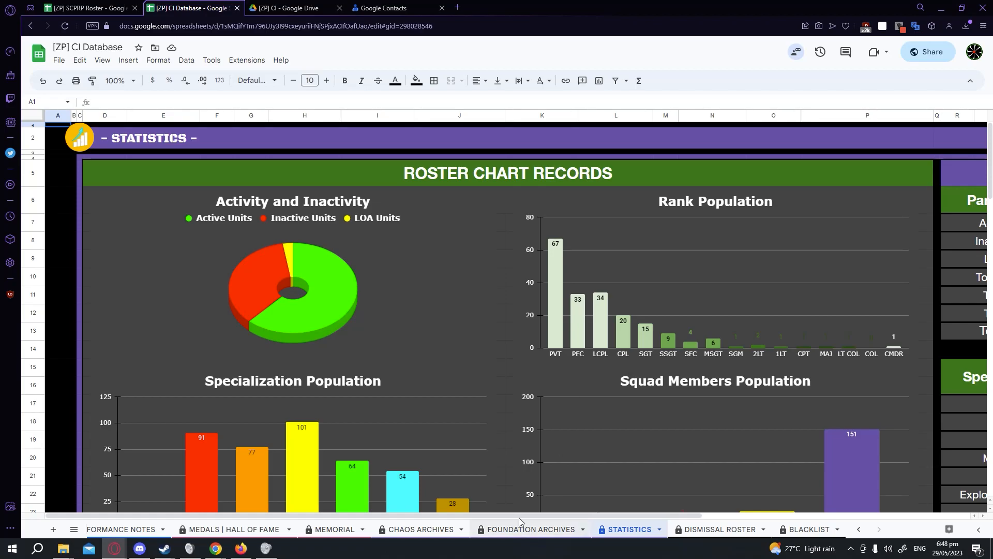
pyautogui.moveTo(457, 517); pyautogui.dragTo(733, 499)
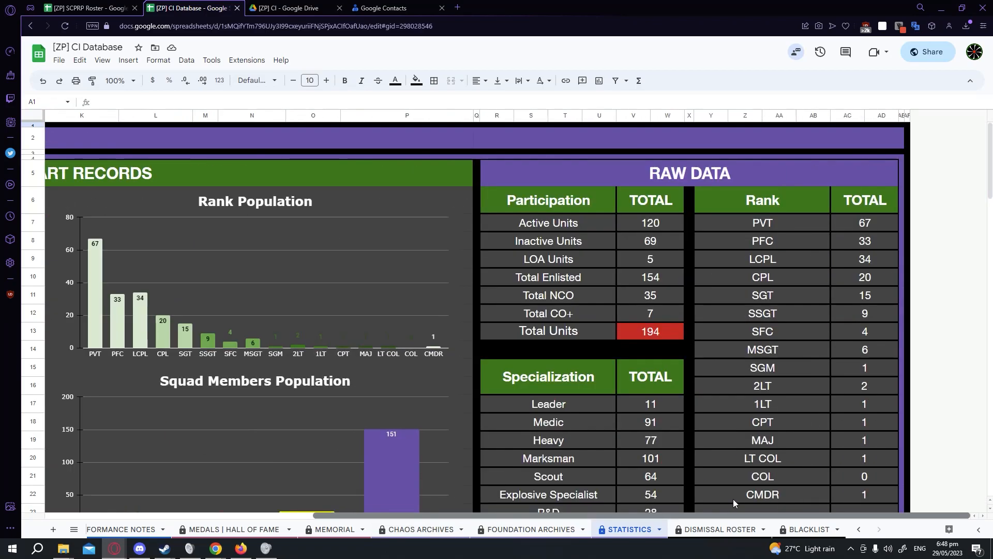
pyautogui.click(644, 241)
pyautogui.click(638, 266)
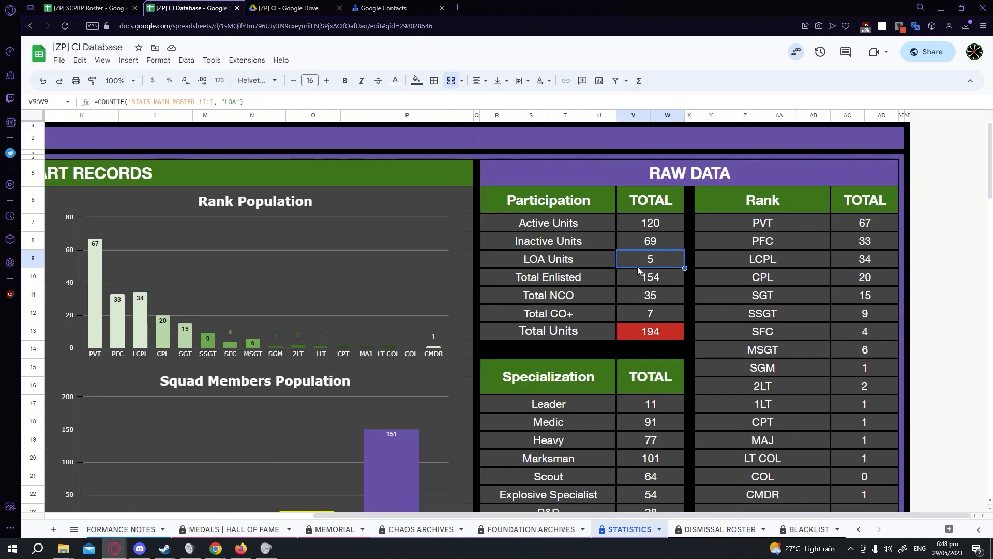
pyautogui.scroll(-3, 637, 269)
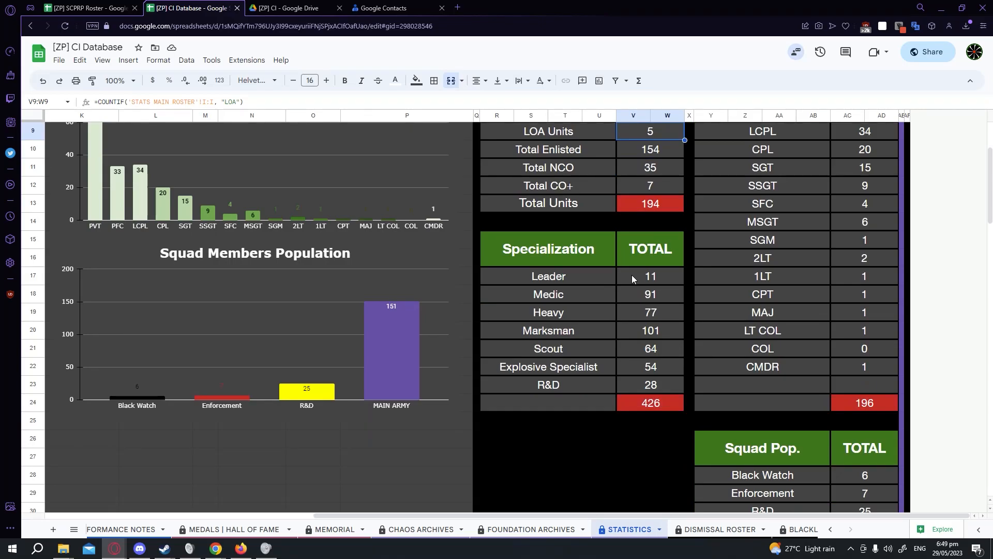
pyautogui.scroll(-4, 632, 275)
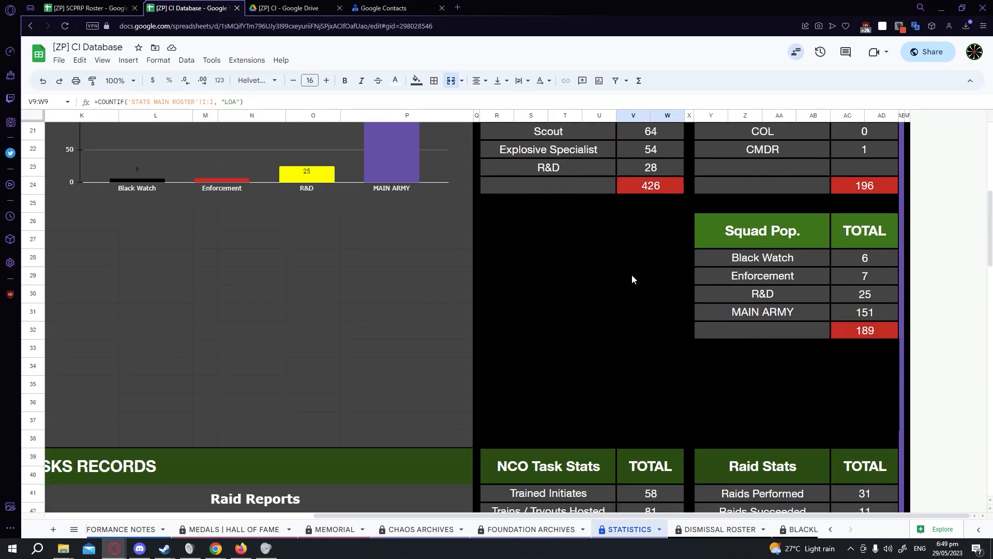
pyautogui.scroll(3, 631, 277)
pyautogui.click(672, 241)
pyautogui.click(660, 277)
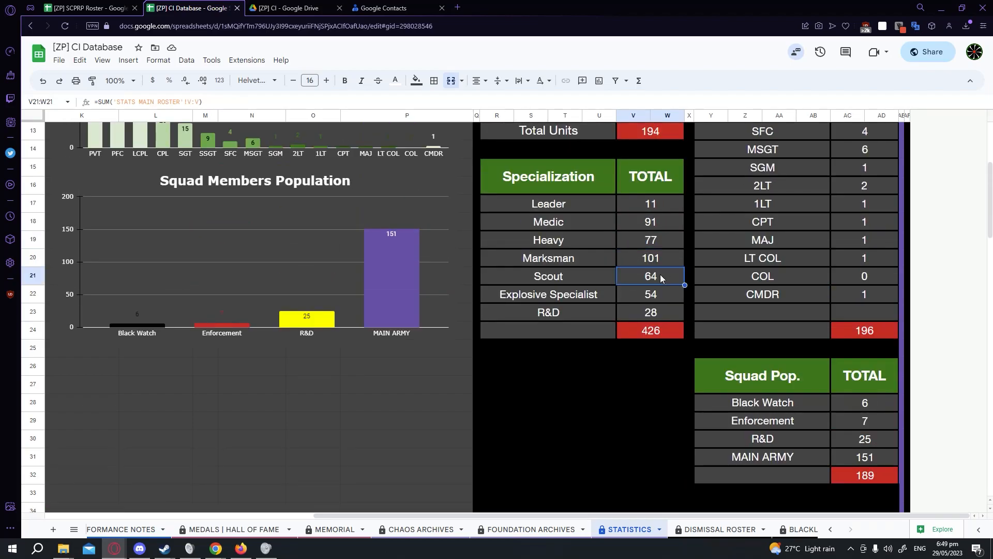
pyautogui.scroll(10, 283, 530)
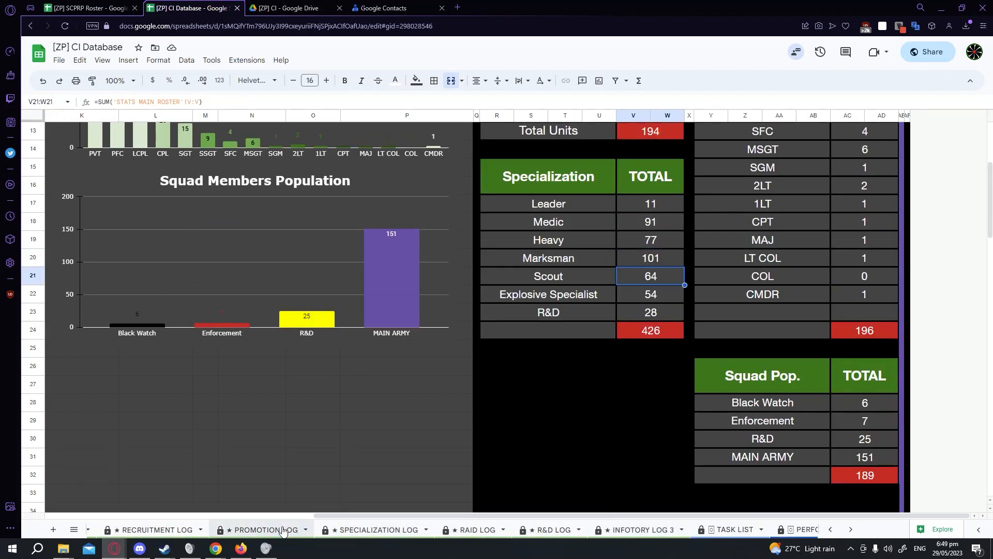
# Browse the Promotion Log entries and inspect the QUERY formula that fills the log from Promo Responses.
pyautogui.click(283, 530)
pyautogui.scroll(-5, 191, 352)
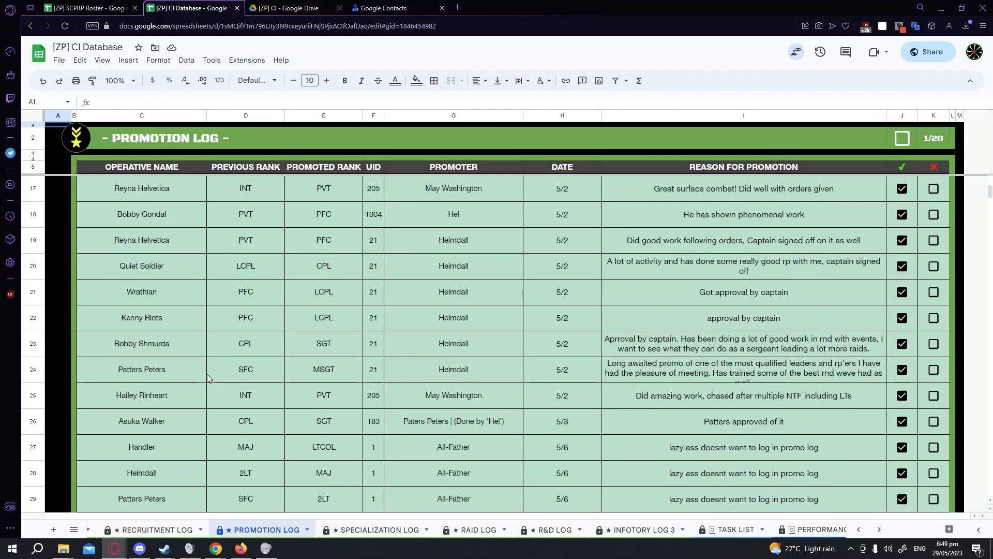
pyautogui.scroll(4, 210, 370)
pyautogui.scroll(-3, 501, 401)
pyautogui.scroll(2, 440, 392)
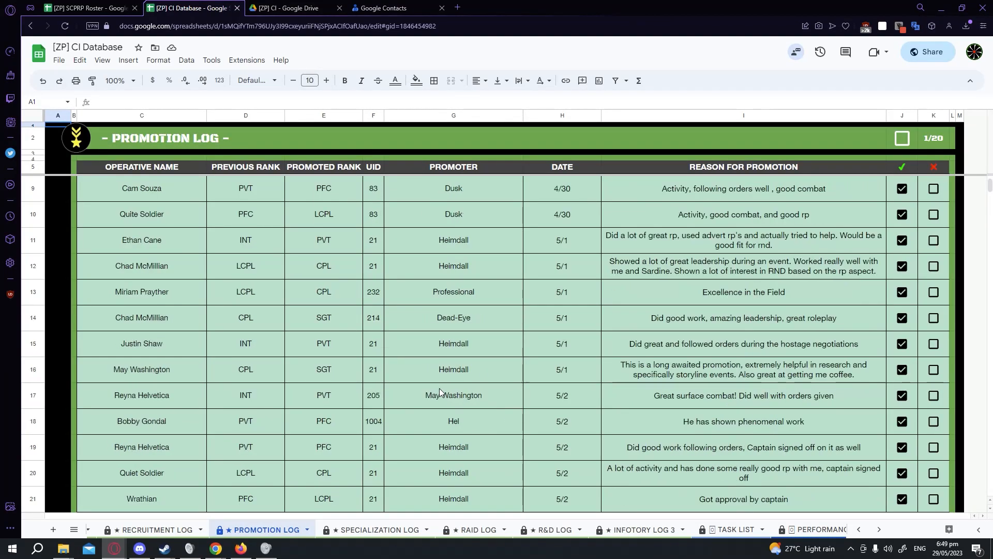
pyautogui.scroll(2, 440, 392)
pyautogui.click(59, 196)
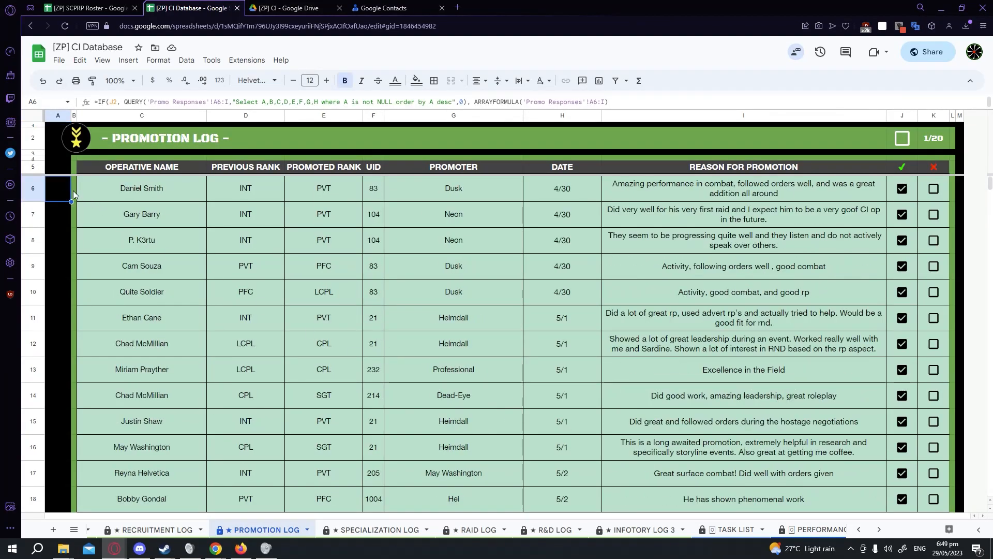
pyautogui.click(222, 101)
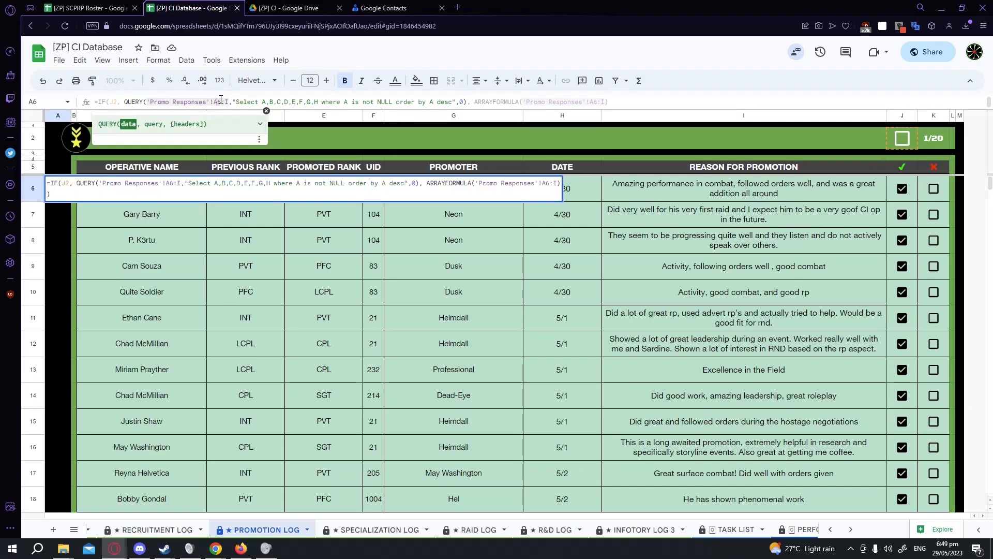
pyautogui.click(631, 101)
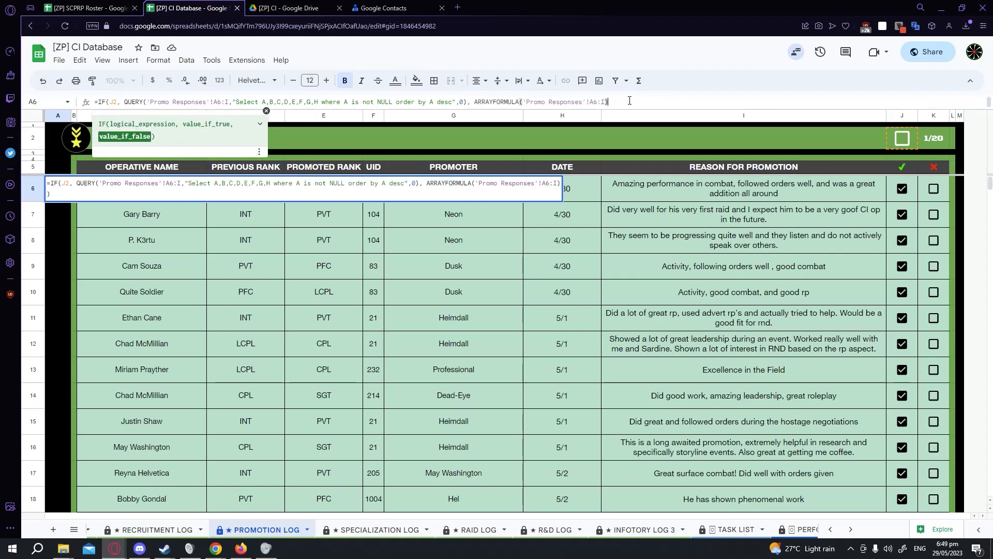
pyautogui.press('Return')
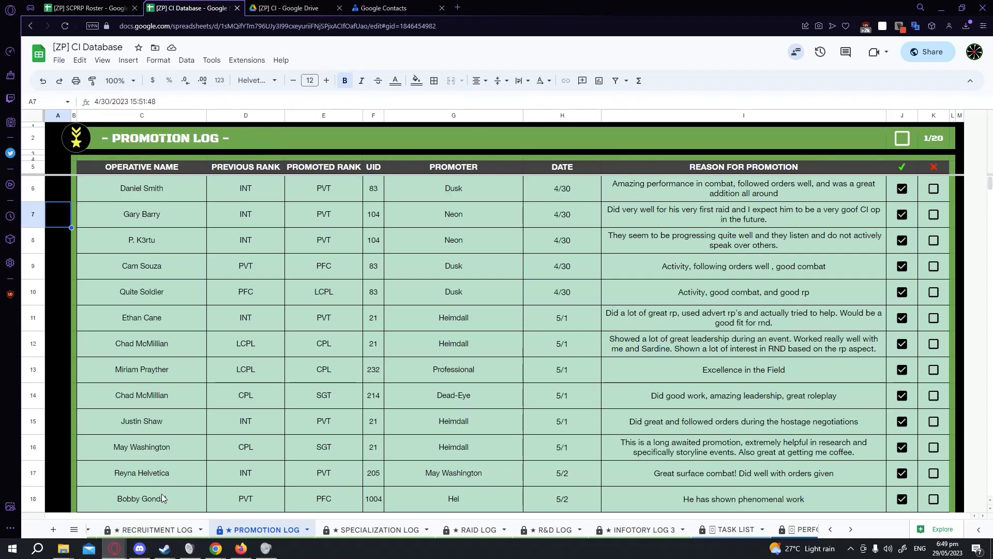
pyautogui.scroll(-10, 595, 532)
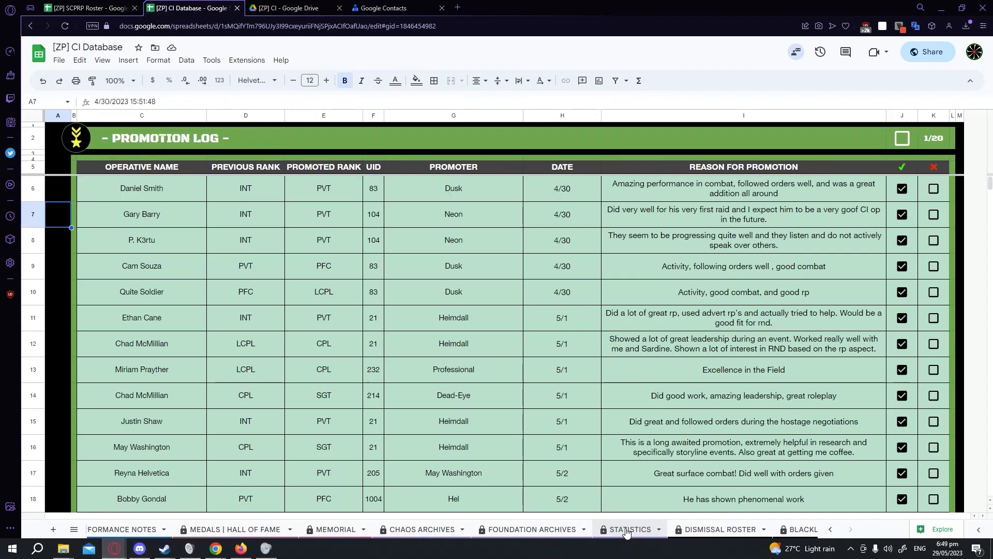
# Open the Dismissal Roster and paste the copied officer's row into the next empty roster row.
pyautogui.click(692, 529)
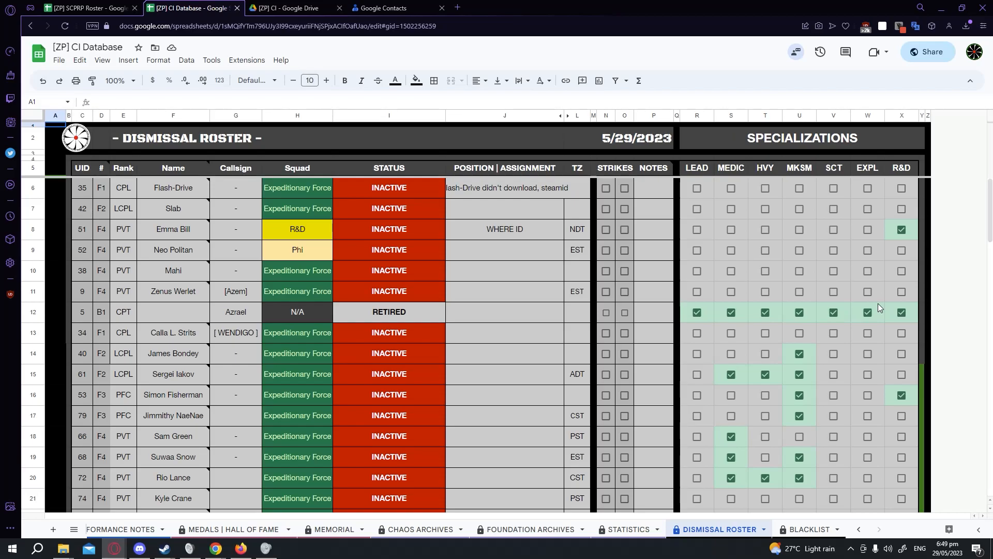
pyautogui.scroll(-2, 878, 303)
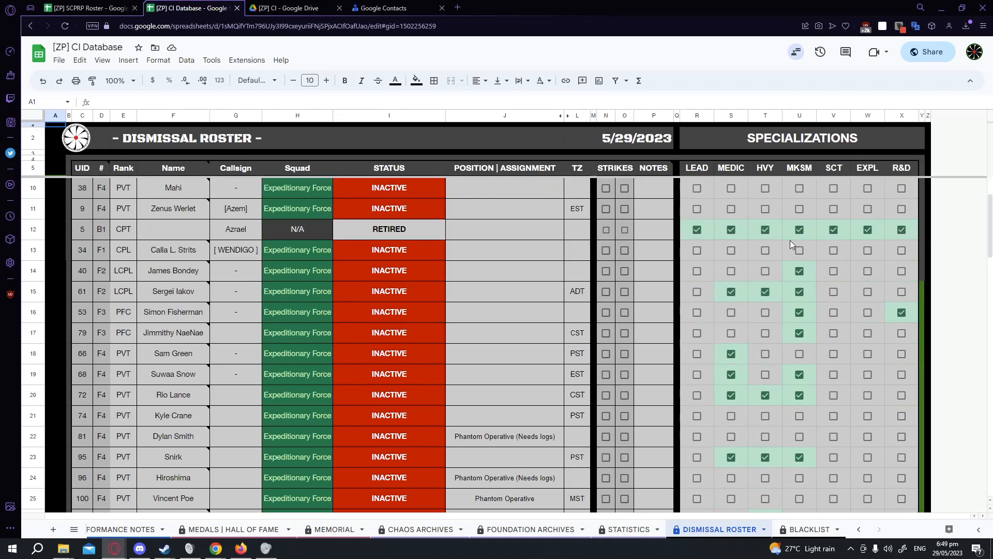
pyautogui.click(64, 5)
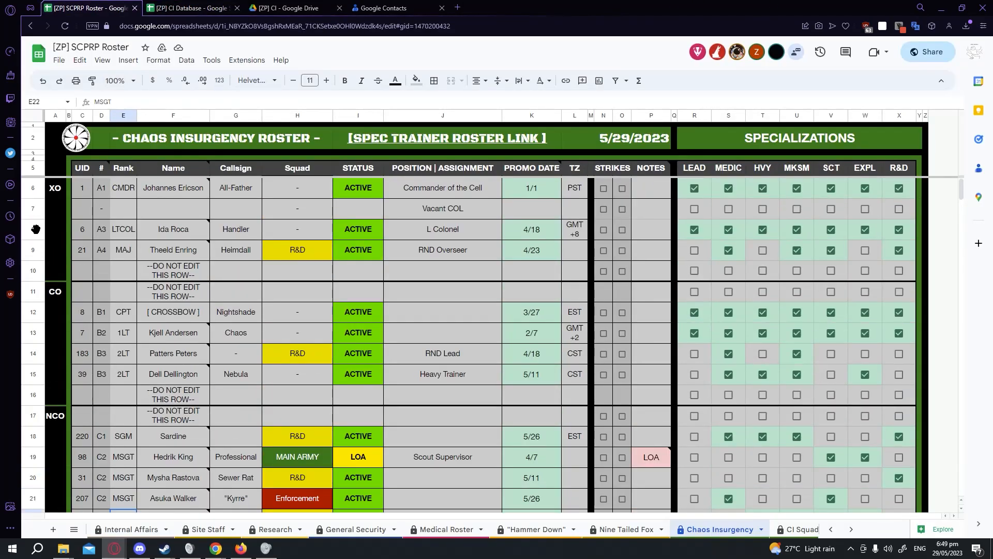
pyautogui.click(192, 8)
pyautogui.scroll(-20, 250, 330)
pyautogui.scroll(2, 114, 386)
pyautogui.click(30, 333)
pyautogui.click(122, 381)
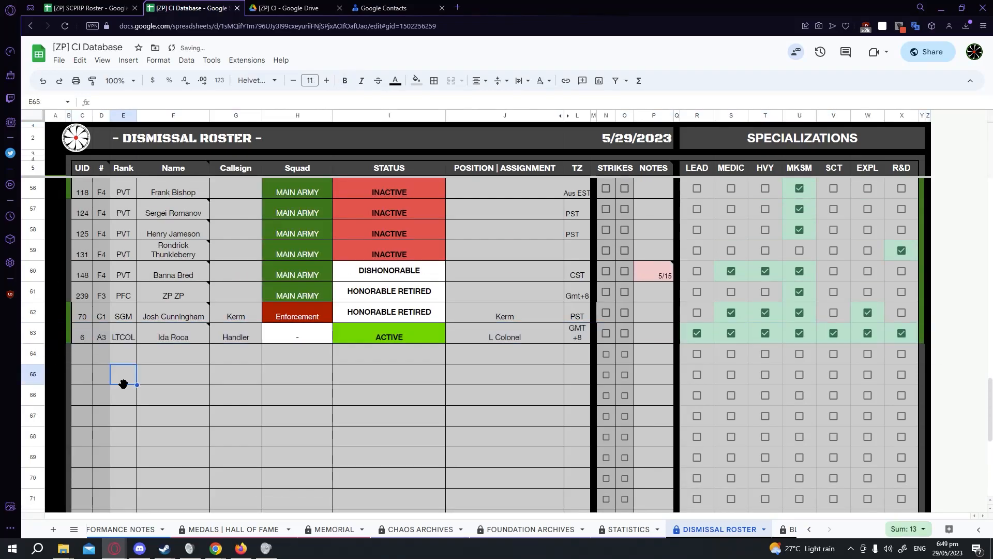
# Fill the HONORABLE RETIRED status down into the pasted officer's row.
pyautogui.click(392, 319)
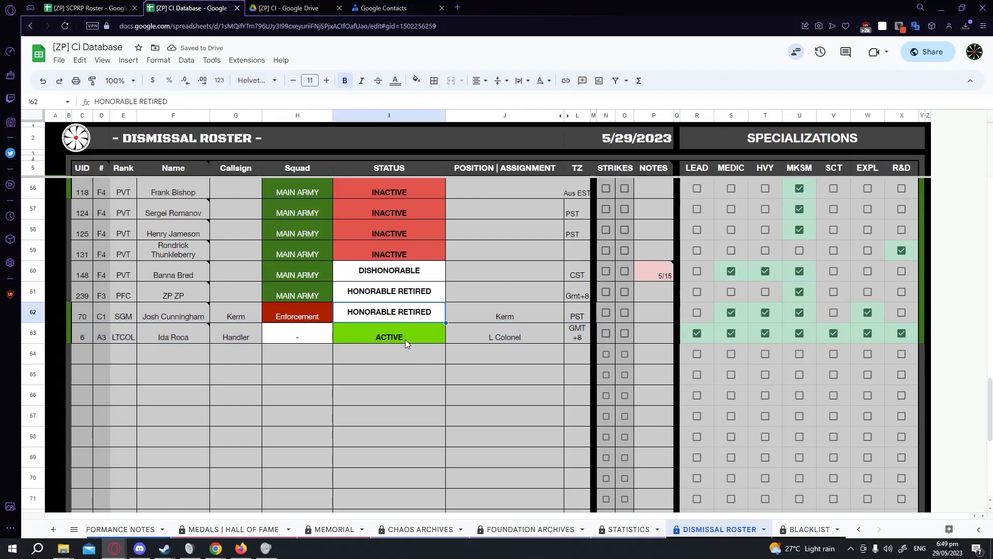
pyautogui.moveTo(443, 321); pyautogui.dragTo(443, 340)
pyautogui.click(408, 417)
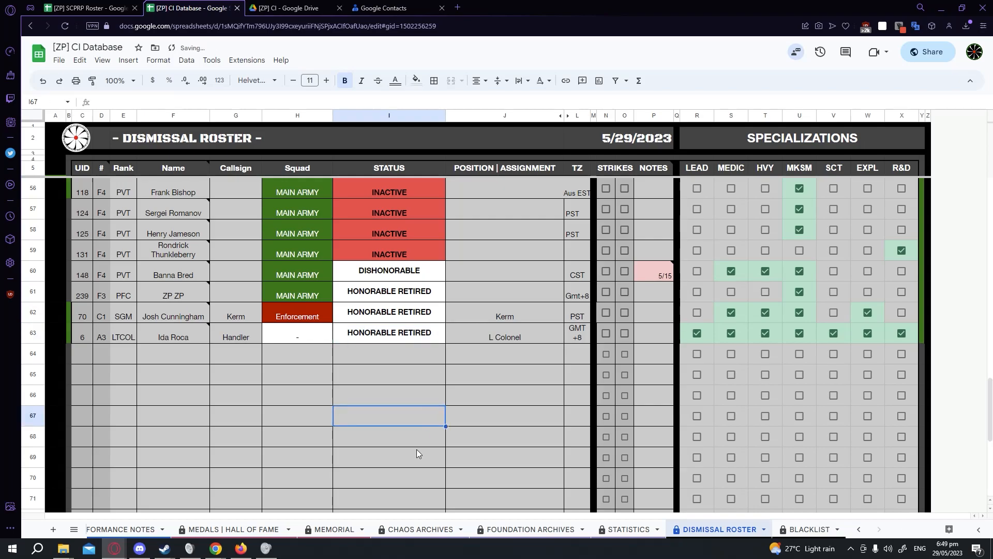
# Try to extend the column B row marker down to cover the pasted row.
pyautogui.click(69, 316)
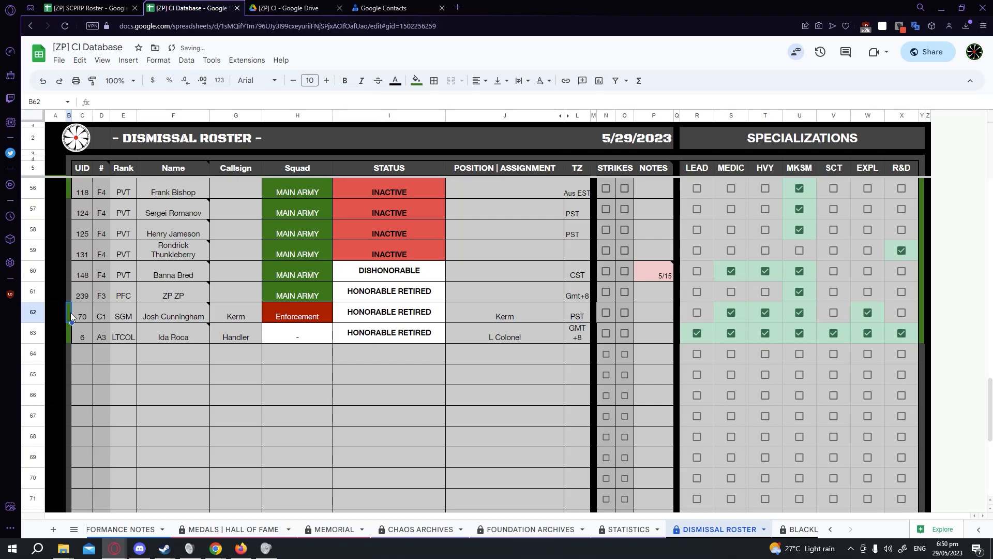
pyautogui.scroll(1, 71, 312)
pyautogui.click(69, 337)
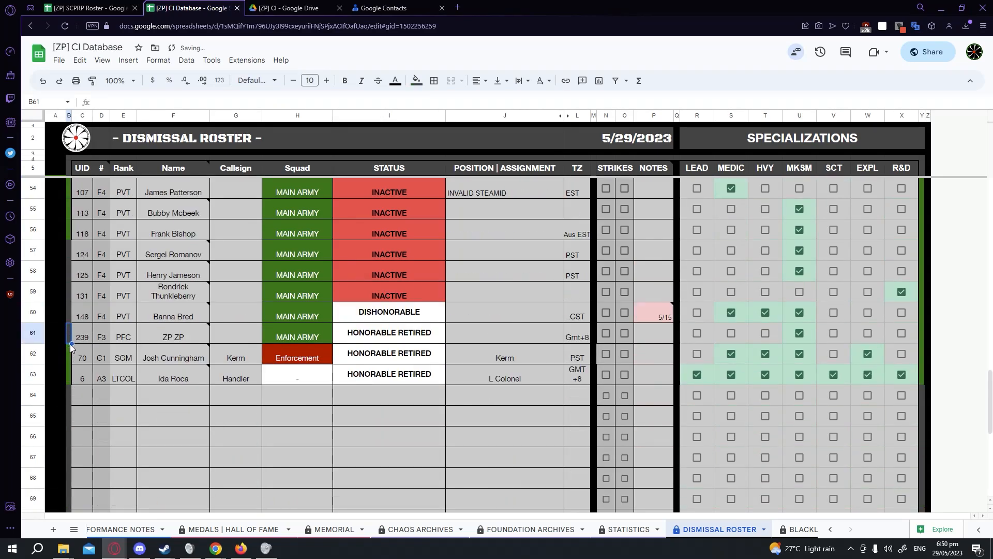
pyautogui.moveTo(71, 343); pyautogui.dragTo(70, 377)
pyautogui.click(80, 416)
pyautogui.click(68, 333)
pyautogui.click(97, 407)
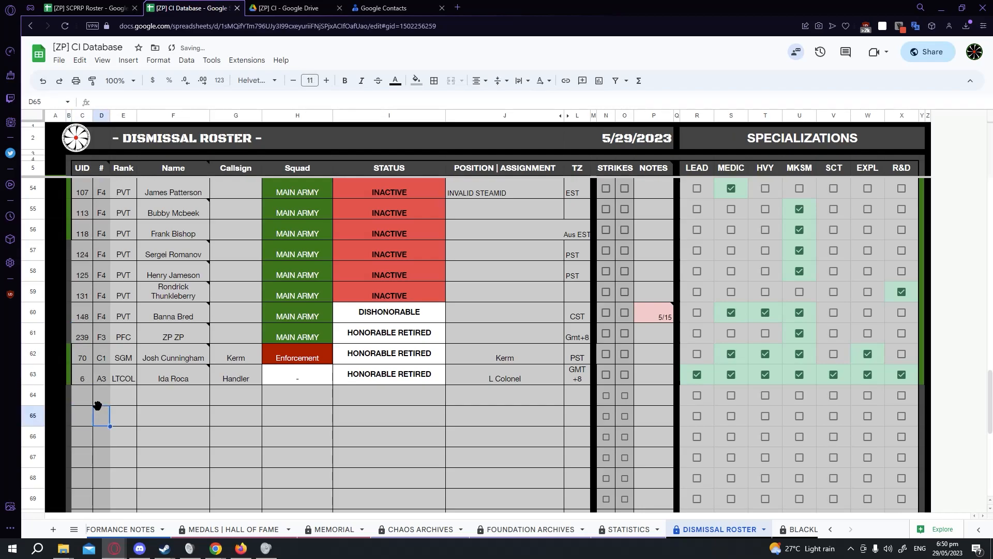
# Undo the latest Dismissal Roster edits.
pyautogui.scroll(3, 105, 394)
pyautogui.scroll(-2, 96, 402)
pyautogui.scroll(-2, 98, 398)
pyautogui.hotkey('ctrl', 'z')
pyautogui.hotkey('ctrl', 'z')
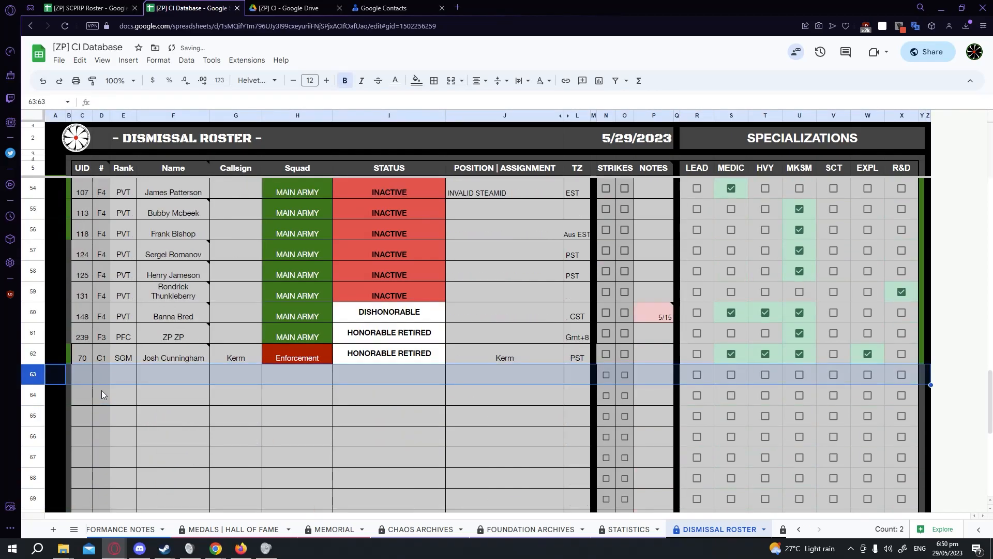
# View the Blacklist sheet, then open the LOA Responses sheet from the sheet list.
pyautogui.click(783, 528)
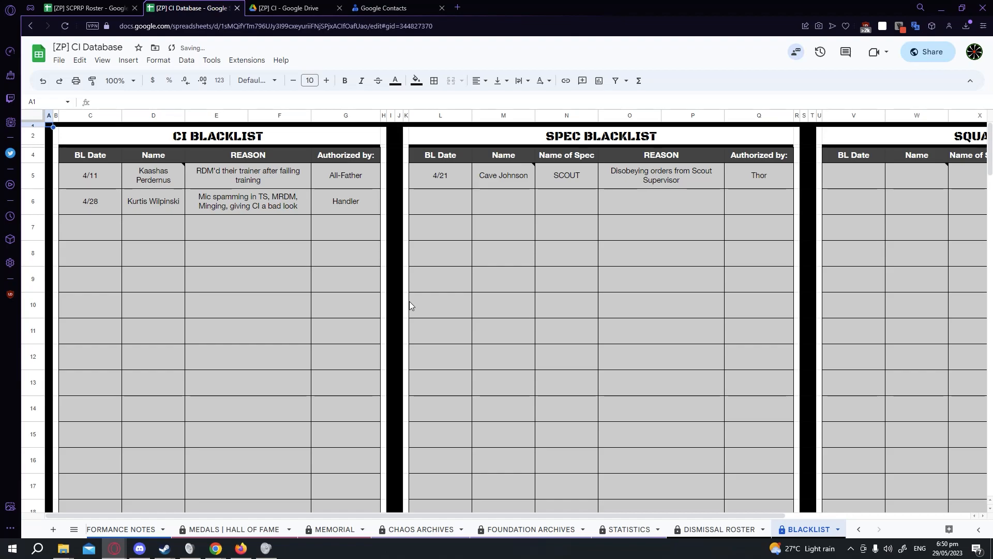
pyautogui.click(74, 528)
pyautogui.scroll(5, 153, 466)
pyautogui.scroll(3, 152, 466)
pyautogui.click(169, 398)
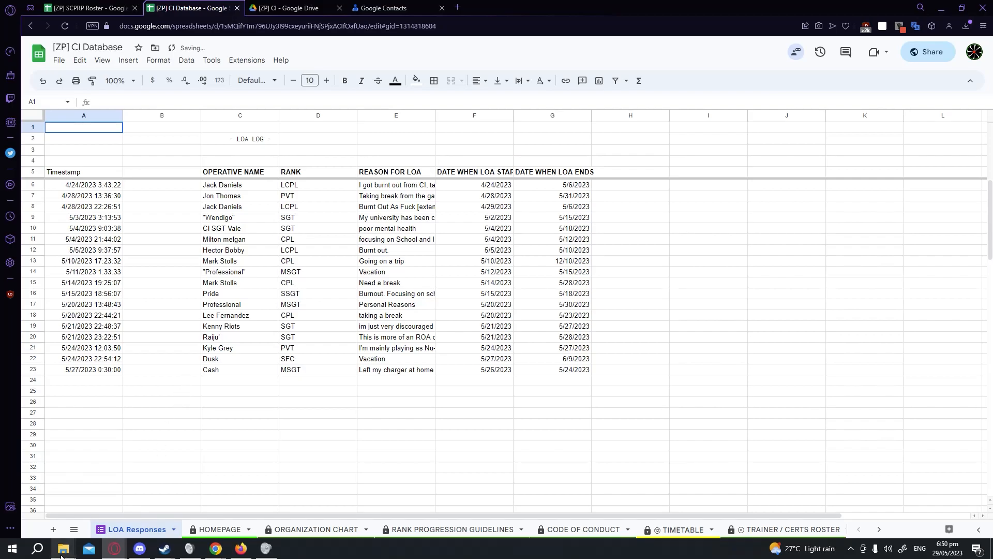
# Open the Squad Transfer Responses and Recruit Responses sheets and scroll through the recruit form entries.
pyautogui.click(74, 529)
pyautogui.click(113, 406)
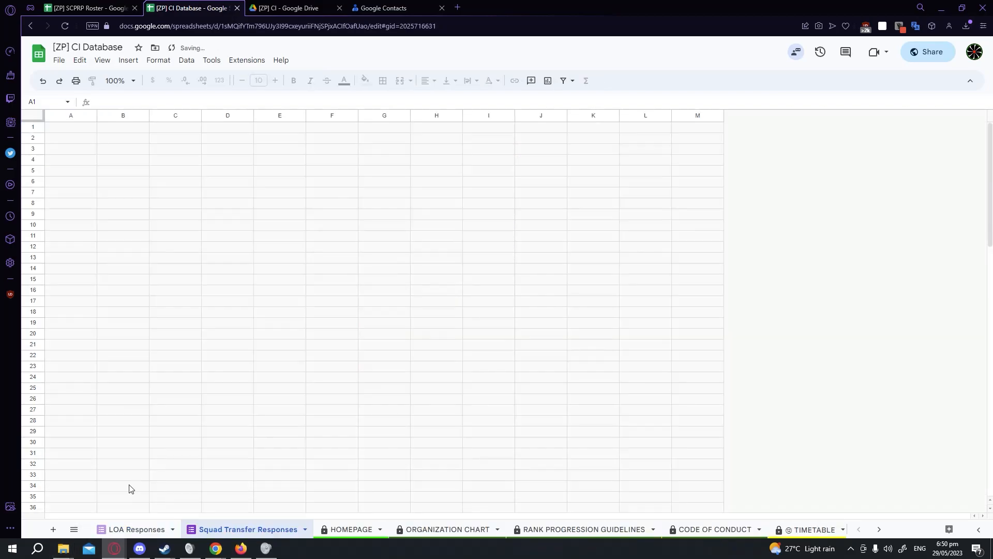
pyautogui.click(74, 529)
pyautogui.click(115, 424)
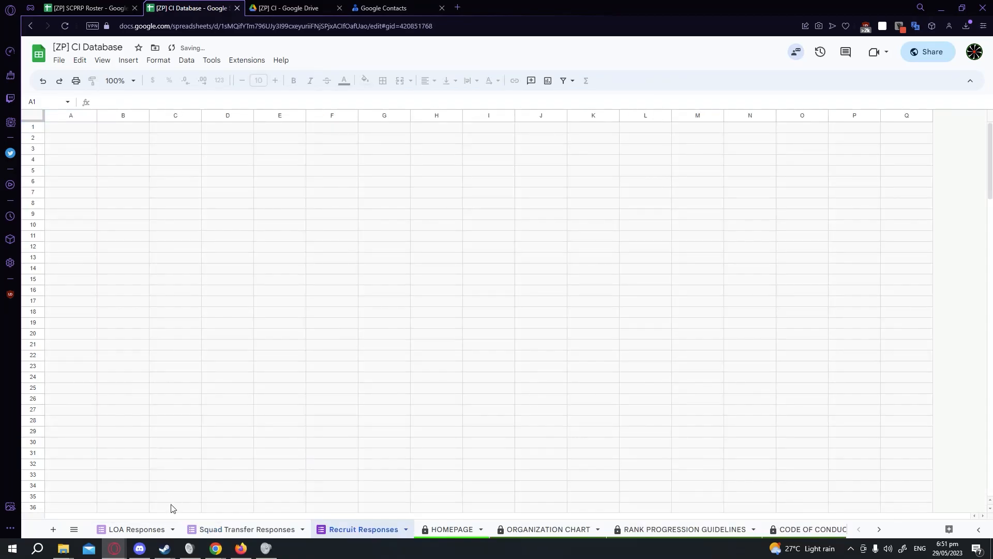
pyautogui.scroll(-1, 176, 377)
pyautogui.scroll(-15, 176, 377)
pyautogui.scroll(10, 221, 275)
pyautogui.scroll(3, 207, 426)
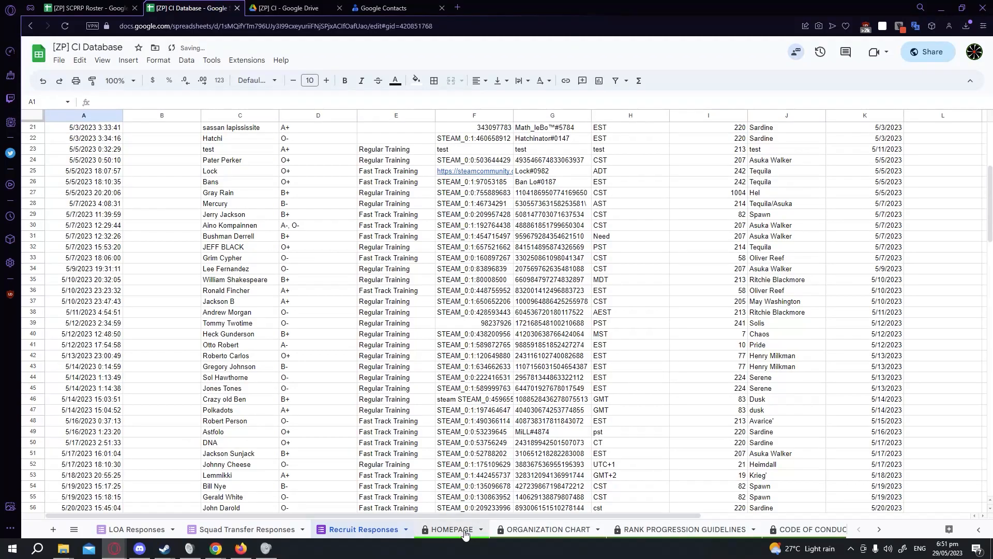
# Open the Recruitment Log sheet.
pyautogui.scroll(-4, 477, 533)
pyautogui.scroll(-6, 477, 533)
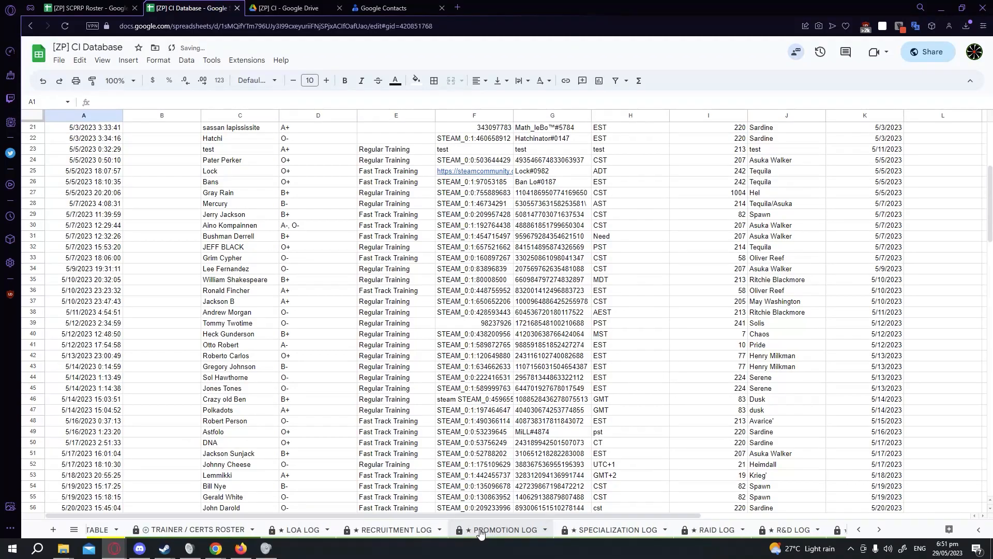
pyautogui.click(377, 528)
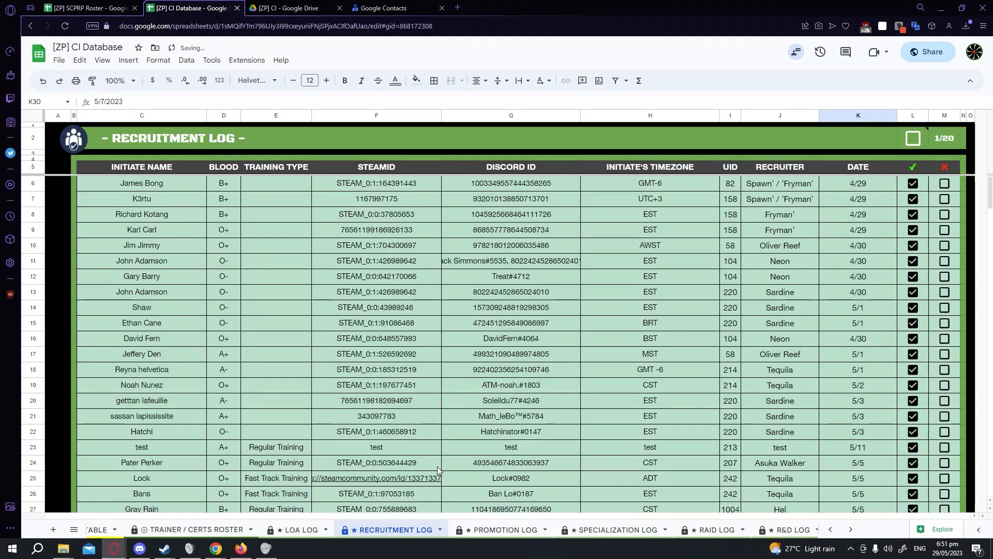
pyautogui.scroll(6, 482, 532)
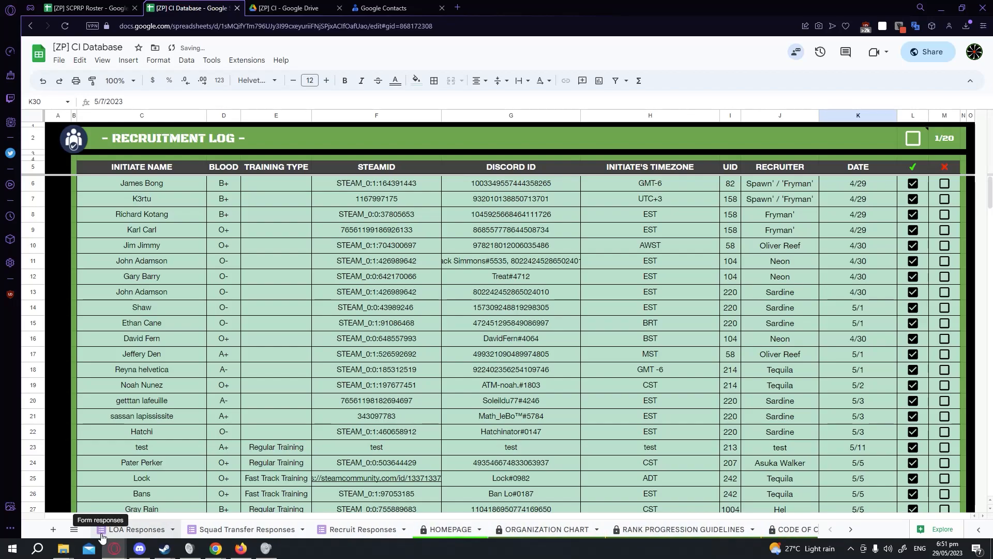
# Append dasdasda to the timezone of the last entry in the Recruit Responses sheet.
pyautogui.click(102, 534)
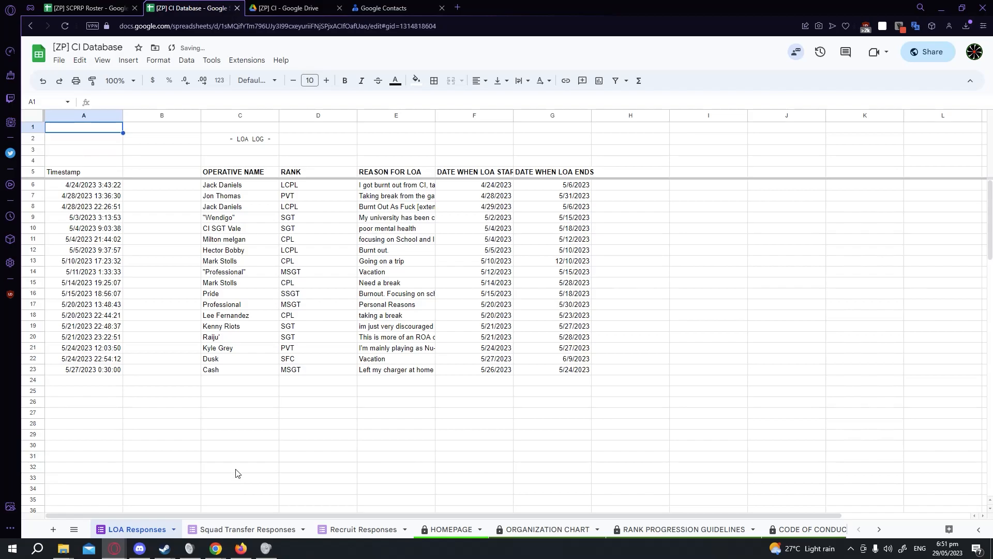
pyautogui.rightClick(394, 528)
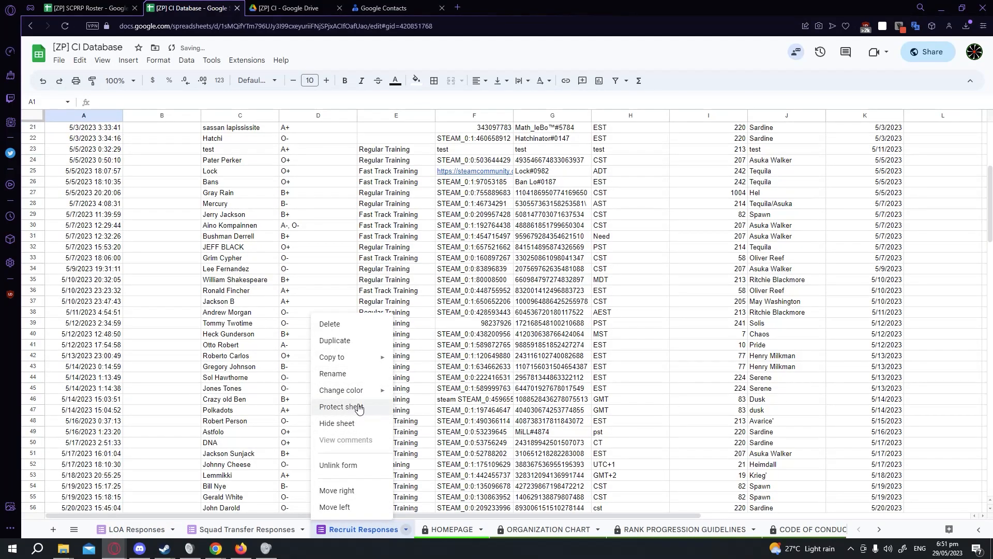
pyautogui.click(532, 393)
pyautogui.scroll(-7, 533, 362)
pyautogui.click(555, 316)
pyautogui.click(610, 313)
pyautogui.doubleClick(644, 316)
pyautogui.write('dasdasda')
pyautogui.click(639, 334)
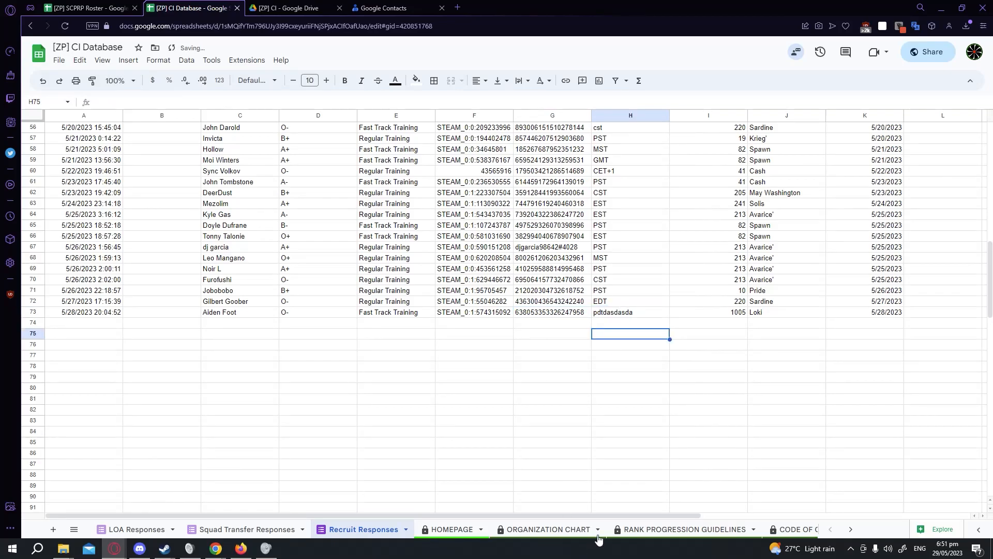
# Examine the last row of the Recruitment Log for the appended timezone text.
pyautogui.scroll(-3, 600, 533)
pyautogui.scroll(-5, 606, 531)
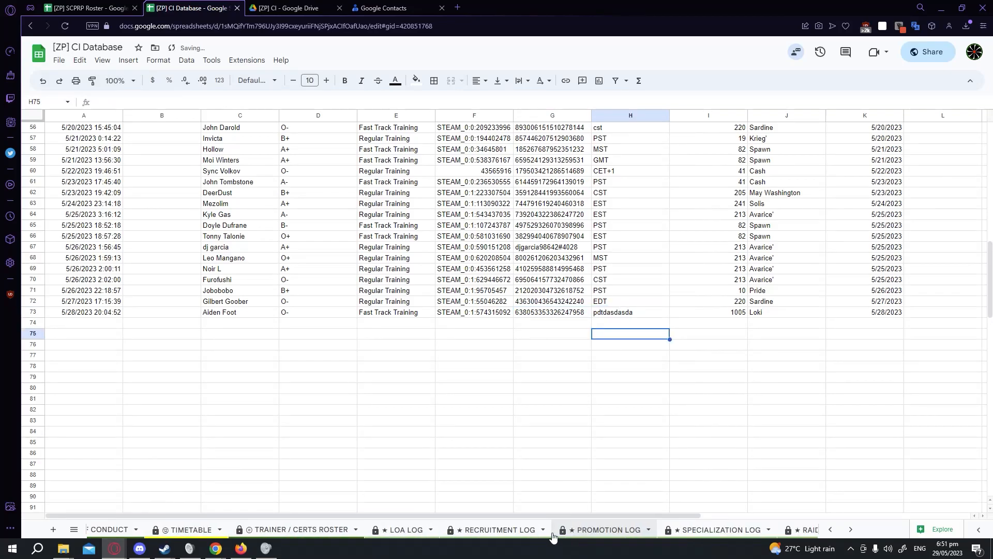
pyautogui.scroll(-4, 499, 533)
pyautogui.scroll(3, 437, 533)
pyautogui.click(437, 535)
pyautogui.scroll(-5, 518, 337)
pyautogui.scroll(-10, 517, 336)
pyautogui.scroll(13, 648, 436)
pyautogui.click(659, 432)
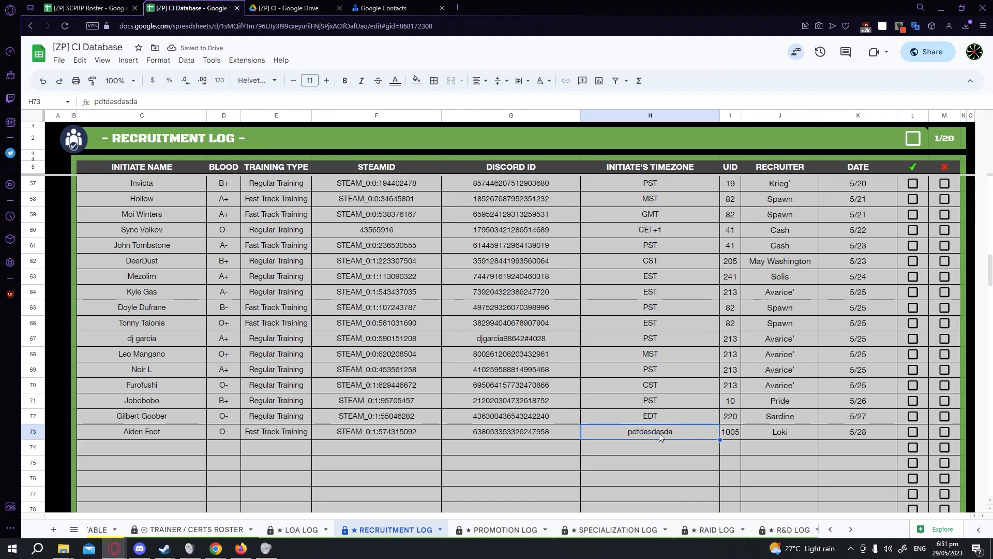
pyautogui.scroll(17, 312, 368)
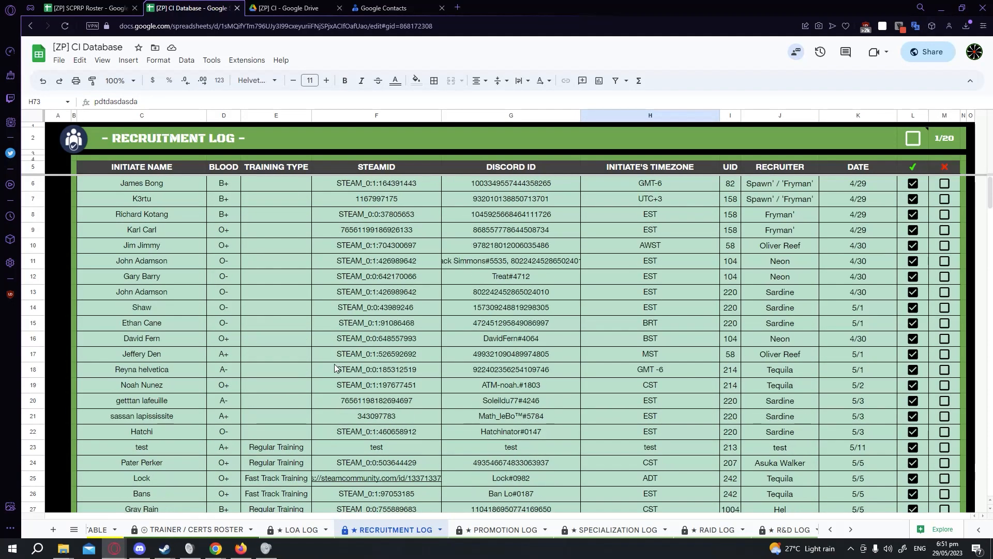
# Enter cvxp;kljmvzxcklmno into the first initiate name cell of the Recruitment Log and undo the edit.
pyautogui.doubleClick(172, 183)
pyautogui.write('cvxp;kljmvzxcklmno')
pyautogui.press('Return')
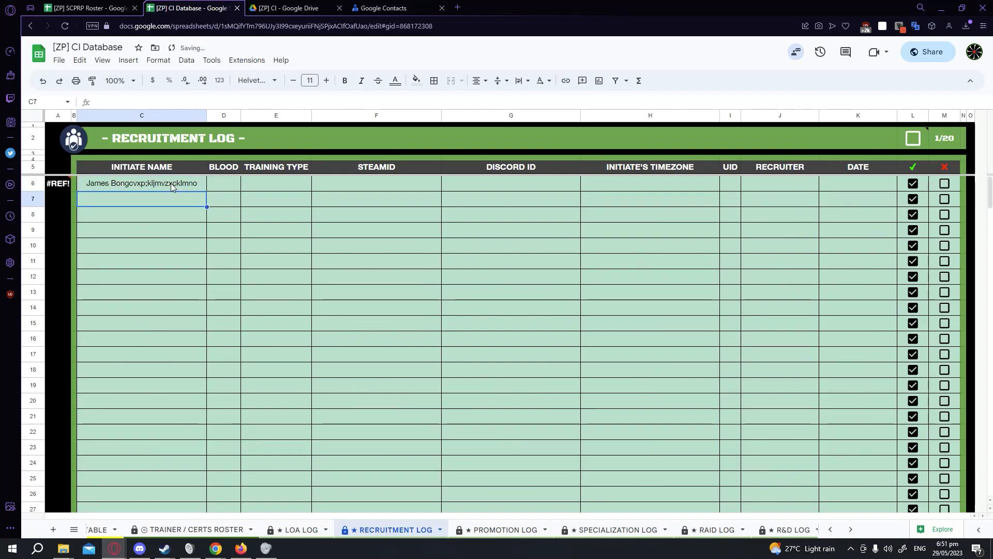
pyautogui.click(60, 184)
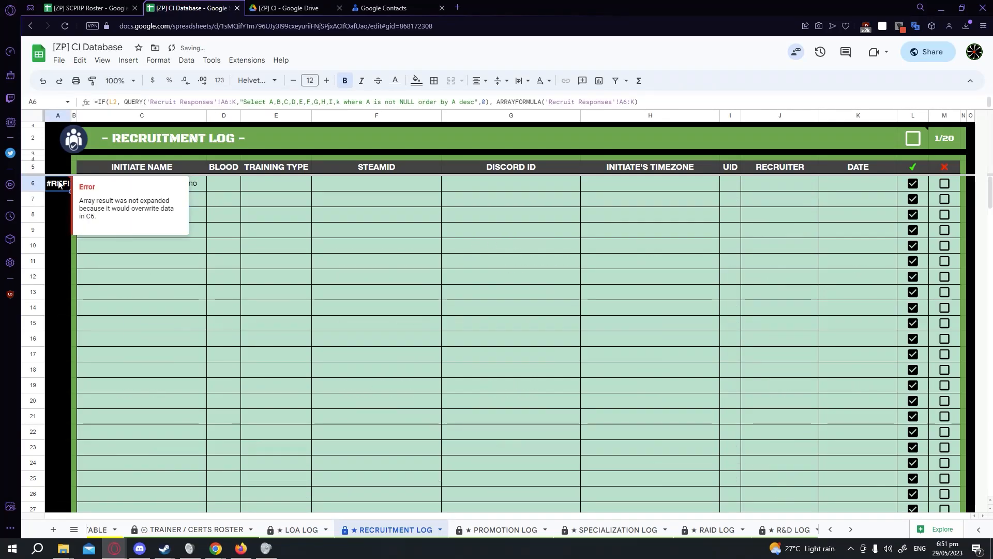
pyautogui.click(299, 238)
pyautogui.hotkey('ctrl', 'z')
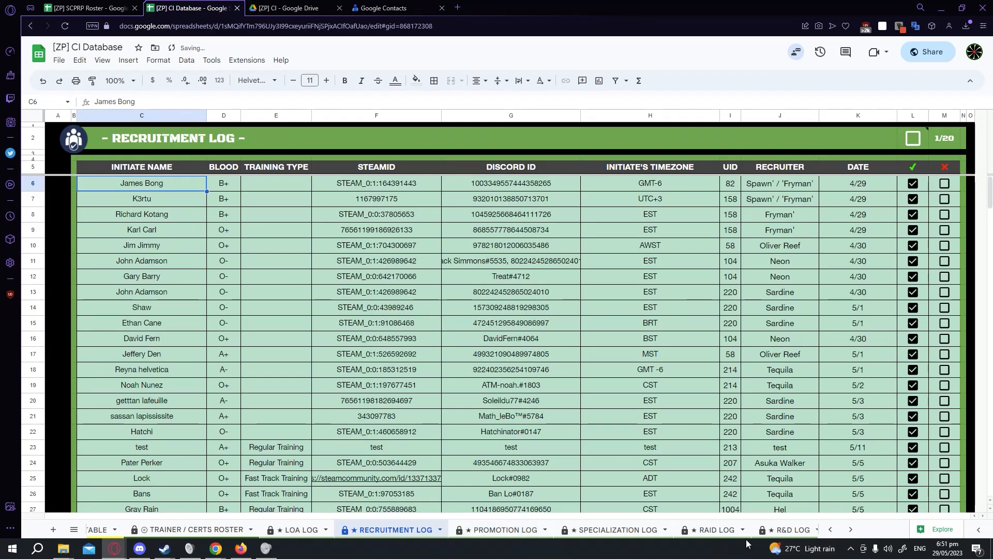
# Hide the Recruit Responses, Squad Transfer Responses and LOA Responses sheets.
pyautogui.click(56, 186)
pyautogui.scroll(5, 592, 529)
pyautogui.scroll(2, 591, 529)
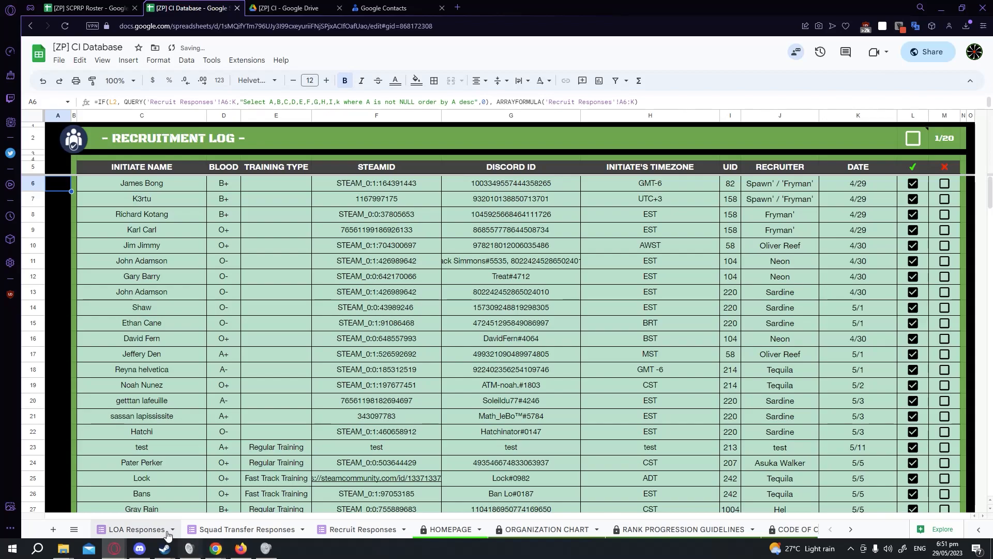
pyautogui.rightClick(341, 529)
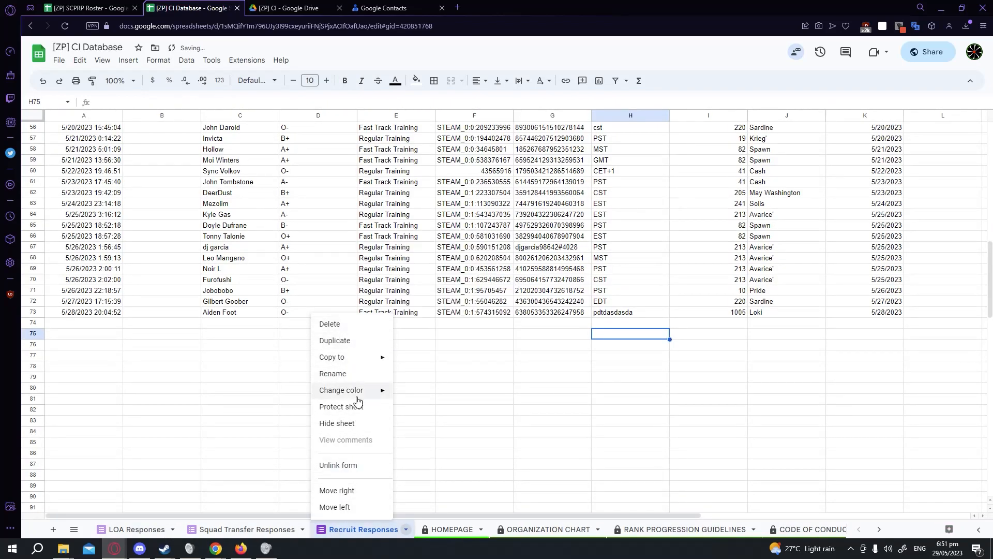
pyautogui.click(354, 423)
pyautogui.rightClick(262, 531)
pyautogui.click(223, 424)
pyautogui.rightClick(137, 529)
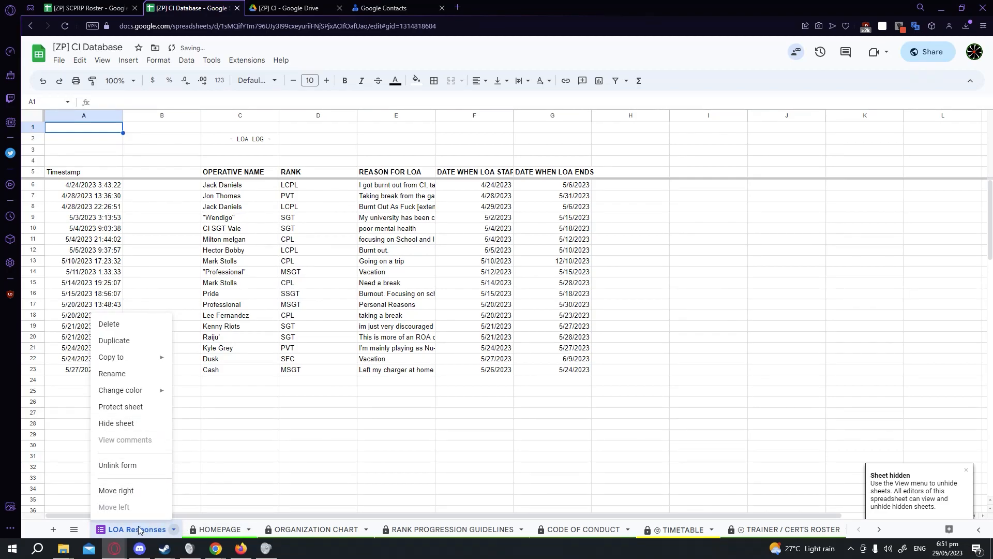
pyautogui.click(127, 425)
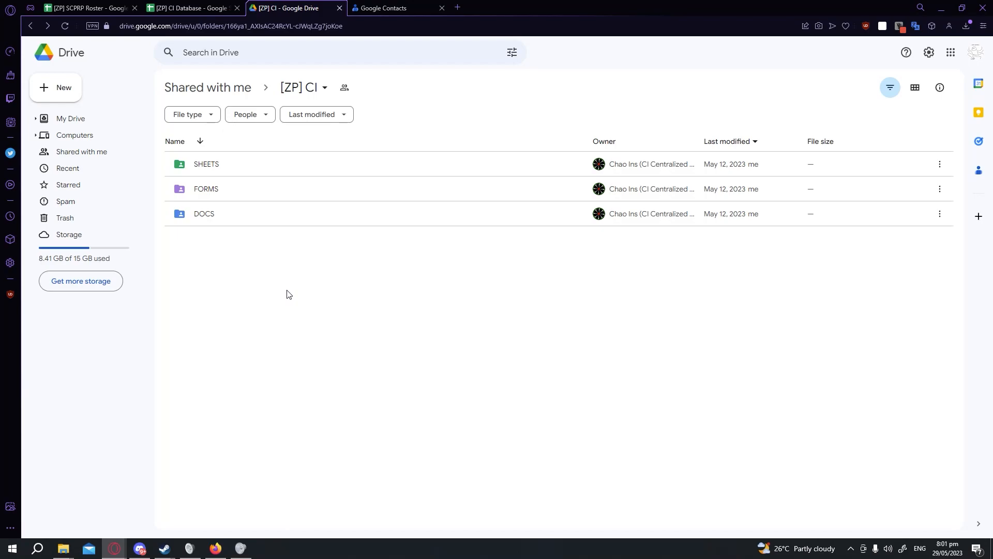
# Switch to Google Drive and review who has access to the [ZP] CI folder.
pyautogui.rightClick(257, 179)
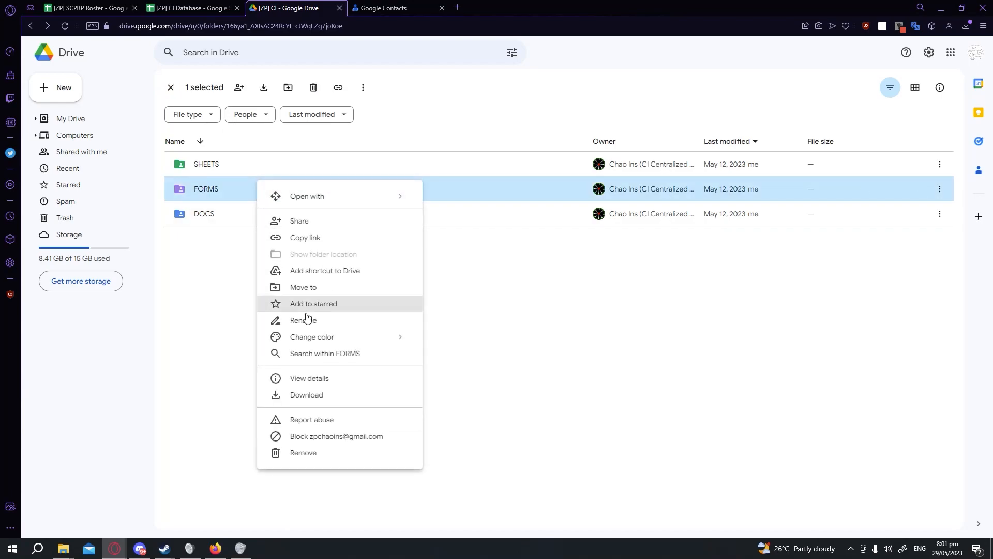
pyautogui.click(461, 136)
pyautogui.click(357, 111)
pyautogui.click(302, 87)
pyautogui.click(328, 155)
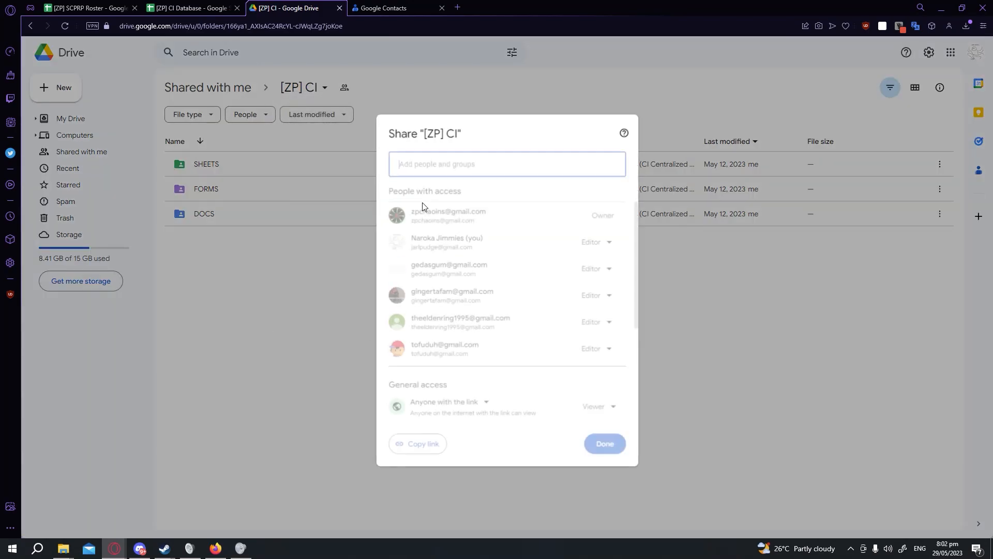
pyautogui.scroll(-1, 488, 243)
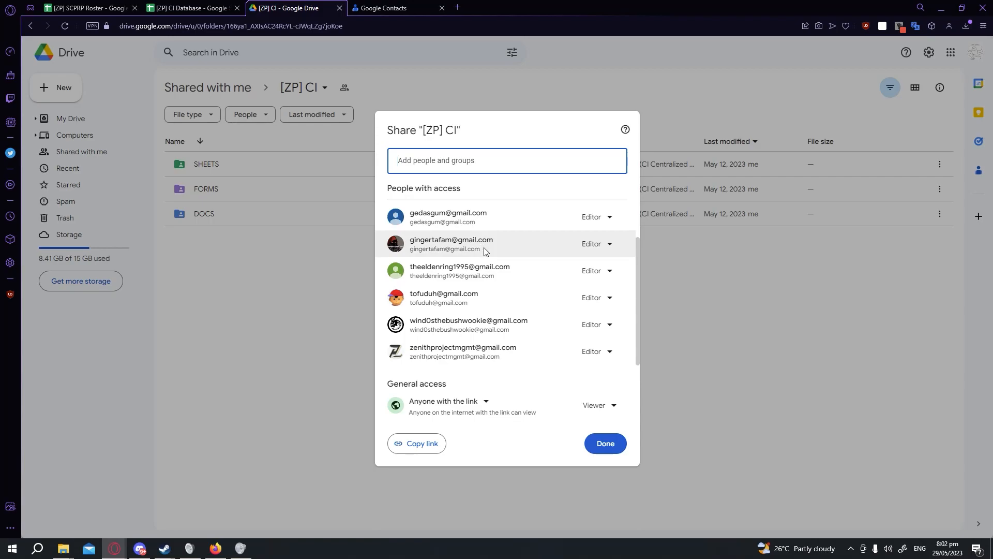
pyautogui.scroll(1, 485, 250)
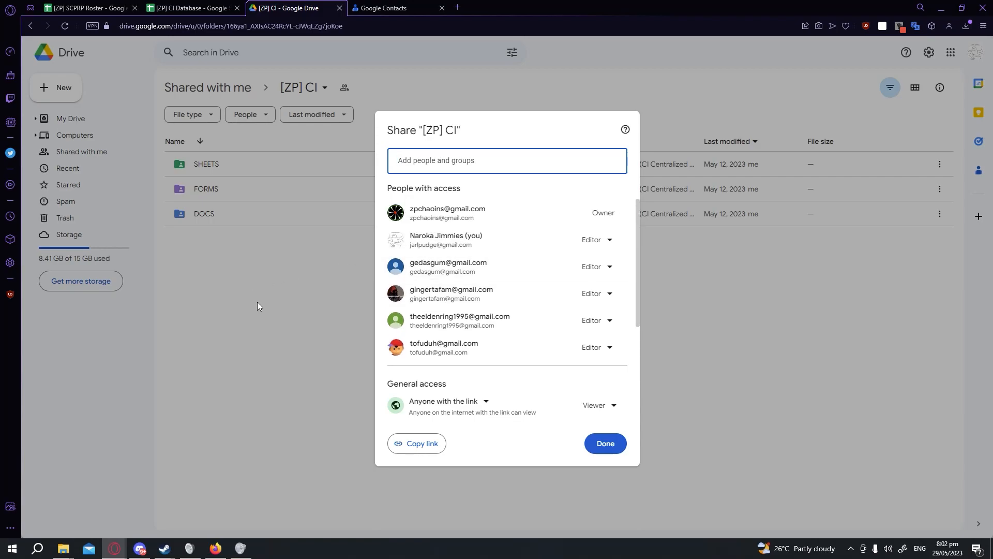
pyautogui.click(299, 332)
pyautogui.rightClick(231, 214)
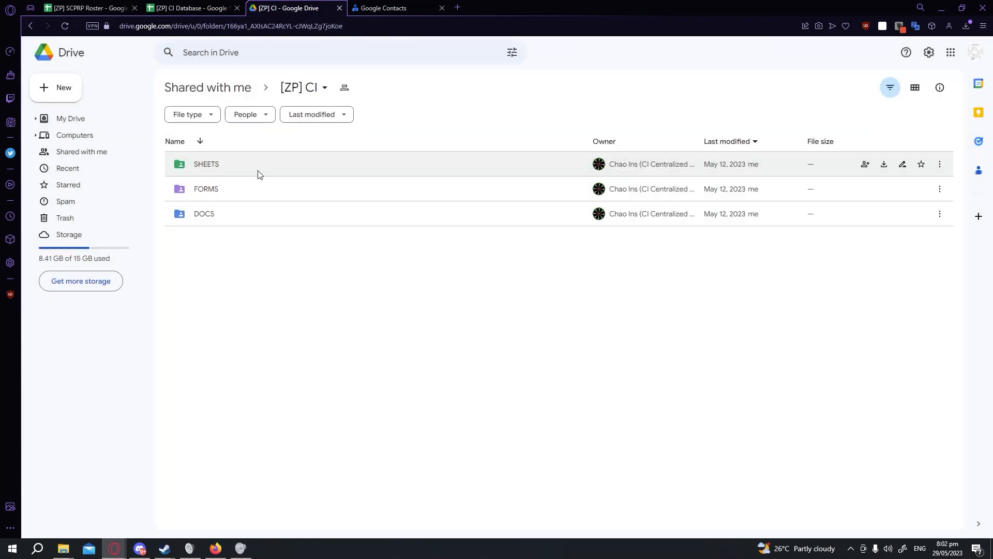
pyautogui.click(223, 190)
pyautogui.click(231, 170)
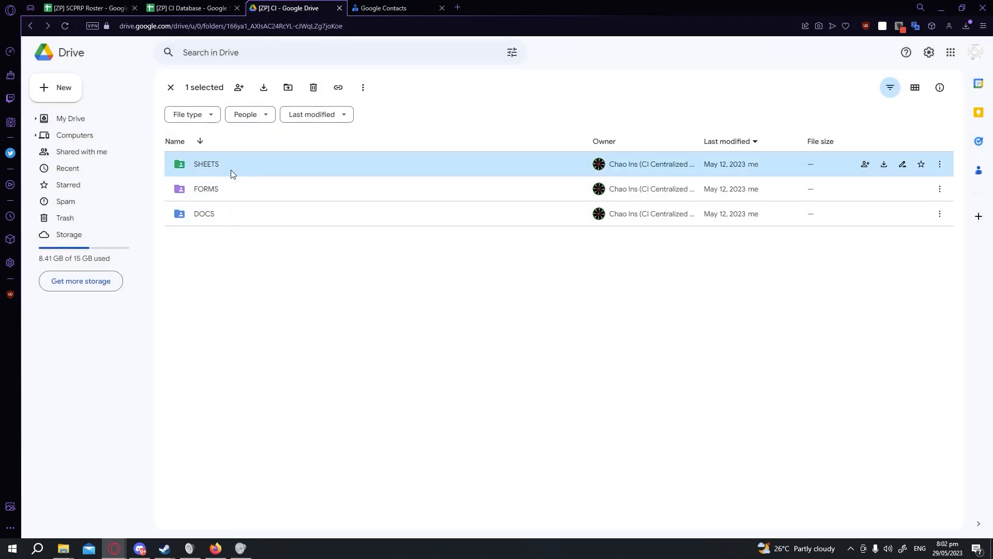
pyautogui.click(228, 194)
pyautogui.click(218, 218)
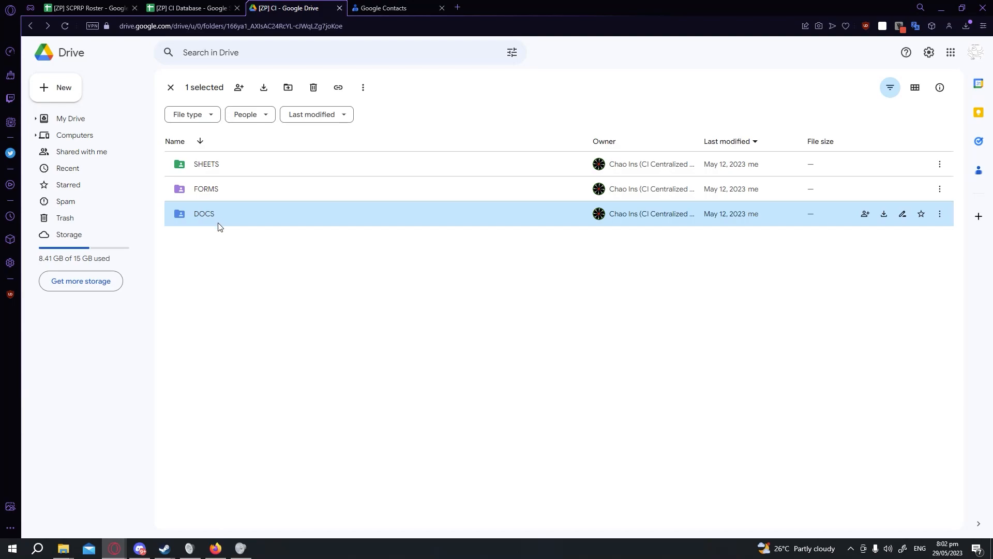
pyautogui.click(243, 297)
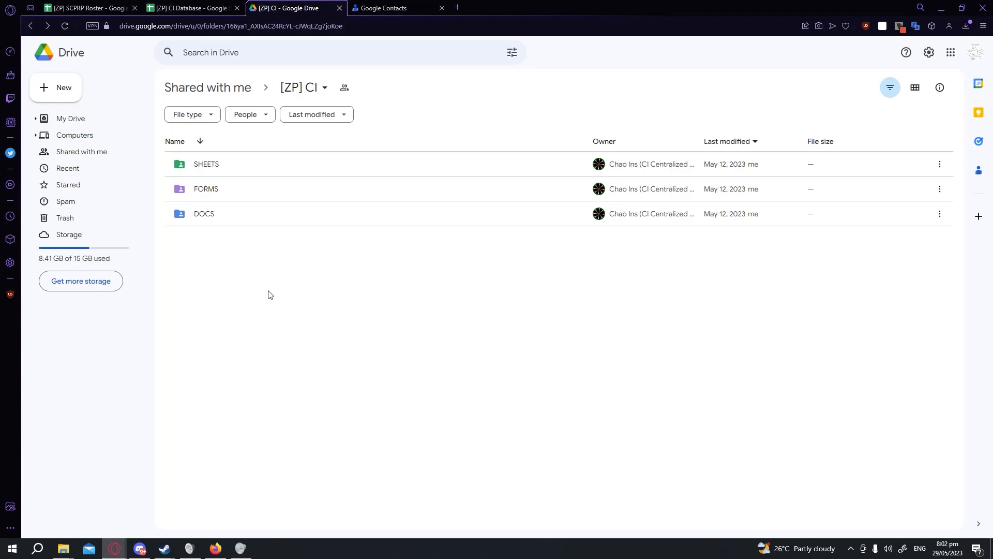
# Open the FORMS folder and review its sharing access list.
pyautogui.doubleClick(261, 199)
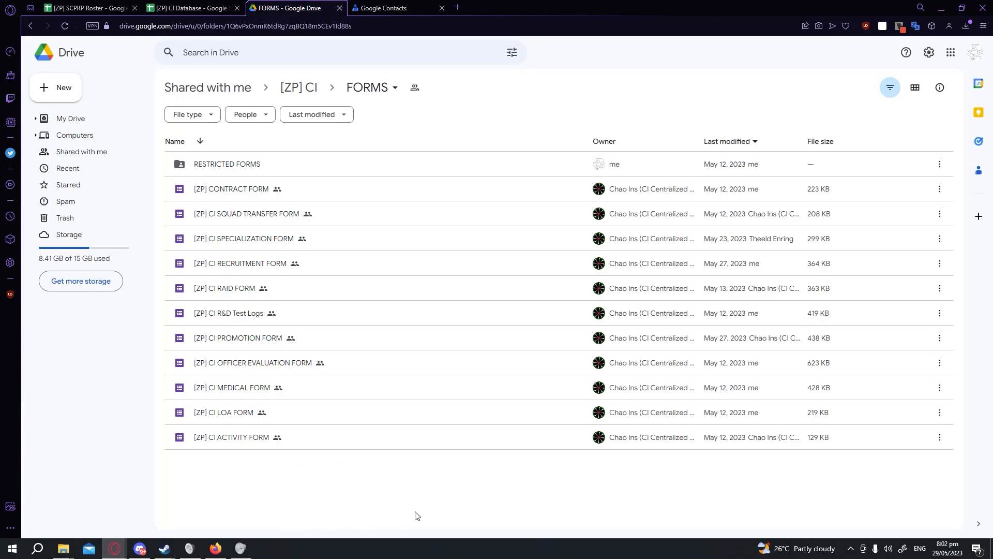
pyautogui.click(373, 84)
pyautogui.click(388, 155)
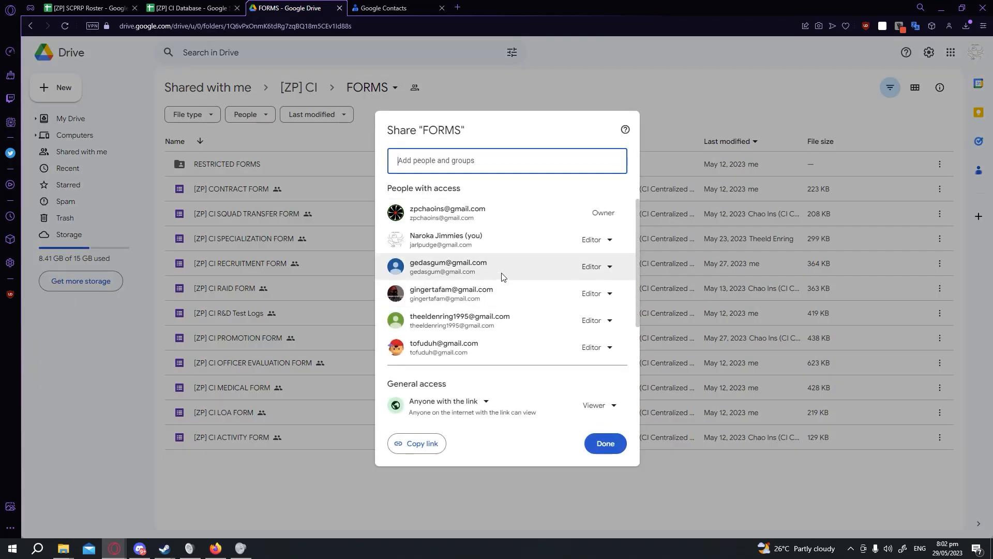
pyautogui.scroll(2, 515, 305)
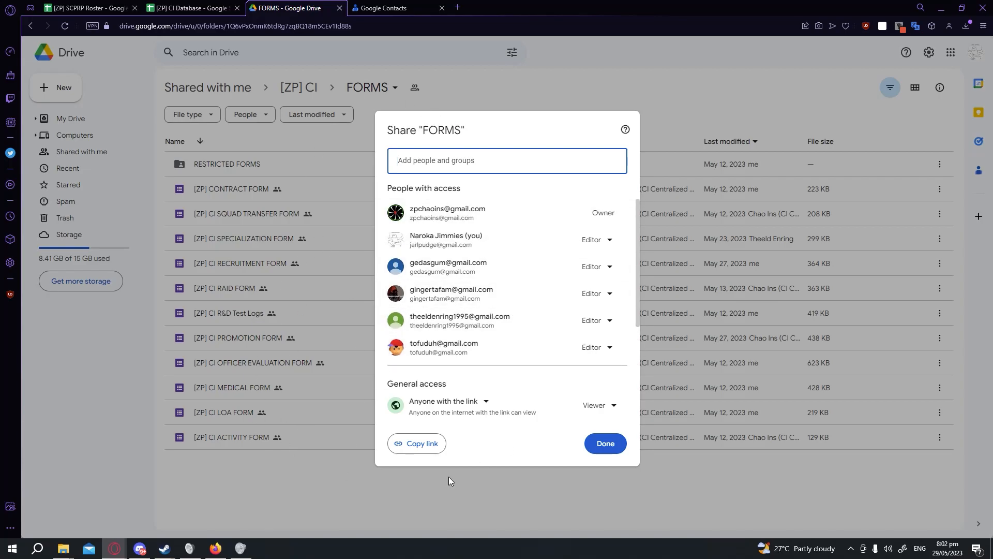
pyautogui.click(317, 484)
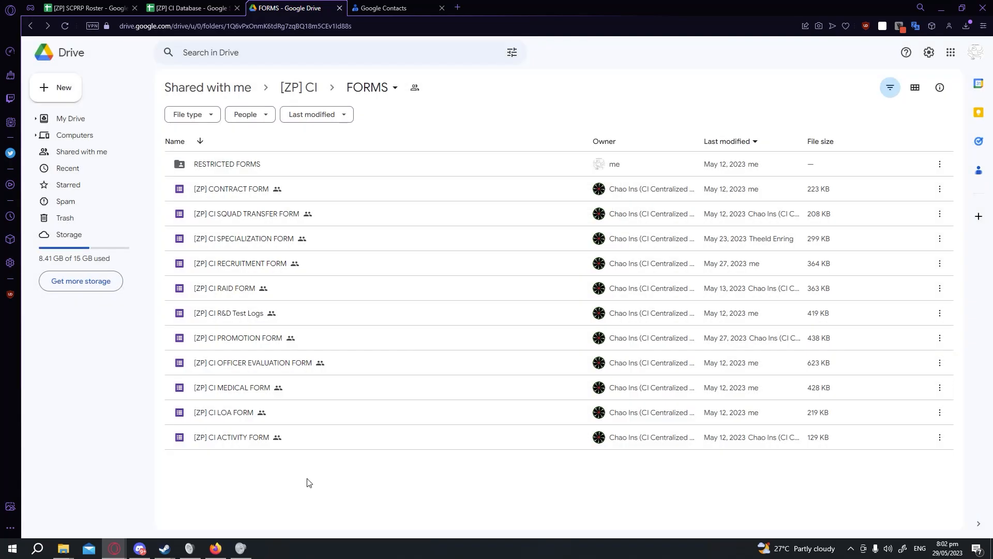
pyautogui.click(299, 189)
pyautogui.keyDown('shift'); pyautogui.click(334, 436); pyautogui.keyUp('shift')
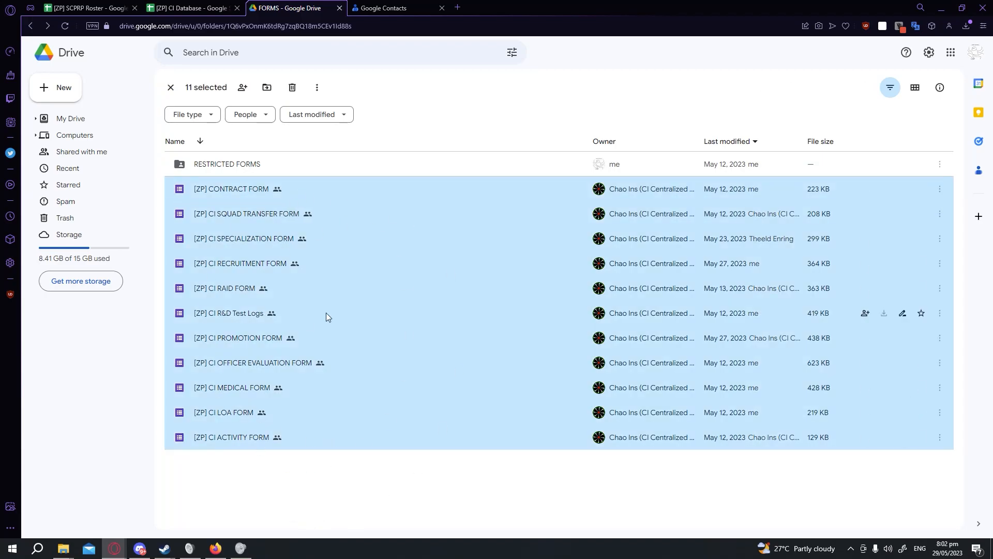
pyautogui.click(346, 473)
pyautogui.click(380, 90)
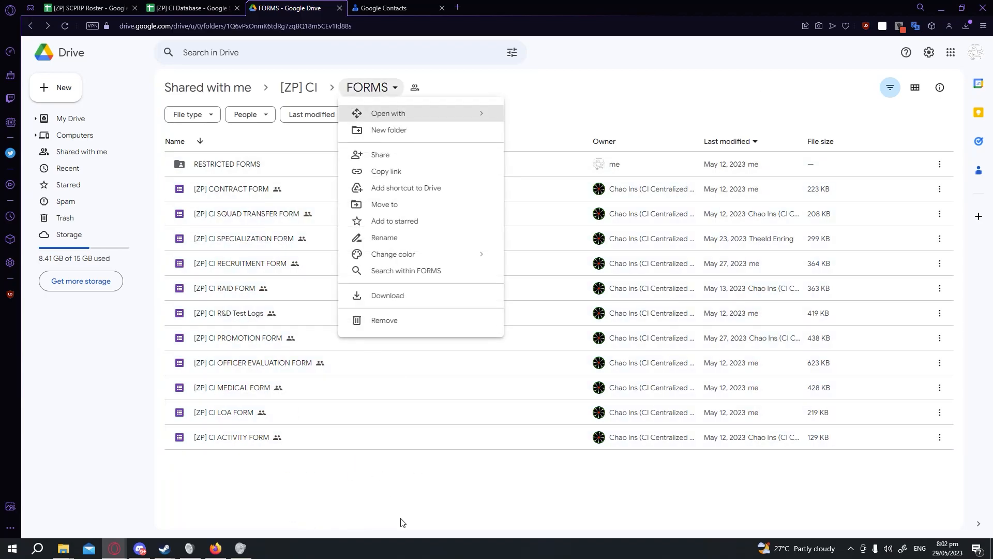
pyautogui.click(413, 482)
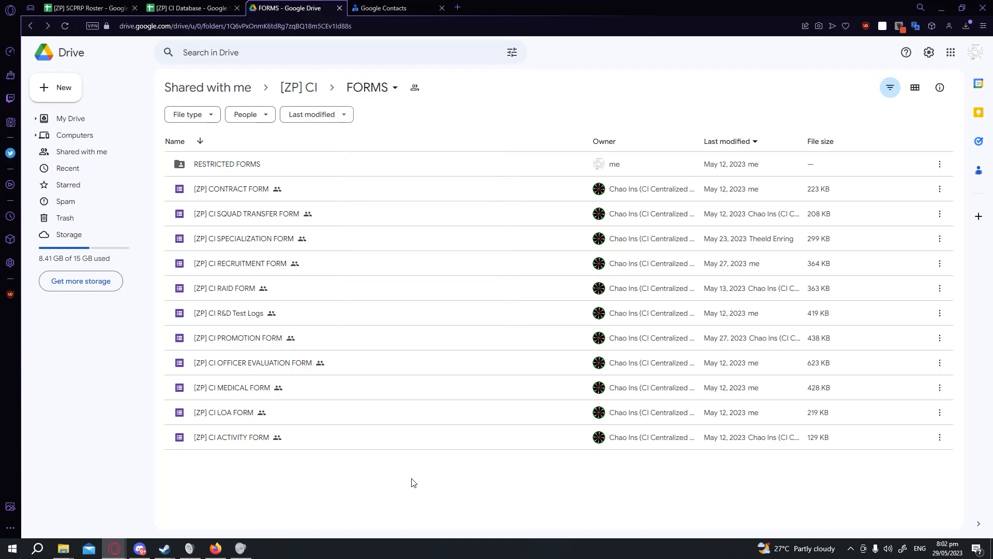
# Review the sharing access list of the RESTRICTED FORMS folder.
pyautogui.click(241, 160)
pyautogui.rightClick(241, 156)
pyautogui.click(294, 200)
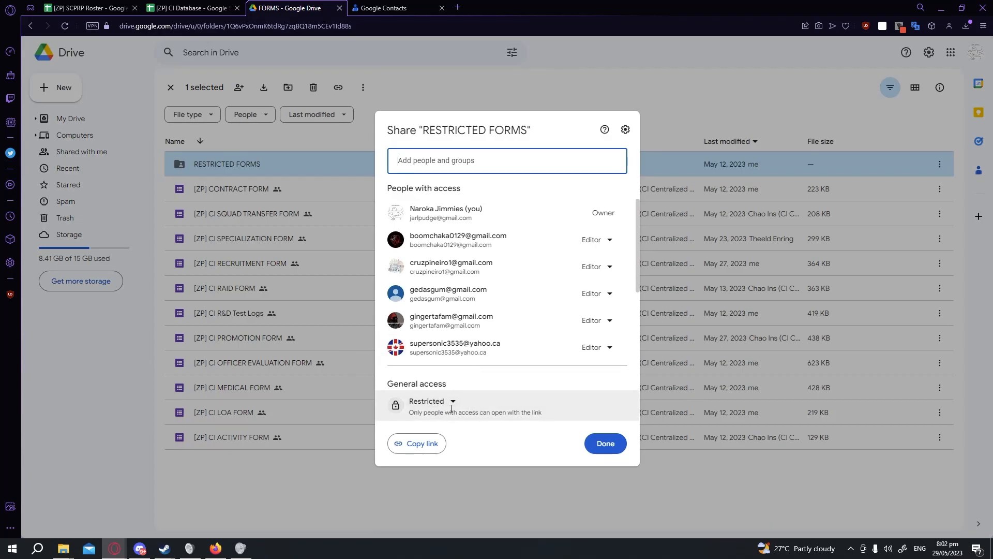
pyautogui.scroll(-2, 507, 289)
pyautogui.moveTo(418, 414); pyautogui.dragTo(525, 415)
pyautogui.click(526, 415)
pyautogui.scroll(-1, 506, 327)
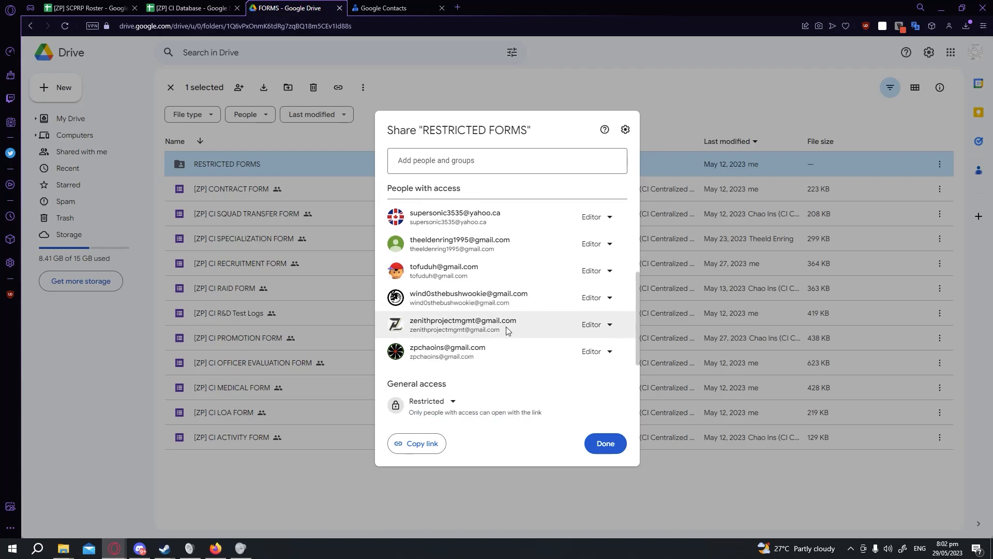
pyautogui.scroll(5, 512, 311)
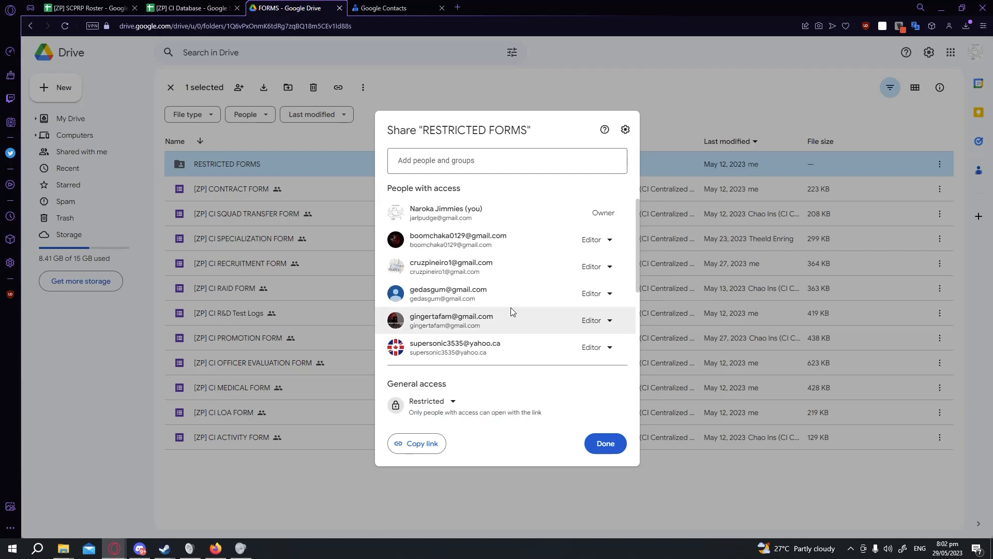
pyautogui.click(415, 490)
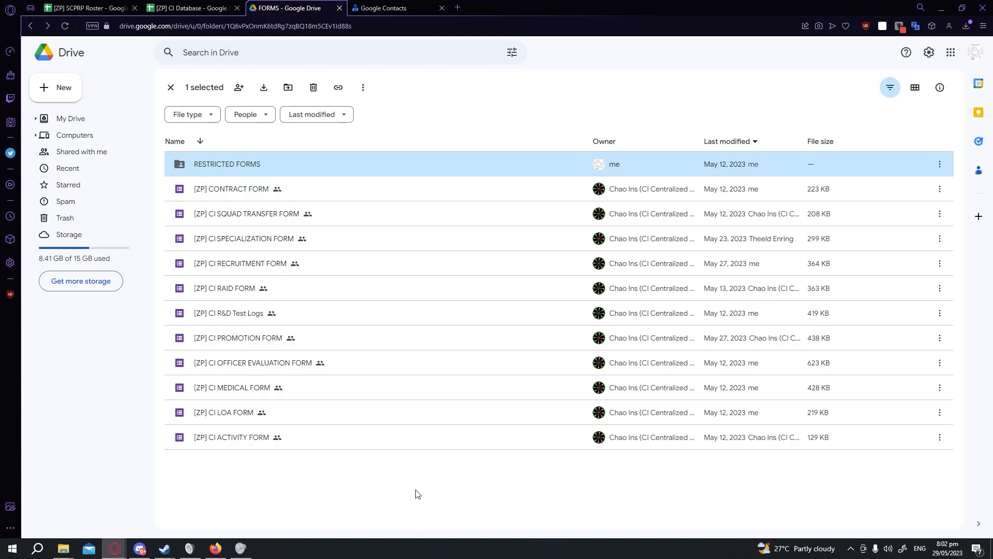
# Switch to Google Contacts and export all 17 contacts as a Google CSV file.
pyautogui.hotkey('ctrl', 'Tab')
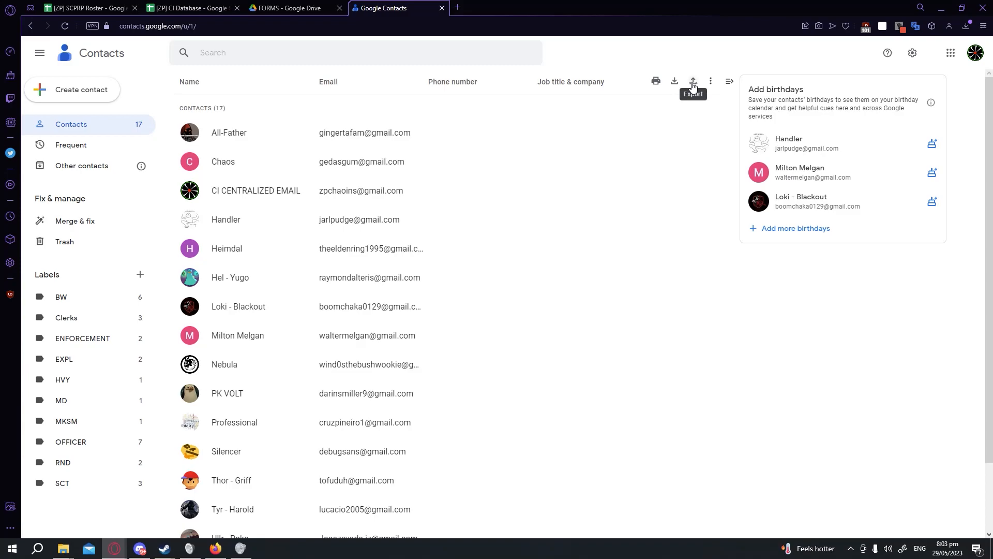
pyautogui.click(694, 82)
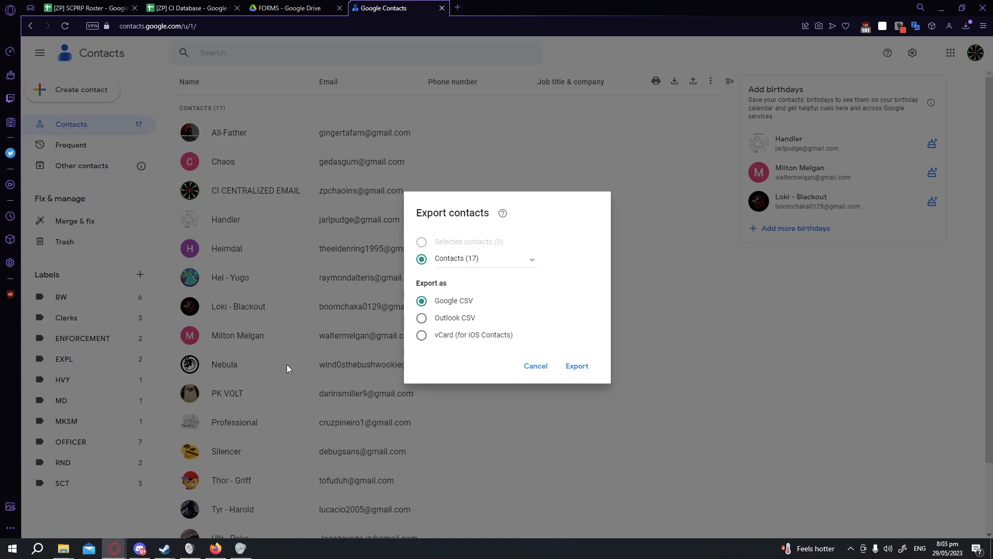
pyautogui.click(563, 365)
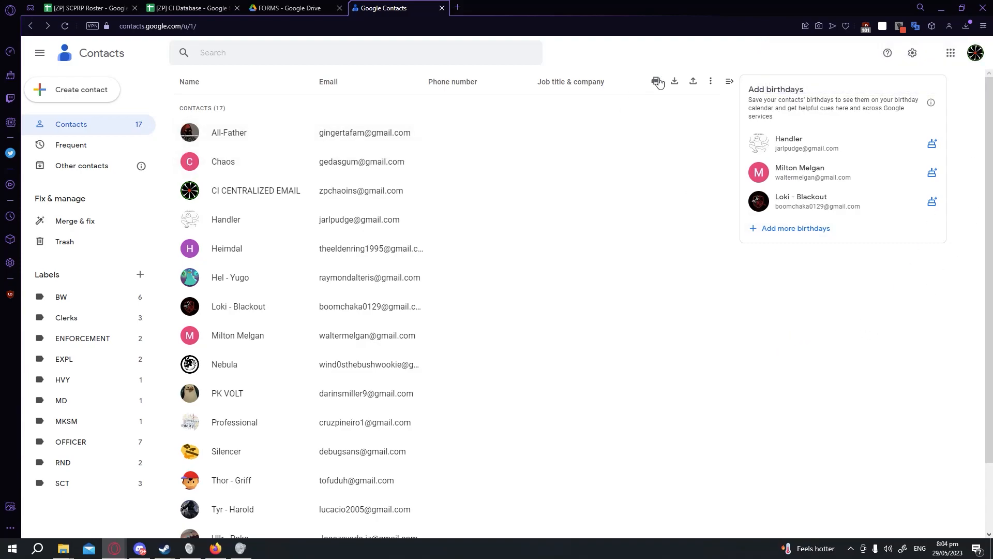
# Select all contacts and move them to the trash.
pyautogui.click(189, 132)
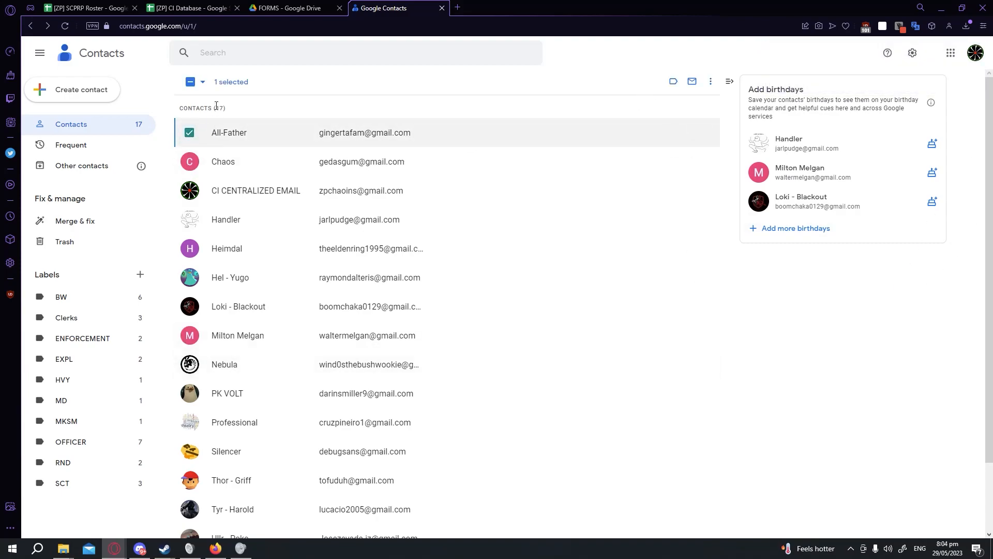
pyautogui.click(189, 133)
pyautogui.click(189, 132)
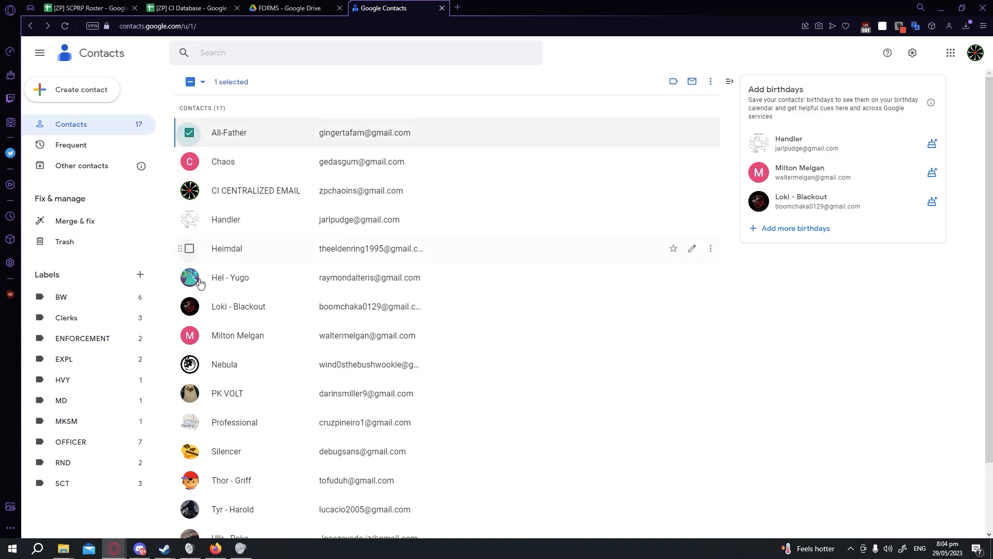
pyautogui.scroll(-3, 196, 362)
pyautogui.keyDown('shift'); pyautogui.click(189, 514); pyautogui.keyUp('shift')
pyautogui.scroll(3, 604, 275)
pyautogui.rightClick(414, 216)
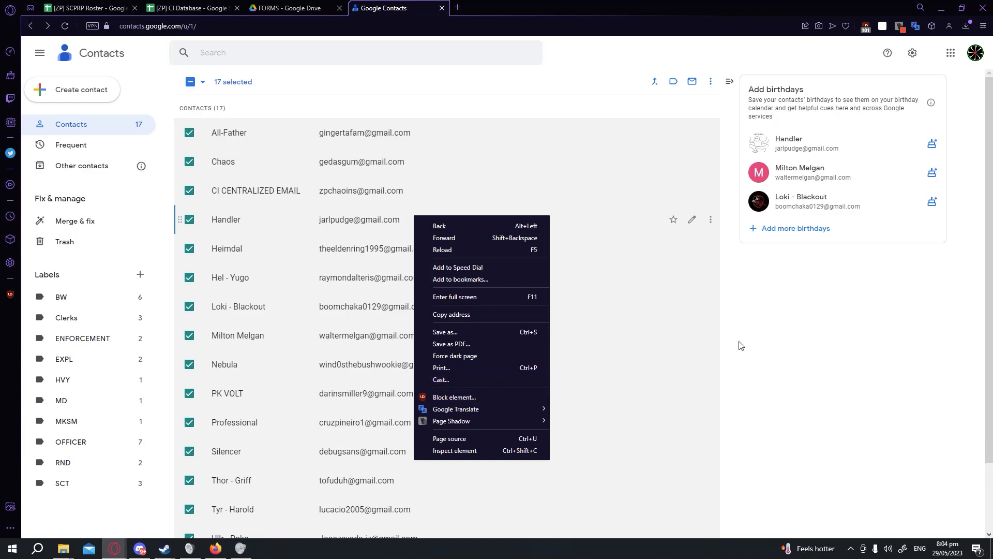
pyautogui.click(710, 81)
pyautogui.click(710, 81)
pyautogui.click(716, 163)
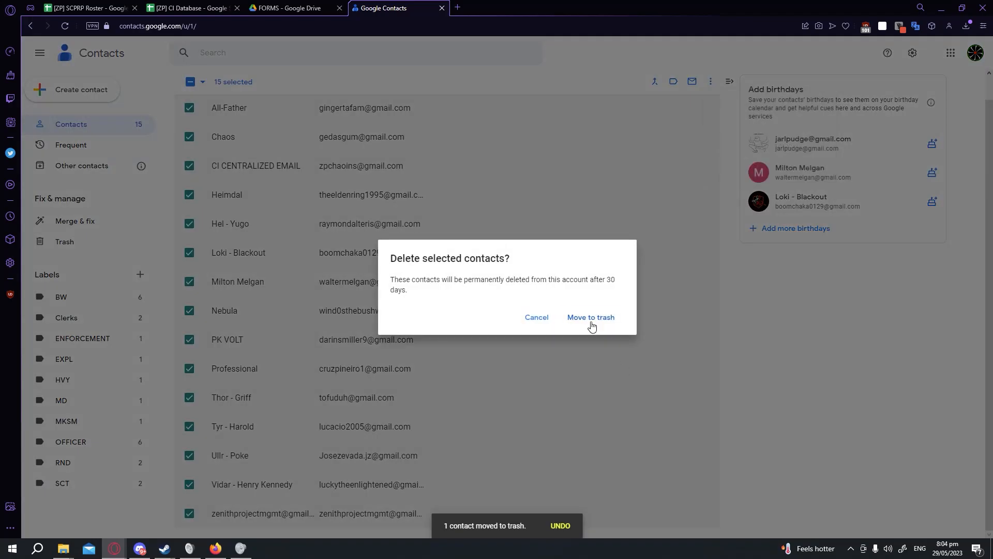
pyautogui.click(596, 320)
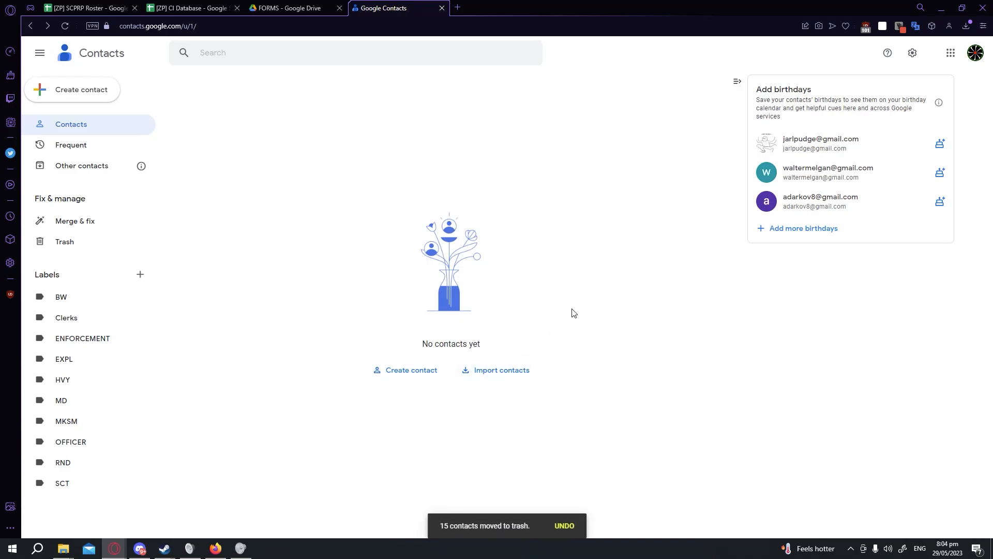
# Import contacts from the downloaded contacts (3).csv file.
pyautogui.click(504, 370)
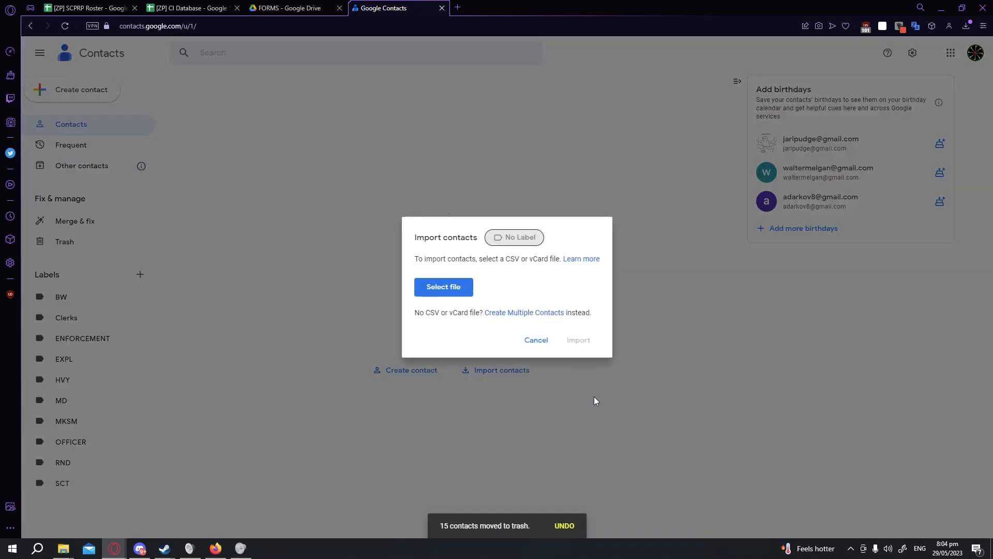
pyautogui.click(447, 290)
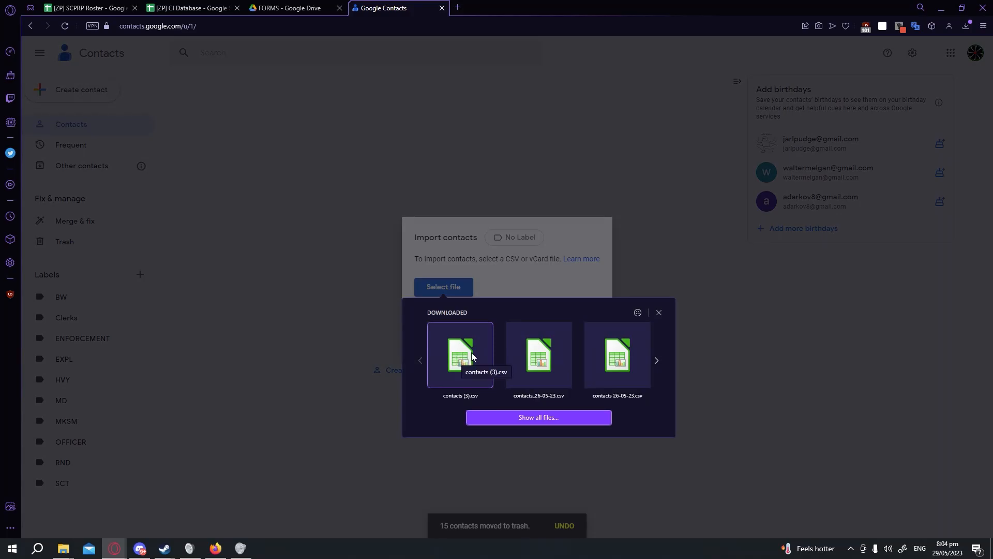
pyautogui.click(471, 353)
pyautogui.click(447, 291)
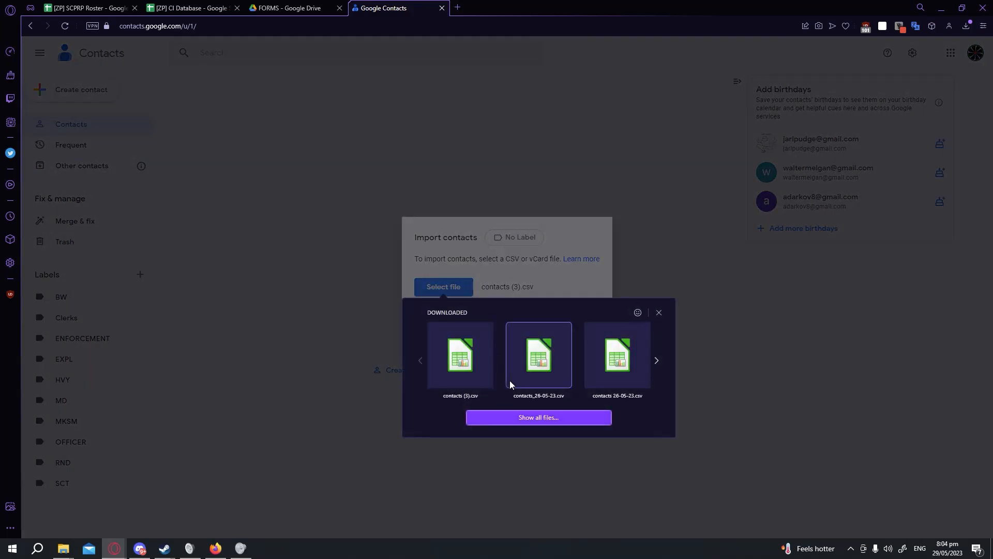
pyautogui.click(459, 366)
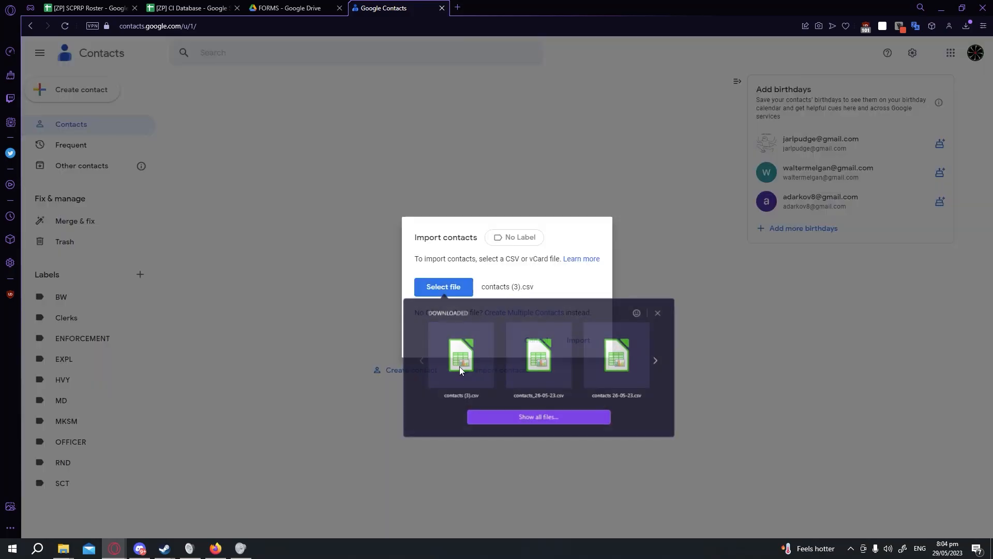
pyautogui.click(578, 340)
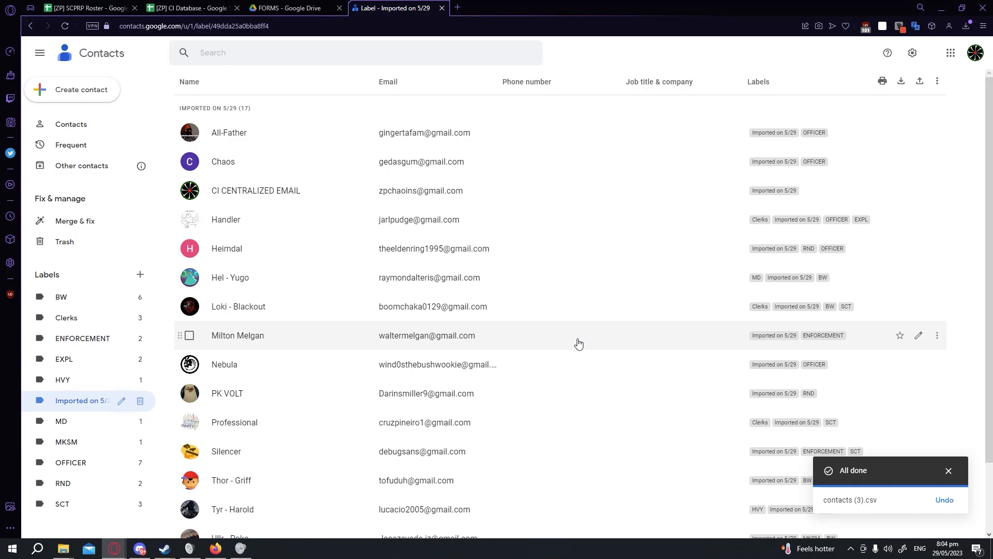
pyautogui.hotkey('ctrl', 'shift', 'Tab')
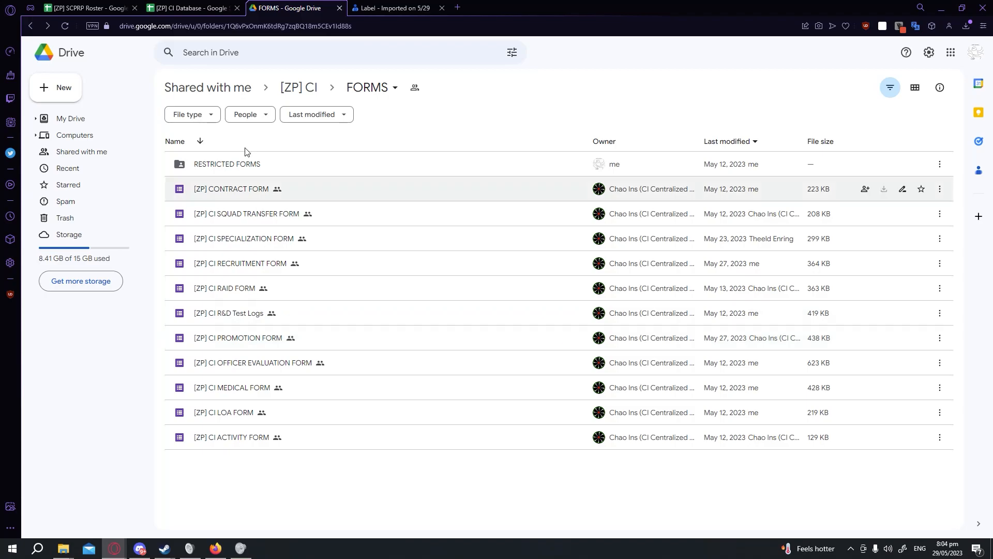
pyautogui.hotkey('ctrl', 'shift', 'Tab')
pyautogui.hotkey('ctrl', 'shift', 'Tab')
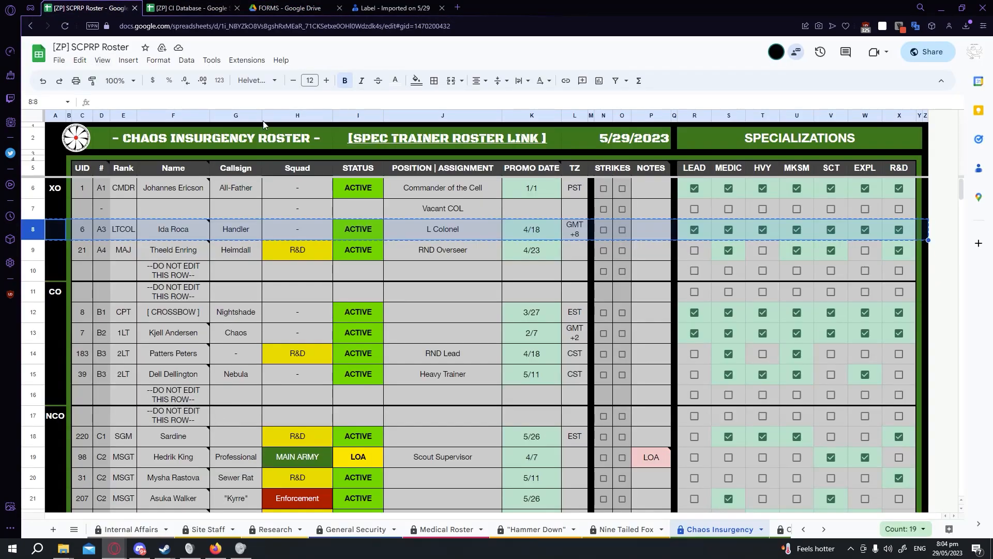
pyautogui.click(265, 6)
pyautogui.hotkey('ctrl', 'Tab')
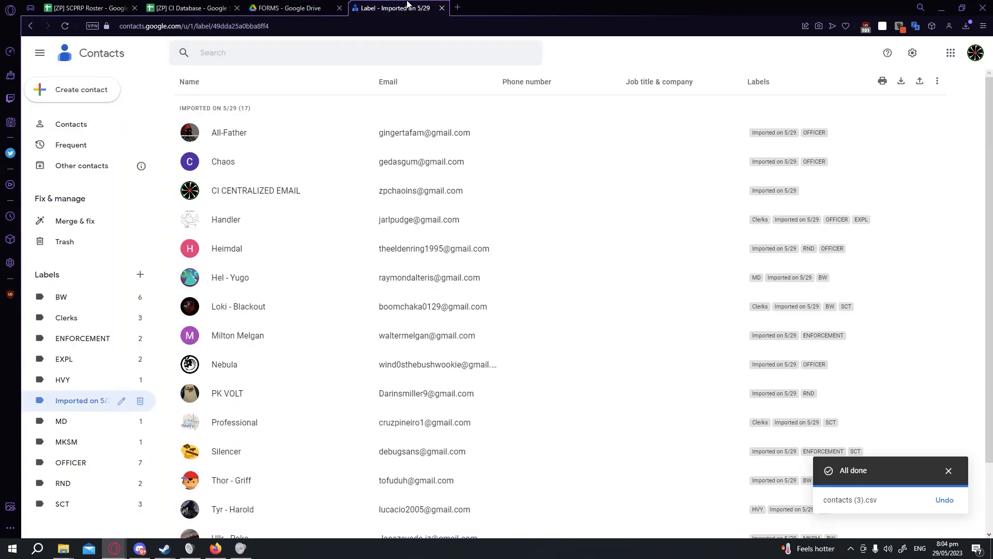
# Browse each contact label (BW, Clerks, ENFORCEMENT, EXPL, HVY, MD, MKSM, OFFICER, SCT) to review its members.
pyautogui.scroll(-1, 343, 411)
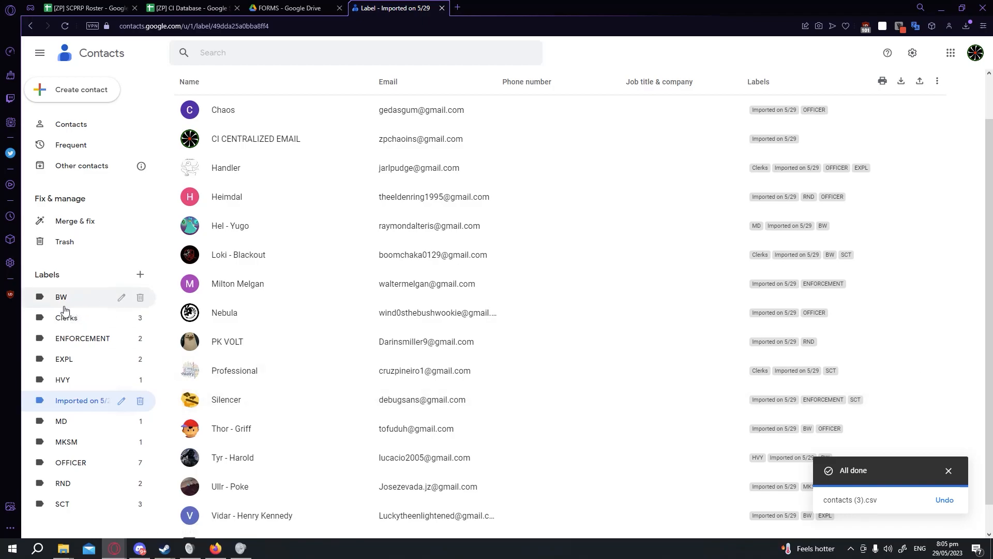
pyautogui.click(62, 297)
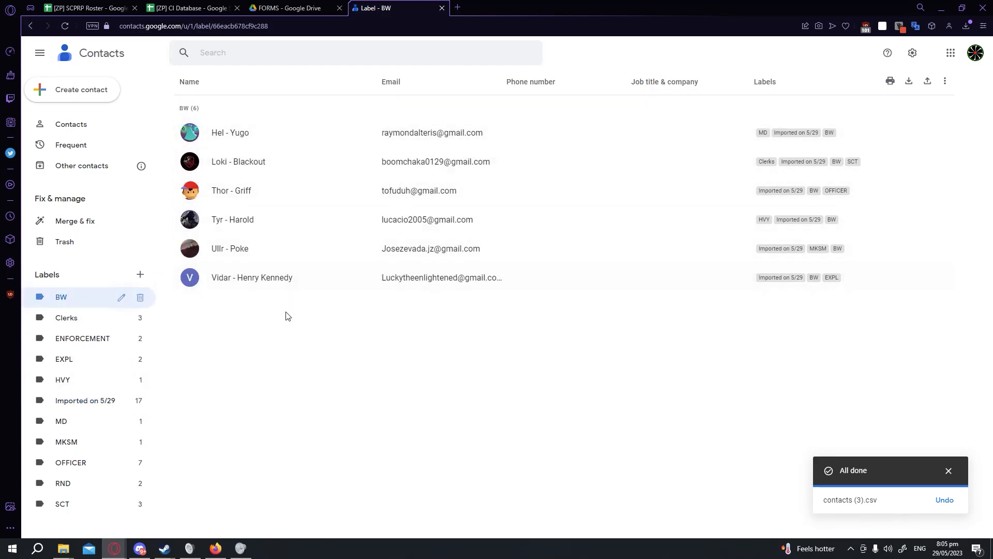
pyautogui.click(93, 323)
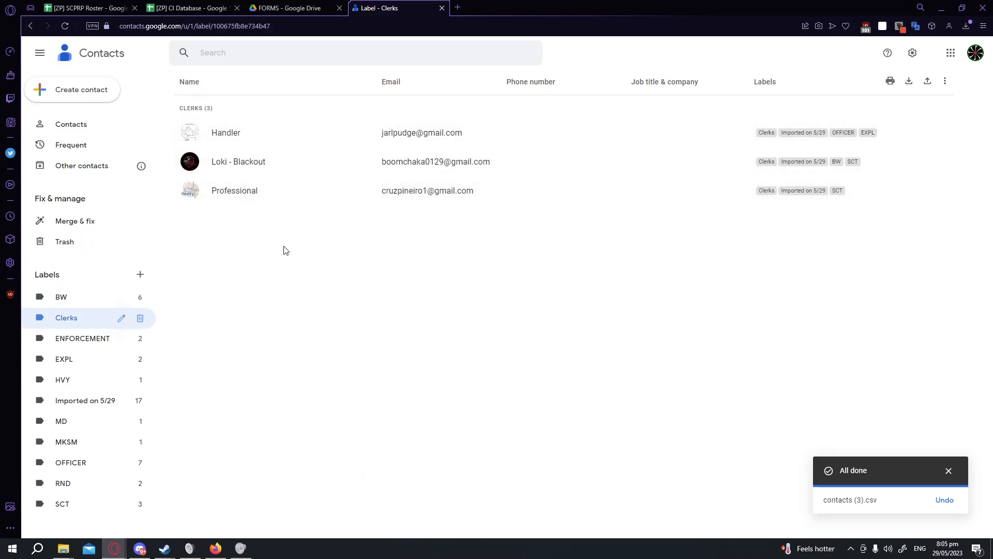
pyautogui.click(60, 340)
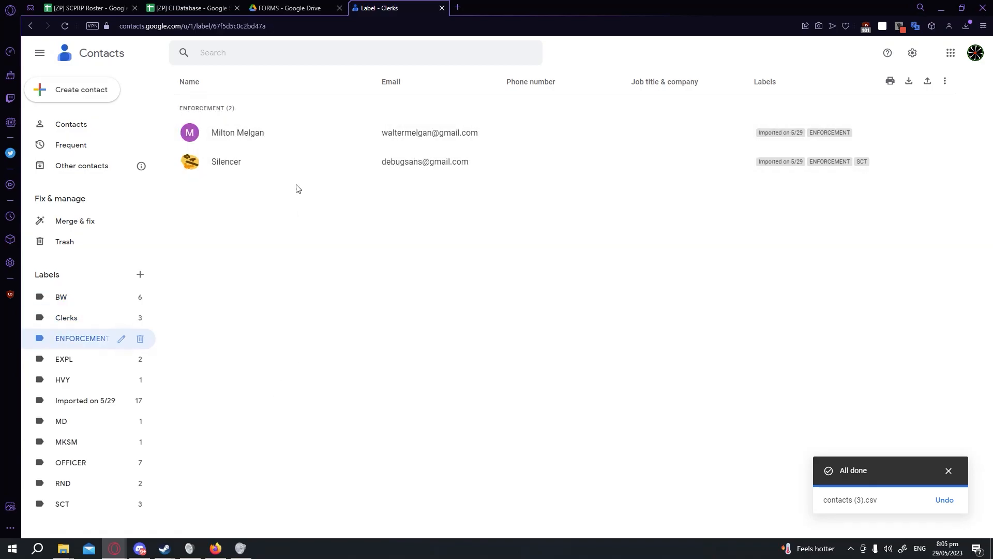
pyautogui.click(64, 359)
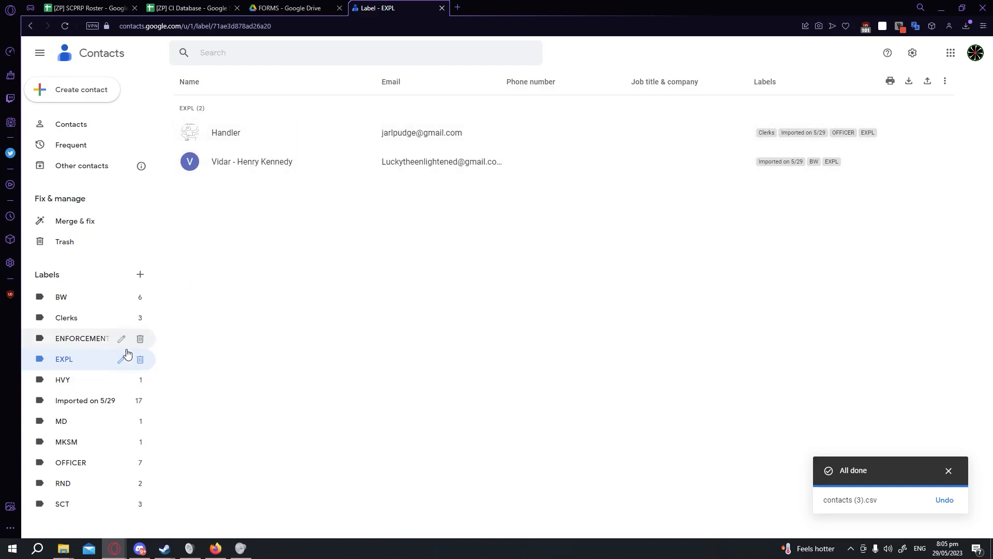
pyautogui.click(101, 383)
pyautogui.click(95, 422)
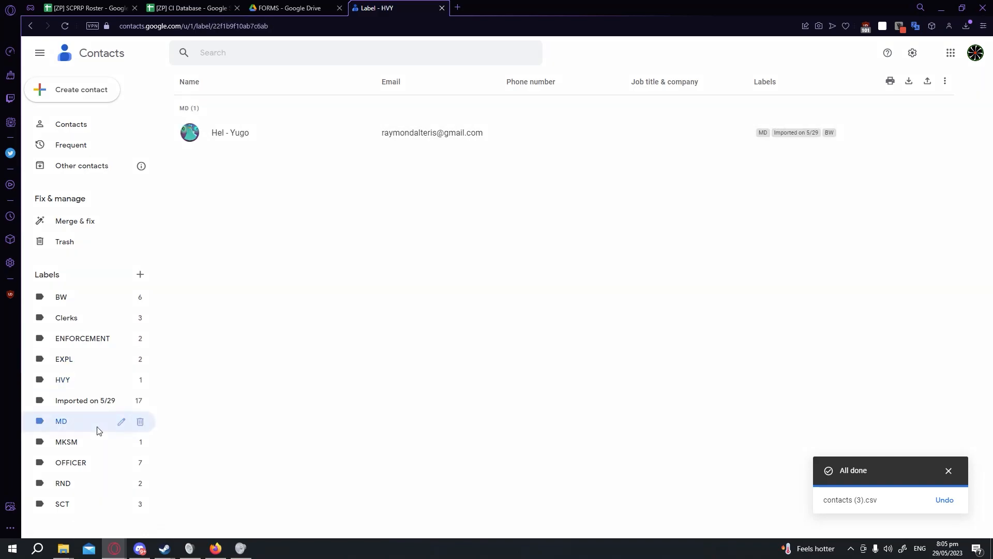
pyautogui.click(96, 444)
pyautogui.click(88, 465)
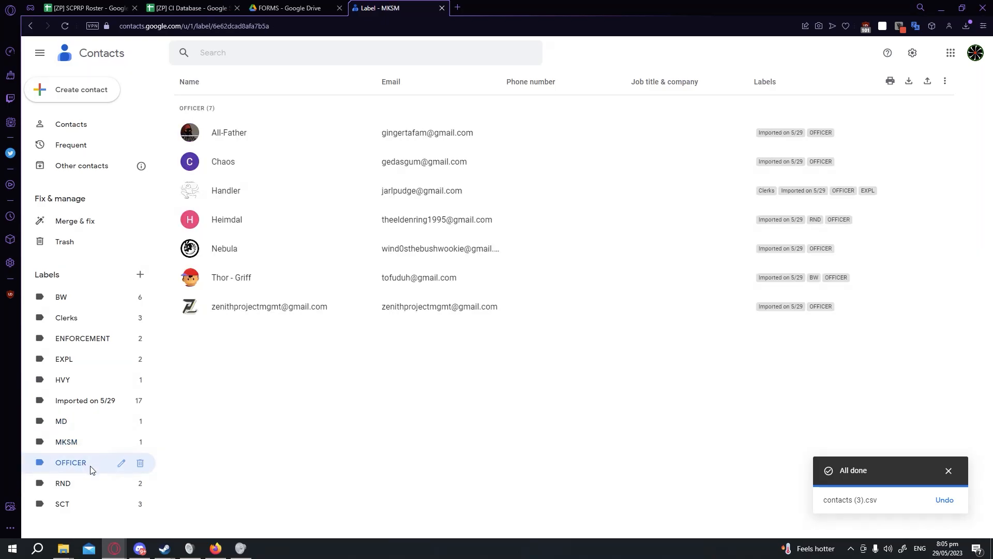
pyautogui.click(87, 506)
# Delete the Imported on 5/29 label while keeping all its contacts.
pyautogui.click(141, 402)
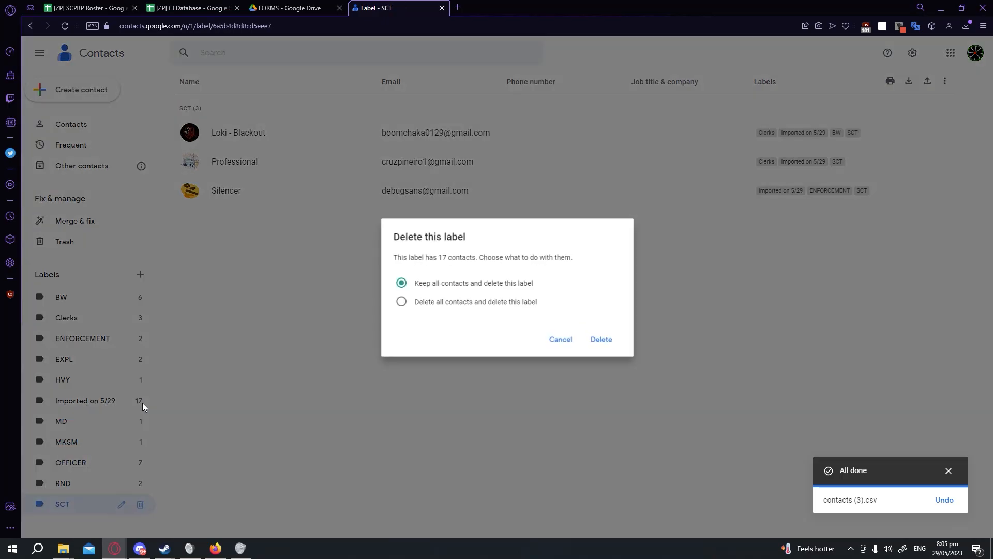
pyautogui.click(479, 302)
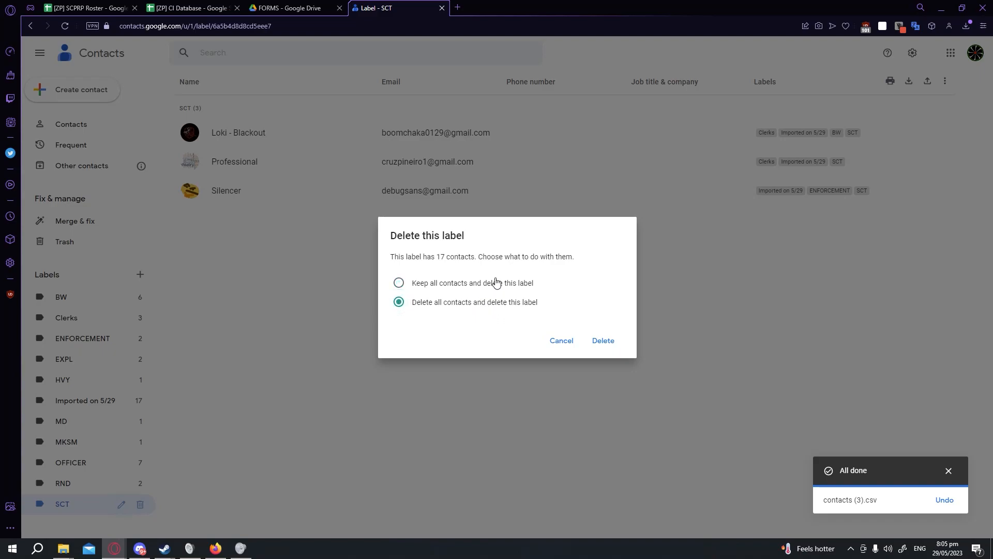
pyautogui.click(476, 283)
pyautogui.click(602, 351)
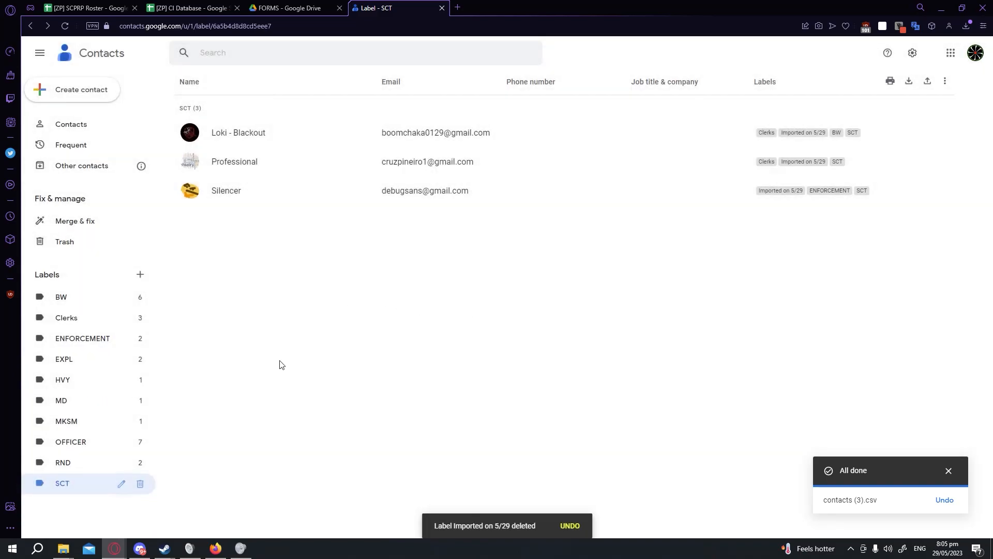
# In Drive, share the RND folder under DOCS > SOP with the RND contact group as Editor, without notifying people.
pyautogui.click(290, 8)
pyautogui.rightClick(294, 95)
pyautogui.click(294, 96)
pyautogui.doubleClick(228, 215)
pyautogui.doubleClick(245, 171)
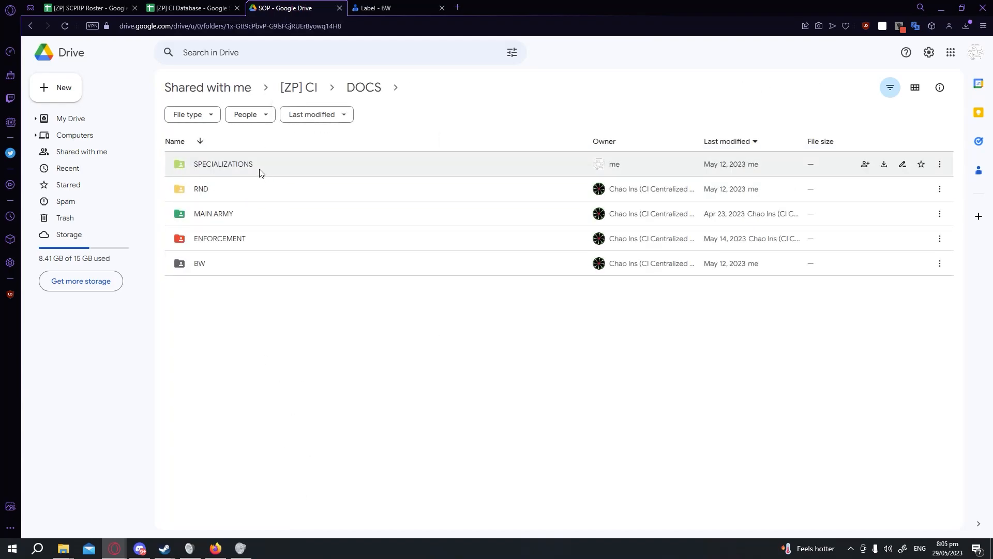
pyautogui.click(217, 195)
pyautogui.rightClick(213, 193)
pyautogui.click(263, 236)
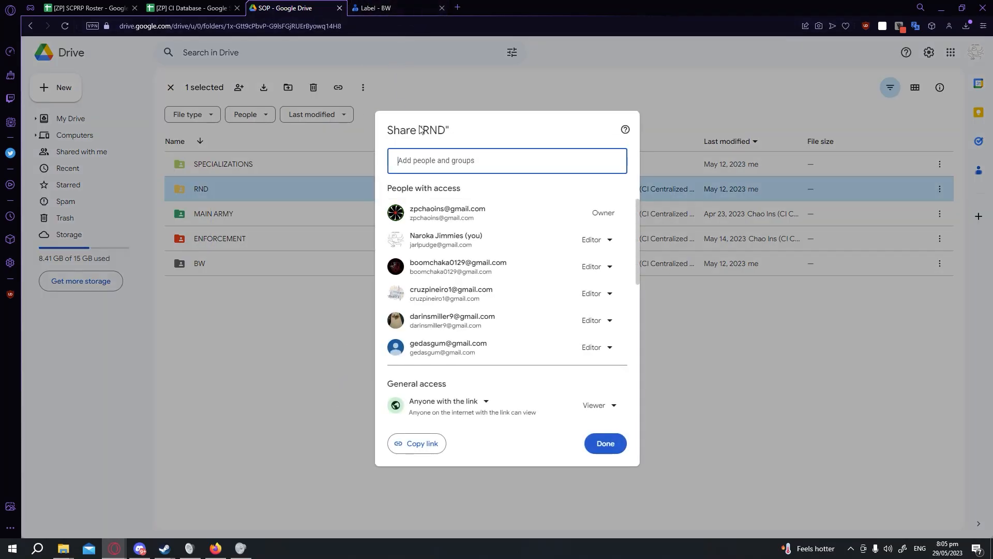
pyautogui.click(438, 160)
pyautogui.write('rnd')
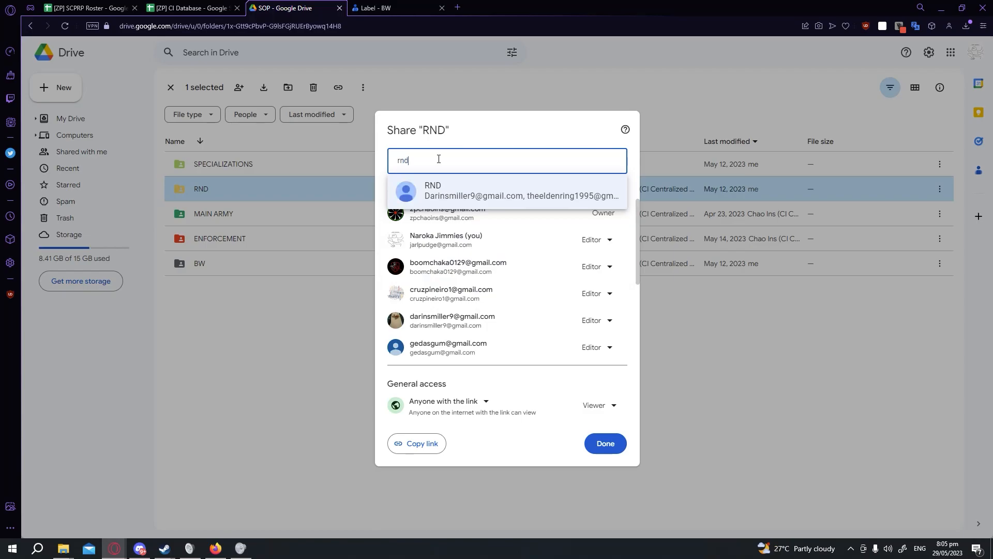
pyautogui.click(477, 197)
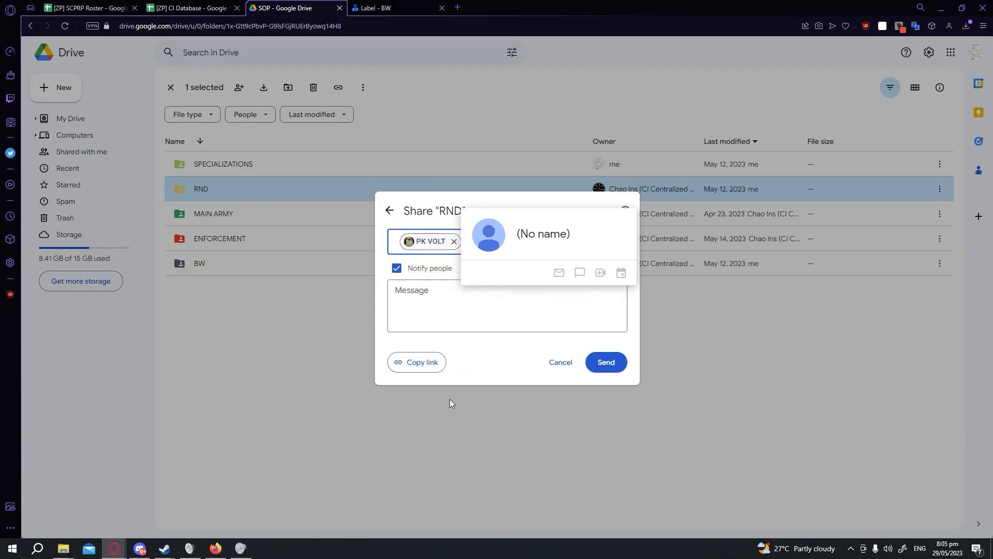
pyautogui.click(462, 264)
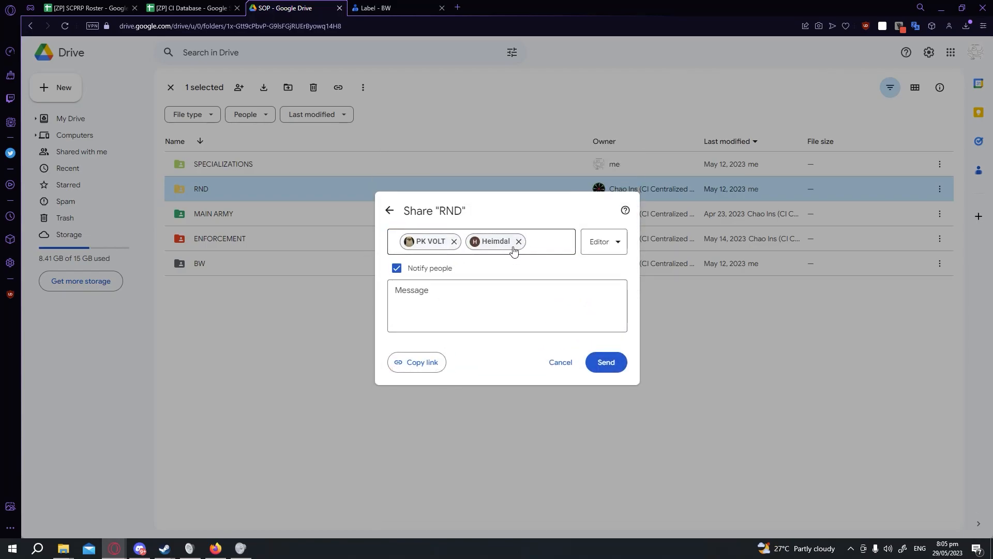
pyautogui.click(416, 268)
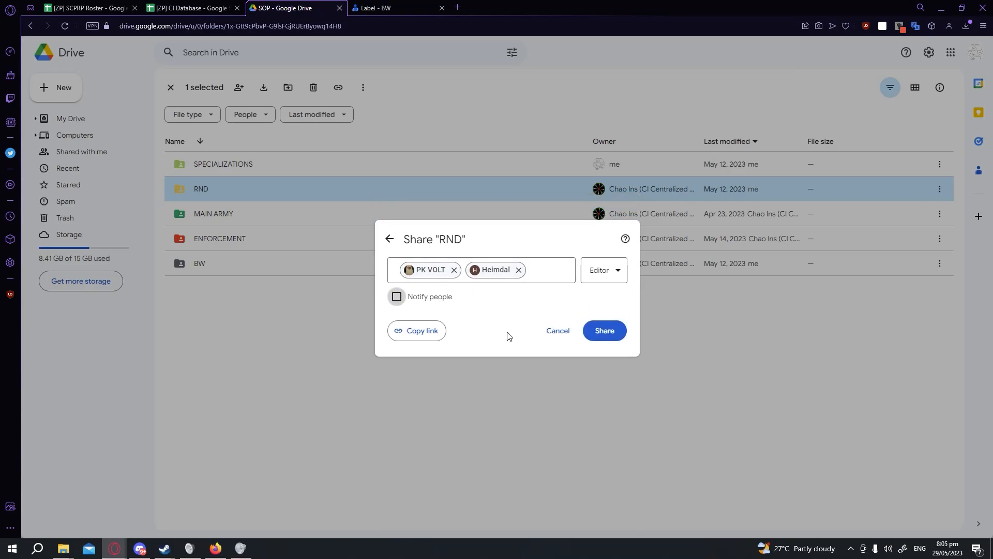
pyautogui.click(611, 334)
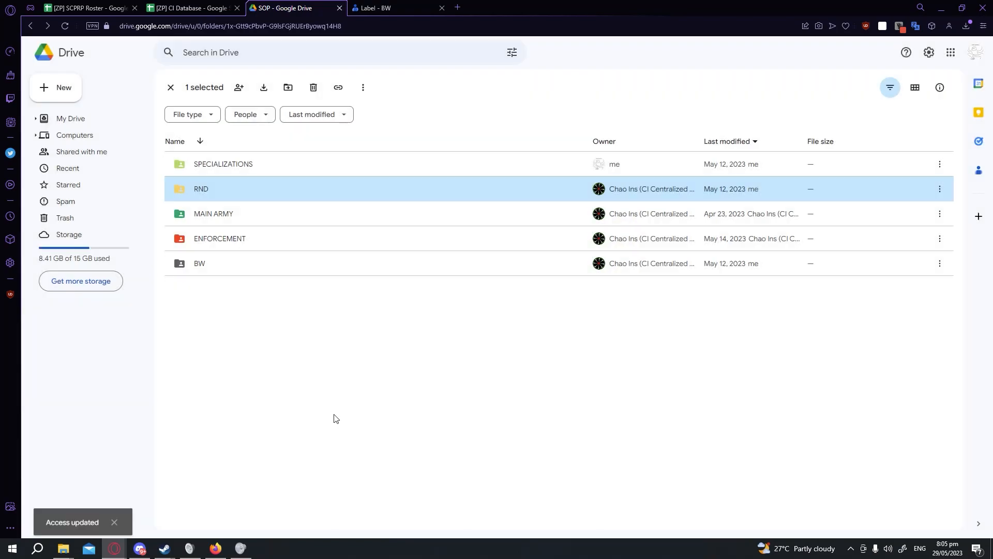
pyautogui.click(335, 418)
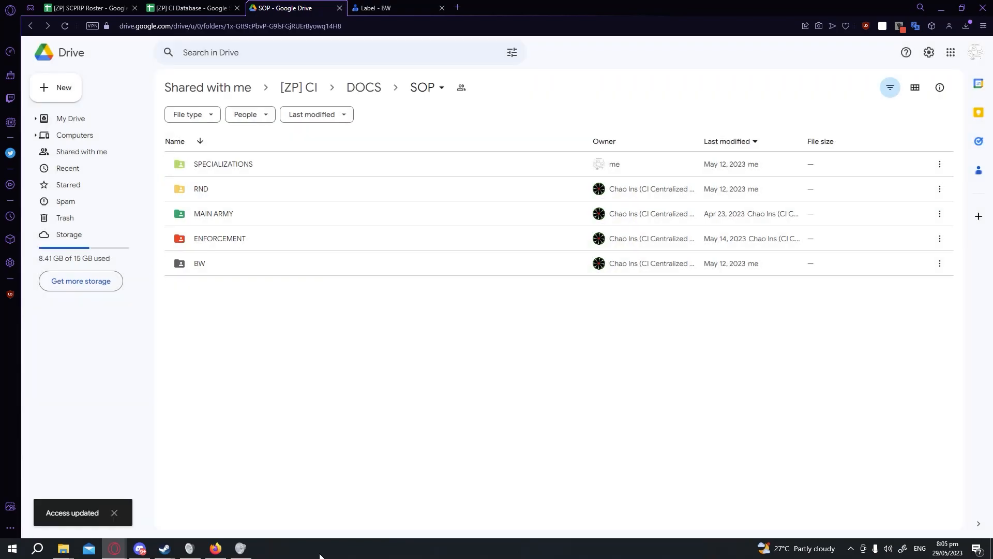
# Open the RND folder's sharing settings and review its access list.
pyautogui.rightClick(213, 187)
pyautogui.click(257, 227)
pyautogui.scroll(-5, 425, 270)
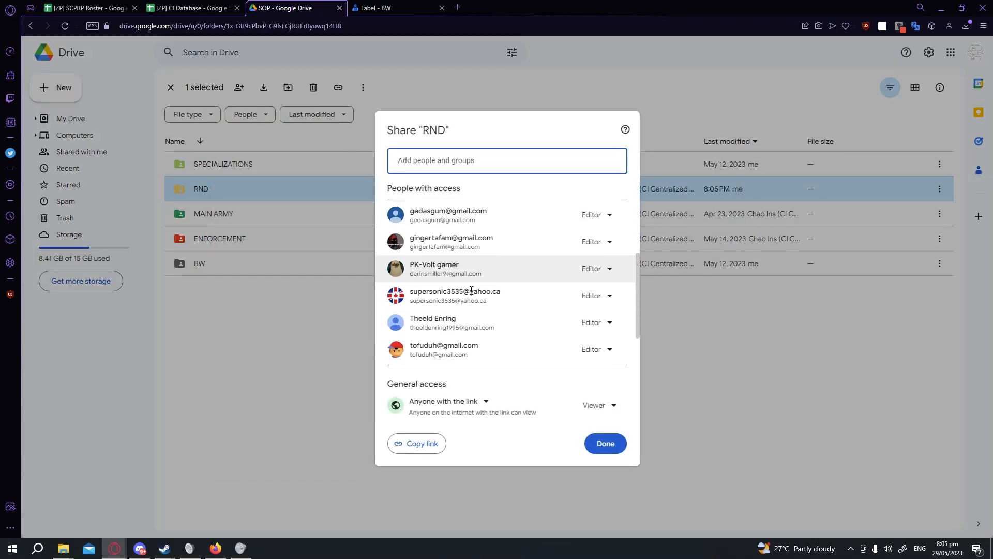
# Scroll through the RND folder's access list and close the sharing dialog.
pyautogui.scroll(-5, 440, 300)
pyautogui.scroll(10, 445, 316)
pyautogui.scroll(-4, 448, 341)
pyautogui.scroll(-2, 448, 344)
pyautogui.scroll(8, 448, 344)
pyautogui.scroll(-8, 448, 344)
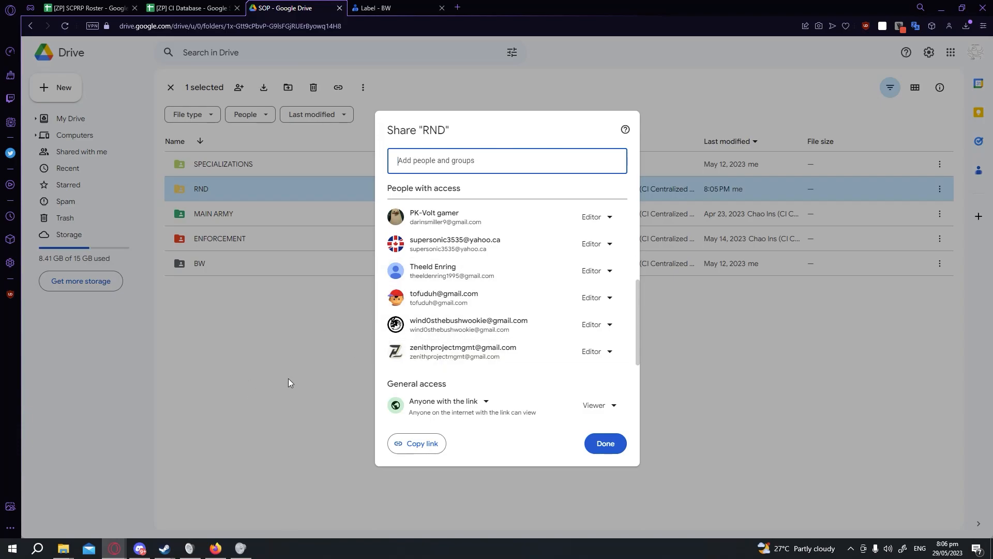
pyautogui.click(611, 448)
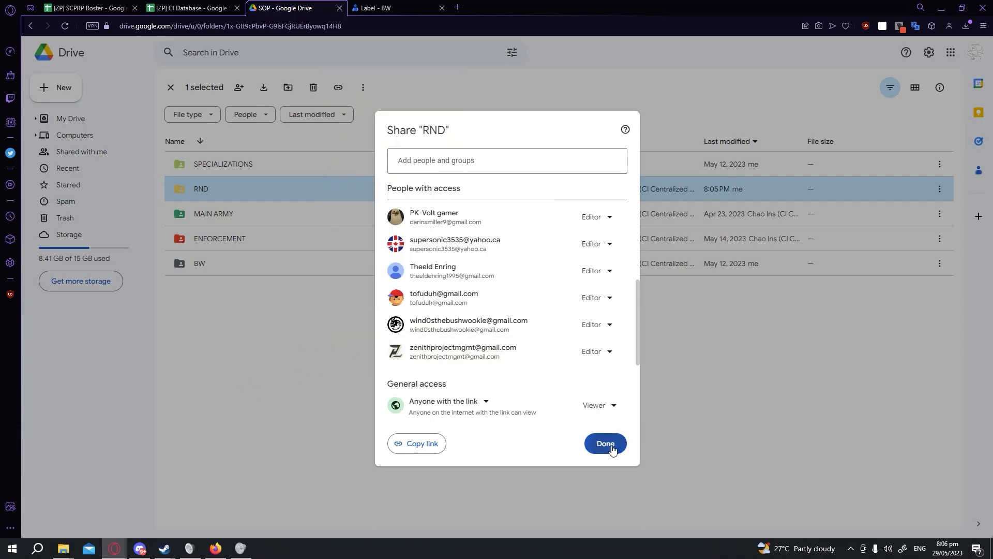
# Switch to the contacts tab to check the BW and Clerks label members, then return to Drive.
pyautogui.click(409, 388)
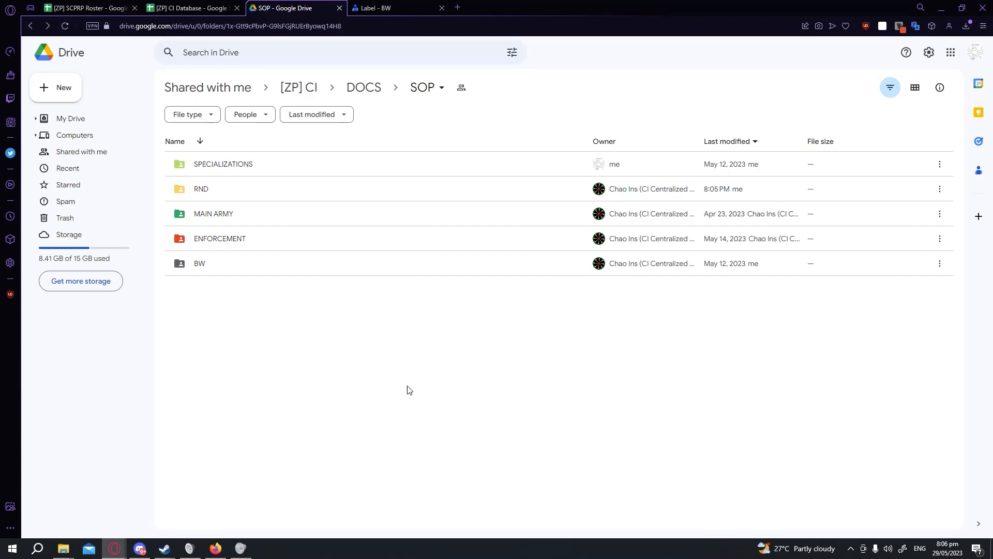
pyautogui.click(381, 9)
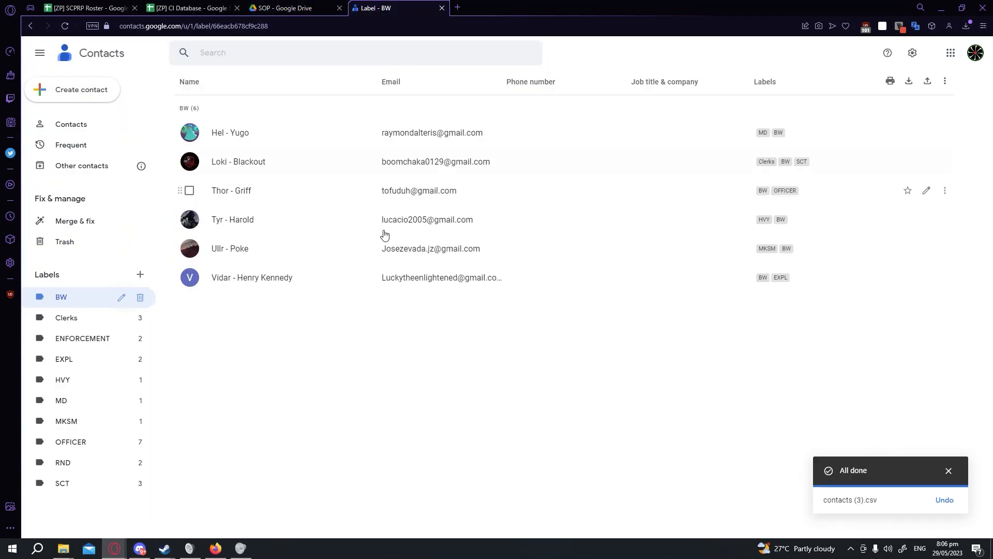
pyautogui.click(66, 317)
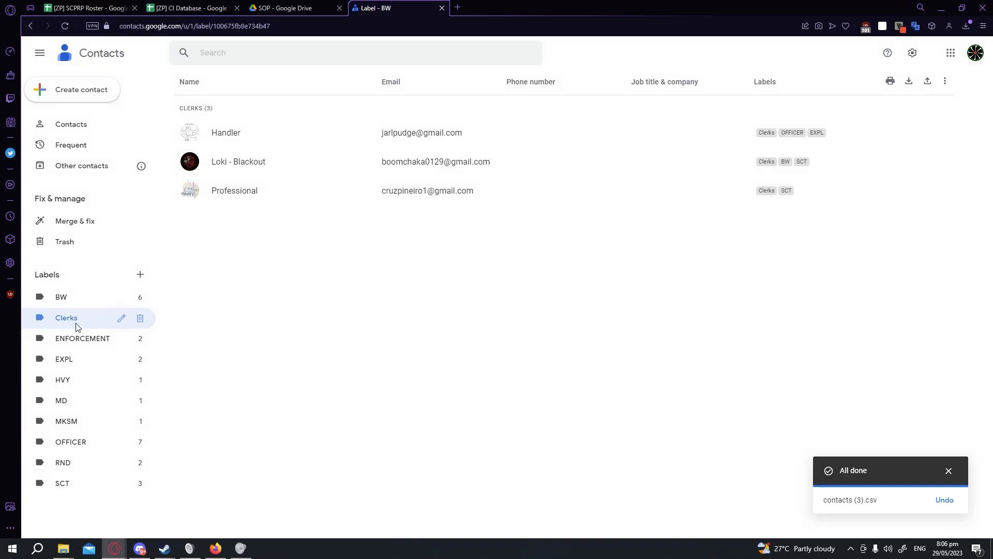
pyautogui.click(287, 7)
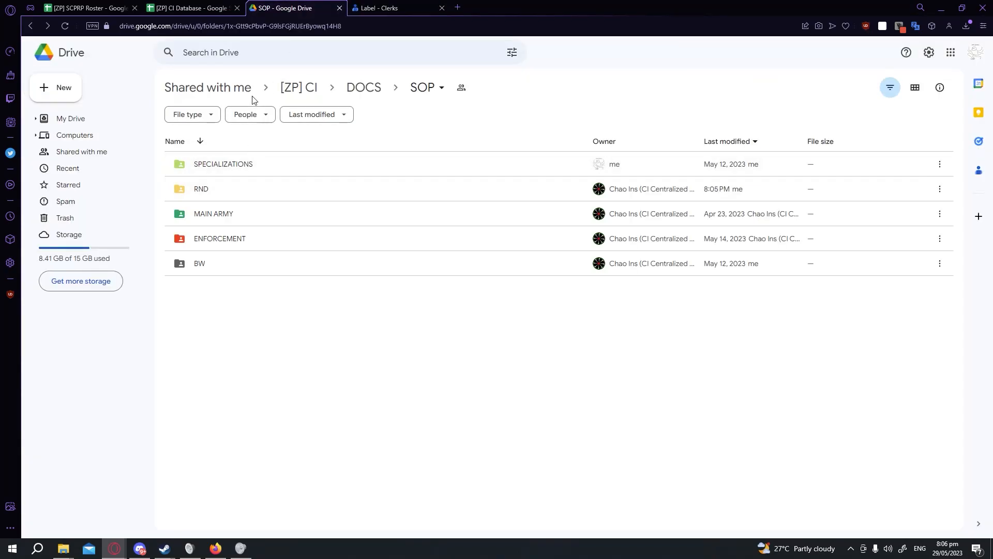
# Go up to the [ZP] CI folder and open the SHEETS folder's sharing settings to review its access list.
pyautogui.click(313, 89)
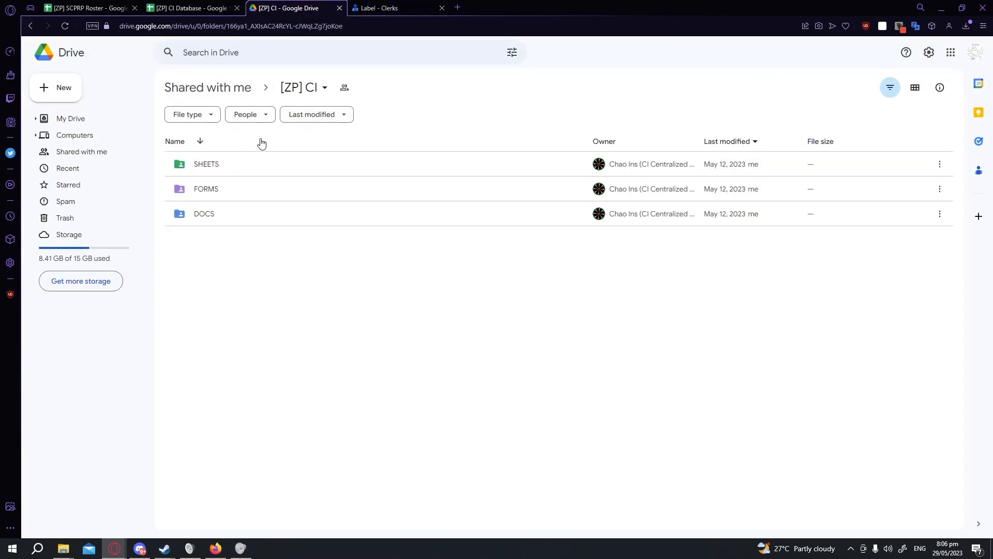
pyautogui.rightClick(281, 160)
pyautogui.click(305, 203)
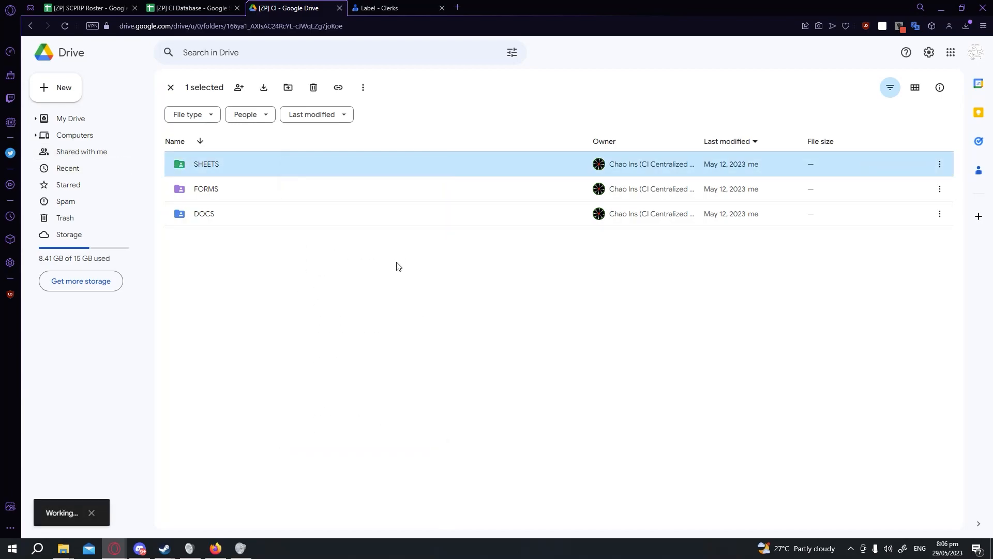
pyautogui.scroll(-3, 480, 277)
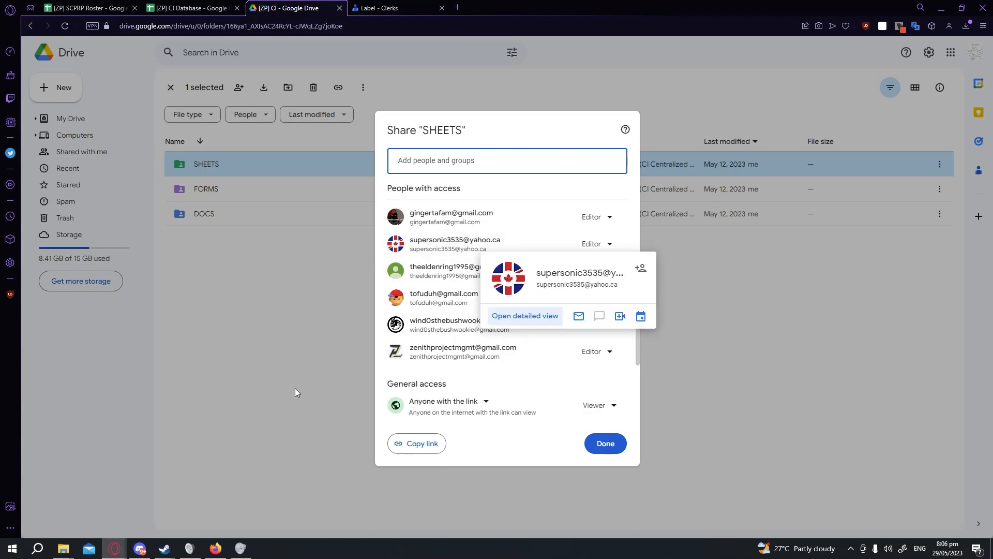
pyautogui.click(317, 296)
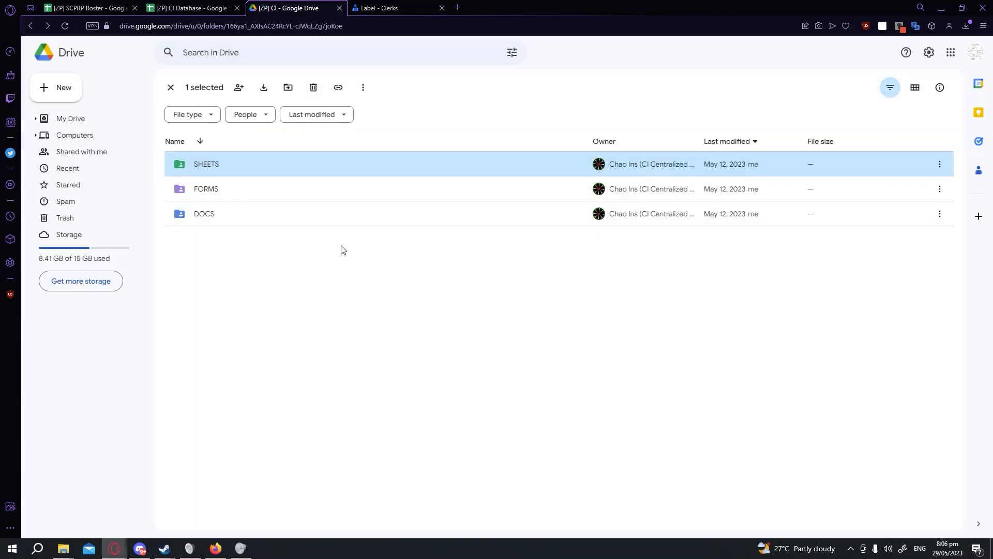
# Use advanced search to find all folders owned by the CI CENTRALIZED EMAIL account.
pyautogui.click(276, 147)
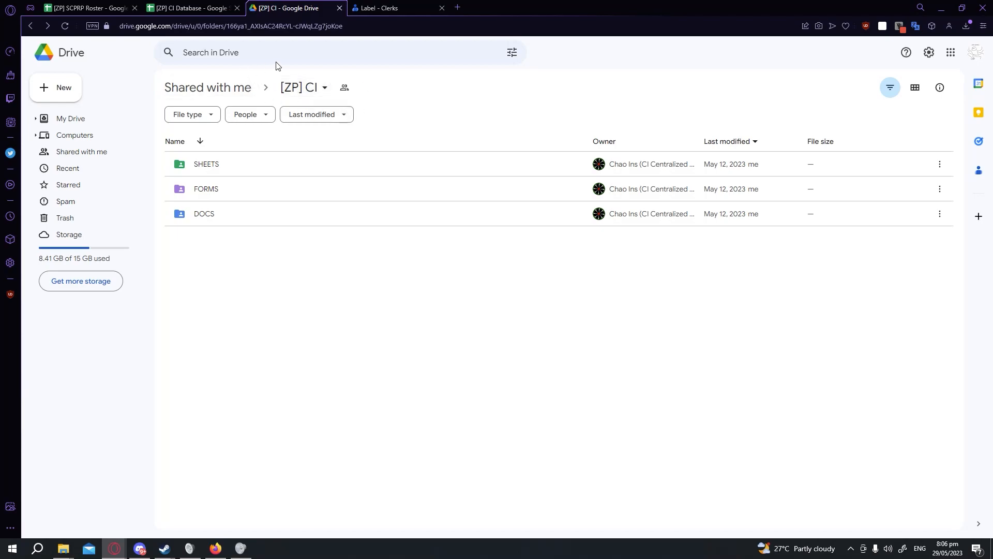
pyautogui.click(302, 51)
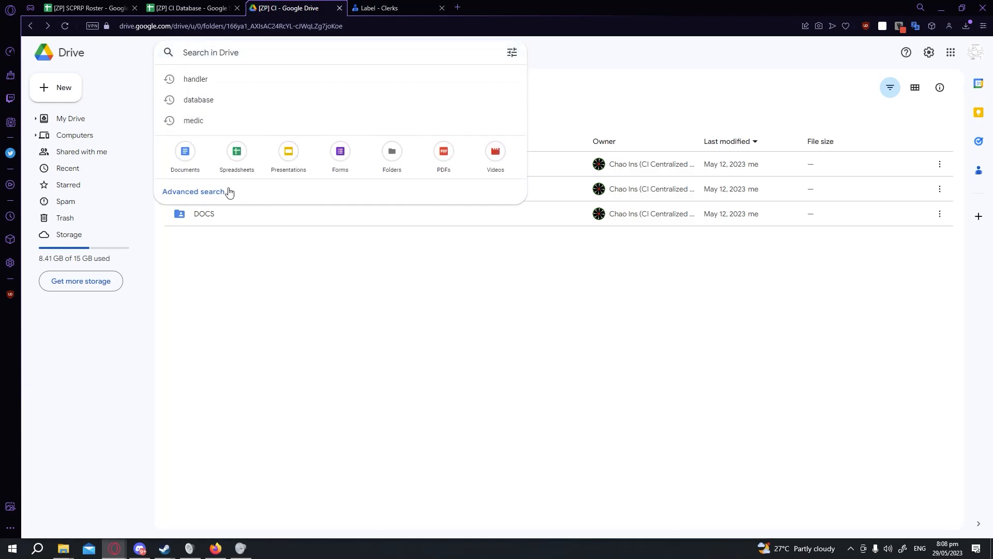
pyautogui.click(231, 191)
pyautogui.click(317, 132)
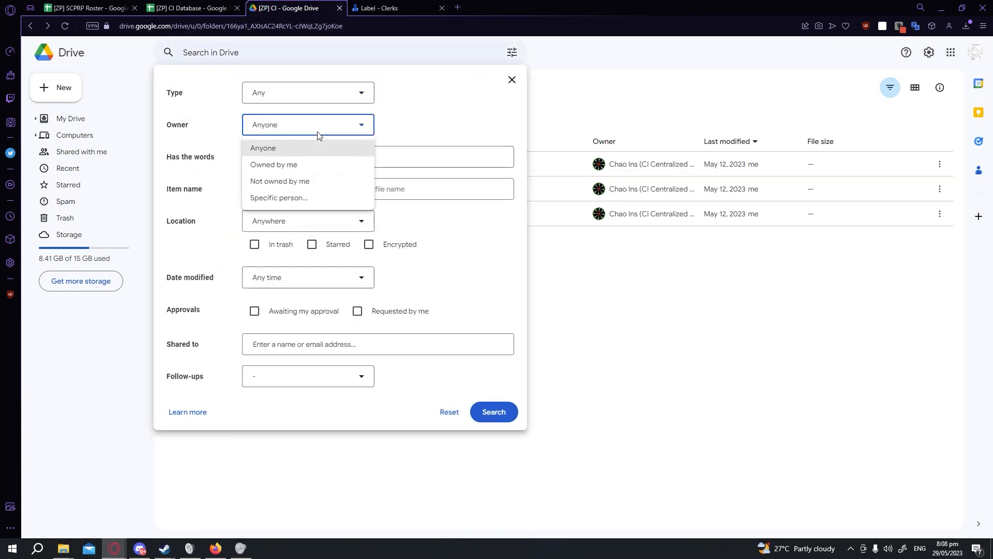
pyautogui.click(310, 204)
pyautogui.click(409, 125)
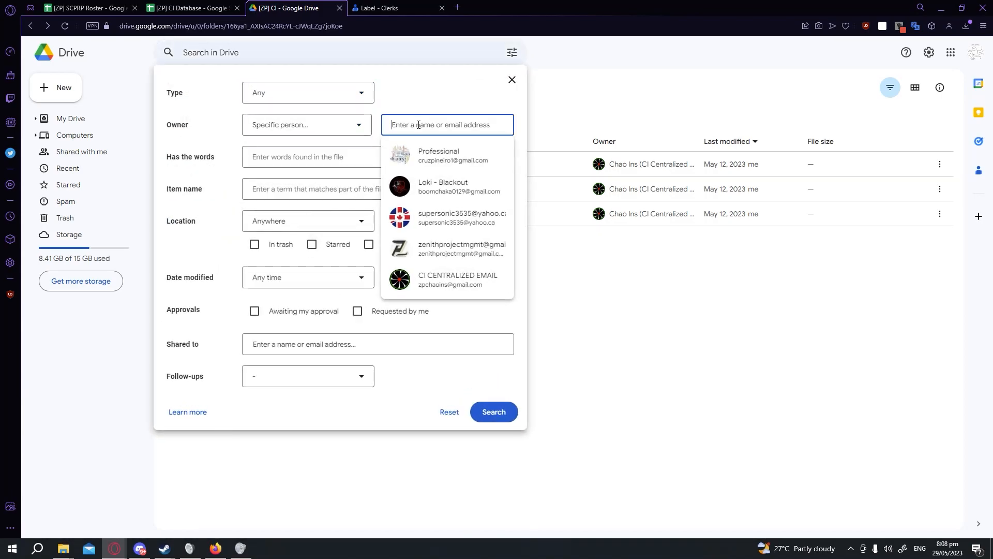
pyautogui.click(418, 288)
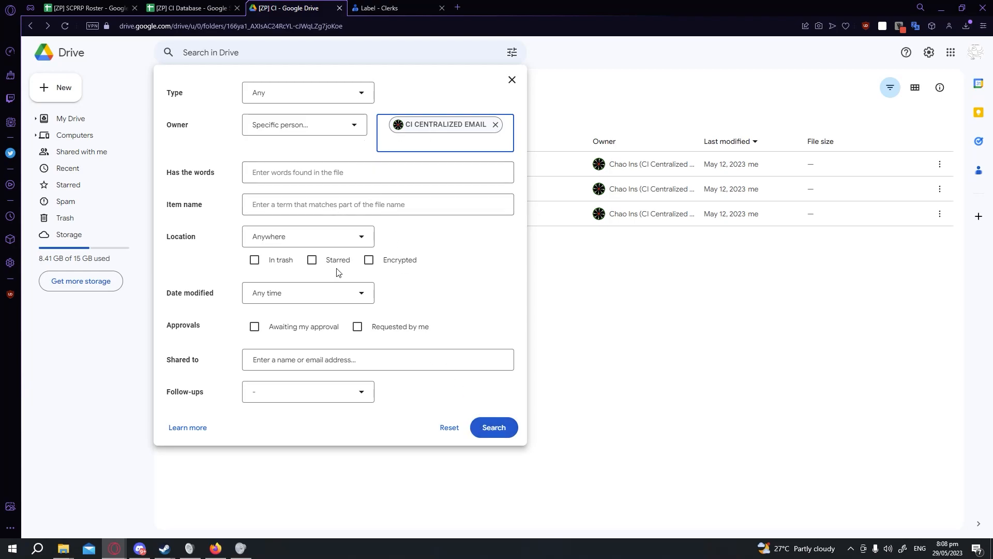
pyautogui.click(492, 428)
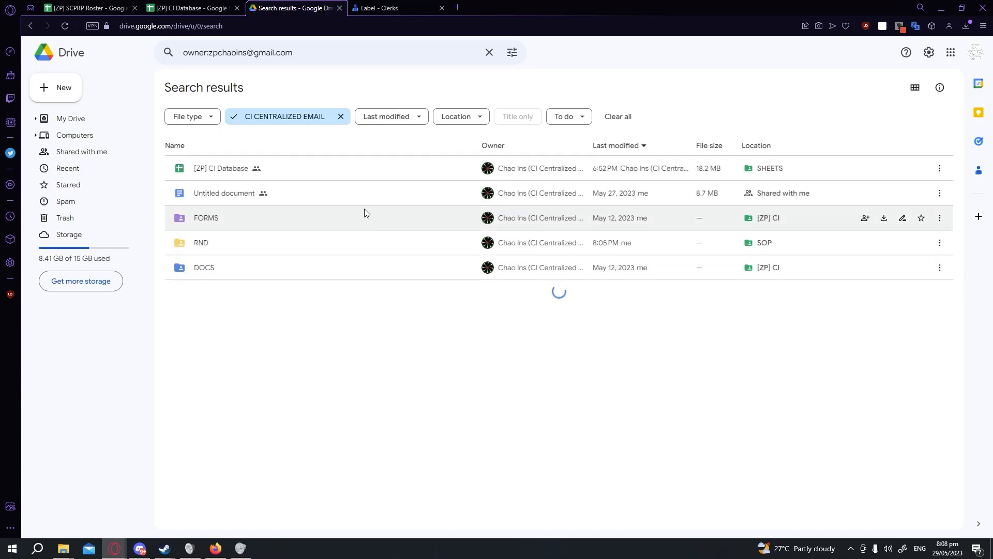
pyautogui.click(218, 123)
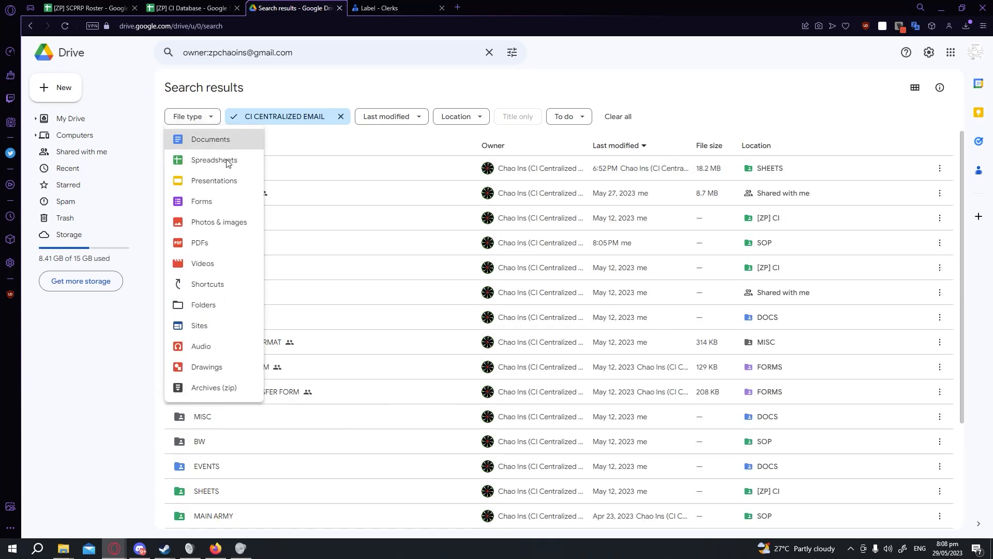
pyautogui.click(208, 306)
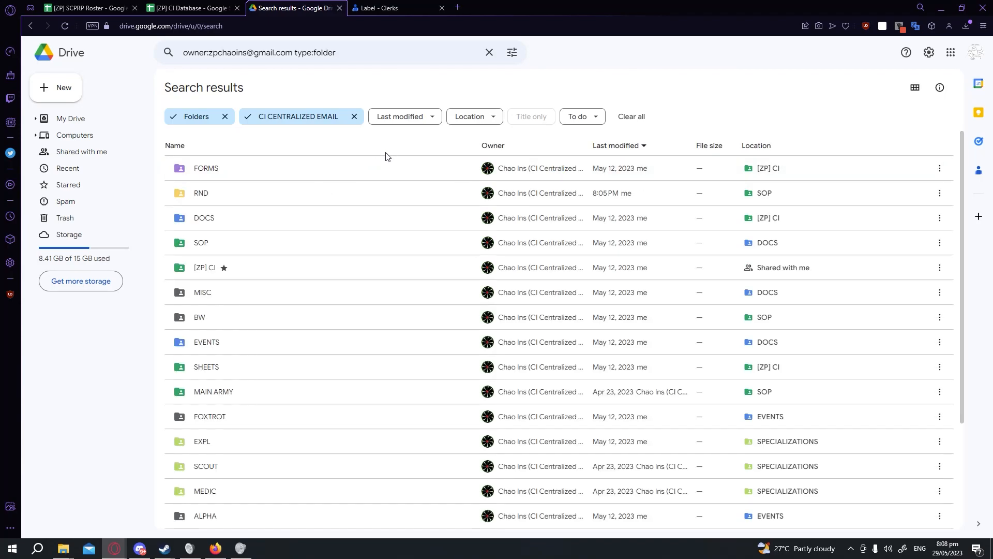
# Select all 26 found folders and remove the Yahoo-address member's access from every one of them.
pyautogui.scroll(-3, 361, 296)
pyautogui.scroll(-3, 363, 367)
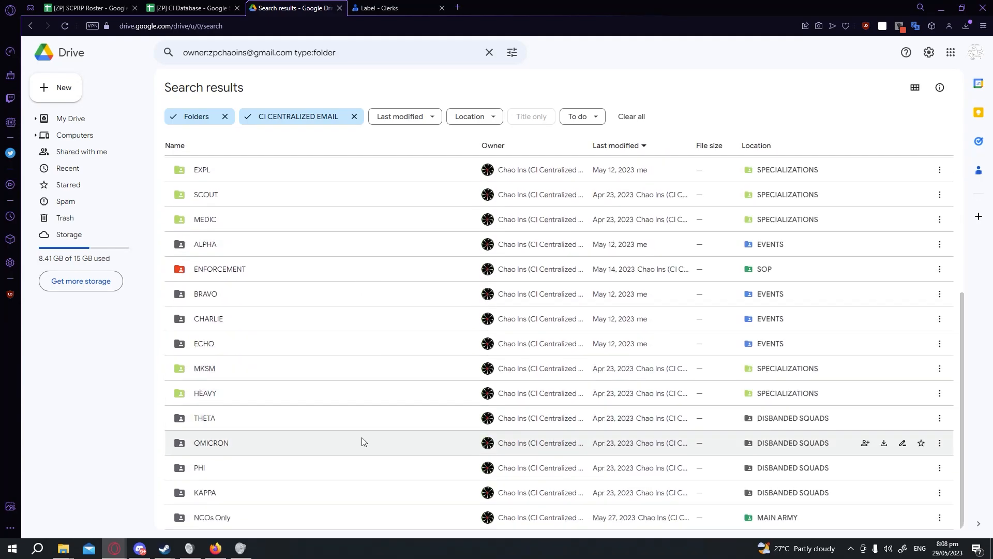
pyautogui.click(359, 514)
pyautogui.scroll(5, 377, 444)
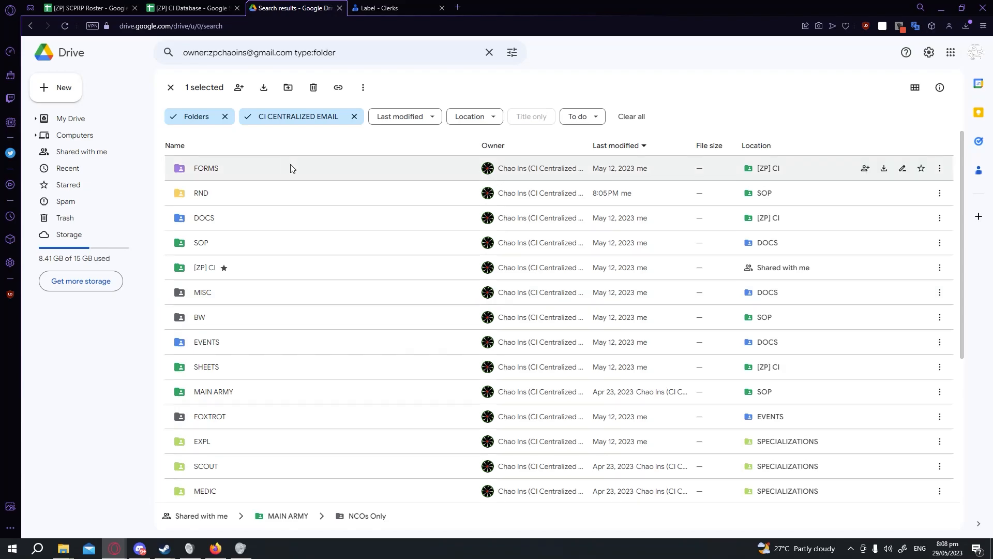
pyautogui.hotkey('ctrl', 'a')
pyautogui.rightClick(267, 173)
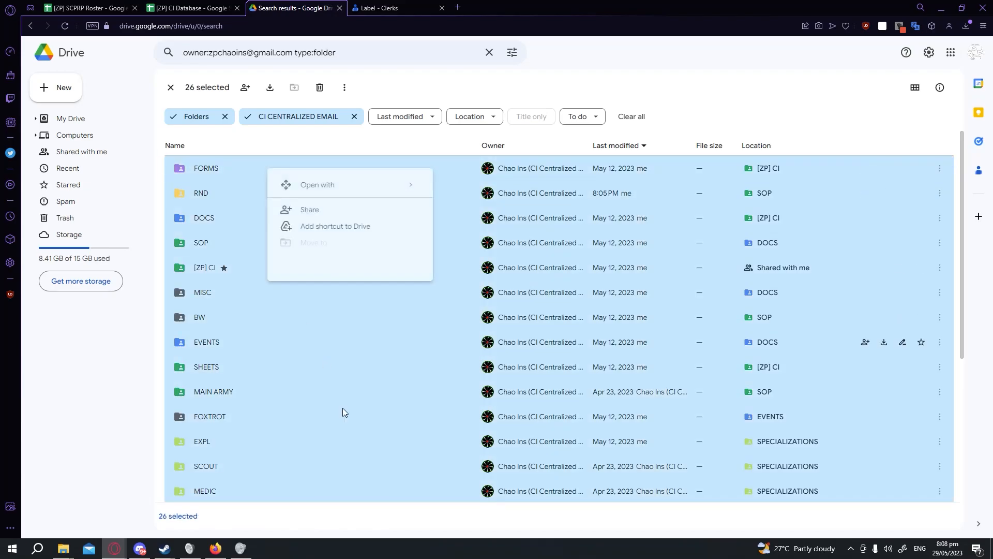
pyautogui.click(327, 213)
pyautogui.scroll(-5, 503, 281)
pyautogui.scroll(2, 501, 260)
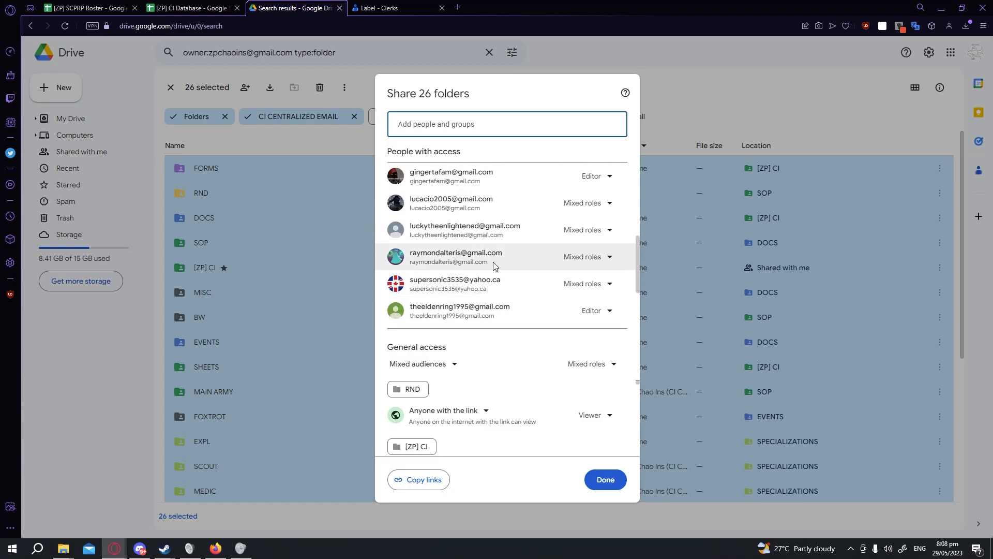
pyautogui.scroll(-2, 514, 281)
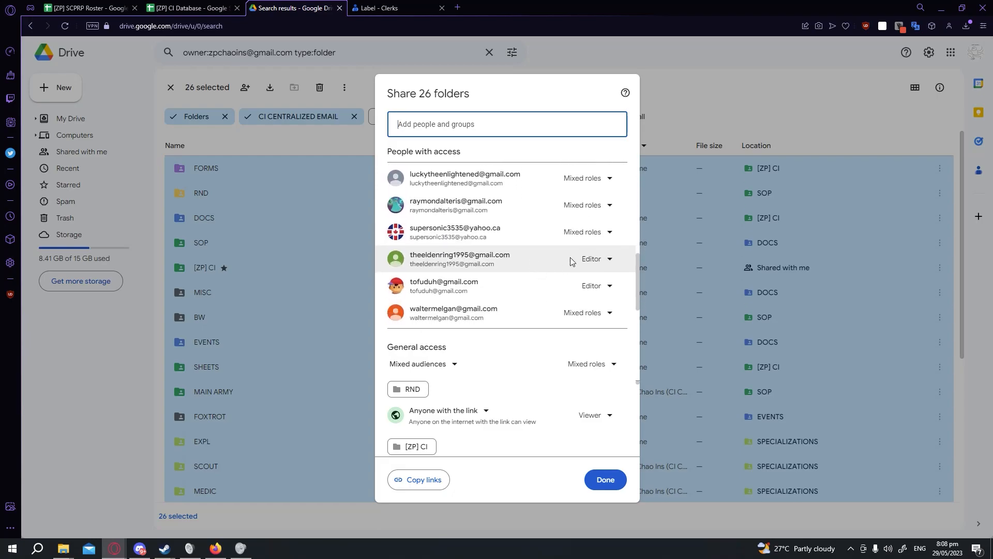
pyautogui.click(584, 231)
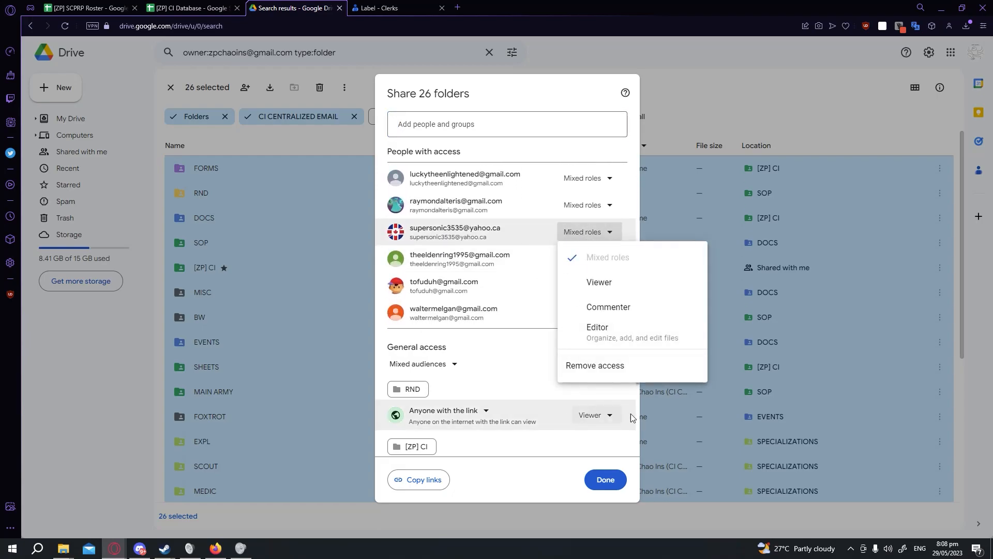
pyautogui.click(638, 366)
pyautogui.click(605, 479)
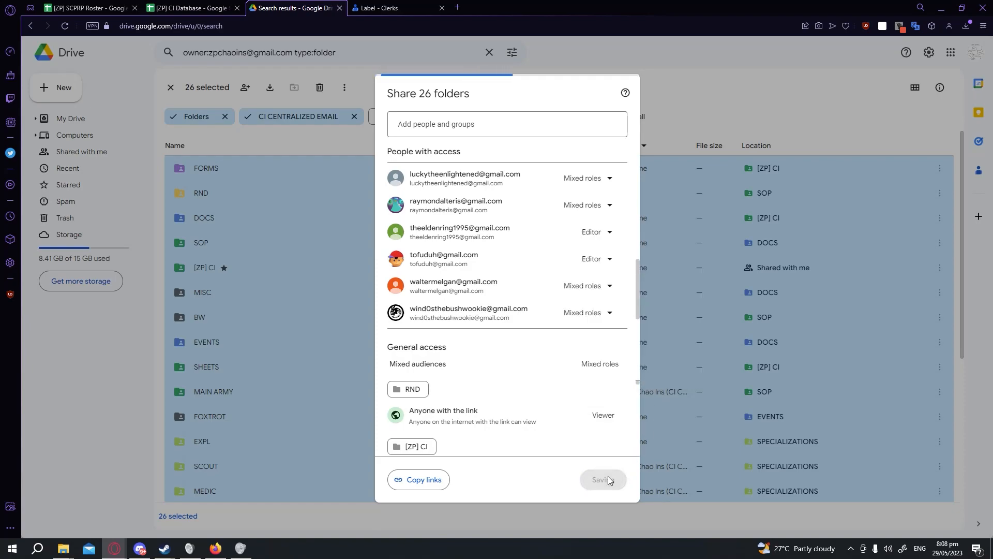
pyautogui.scroll(-1, 515, 289)
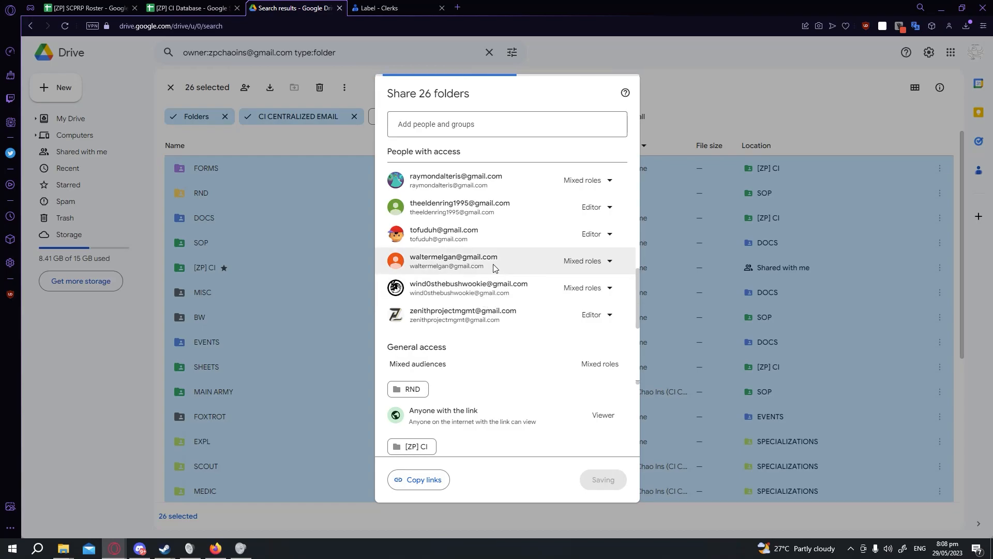
pyautogui.scroll(1, 494, 266)
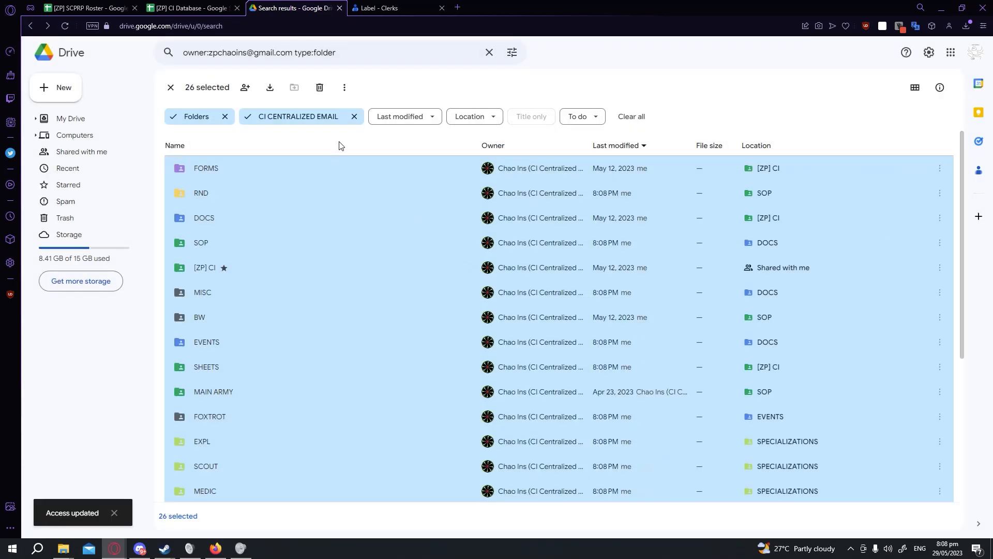
# Open the FORMS folder's sharing settings to review its access list, then close it.
pyautogui.press('Escape')
pyautogui.rightClick(338, 173)
pyautogui.click(364, 212)
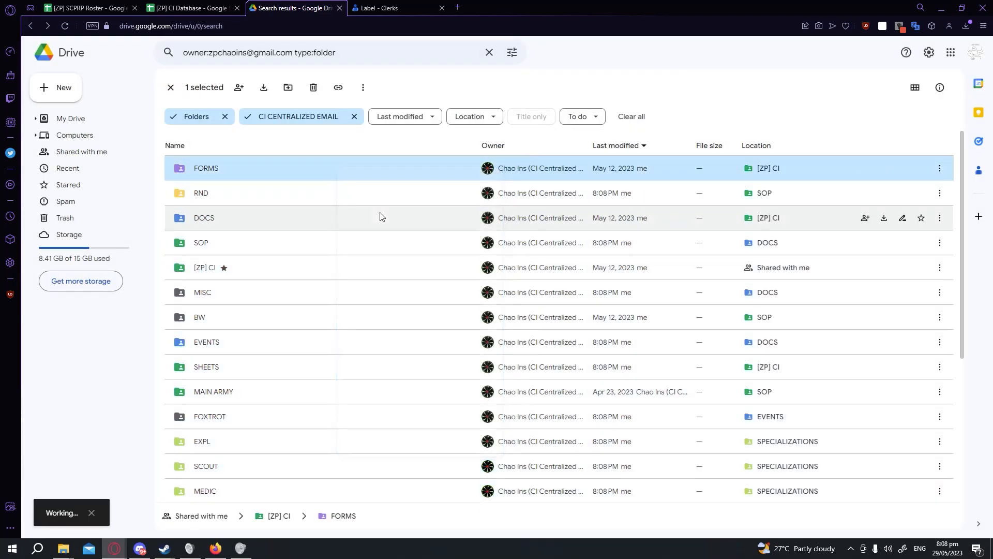
pyautogui.scroll(-3, 518, 290)
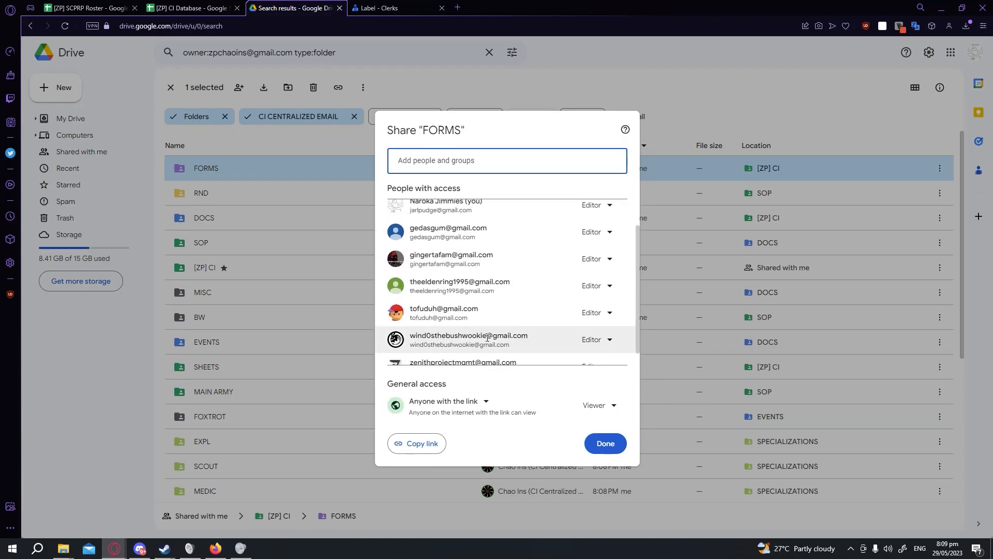
pyautogui.scroll(3, 517, 289)
pyautogui.click(256, 169)
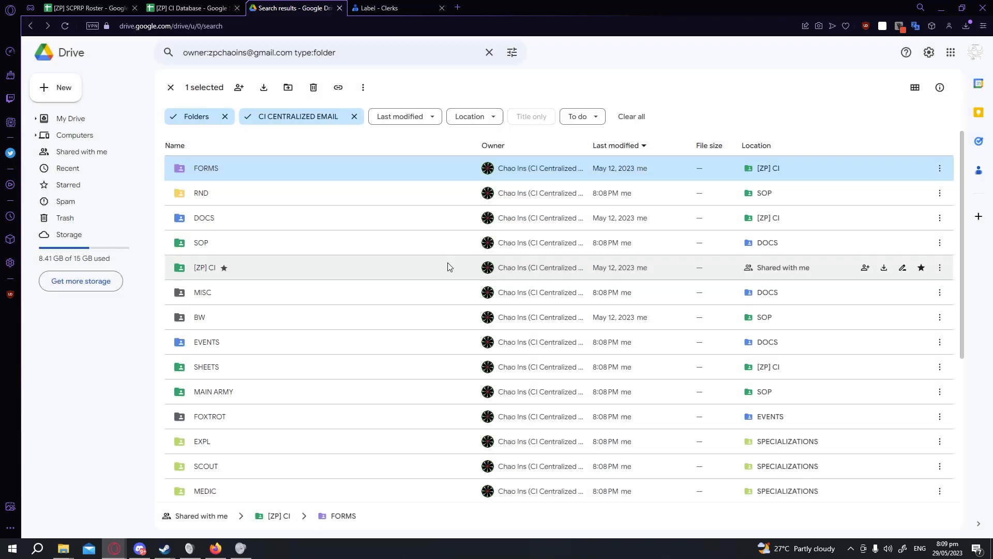
# Switch the search's file type filter from Folders to Documents and browse the owner's documents.
pyautogui.click(224, 116)
pyautogui.click(199, 116)
pyautogui.click(215, 139)
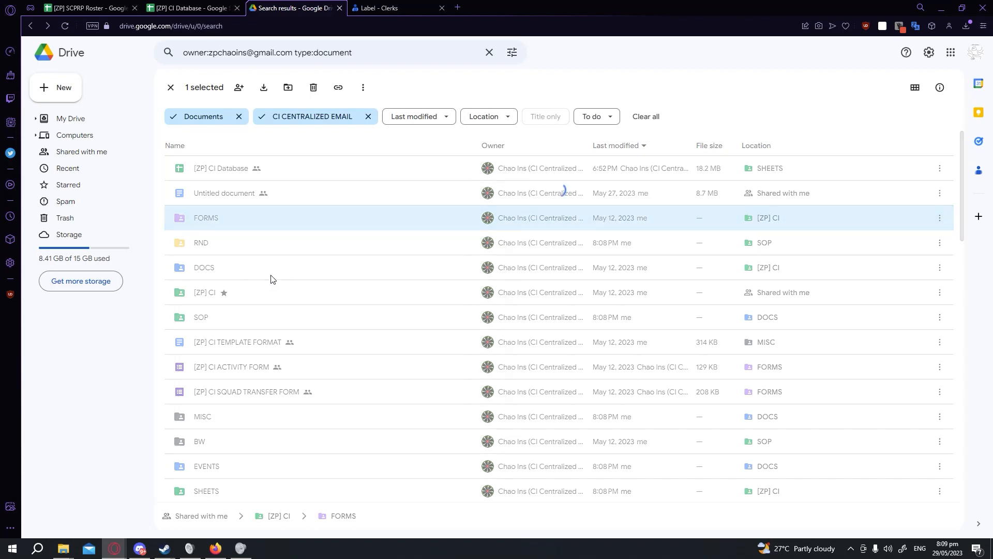
pyautogui.click(325, 168)
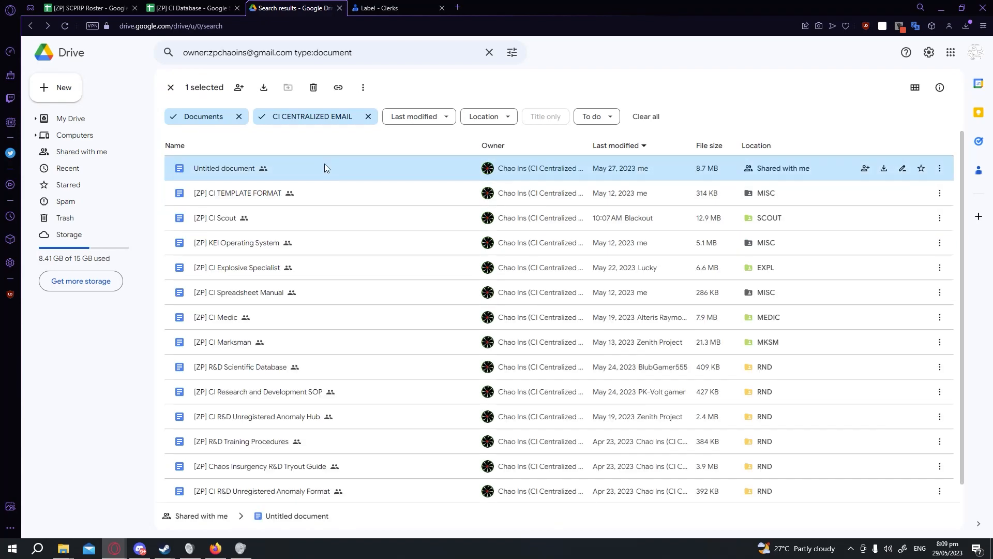
pyautogui.scroll(-1, 374, 216)
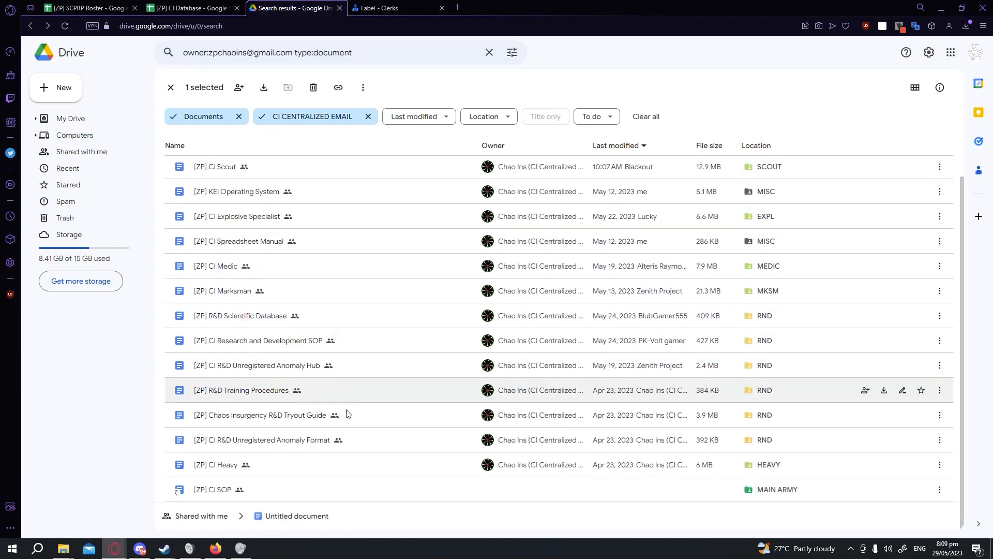
# Select all 16 documents owned by the account and remove the Yahoo-address member's access from all of them.
pyautogui.keyDown('shift'); pyautogui.click(328, 491); pyautogui.keyUp('shift')
pyautogui.rightClick(328, 491)
pyautogui.click(366, 365)
pyautogui.scroll(-7, 508, 228)
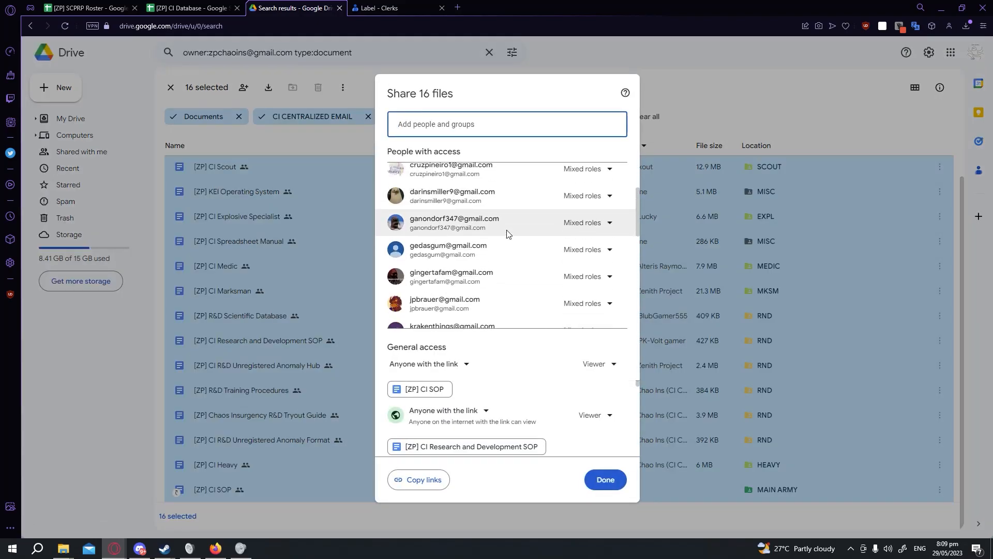
pyautogui.scroll(-2, 513, 237)
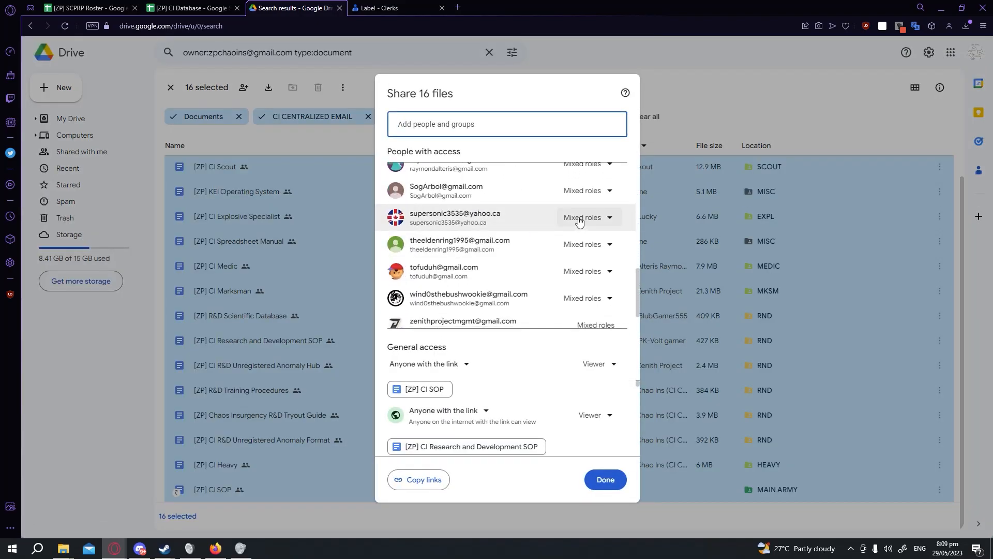
pyautogui.moveTo(496, 226)
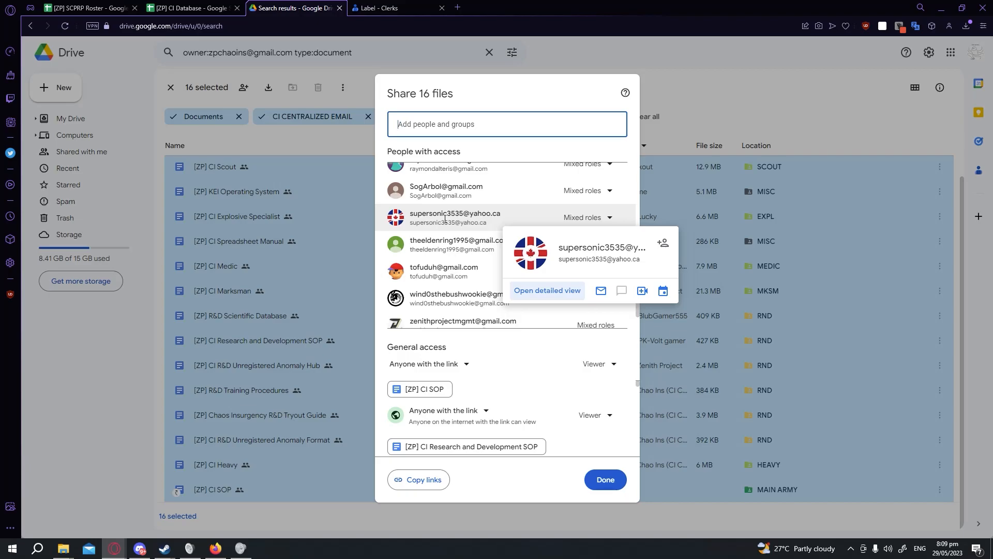
pyautogui.click(575, 217)
pyautogui.click(602, 354)
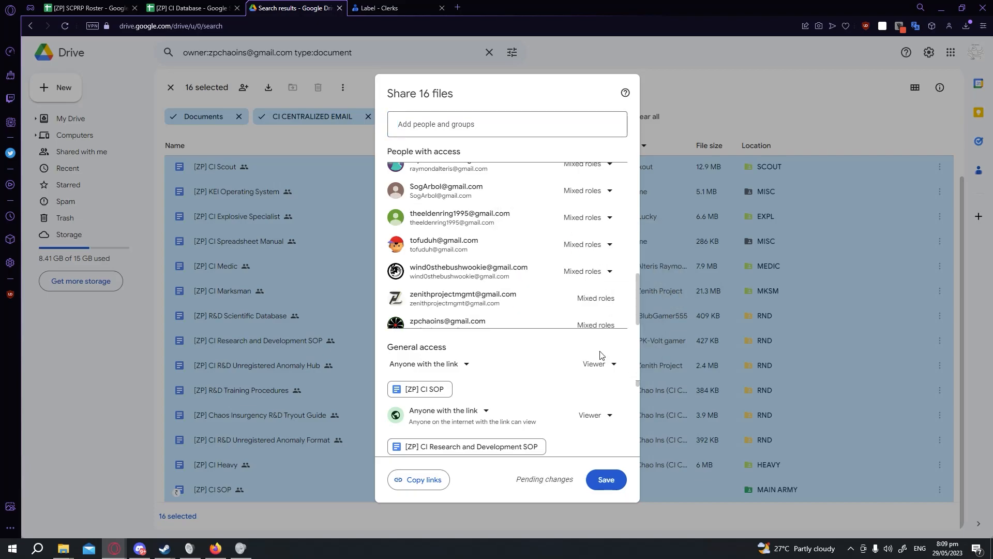
pyautogui.scroll(2, 539, 244)
pyautogui.click(585, 244)
pyautogui.click(596, 376)
pyautogui.scroll(-1, 546, 289)
pyautogui.scroll(3, 543, 287)
pyautogui.scroll(5, 497, 280)
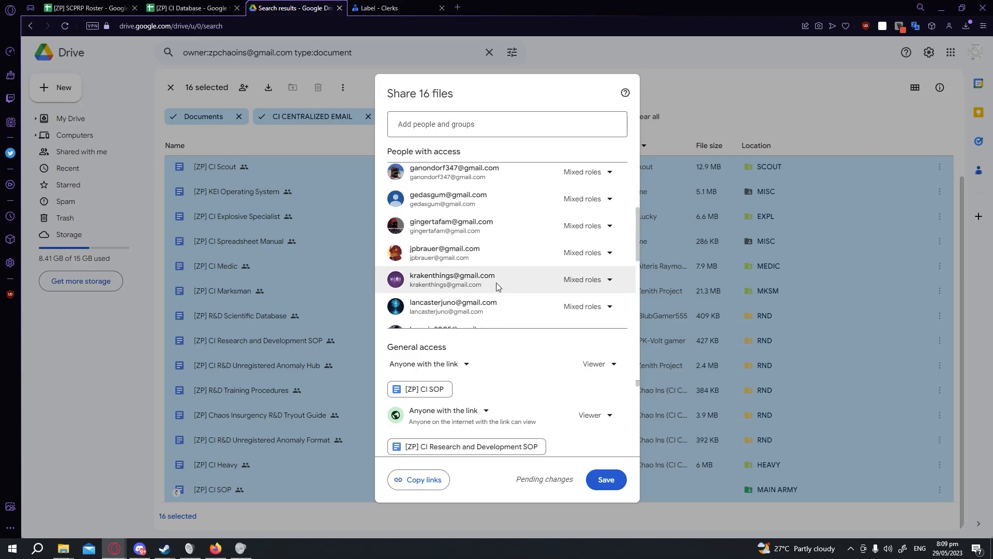
pyautogui.click(615, 484)
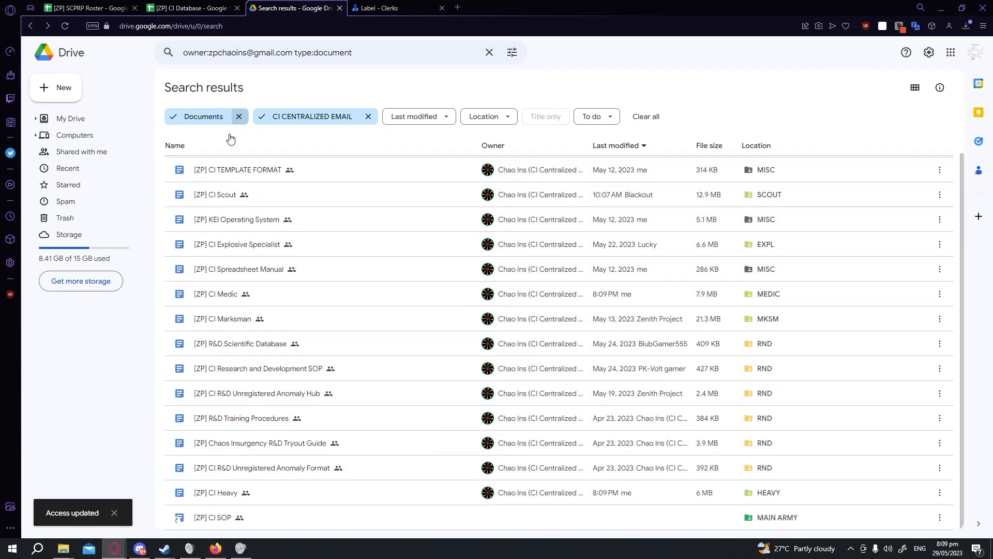
# Switch the file type filter to Spreadsheets, select both spreadsheets, and remove the Yahoo-address member's access from them.
pyautogui.click(239, 116)
pyautogui.click(204, 116)
pyautogui.click(209, 159)
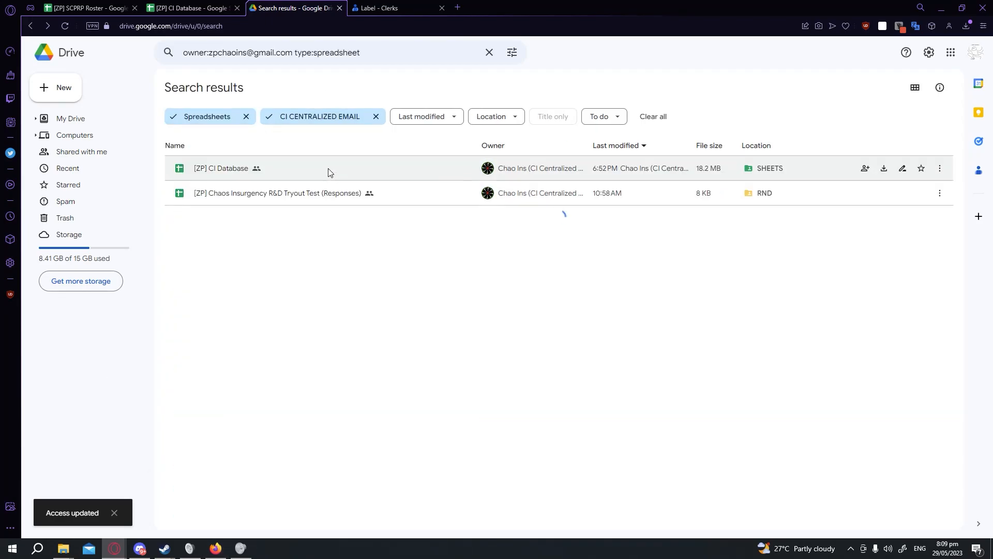
pyautogui.click(328, 172)
pyautogui.keyDown('shift'); pyautogui.click(334, 196); pyautogui.keyUp('shift')
pyautogui.rightClick(335, 195)
pyautogui.click(375, 252)
pyautogui.scroll(-5, 501, 260)
pyautogui.click(585, 205)
pyautogui.click(595, 339)
pyautogui.scroll(5, 501, 306)
pyautogui.scroll(-5, 532, 324)
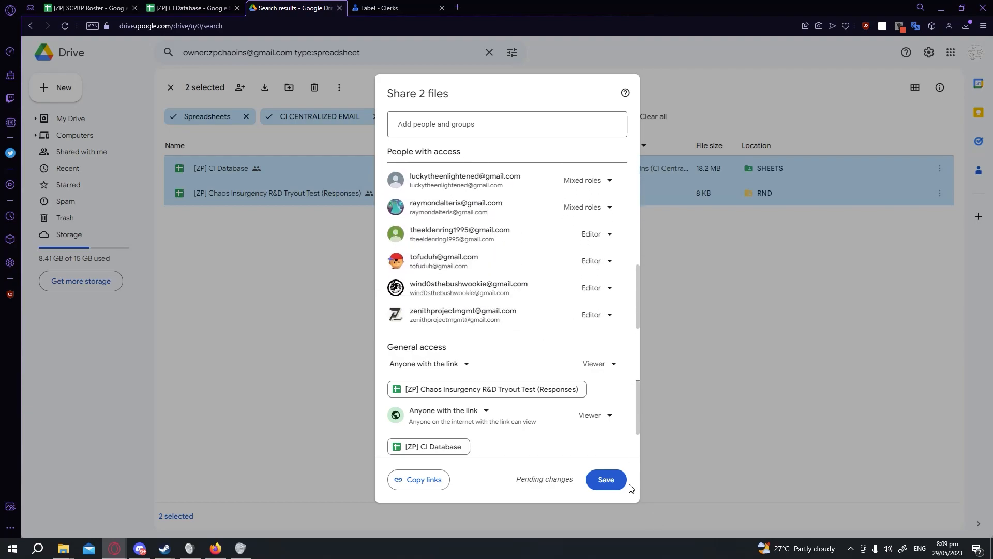
pyautogui.click(614, 484)
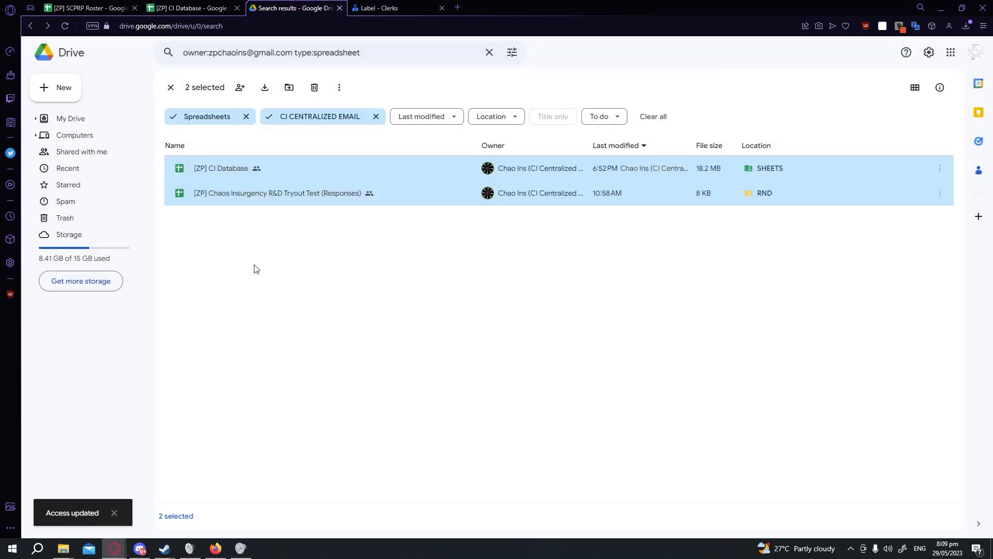
# Switch the file type filter to Forms, select all 12 forms, and remove the Yahoo-address member's access from them.
pyautogui.click(254, 269)
pyautogui.click(233, 117)
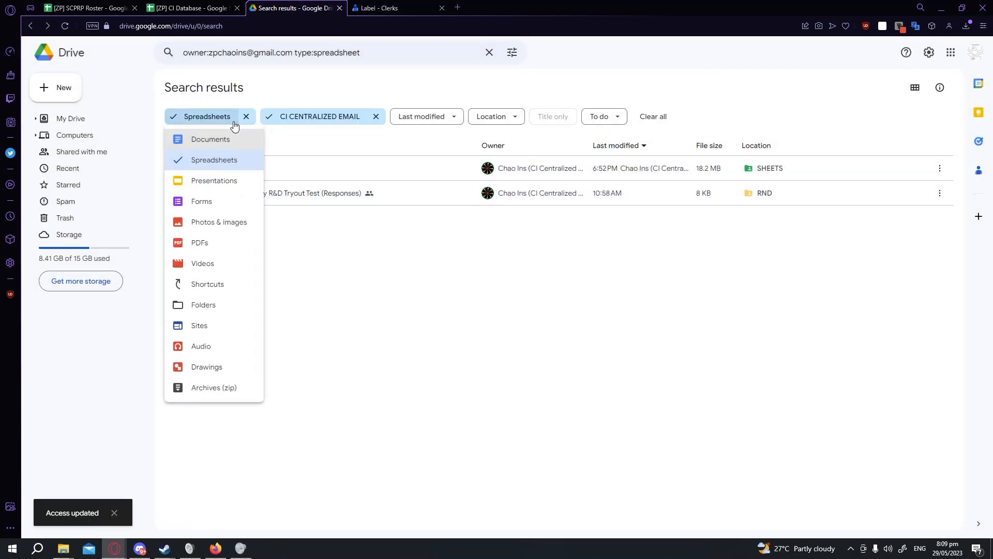
pyautogui.click(234, 201)
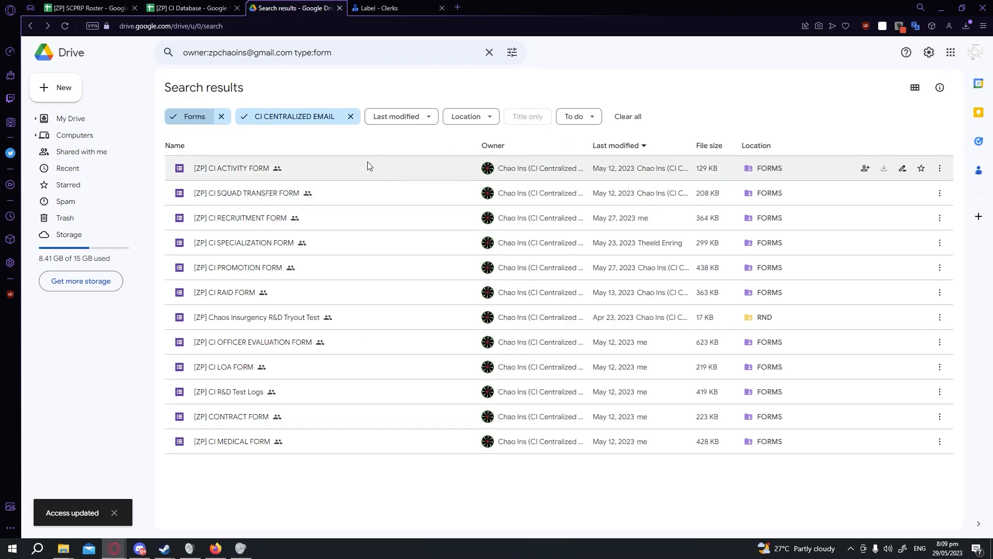
pyautogui.click(371, 166)
pyautogui.keyDown('shift'); pyautogui.click(322, 446); pyautogui.keyUp('shift')
pyautogui.rightClick(321, 445)
pyautogui.click(373, 313)
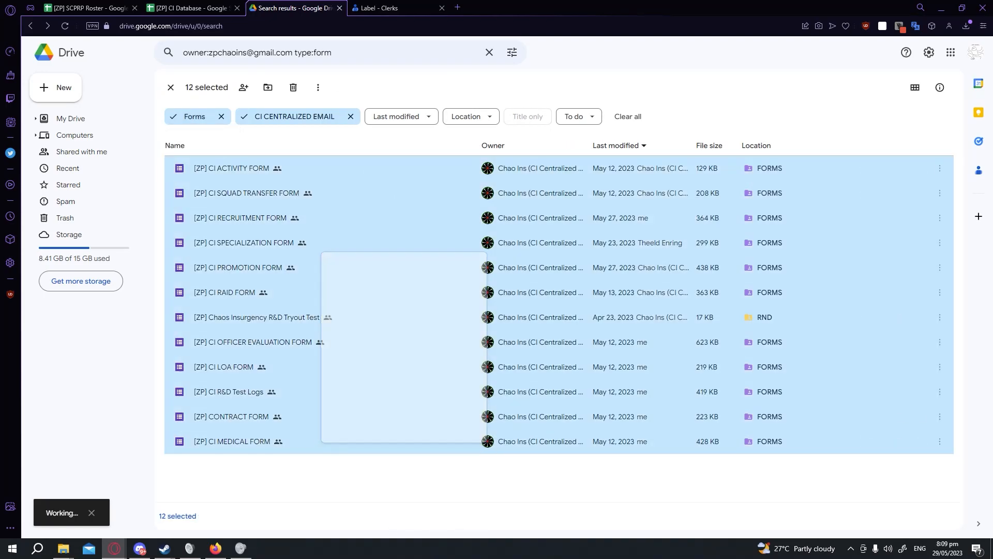
pyautogui.scroll(-4, 570, 190)
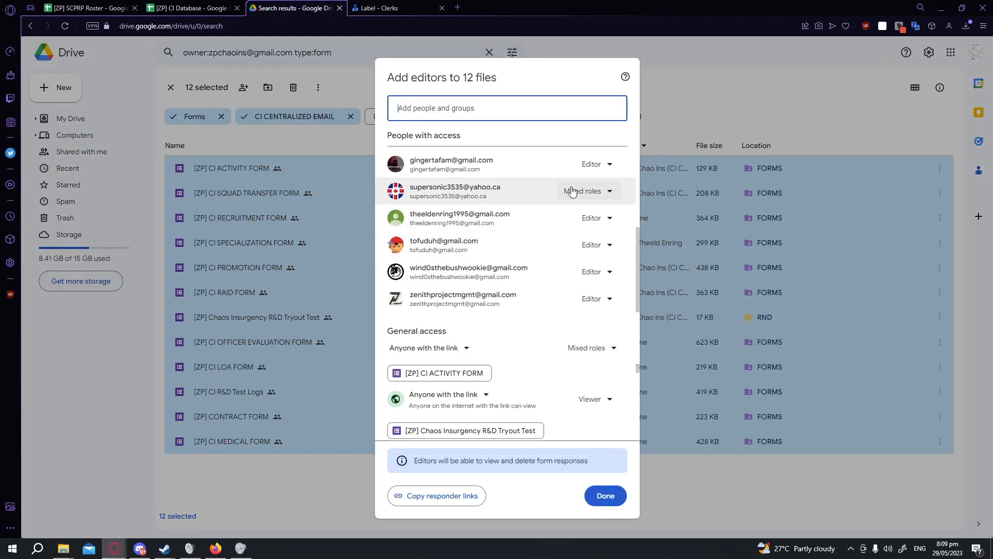
pyautogui.click(571, 190)
pyautogui.click(596, 279)
pyautogui.scroll(3, 556, 249)
pyautogui.scroll(-3, 554, 250)
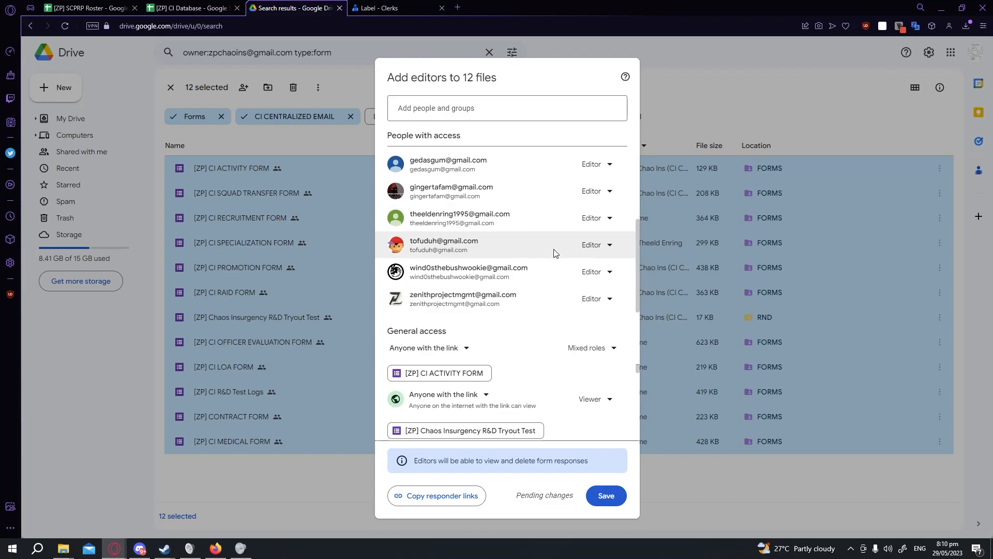
pyautogui.click(607, 502)
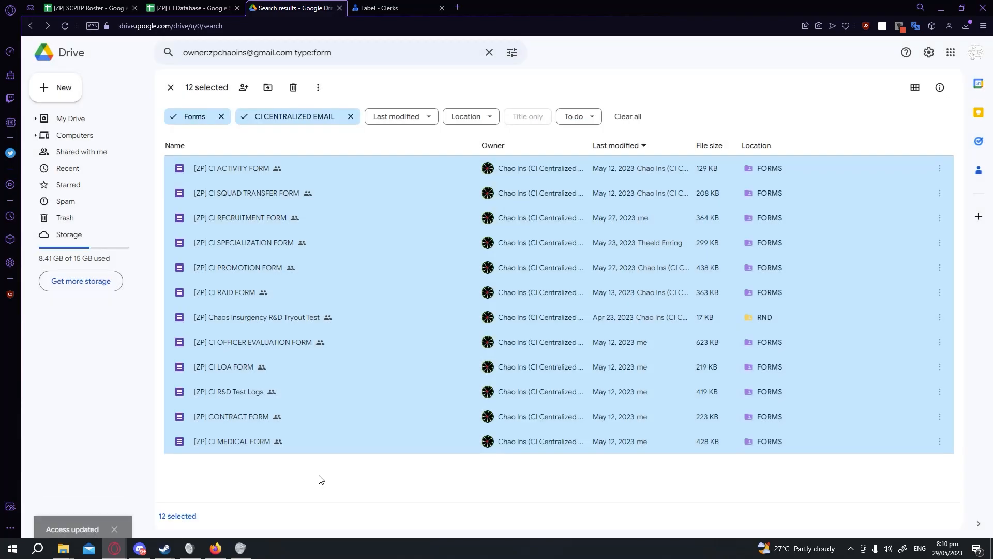
pyautogui.click(321, 480)
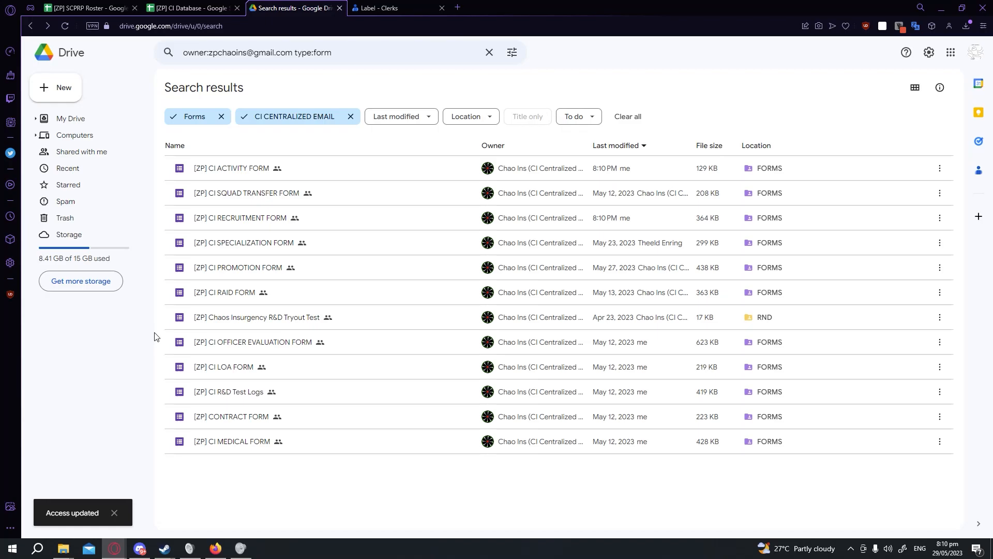
# Switch to the [ZP] SCPRP Roster spreadsheet tab.
pyautogui.click(197, 117)
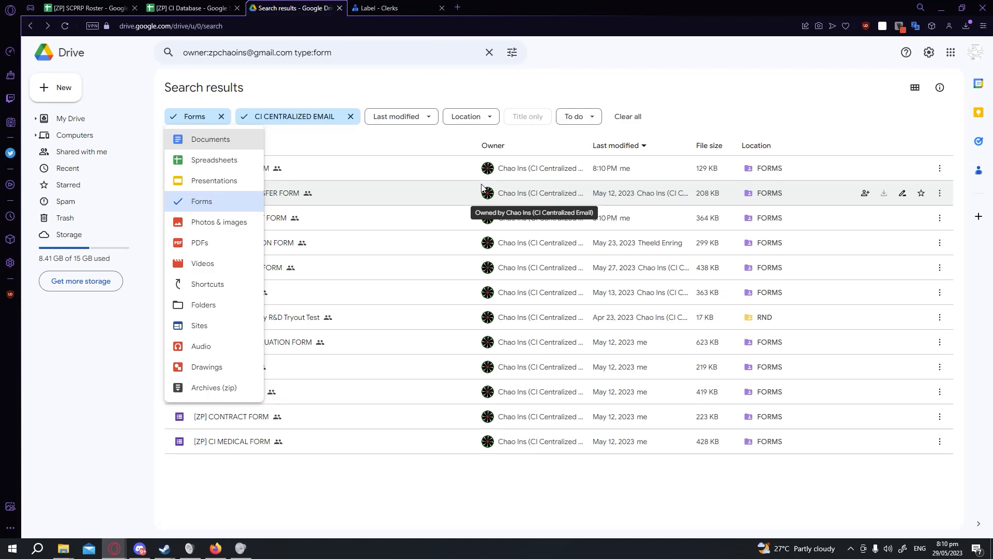
pyautogui.click(707, 97)
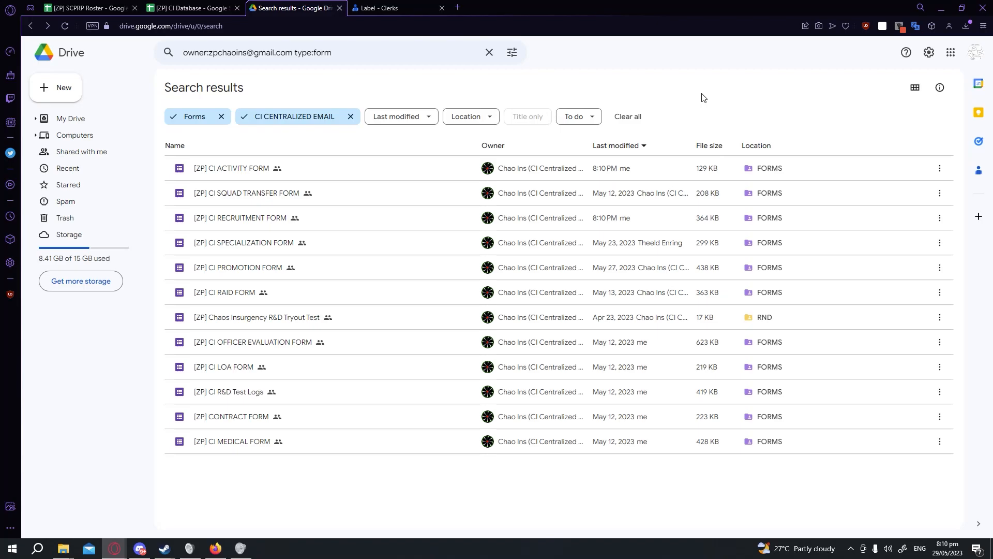
pyautogui.click(104, 7)
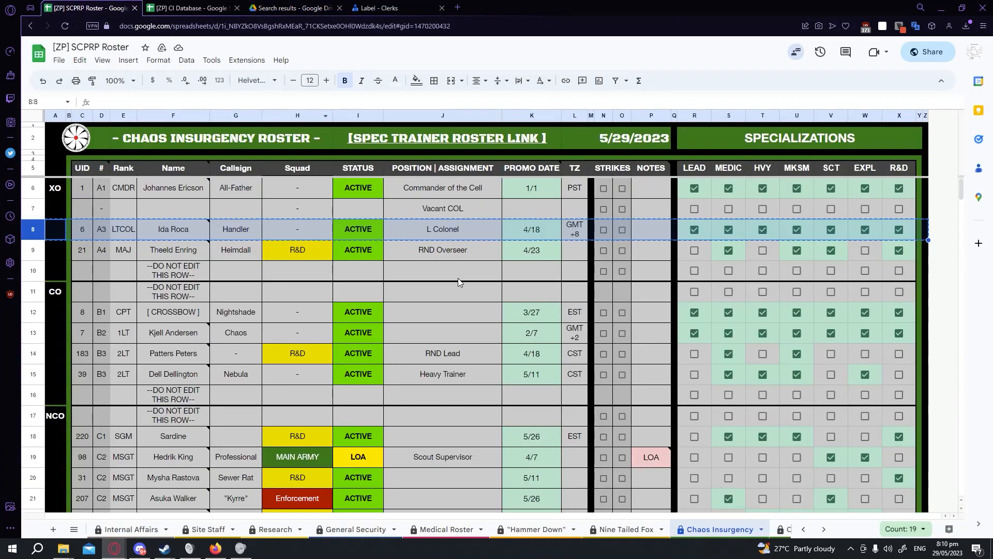